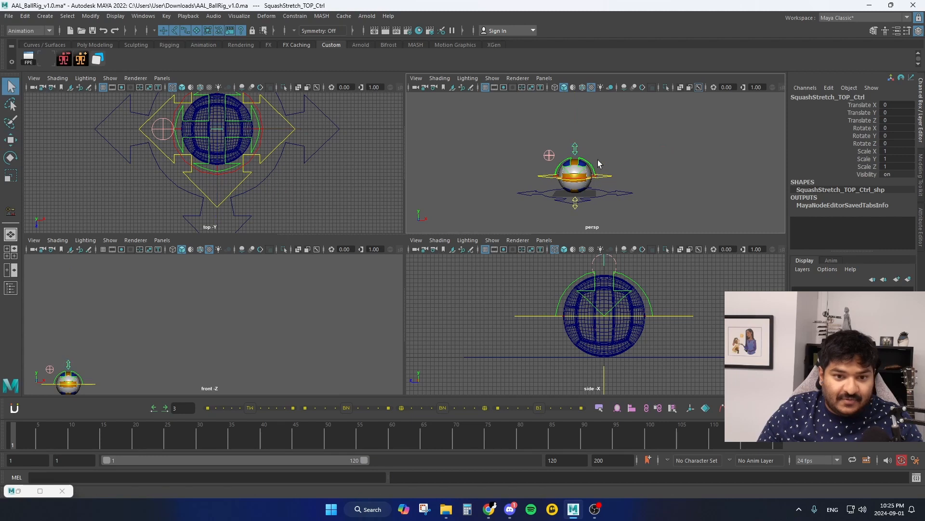
Try rotating the ball's squash-and-stretch rotation control about Z in the enlarged perspective view.
key("space")
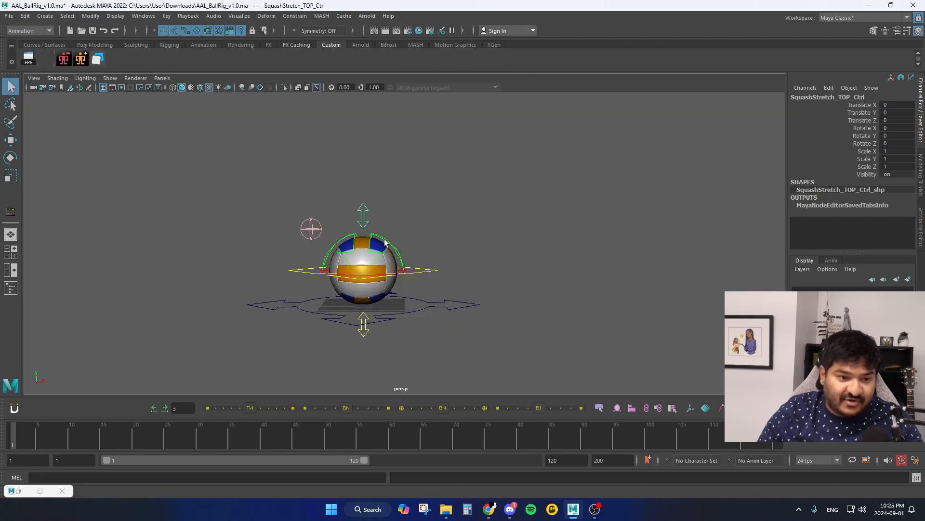
left_click(403, 272)
left_click(405, 273)
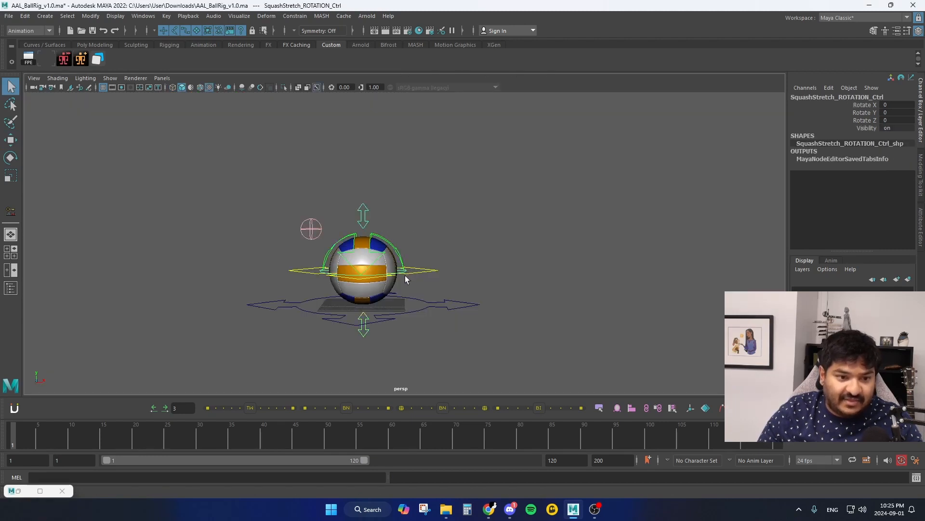
middle_click_drag(421, 241, 450, 247, "alt")
key("e")
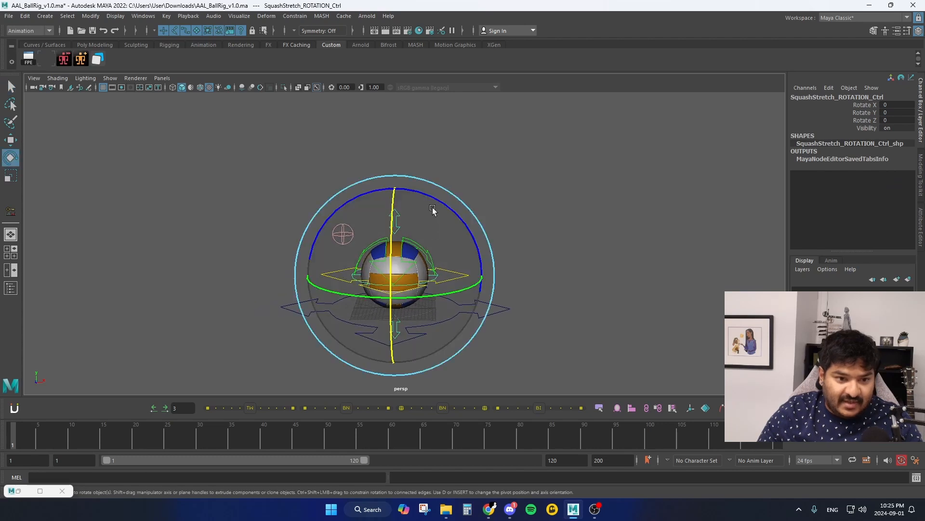
left_click_drag(433, 209, 463, 241)
key("q")
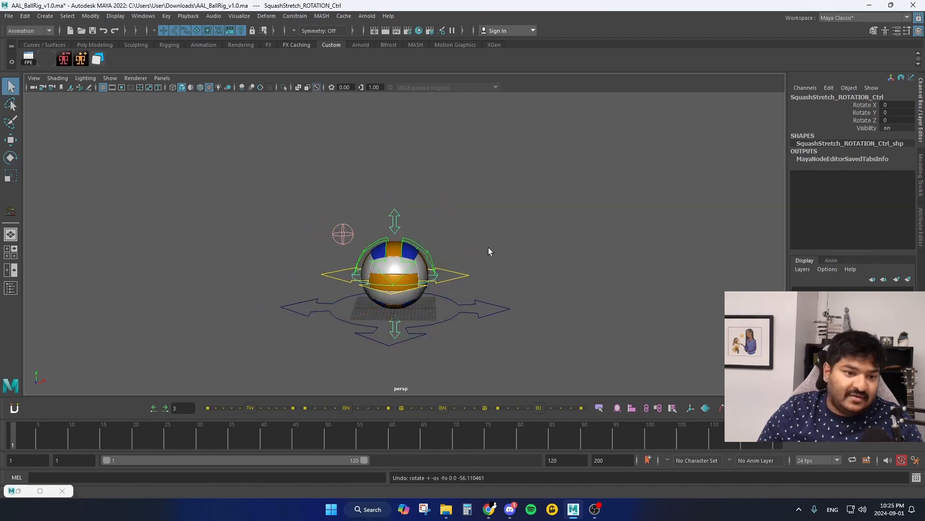
Enlarge the front view and move BALL_MOVE_Ctrl up to about Translate X -18.3 and Translate Y 94.
middle_click_drag(488, 247, 444, 282, "alt")
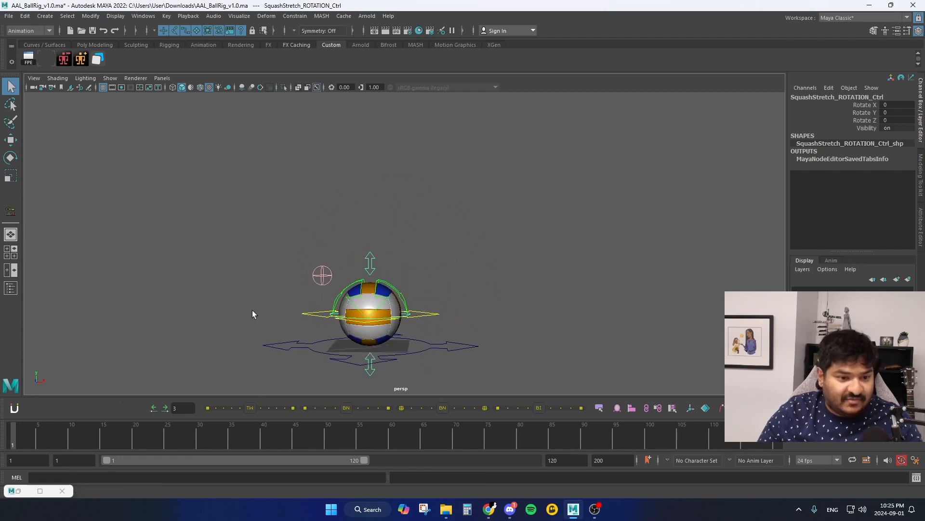
key("space")
key("space")
middle_click_drag(268, 324, 230, 308, "alt")
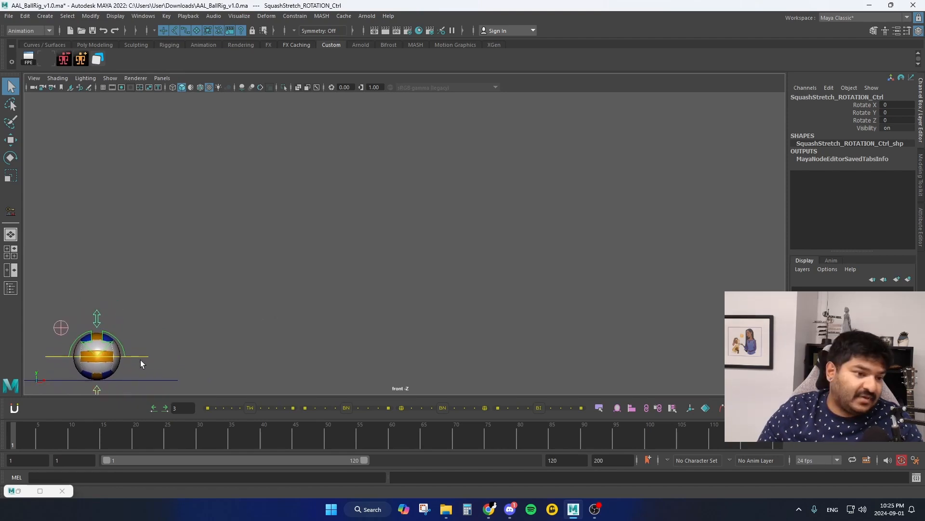
left_click(140, 360)
key("w")
left_click_drag(162, 291, 118, 67)
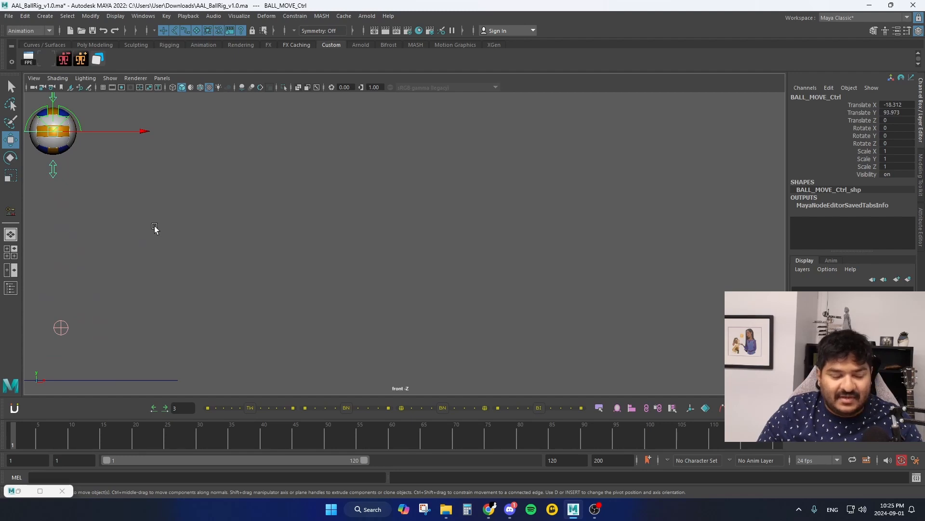
Try moving the ball across to the far end of the front view near the ground, and undo the moves.
left_click_drag(54, 130, 746, 351)
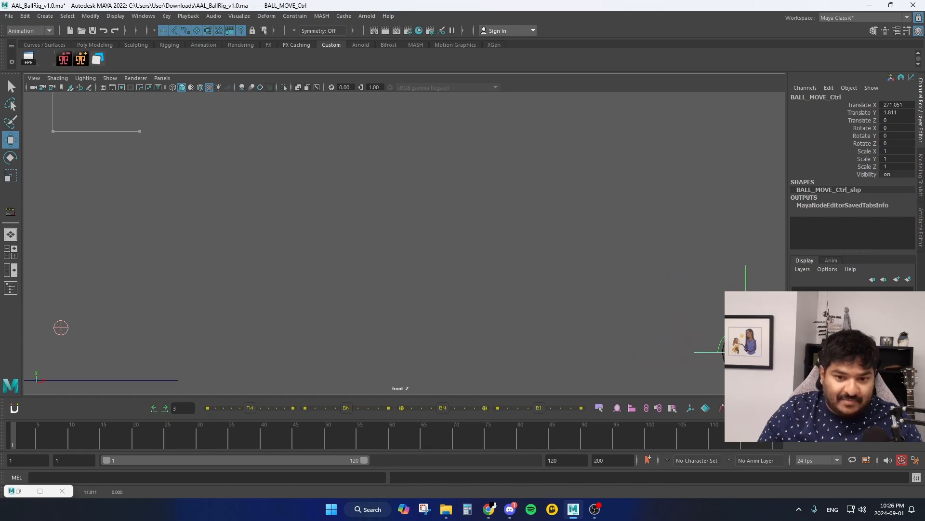
scroll(486, 351, "down", 6)
middle_click_drag(466, 332, 300, 355, "alt")
left_click(476, 345)
key("ctrl+z")
left_click_drag(479, 344, 597, 343)
middle_click_drag(444, 344, 591, 332, "alt")
key("ctrl+z")
key("ctrl+z")
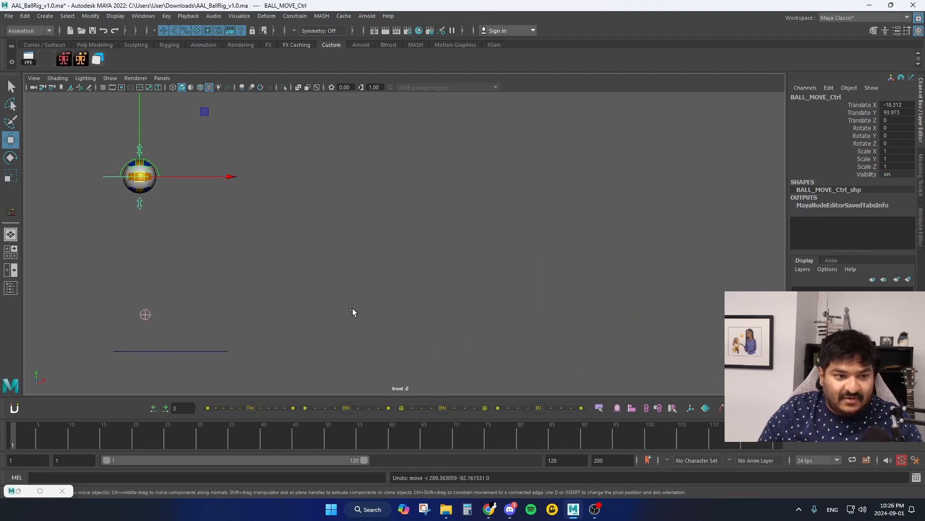
Turn on the resolution gate in the front view and frame the ball inside it.
right_click_drag(353, 310, 467, 287, "alt")
middle_click_drag(321, 290, 438, 278, "alt")
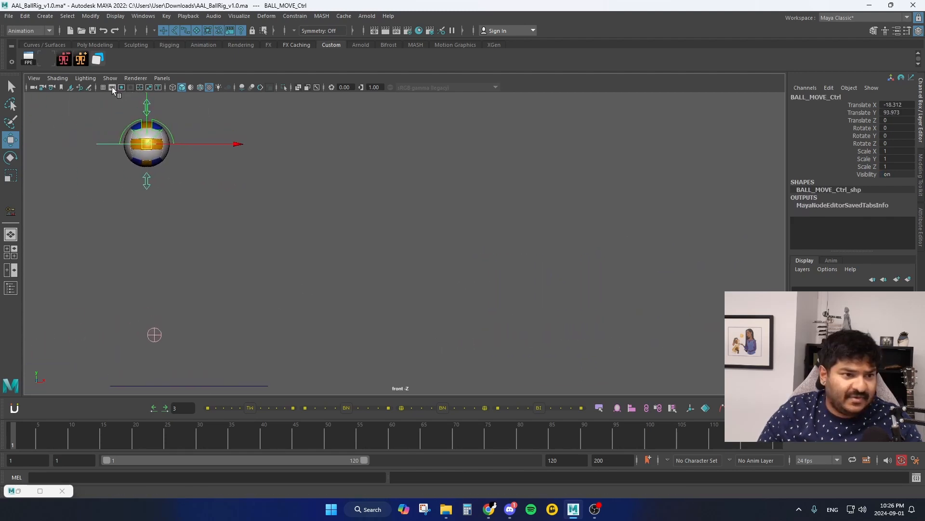
left_click(112, 87)
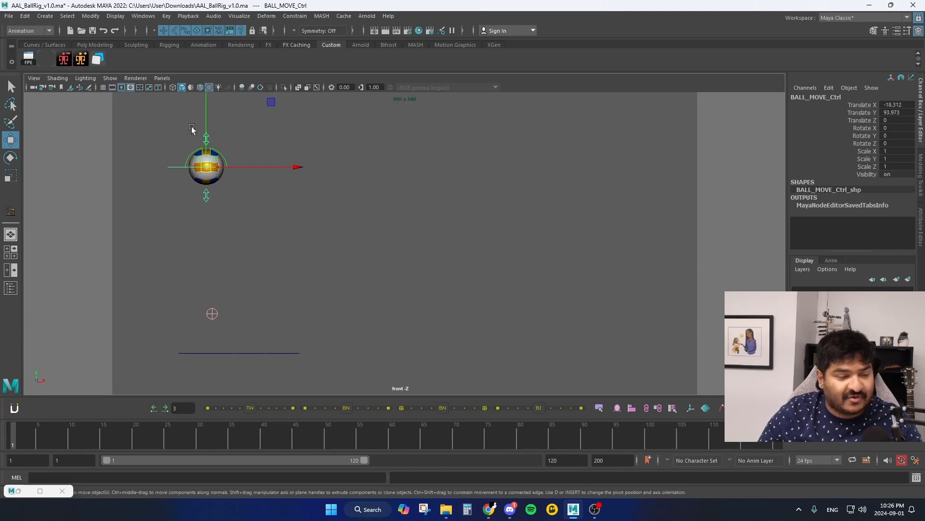
scroll(180, 211, "up", 2)
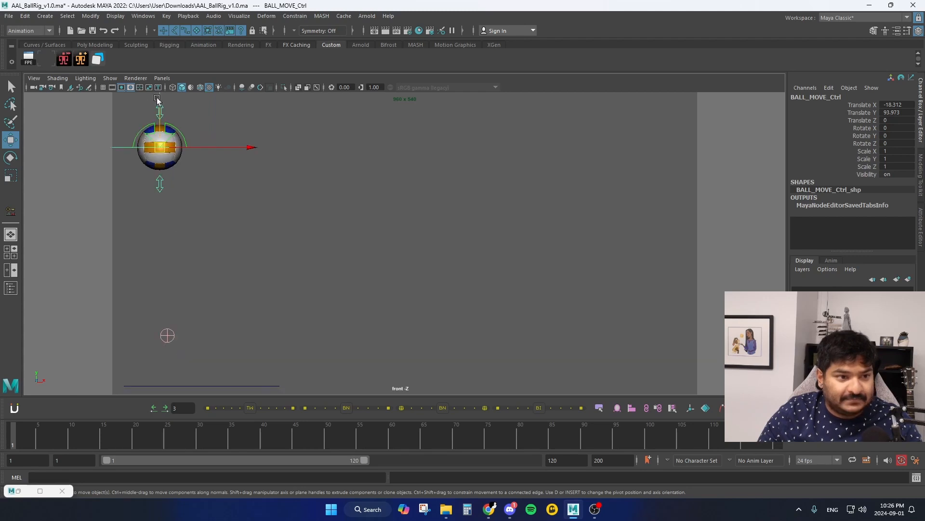
Place BALL_MOVE_Ctrl at about Translate X -19.55 and Translate Y 61.394, keyed at frame 1.
left_click_drag(157, 102, 156, 164)
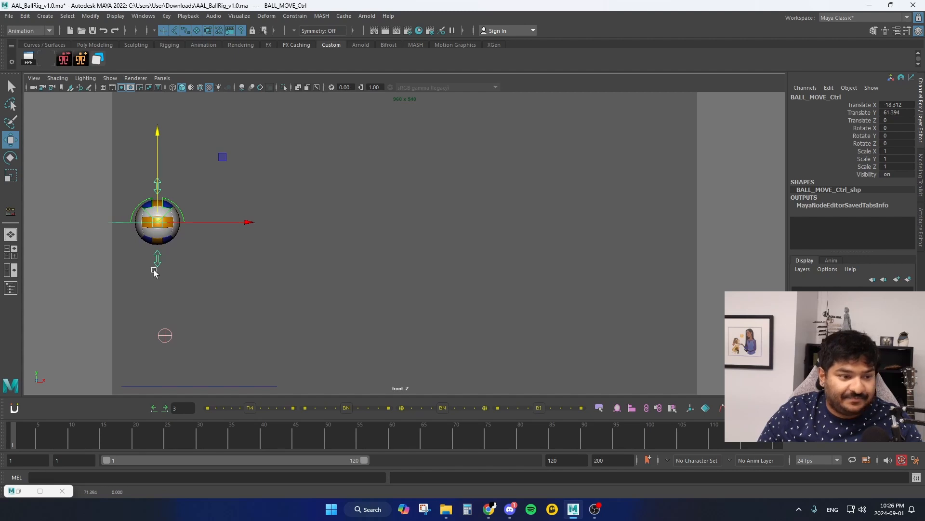
key("s")
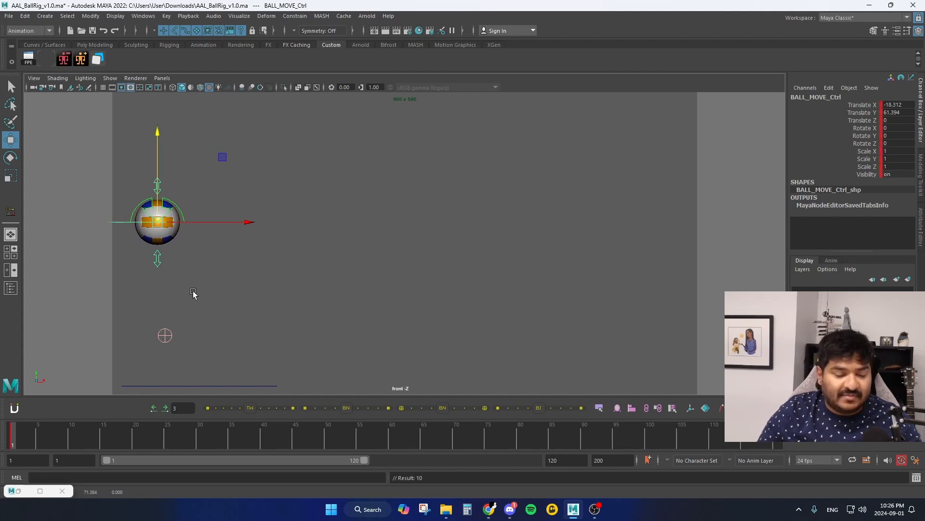
middle_click_drag(179, 298, 197, 300, "alt")
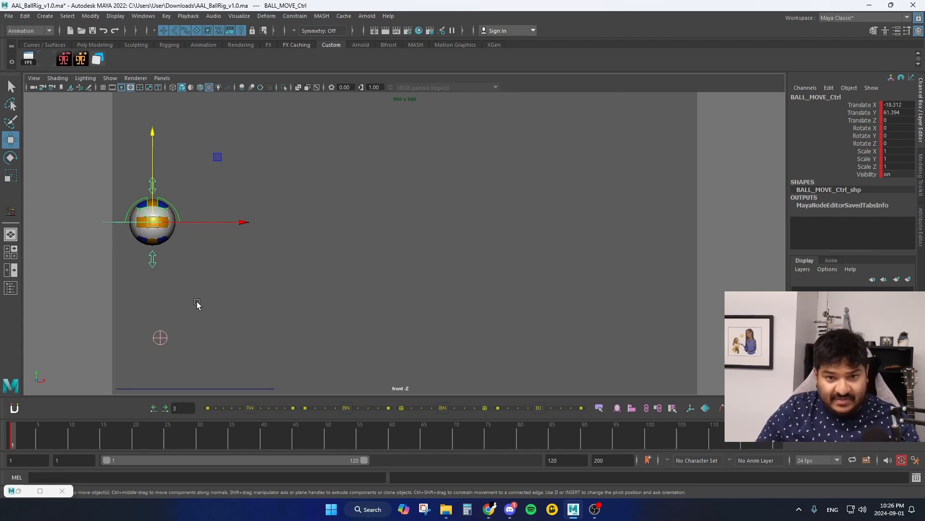
left_click_drag(196, 223, 193, 222)
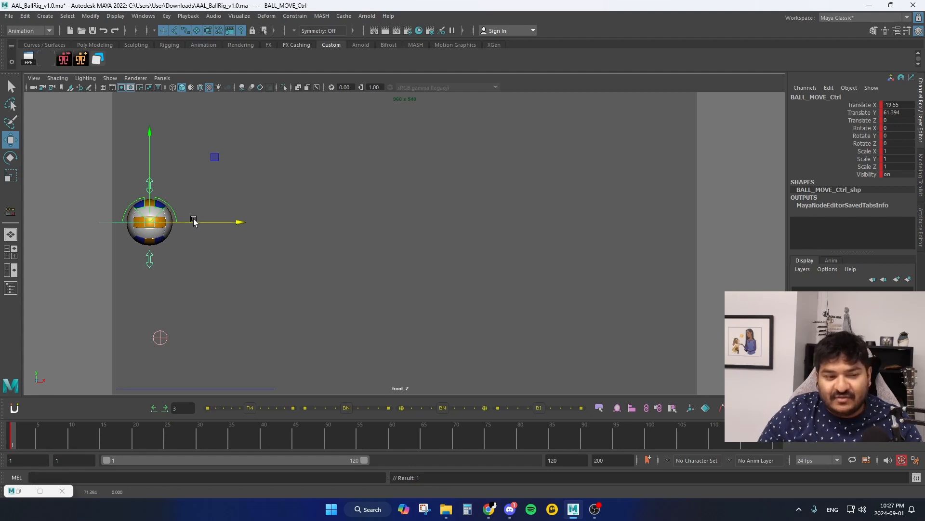
key("ctrl+z")
At frame 9, move the ball down to about X -7.6, Y -0.1 and create an editable motion trail for it.
key("alt+v")
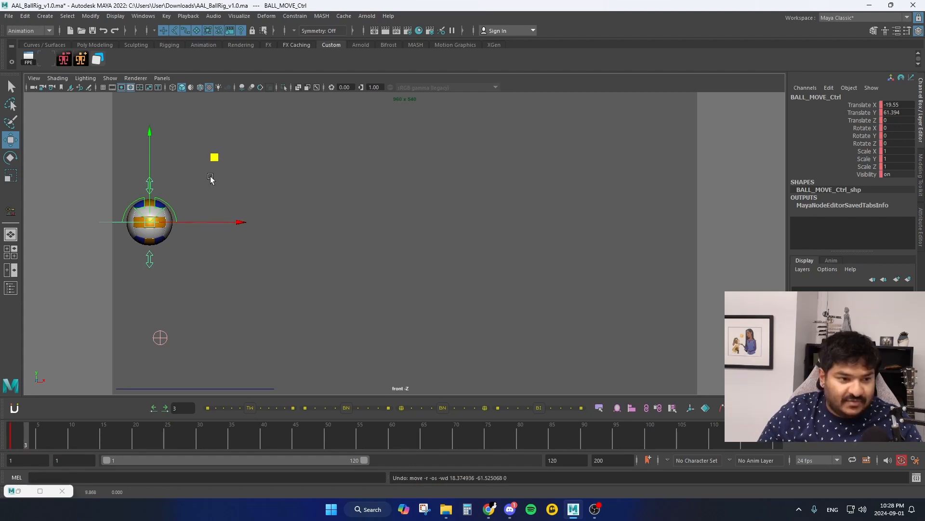
middle_click_drag(216, 162, 242, 300)
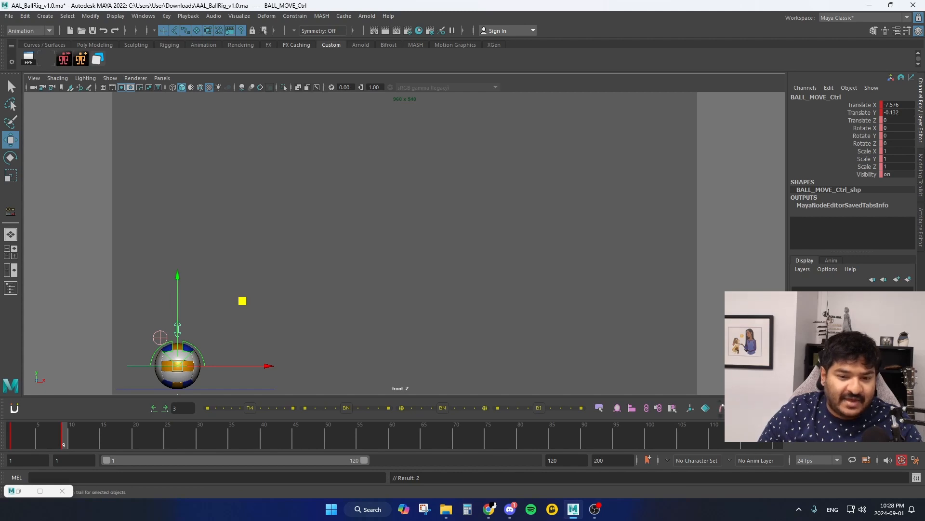
left_click(26, 31)
left_click(29, 30)
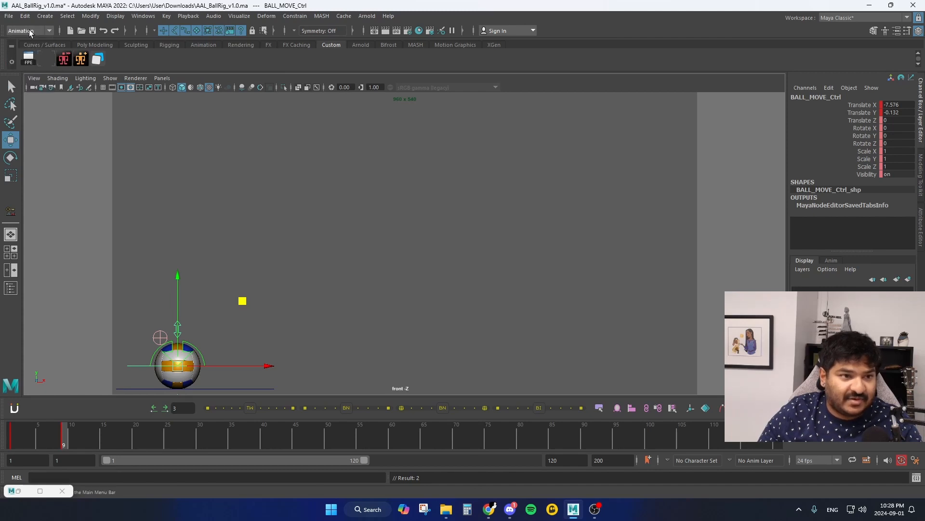
left_click(240, 16)
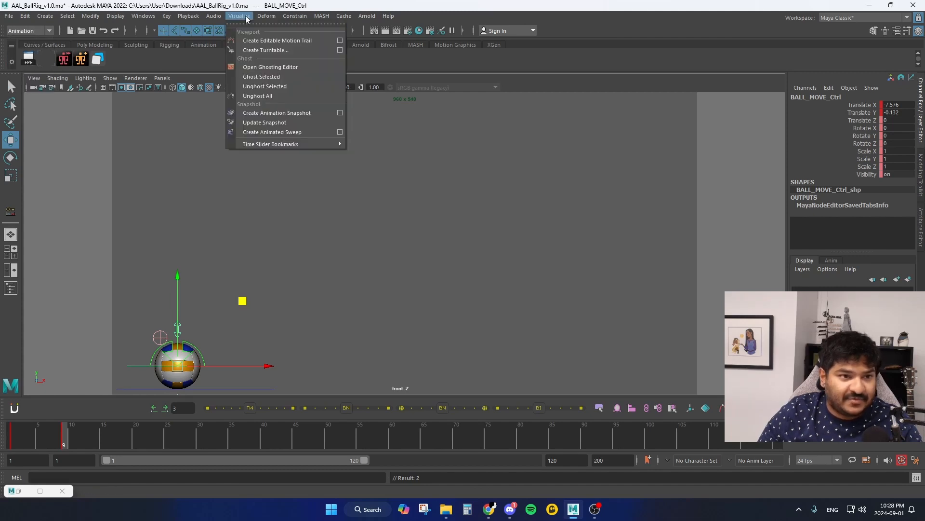
left_click(265, 42)
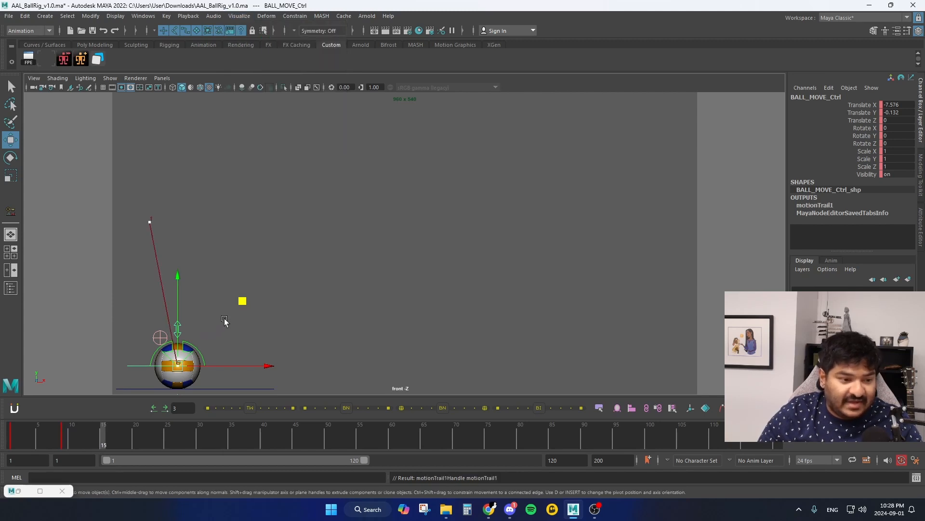
Rough out more ball positions at frames 5, 13 and 17, and scrub through the start of the motion.
middle_click_drag(225, 320, 307, 245)
key("alt+comma")
key("alt+comma")
key("alt+comma")
key("alt+comma")
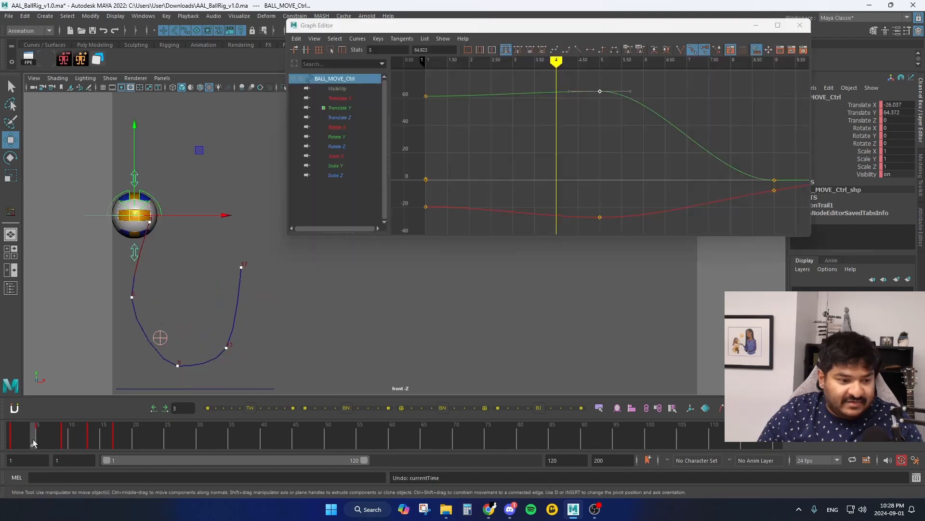
mouse_move(33, 438)
left_mouse_down()
mouse_move(55, 441)
mouse_move(31, 442)
mouse_move(47, 438)
left_mouse_up()
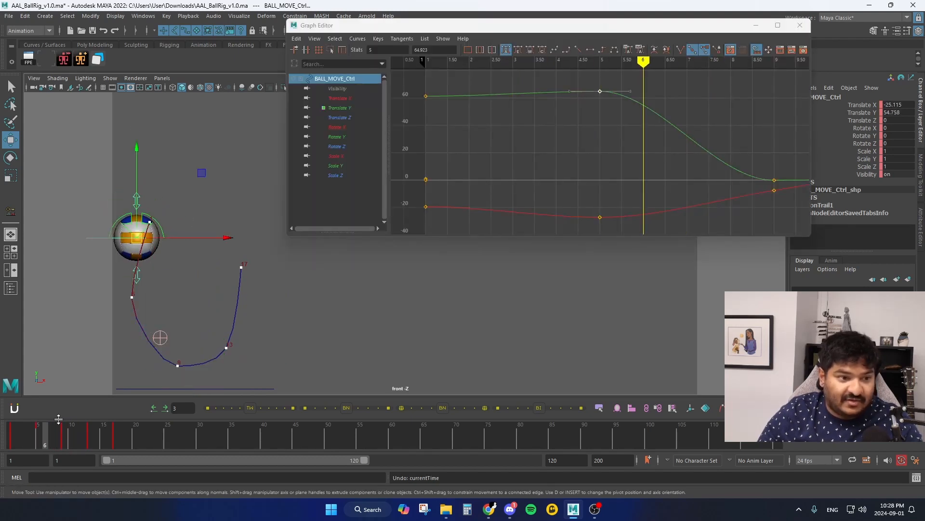
Remove the editable motion trail and show the animation toolbar's motion trail for BALL_MOVE_Ctrl instead.
left_click_drag(114, 317, 146, 297)
left_click(11, 288)
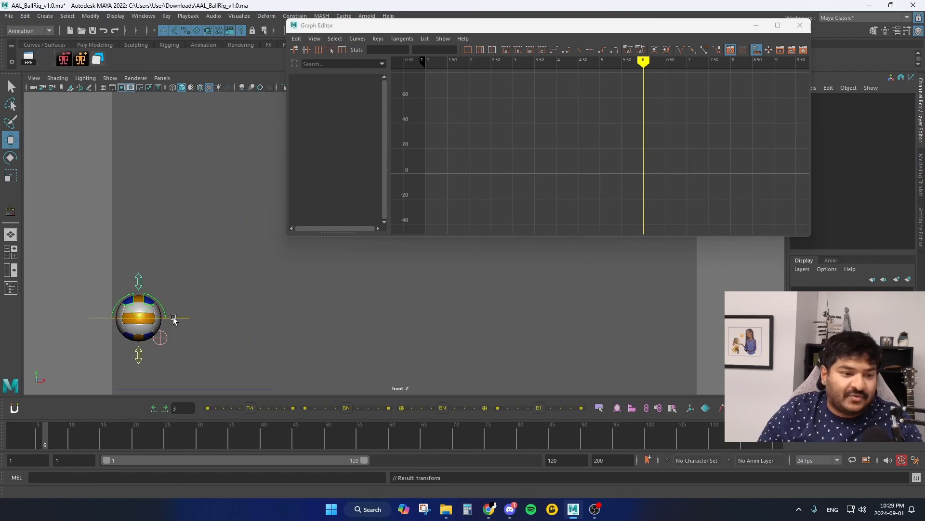
left_click(173, 316)
left_click(723, 408)
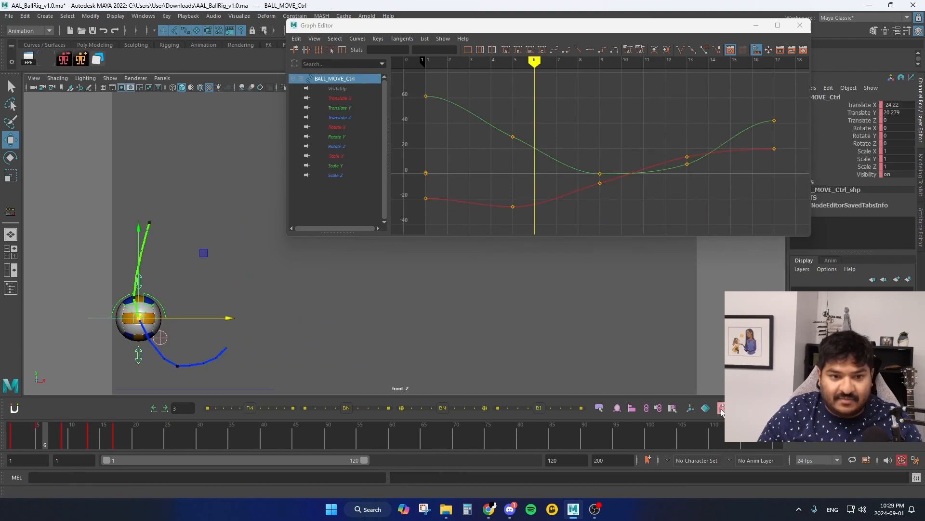
Try raising the frame 5 Translate Y key in the Graph Editor, and undo the change.
left_click_drag(499, 153, 528, 112)
middle_click_drag(529, 164, 532, 137, "shift")
key("ctrl+z")
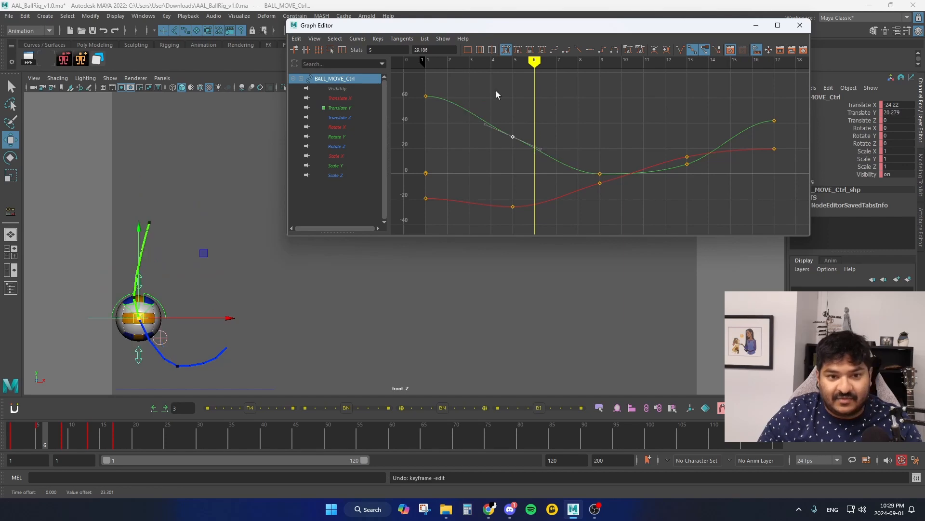
Delete all ball keys after frame 1, and place the ball on the ground at frame 9, about X -6.9, Y -7.2.
left_click_drag(499, 83, 804, 216)
key("Delete")
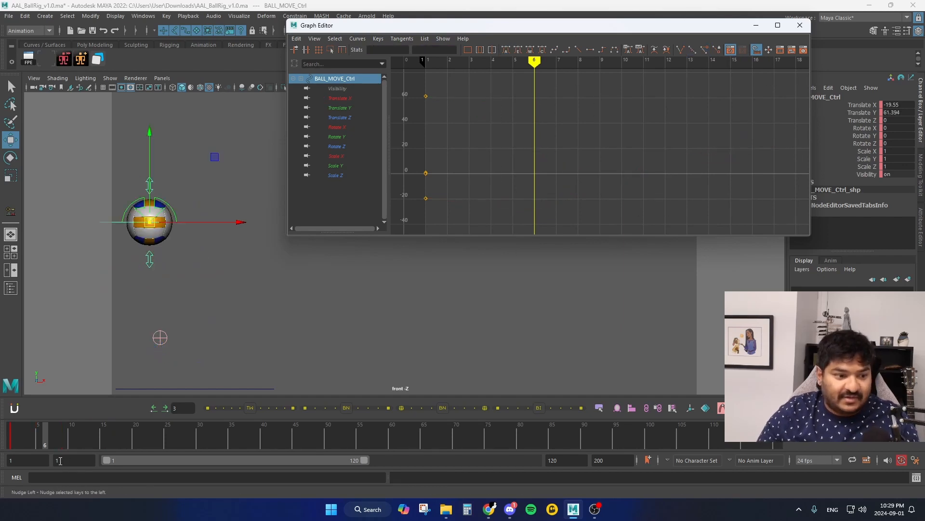
middle_click_drag(205, 177, 244, 318)
left_click(757, 25)
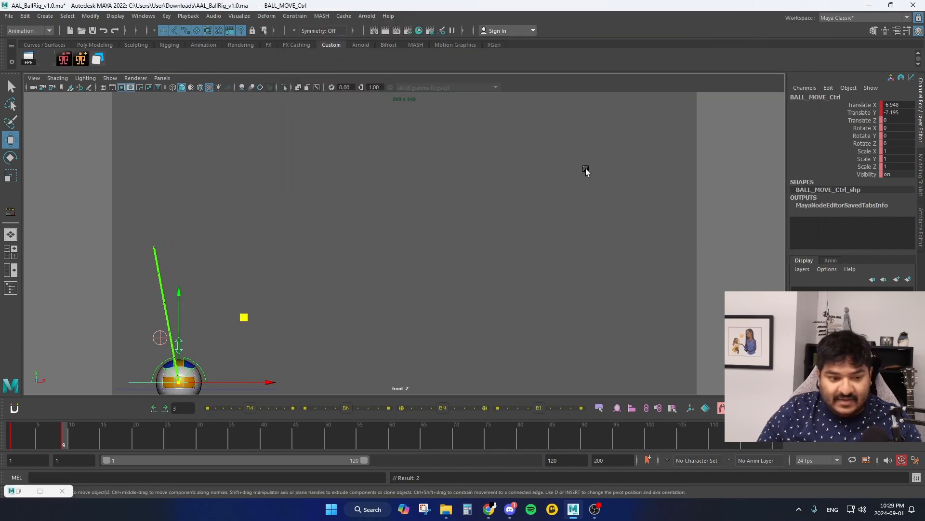
right_click_drag(468, 281, 448, 283, "alt")
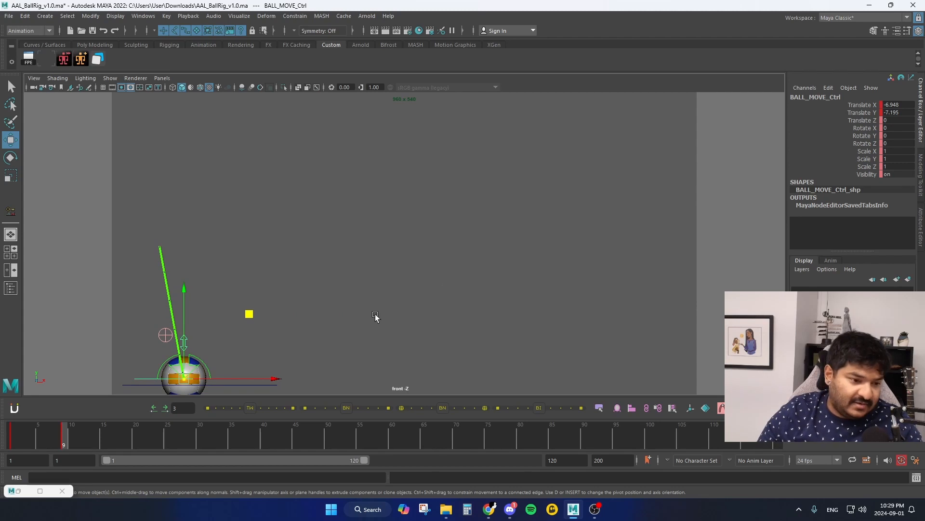
key("alt+period")
key("alt+period")
key("alt+period")
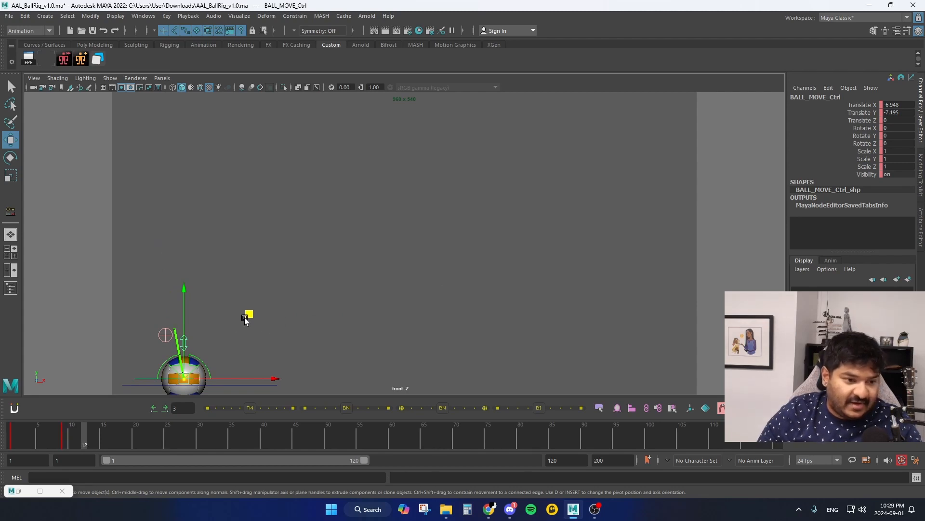
key("alt+period")
key("alt+period")
key("comma")
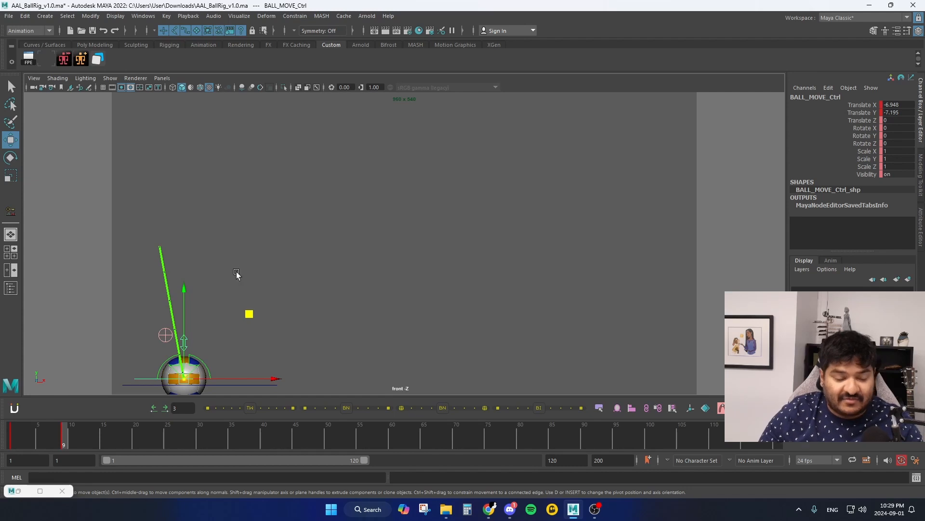
At frame 16, raise the ball to the bounce peak at about Translate X 13.5 and Translate Y 41.2.
key("alt+period")
key("alt+period")
key("alt+period")
key("alt+period")
key("alt+period")
key("alt+period")
key("alt+period")
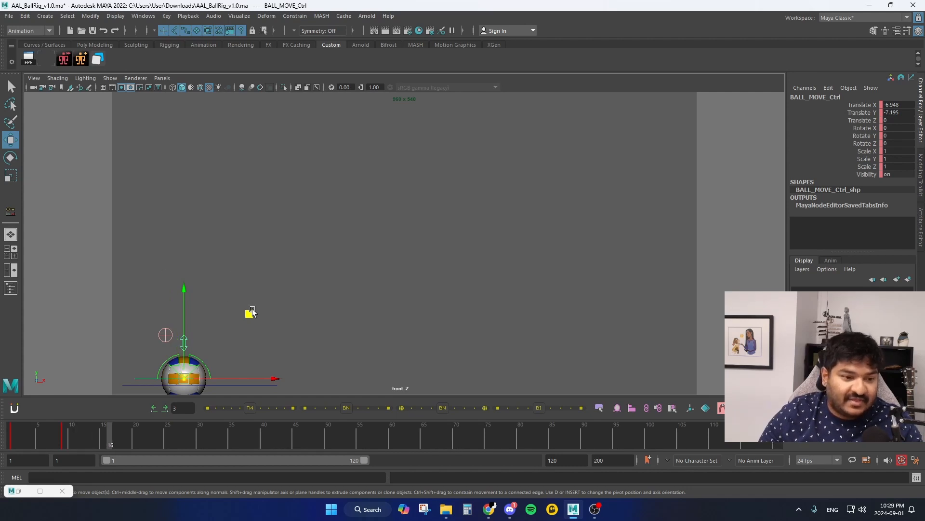
left_click_drag(249, 311, 296, 203)
At frame 23, bring the ball back to the ground at about Translate X 28.8 and Translate Y -5.5.
key("alt+period")
key("alt+period")
key("alt+period")
key("alt+period")
key("alt+period")
key("alt+period")
key("alt+period")
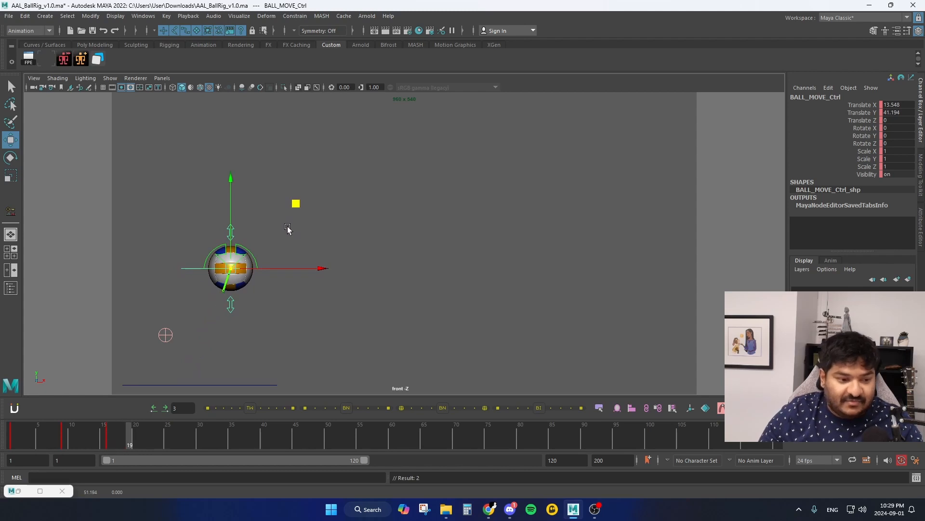
left_click_drag(296, 204, 331, 311)
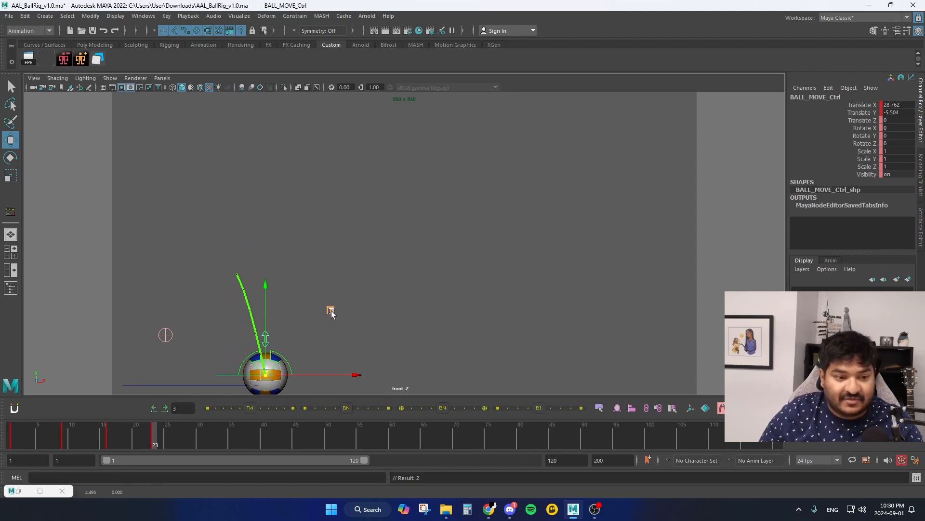
At frame 29, move the ball farther forward along its direction of travel.
key("alt+period")
key("alt+period")
key("alt+period")
key("alt+period")
key("alt+period")
key("alt+period")
mouse_move(331, 310)
left_mouse_down()
mouse_move(357, 271)
mouse_move(374, 306)
left_mouse_up()
Set a key on BALL_MOVE_Ctrl at frame 35, and return to the bounce-peak key at frame 16.
key("alt+period")
key("alt+period")
key("alt+period")
key("alt+period")
key("alt+period")
key("alt+period")
key("s")
key("comma")
key("comma")
key("comma")
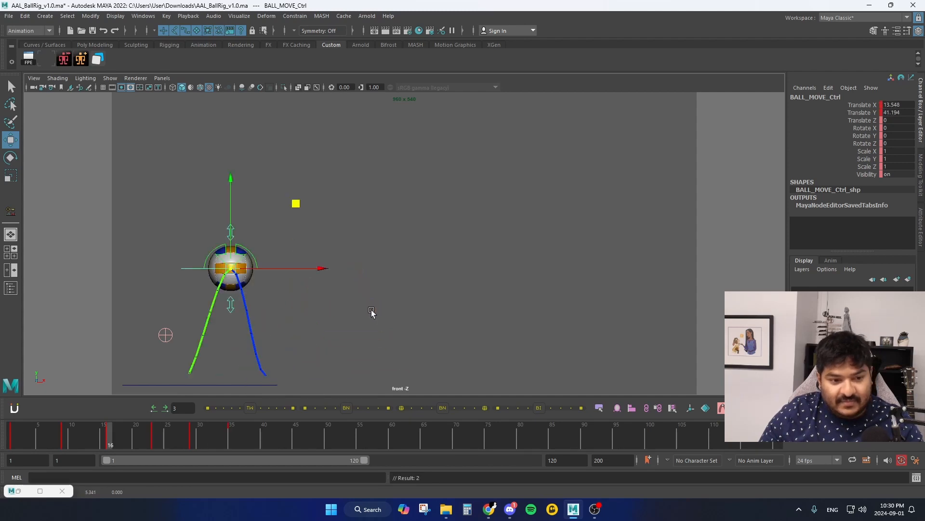
At frame 29, raise the ball to a bounce peak at about Translate Y 22.6, and advance to the ground-contact key at frame 35.
key("period")
key("period")
left_click_drag(293, 294, 293, 272)
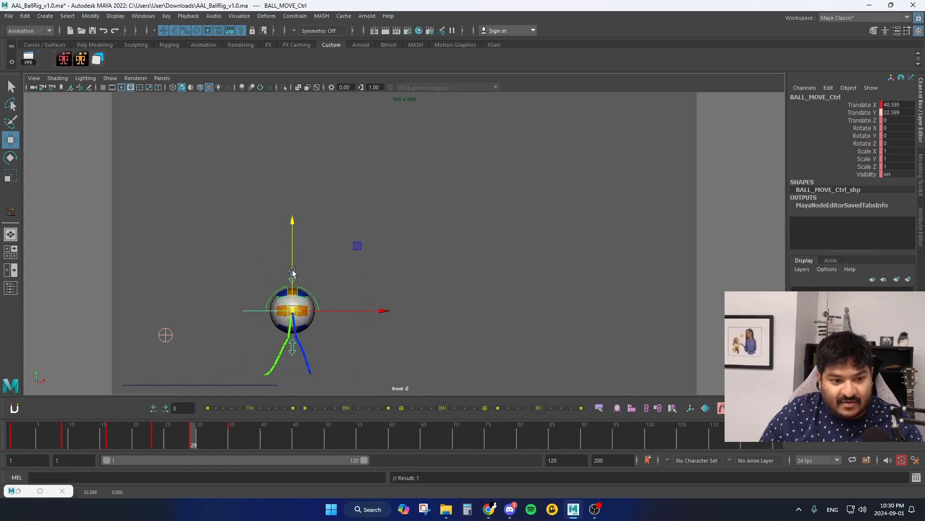
key("period")
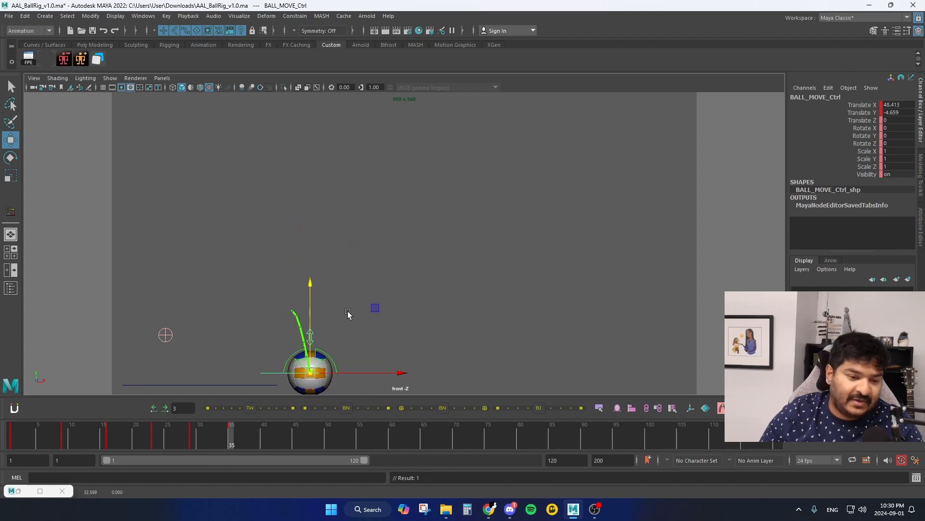
Key the following lower bounces at frames 40, 45, 49 and 53, ending on the ground at about Translate X 87.9 and Translate Y -4.2.
key("alt+period")
key("alt+period")
key("alt+period")
key("alt+period")
key("alt+period")
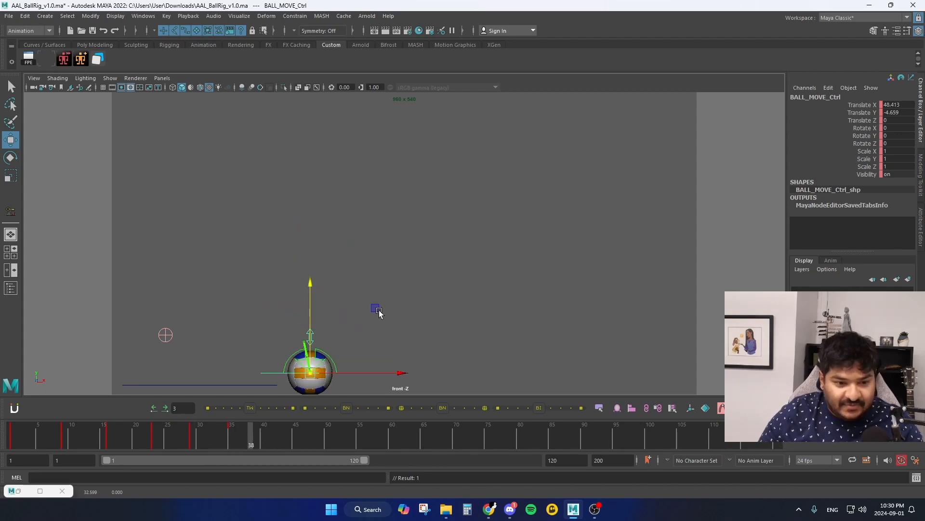
left_click_drag(377, 312, 467, 311)
key("alt+period")
key("alt+period")
key("alt+period")
key("alt+period")
key("alt+period")
key("alt+period")
key("alt+period")
key("alt+period")
key("alt+period")
key("alt+period")
key("alt+period")
key("alt+period")
key("alt+period")
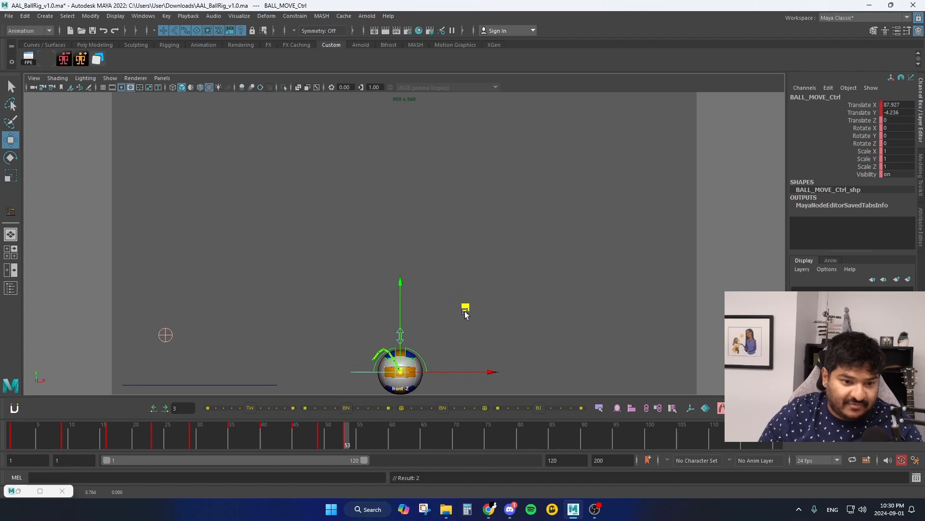
Key smaller bounces at frames 56, 59 and 61, ending on the ground at about Translate X 108.8 and Translate Y -3.6.
key("alt+period")
key("alt+period")
key("alt+period")
middle_click_drag(480, 295, 513, 307)
key("alt+period")
key("alt+period")
key("alt+period")
key("alt+period")
key("alt+period")
key("alt+period")
key("alt+period")
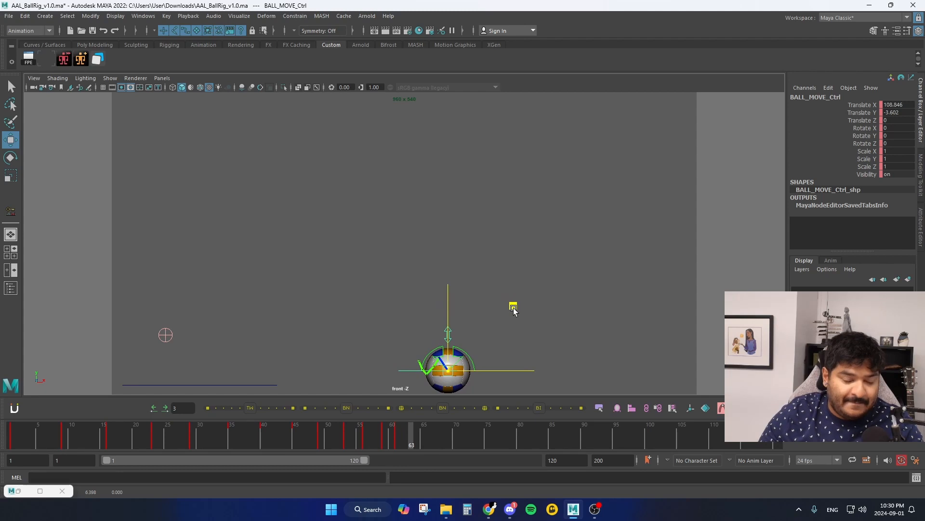
Key the last tiny bounces from frame 63 to frame 69, settling the ball at about Translate X 121.5 and Translate Y -4.2.
key("alt+period")
middle_click_drag(512, 306, 543, 307)
key("alt+period")
key("alt+period")
key("alt+period")
key("alt+period")
key("alt+period")
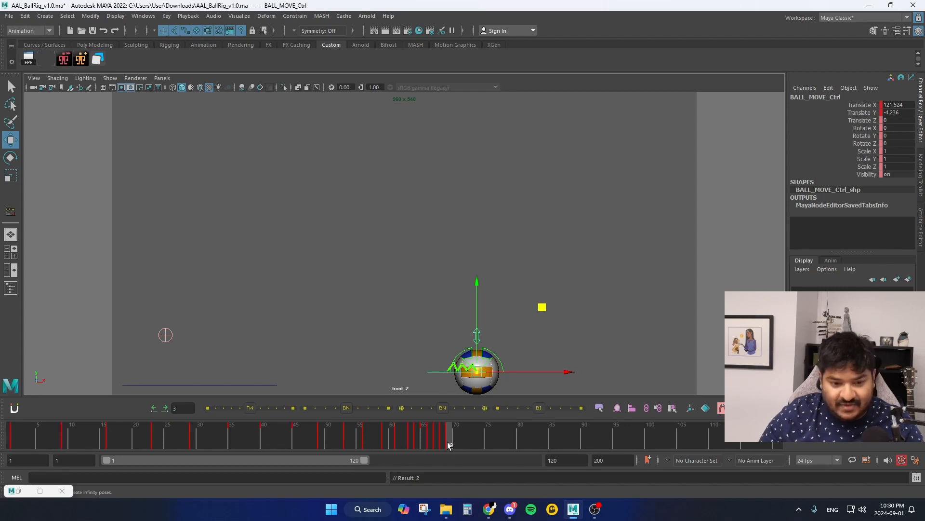
At frame 81, move the ball along the ground to about Translate X 185.1 and set a key for the end of the roll.
key("alt+period")
key("alt+period")
key("alt+period")
key("alt+period")
key("alt+period")
key("alt+period")
key("alt+period")
key("alt+period")
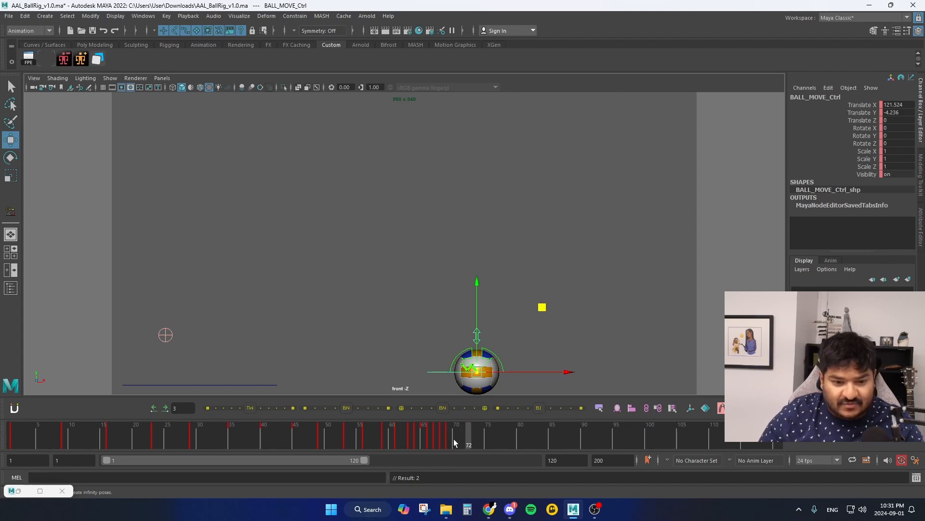
key("alt+period")
key("alt+period")
key("alt+period")
key("alt+period")
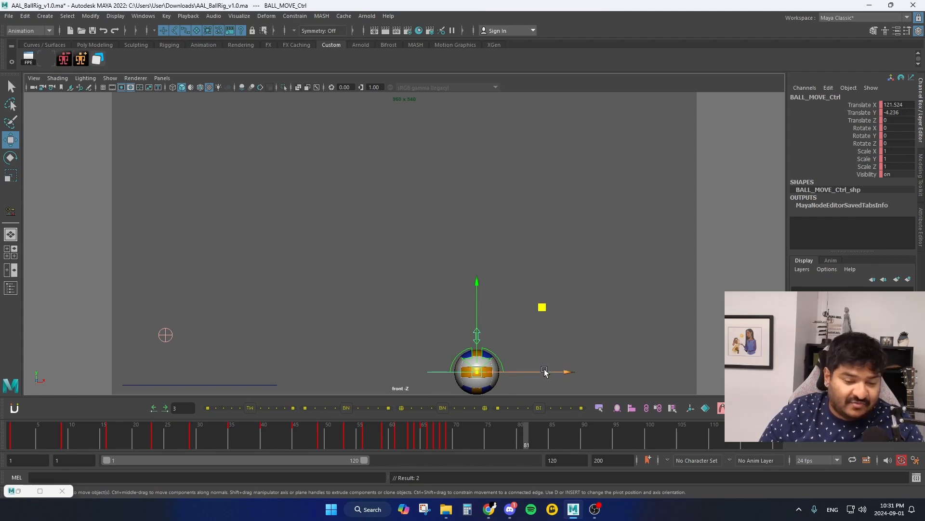
left_click_drag(545, 368, 668, 366)
key("s")
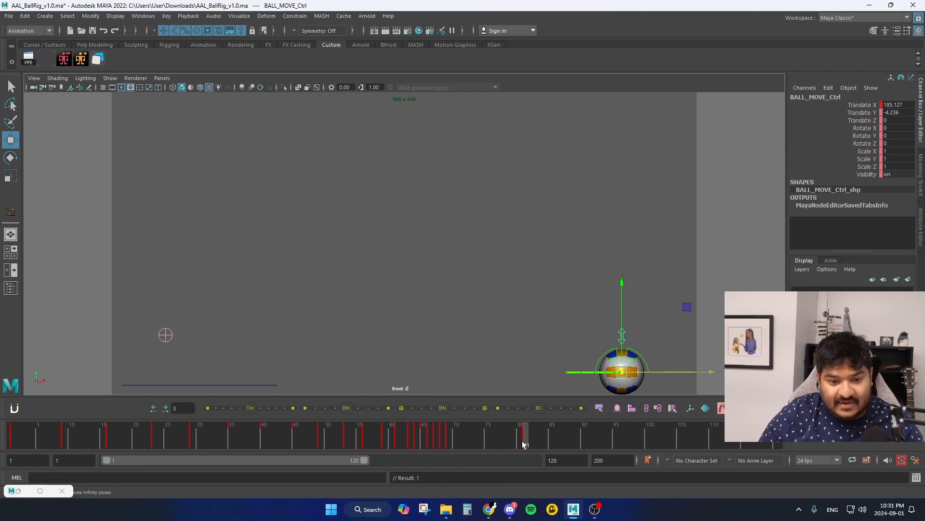
Return to frame 1, deselect the ball control and play back the blocked bounce and roll.
left_click_drag(525, 444, 12, 446)
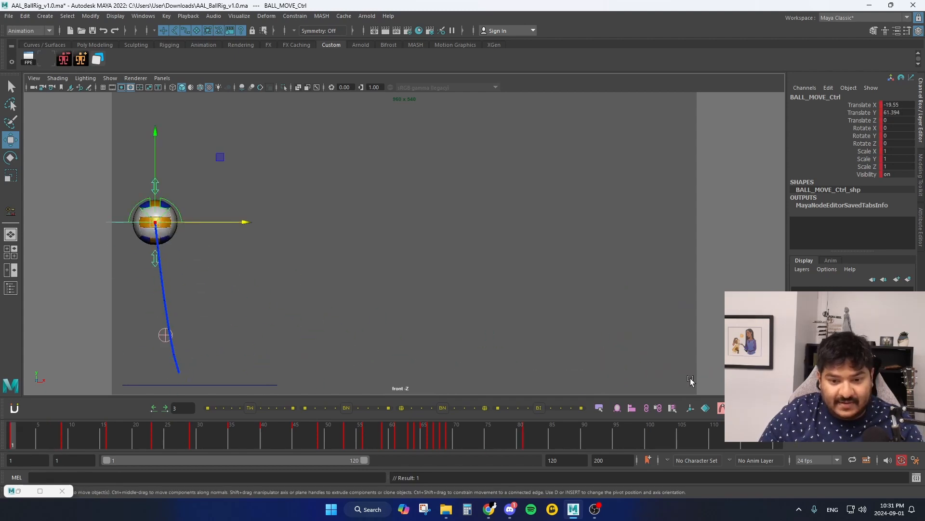
left_click(544, 281)
key("alt+v")
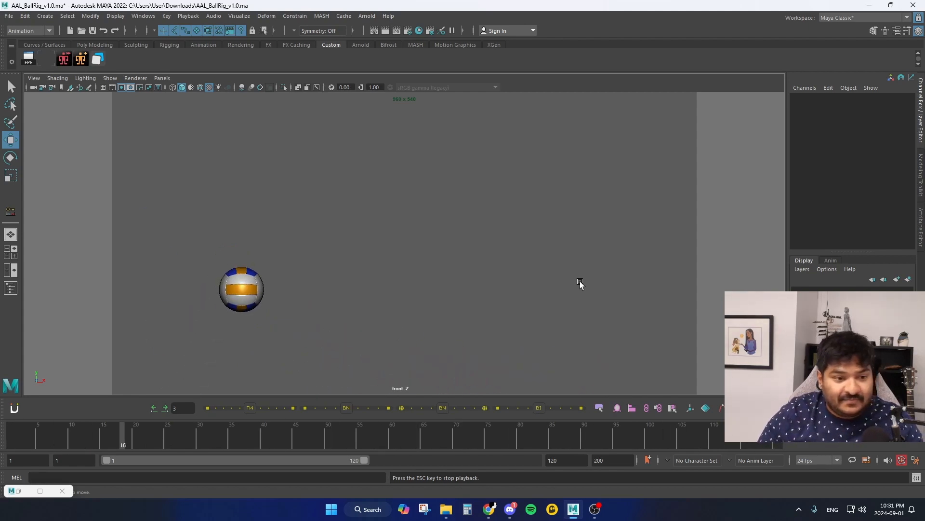
key("Escape")
key("alt+1")
Open the Graph Editor for BALL_MOVE_Ctrl, delete the Translate X keys between frames 1 and 69, and return to frame 1.
left_click(579, 371)
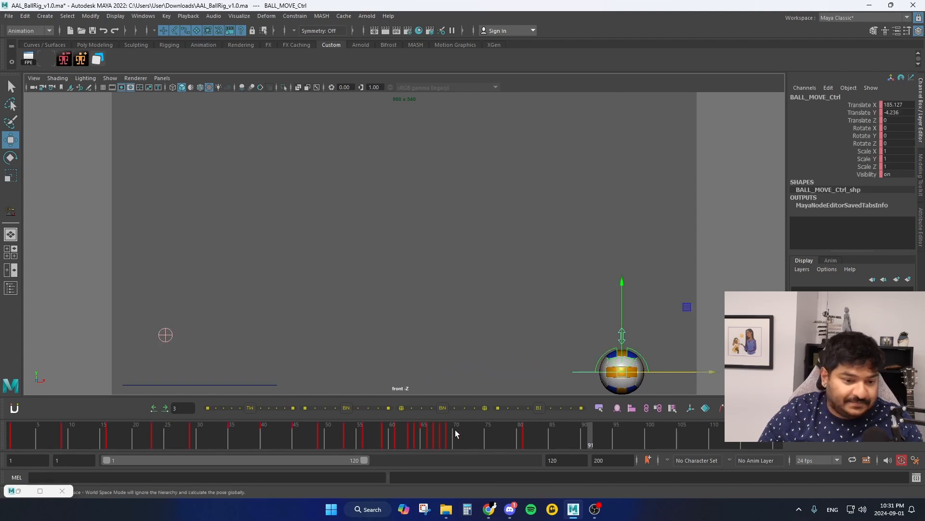
left_click(11, 435)
left_click(18, 491)
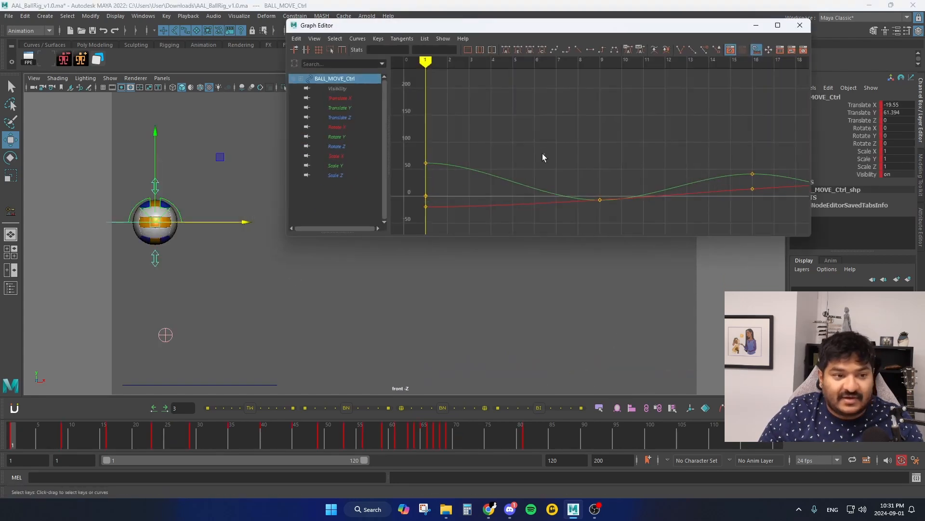
left_click(363, 117)
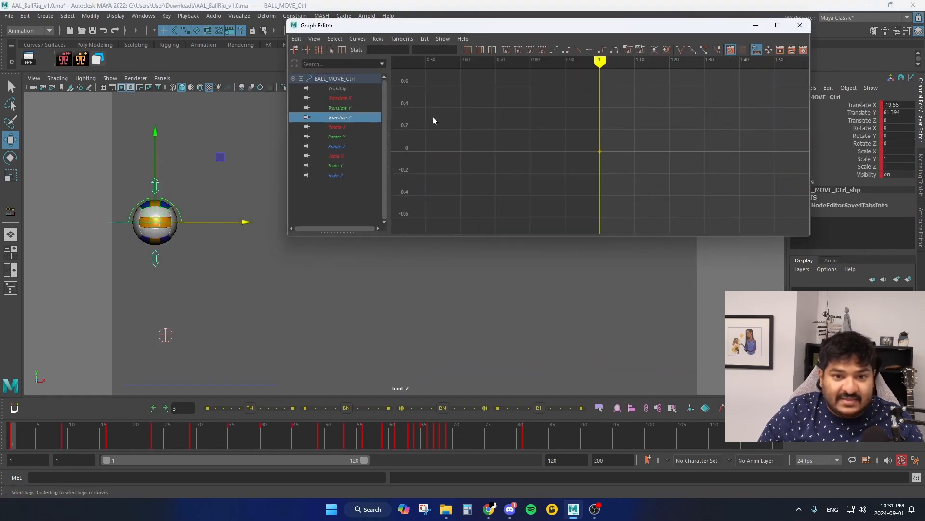
left_click(373, 100)
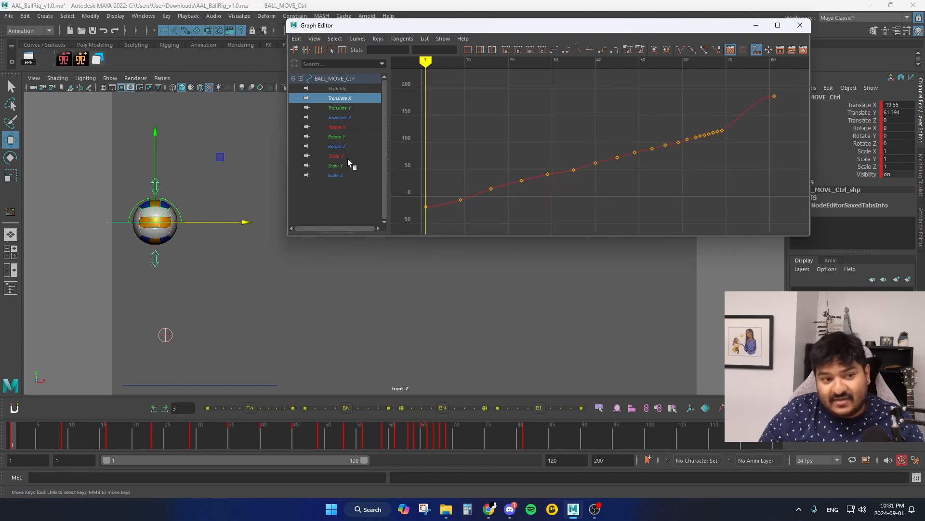
key("alt+v")
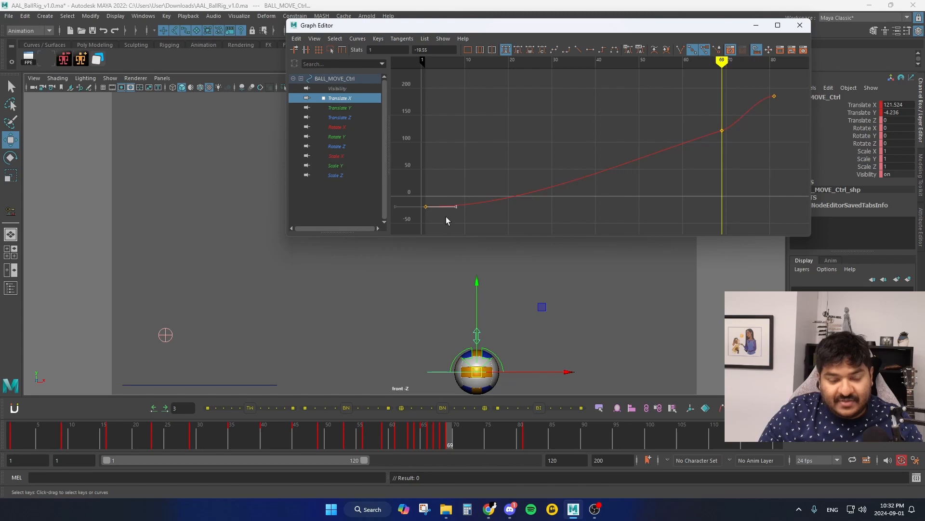
mouse_move(11, 437)
left_mouse_down()
mouse_move(322, 434)
mouse_move(6, 421)
left_mouse_up()
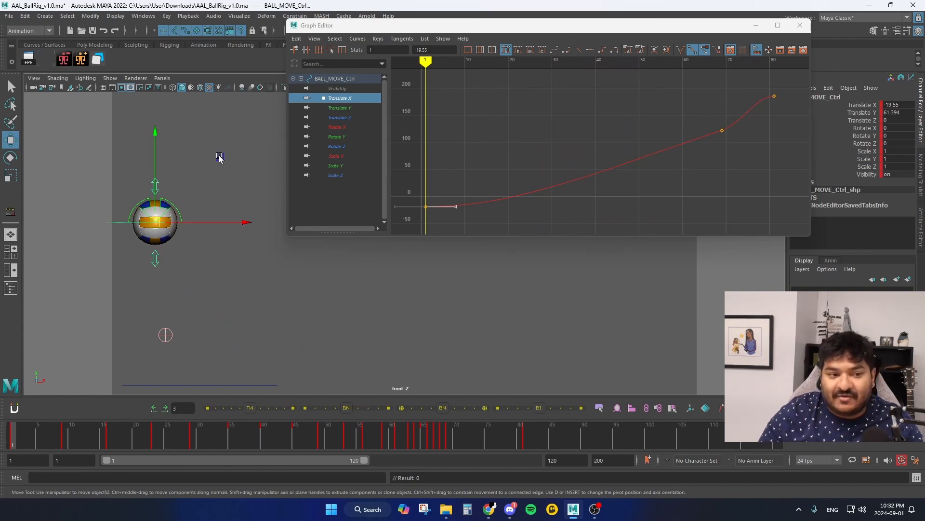
Tilt the outgoing tangent of the Translate X key at frame 1 upward so the curve starts nearly straight without easing in.
middle_click_drag(219, 157, 264, 190)
key("ctrl+z")
left_click_drag(512, 157, 453, 222)
middle_click_drag(466, 216, 467, 204)
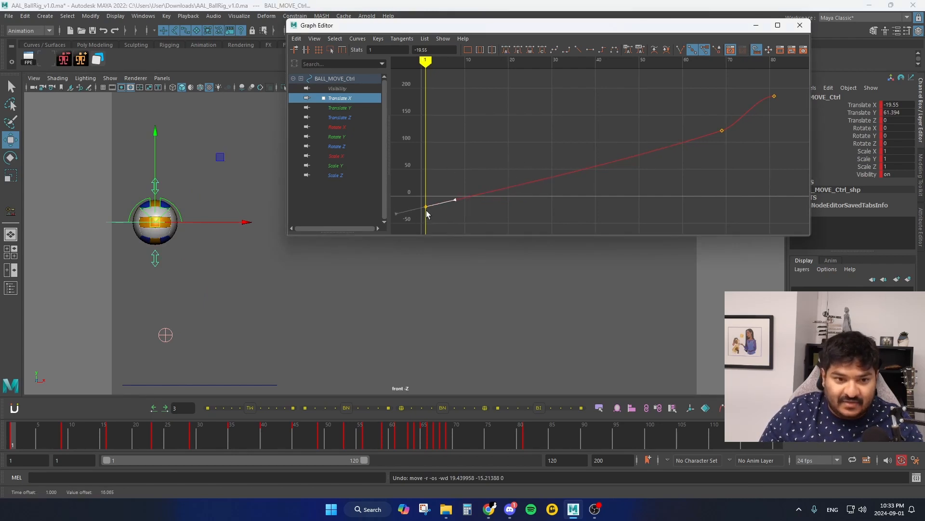
Adjust the Translate X tangent at frame 69 so its slope continues the straight line of the bounce section.
left_click_drag(354, 436, 450, 437)
left_click_drag(699, 127, 734, 137)
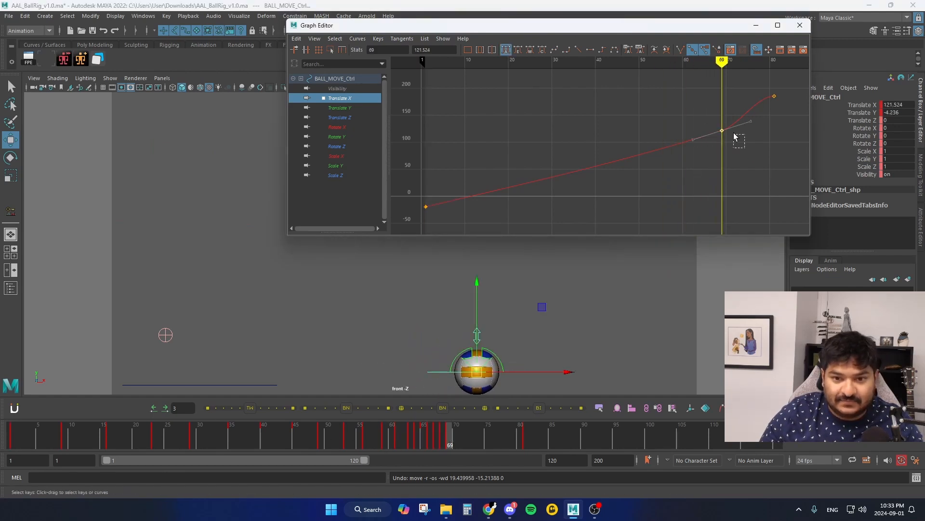
middle_click_drag(741, 113, 741, 113)
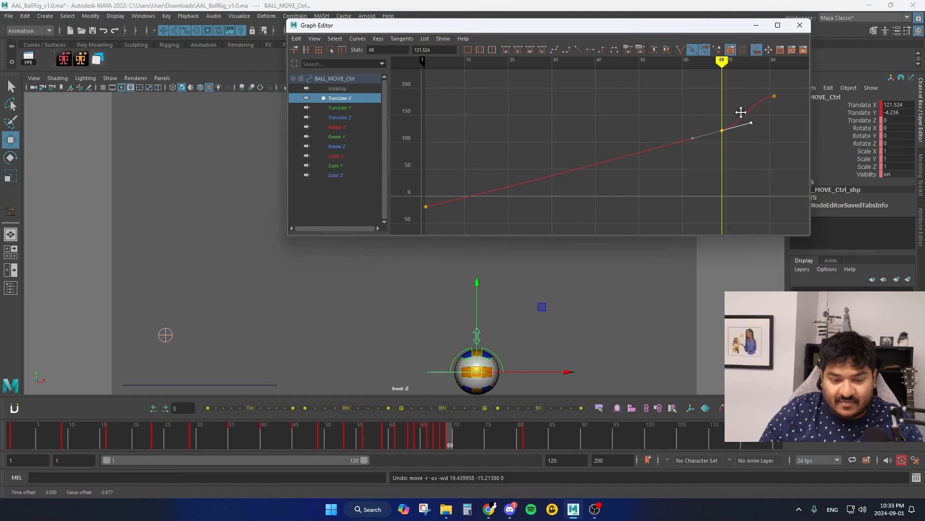
left_click(714, 88)
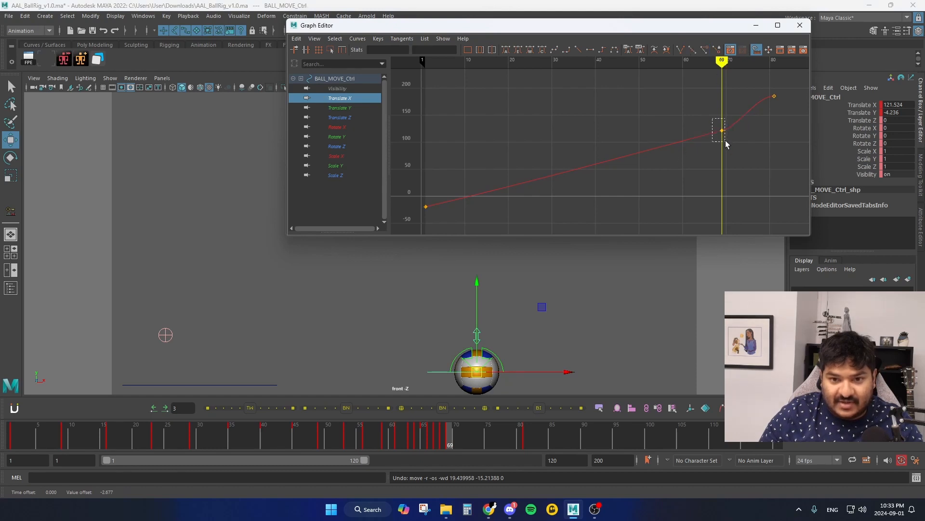
left_click_drag(726, 142, 731, 142)
left_click_drag(732, 142, 737, 114)
Play back the animation and scrub through the final roll up to frame 81 to check its speed.
key("alt+v")
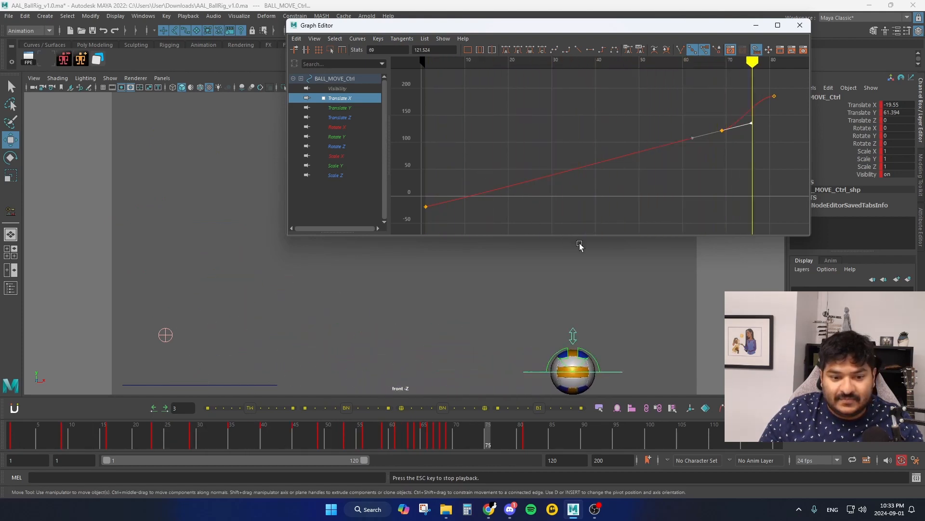
key("alt+v")
left_click_drag(507, 443, 526, 442)
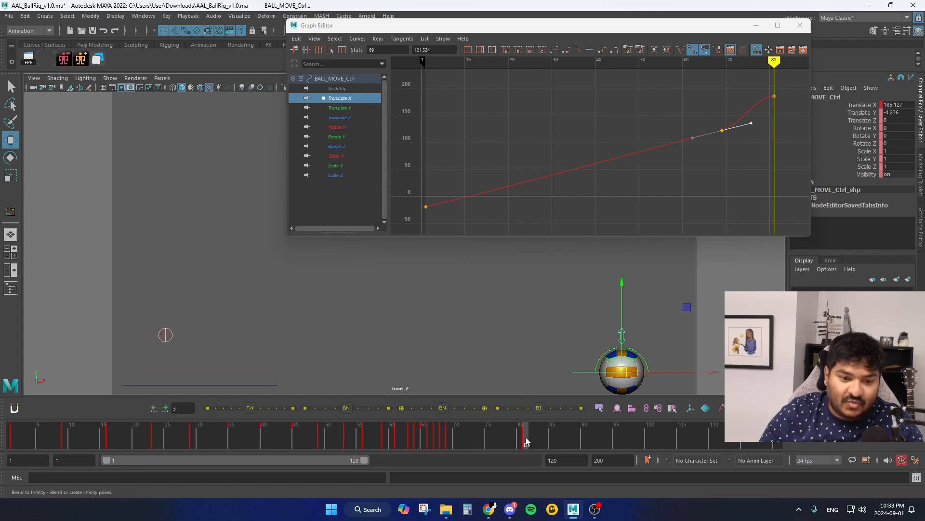
middle_click_drag(731, 152, 605, 169, "alt")
left_click_drag(475, 441, 525, 439)
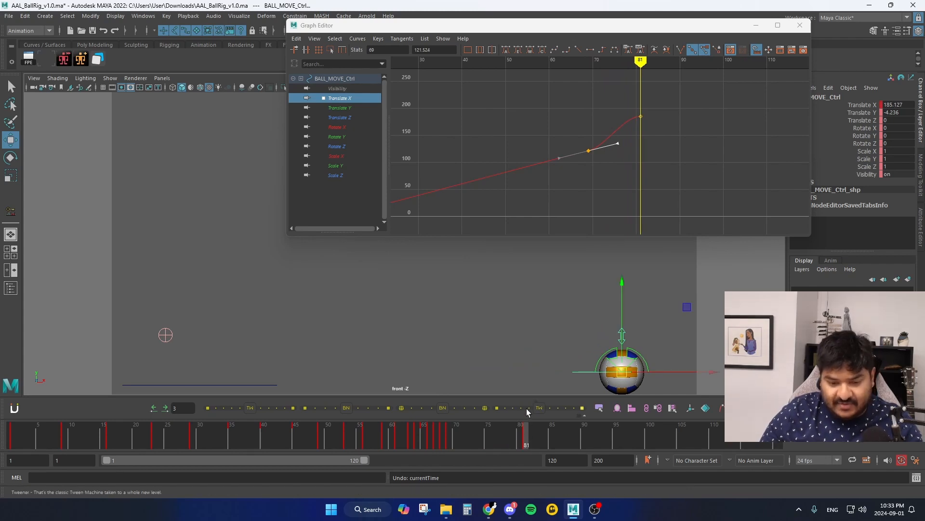
Shift the last Translate X key to frame 93 at the same value and scrub through the slower roll.
key("alt+period")
key("alt+period")
key("alt+period")
key("alt+period")
key("alt+period")
key("alt+period")
key("alt+period")
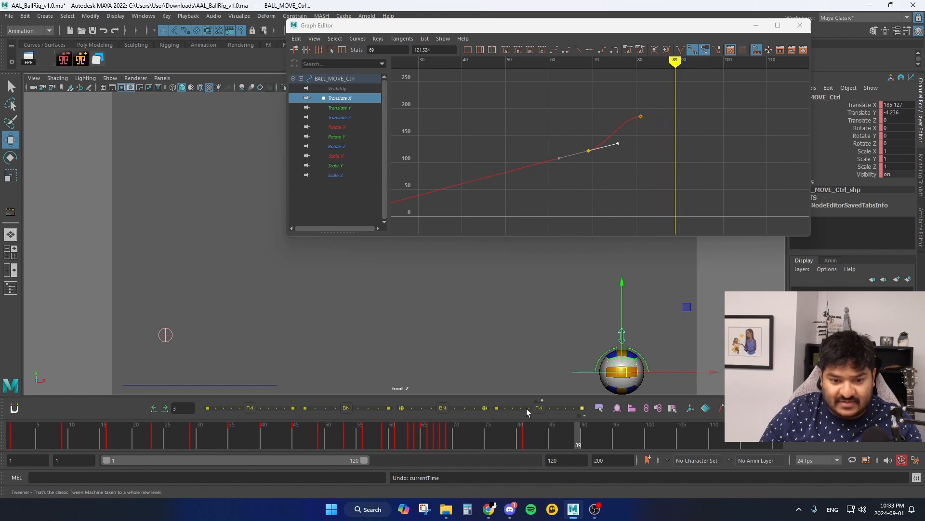
key("alt+period")
key("alt+period")
key("alt+period")
key("alt+period")
key("alt+period")
left_click(641, 117)
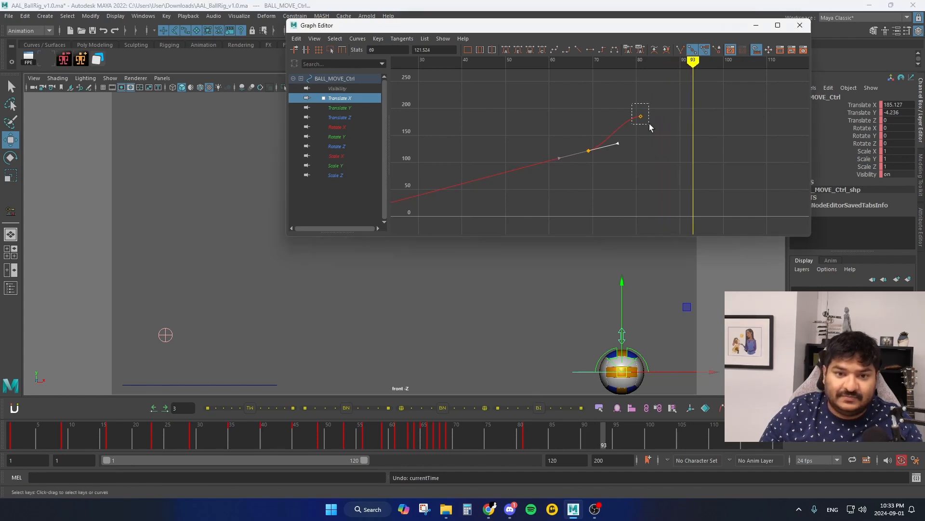
middle_click_drag(647, 124, 679, 129, "shift")
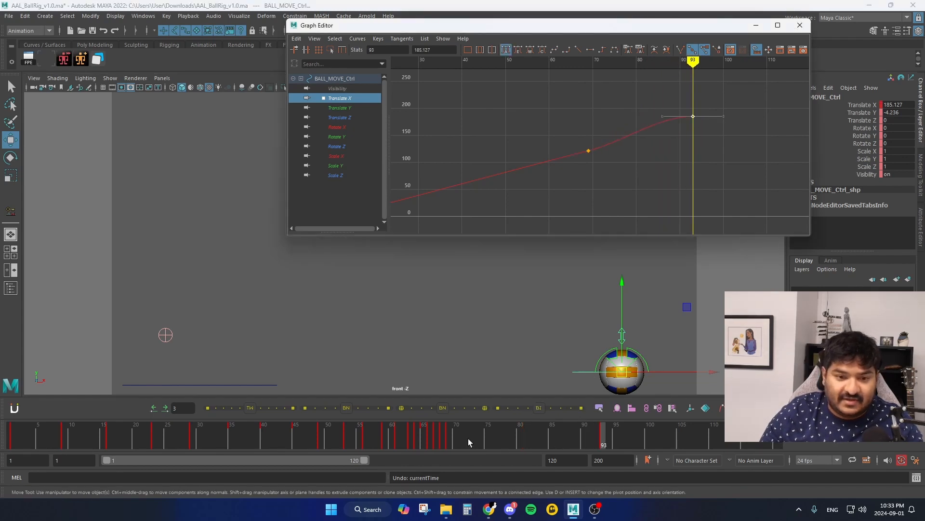
left_click_drag(467, 438, 616, 437)
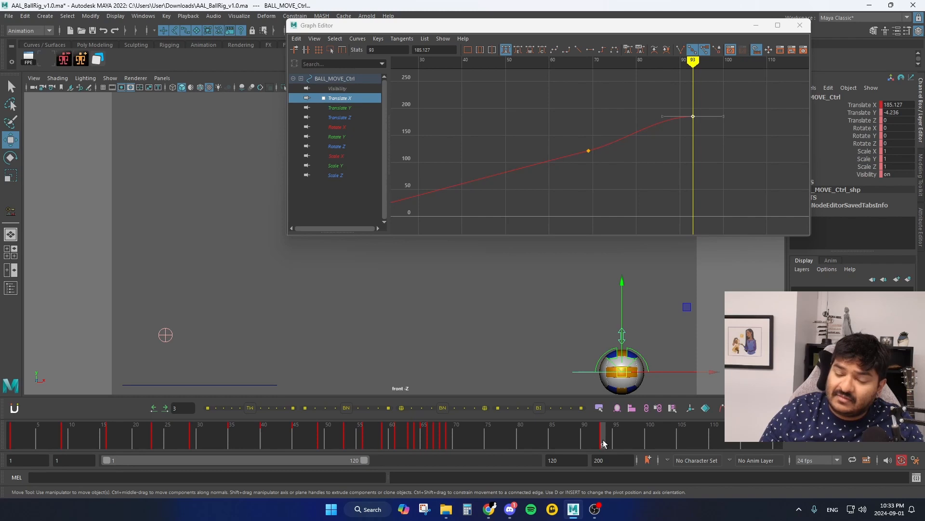
Shift the end-of-roll key to frame 105 and play back the lengthened roll.
key("alt+period")
key("alt+period")
key("alt+period")
key("alt+period")
key("alt+period")
key("alt+period")
key("alt+period")
key("alt+period")
key("alt+period")
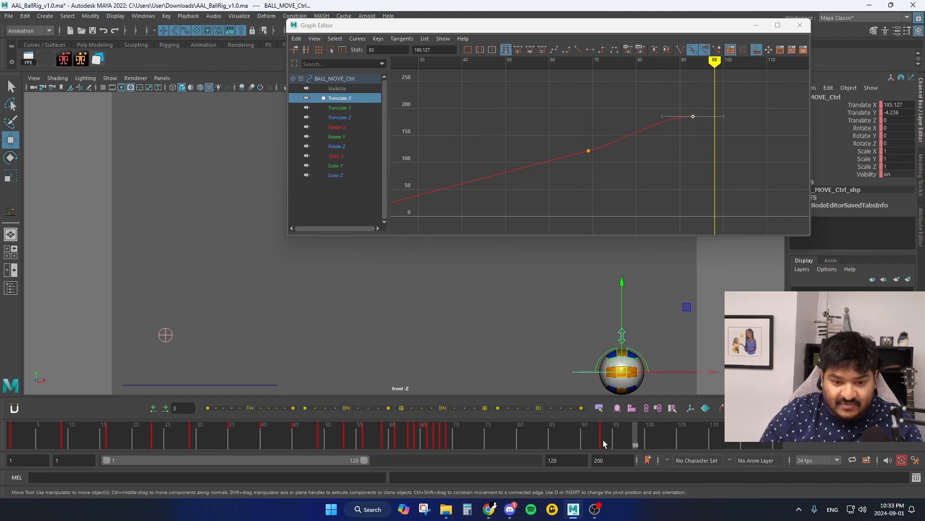
key("alt+period")
key("alt+period")
key("alt+period")
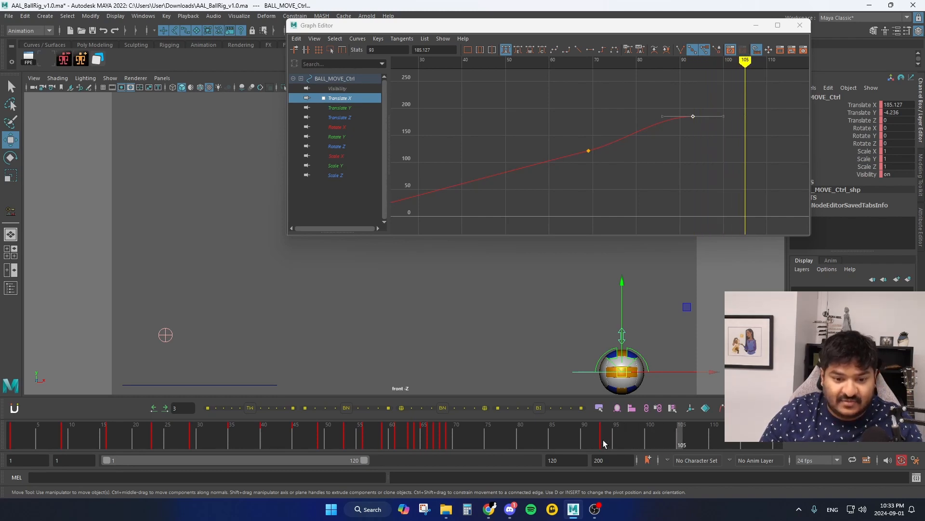
left_click(604, 441, "shift")
left_click_drag(603, 442, 681, 442)
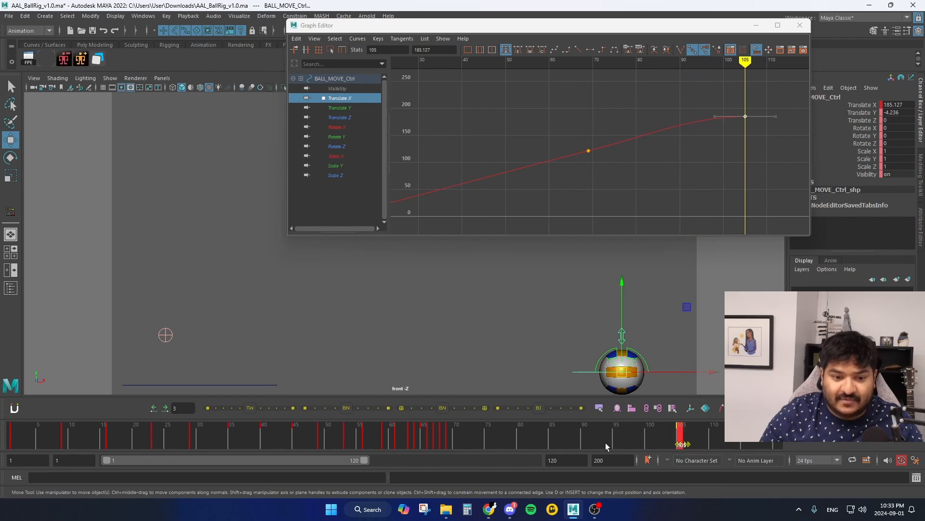
left_click_drag(439, 446, 405, 448)
key("alt+v")
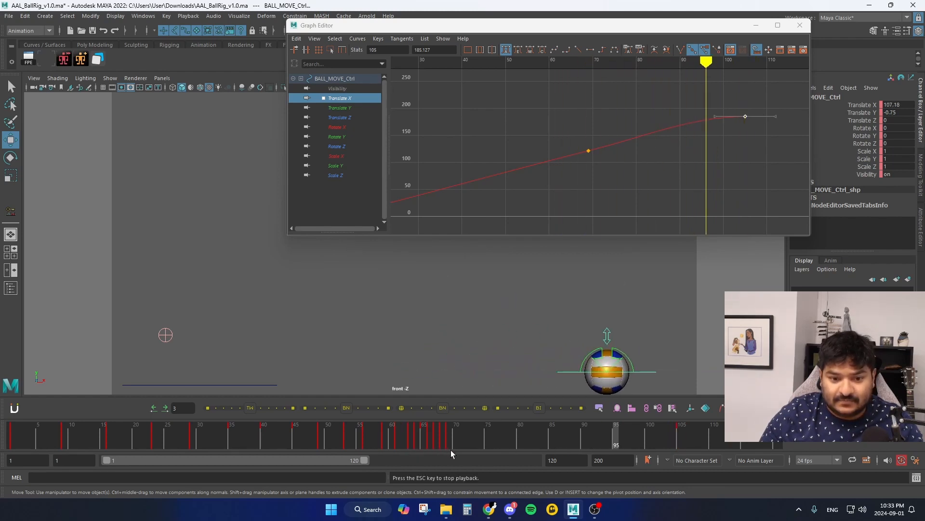
Shift the end-of-roll key to frame 101 and play back the roll from around frame 67.
left_click_drag(702, 437, 682, 435)
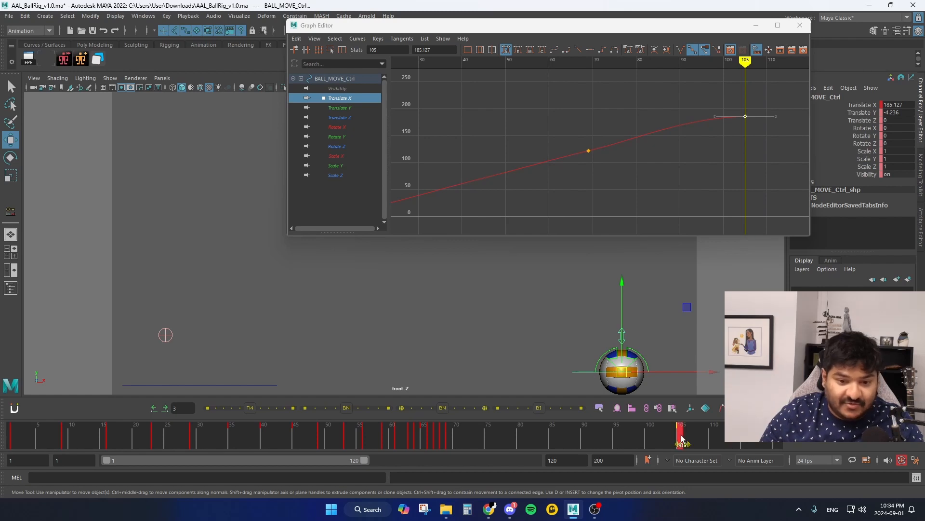
left_click_drag(680, 441, 654, 442)
left_click(433, 445)
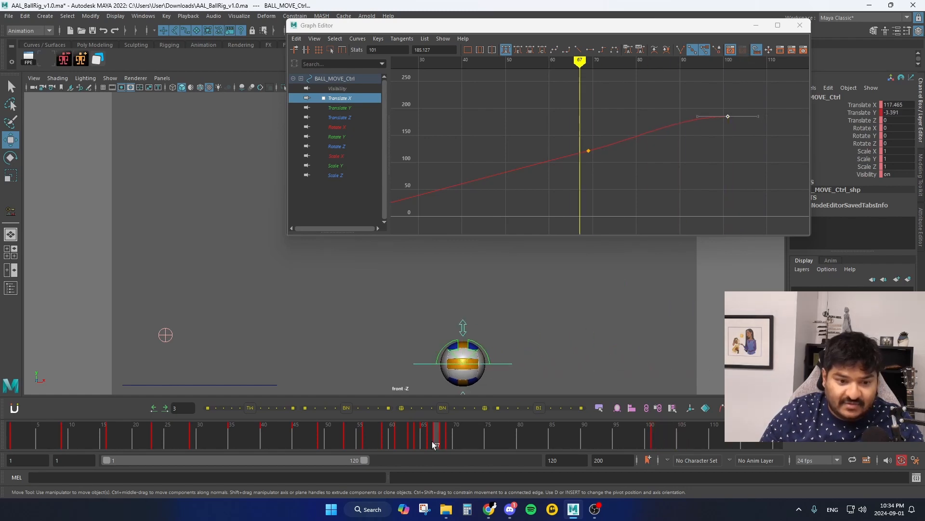
key("alt+v")
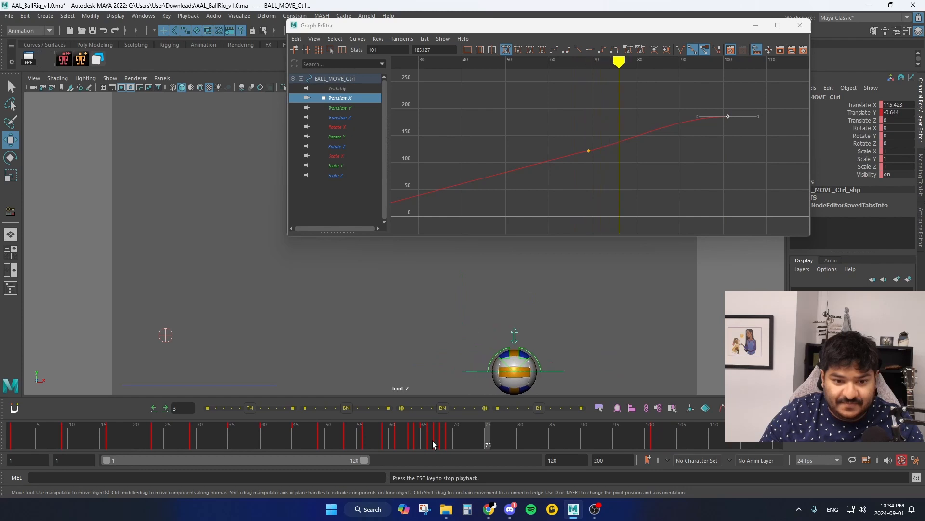
Play back the roll from around frame 56, return to frame 55, and inspect the whole Translate X curve.
left_click(363, 444)
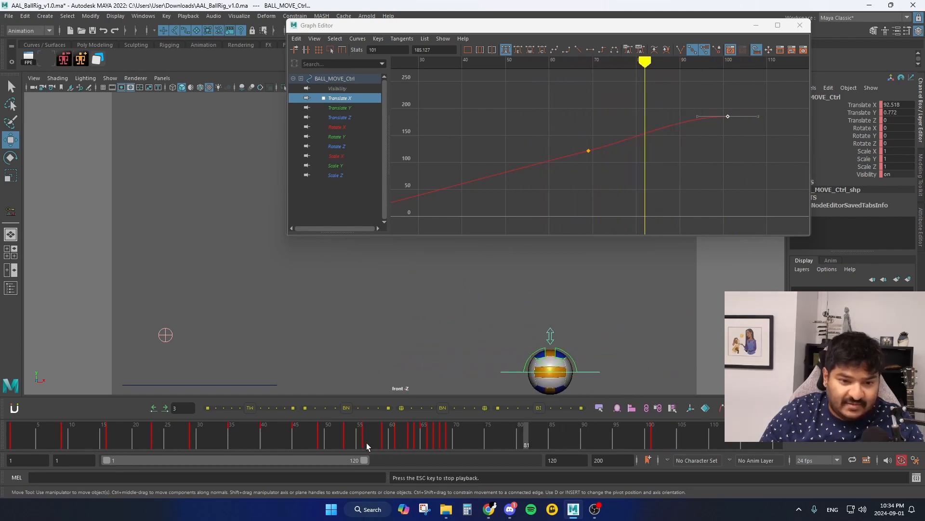
key("alt+v")
left_click_drag(405, 440, 360, 437)
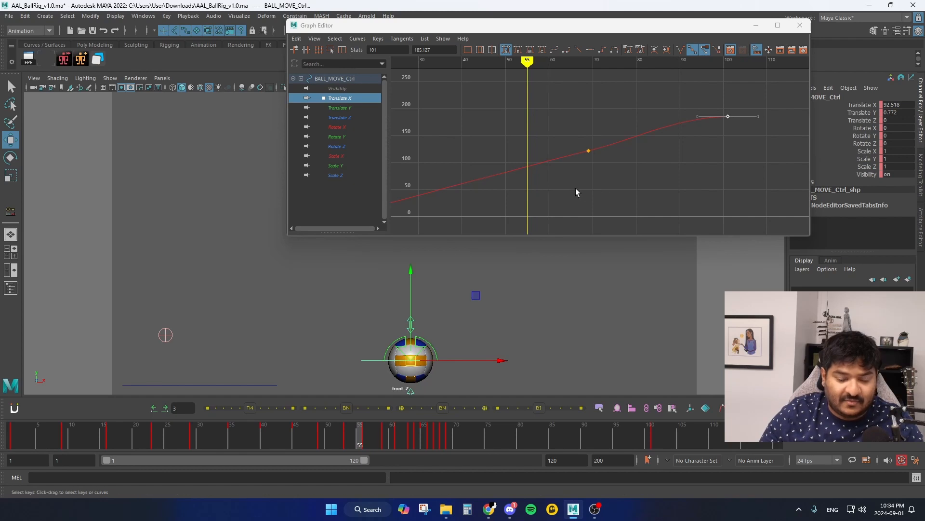
left_click(588, 151)
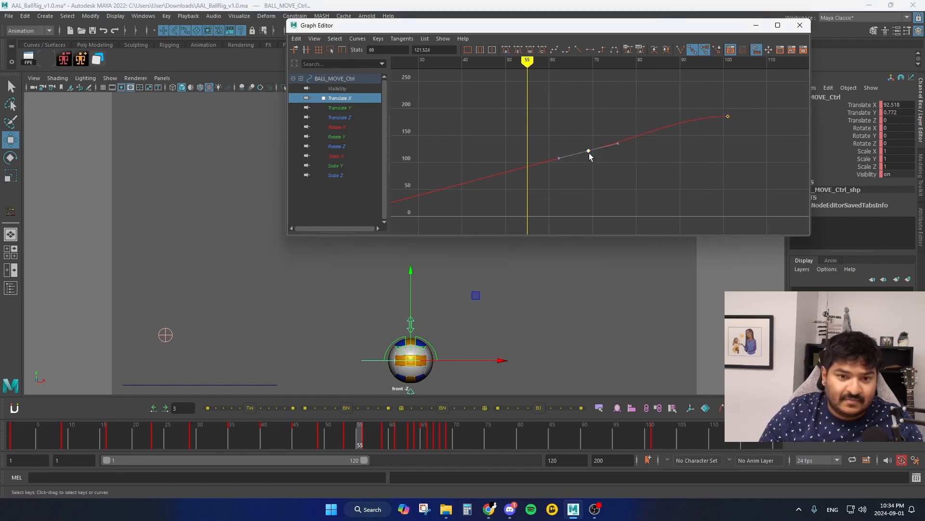
key("a")
key("a")
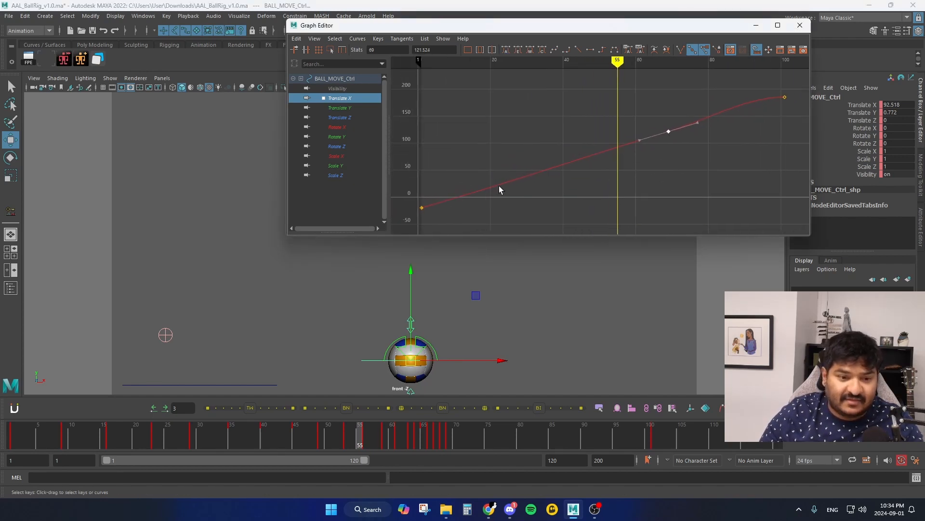
Set all the ground-contact keys along the bottom of the Translate Y curve to a value of 0.
left_click(350, 107)
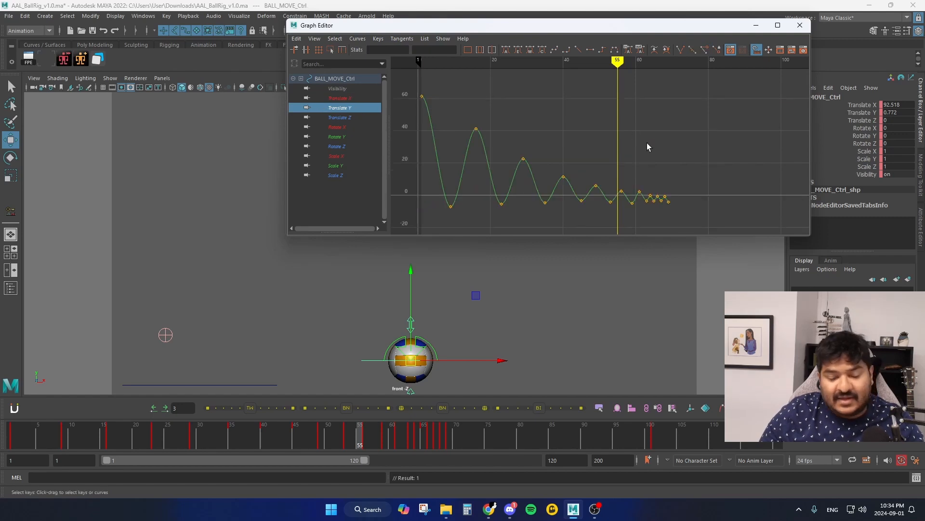
key("a")
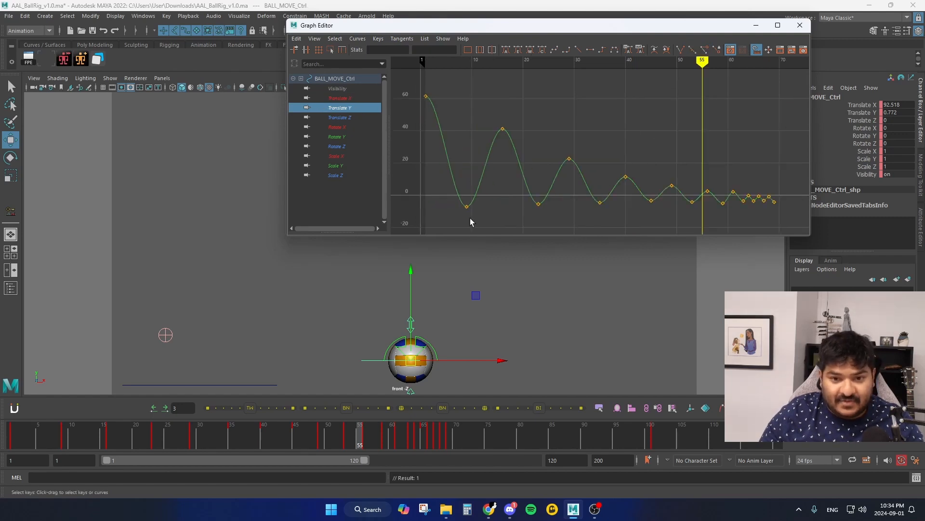
middle_click_drag(471, 222, 477, 186, "alt")
left_click_drag(782, 173, 782, 170)
right_click_drag(742, 176, 743, 152, "alt+shift")
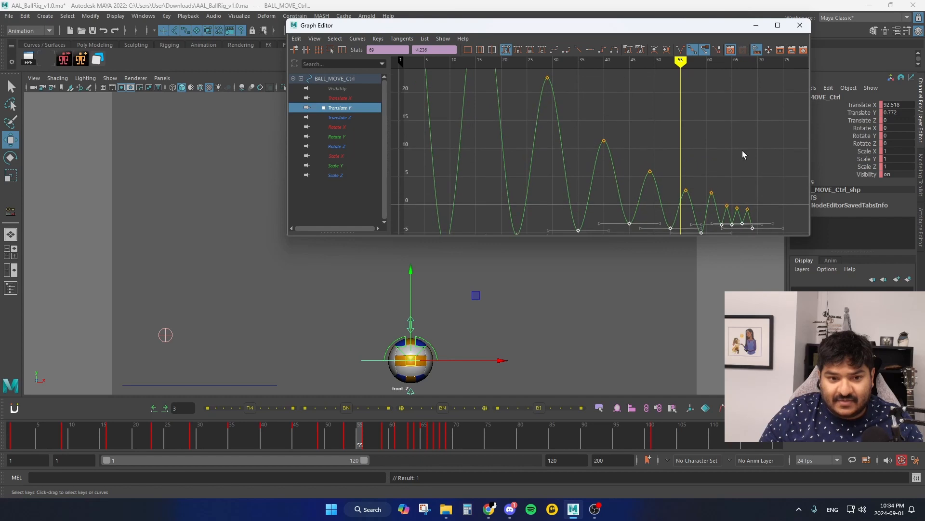
middle_click_drag(644, 223, 648, 204, "alt")
mouse_move(259, 427)
left_mouse_down()
mouse_move(21, 439)
mouse_move(63, 433)
left_mouse_up()
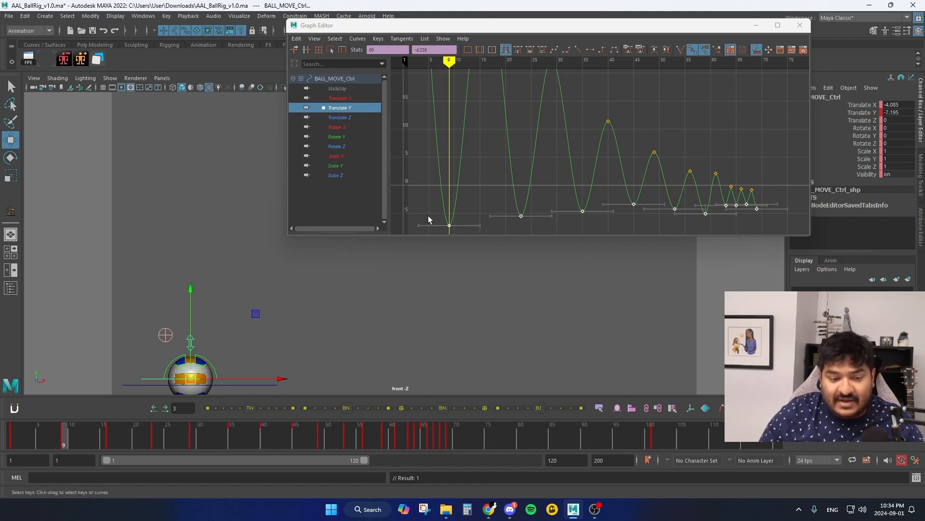
middle_click_drag(450, 214, 507, 187, "alt")
right_click_drag(508, 188, 520, 195, "alt+shift")
middle_click_drag(520, 195, 493, 205, "alt")
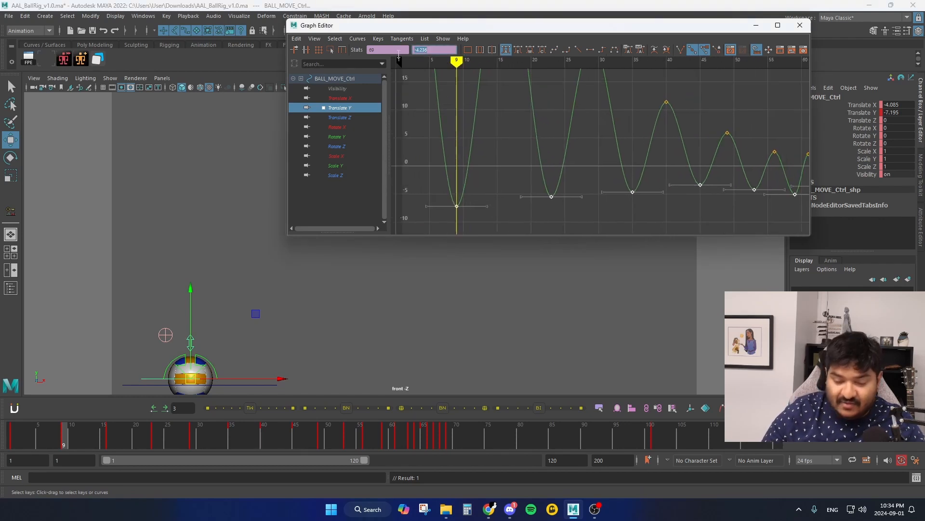
type("0")
key("Return")
Raise the Translate Y peak keys at frames 64, 66 and 68 by about 1.03 to place them above zero.
middle_click_drag(589, 144, 579, 167, "alt")
right_click_drag(578, 167, 563, 164, "alt+shift")
left_click(647, 129)
middle_click_drag(705, 164, 588, 153, "alt")
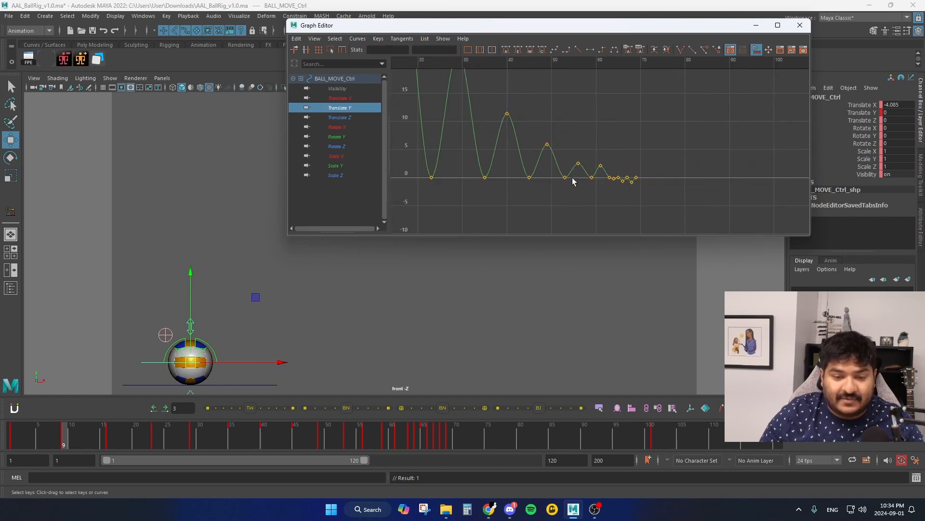
right_click_drag(562, 182, 609, 188, "alt+shift")
middle_click_drag(608, 188, 530, 167, "alt")
left_click(558, 207)
middle_click_drag(578, 217, 561, 202, "alt")
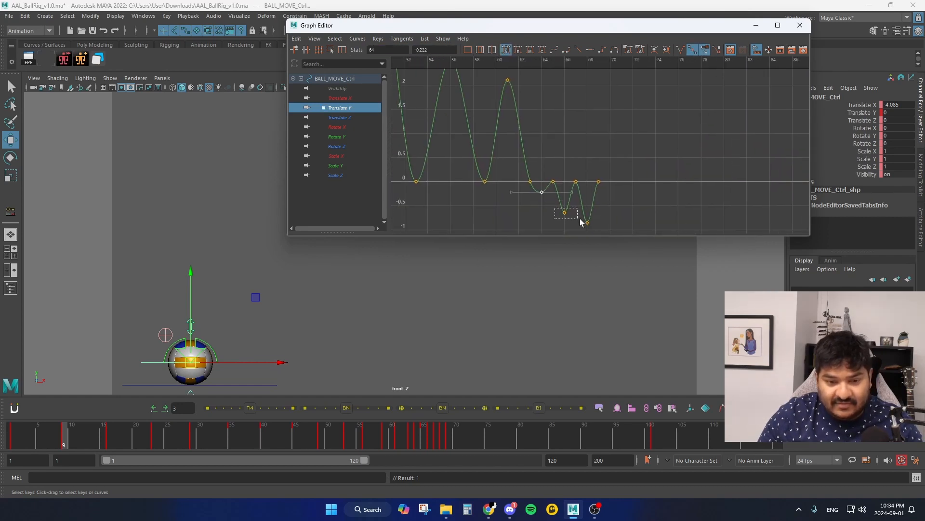
left_click_drag(581, 222, 590, 225, "shift")
middle_click_drag(575, 222, 575, 173, "shift")
left_click(603, 140)
Play back the animation to check the bounces with the corrected ground contacts.
key("a")
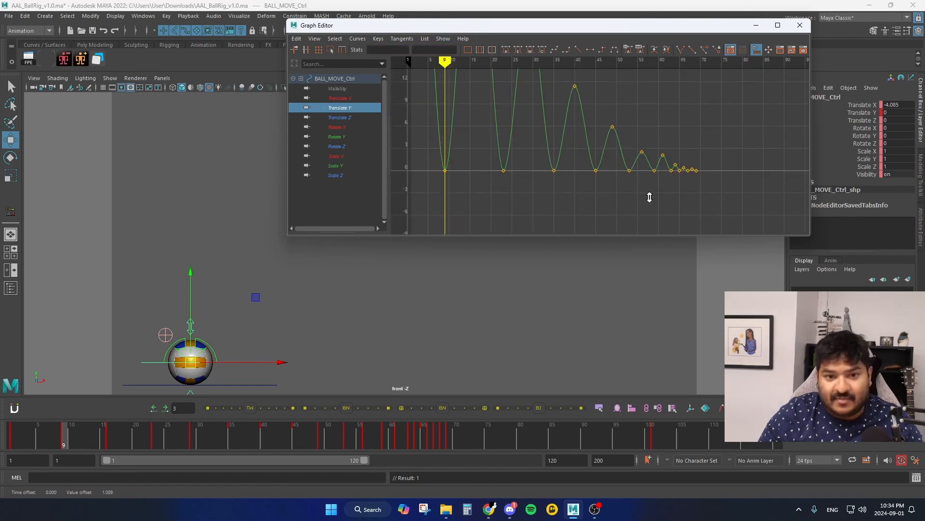
key("alt+v")
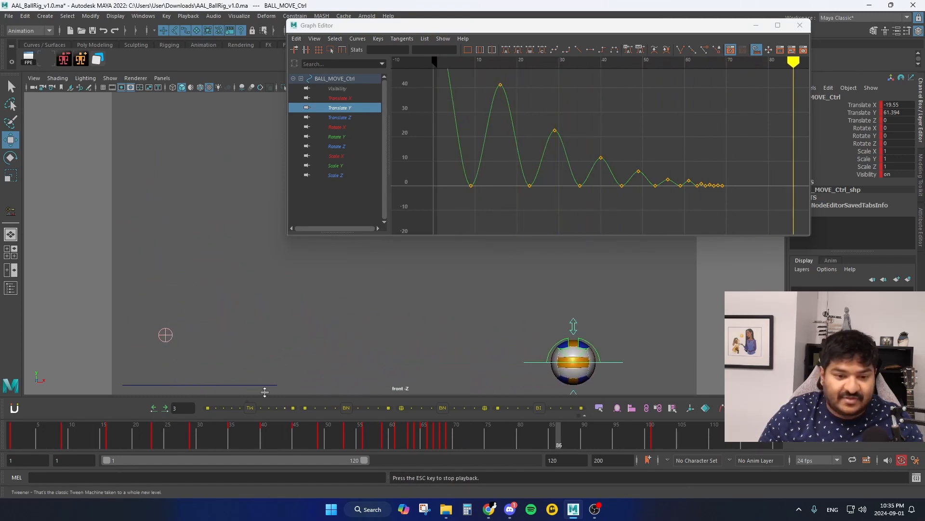
key("Escape")
key("f")
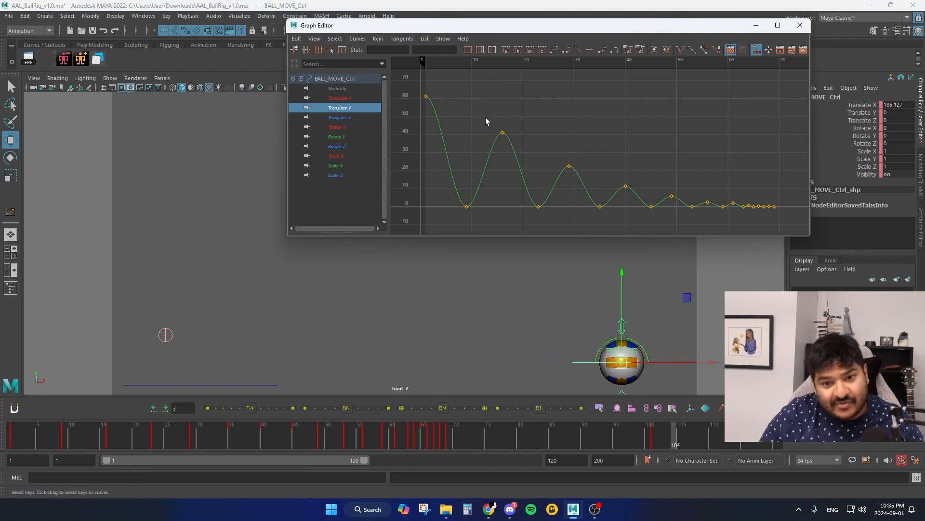
Try lowering the Translate Y peak at frame 16 to about 22 and undo that change.
middle_click_drag(459, 113, 512, 141, "alt")
left_click_drag(476, 112, 477, 114)
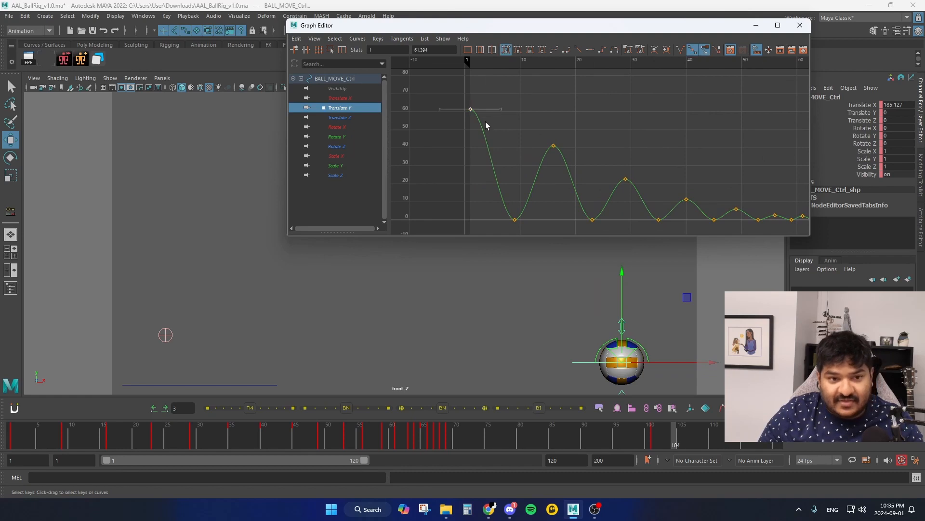
middle_click_drag(485, 130, 476, 142, "alt")
left_click_drag(501, 155, 501, 155)
mouse_move(501, 156)
middle_mouse_down("shift")
mouse_move(499, 169)
mouse_move(499, 156)
middle_mouse_up("shift")
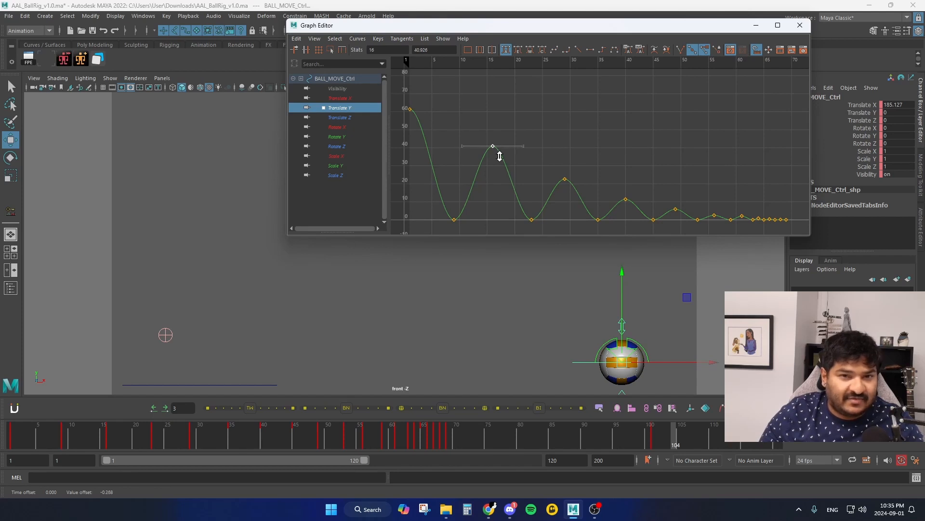
middle_click_drag(499, 157, 499, 190, "shift")
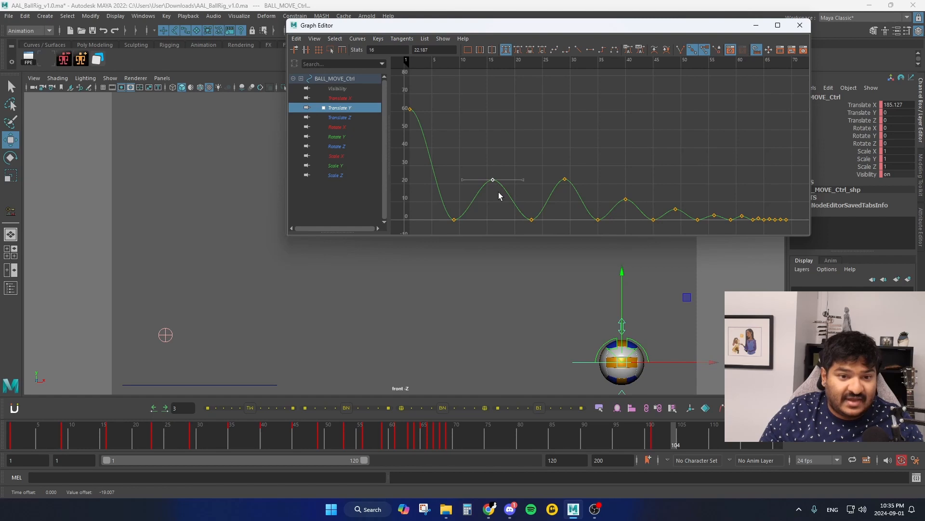
key("ctrl+z")
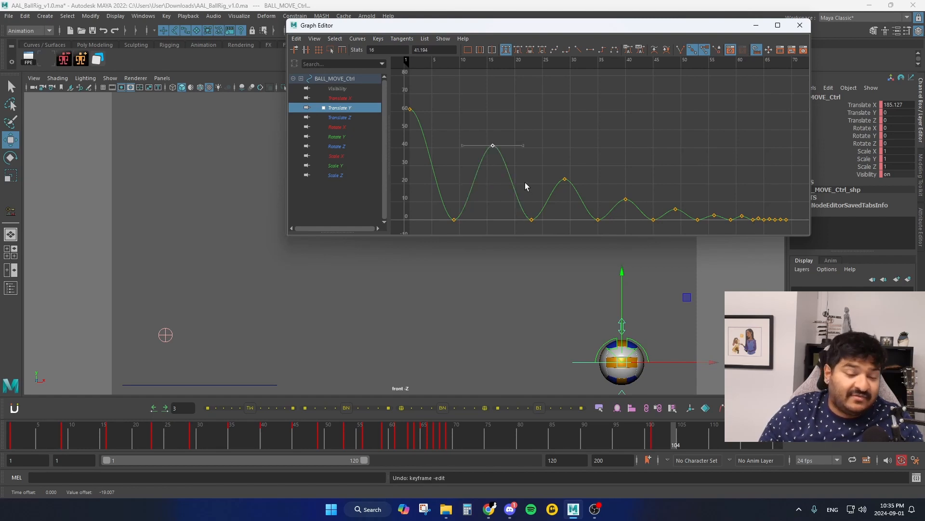
Adjust the Translate Y peaks to about 39.6 at frame 16, 23.4 at frame 29 and 13.5 at frame 40.
middle_click_drag(497, 190, 496, 174, "shift")
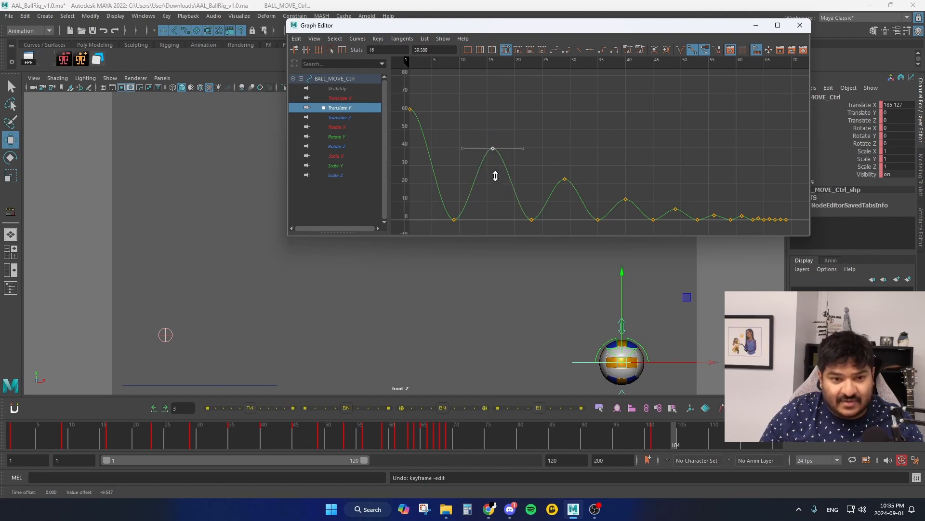
mouse_move(587, 200)
middle_mouse_down("shift")
mouse_move(584, 190)
mouse_move(575, 194)
middle_mouse_up("shift")
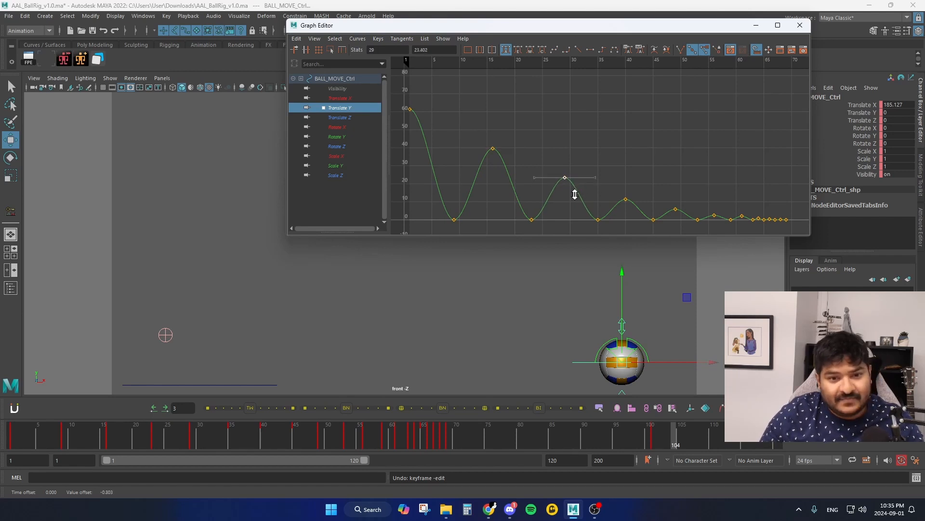
right_click_drag(579, 203, 583, 165, "alt")
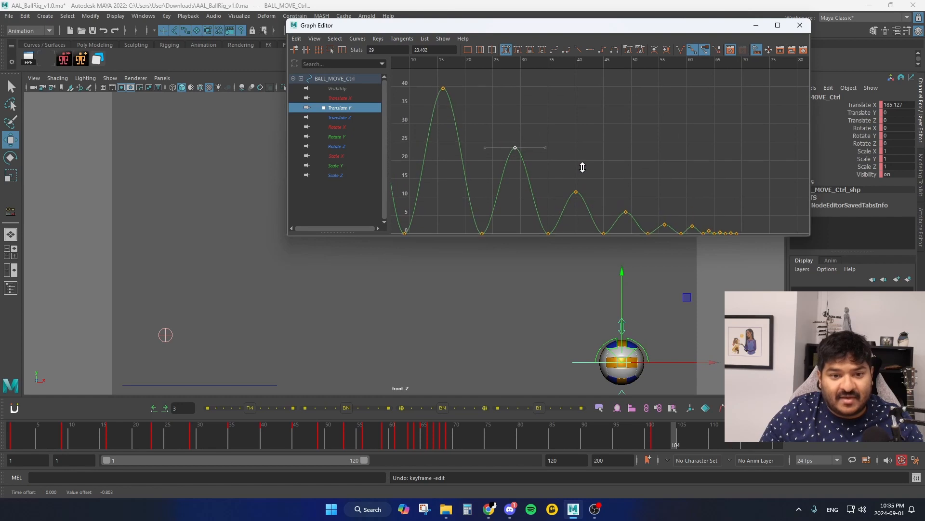
left_click_drag(563, 179, 588, 203)
middle_click_drag(583, 202, 583, 195, "shift")
Adjust the Translate Y peaks at frames 49, 56 and 61 to about 6.5, 3.4 and 1.6 for an even falloff.
right_click_drag(582, 195, 530, 149, "alt")
left_click(528, 141)
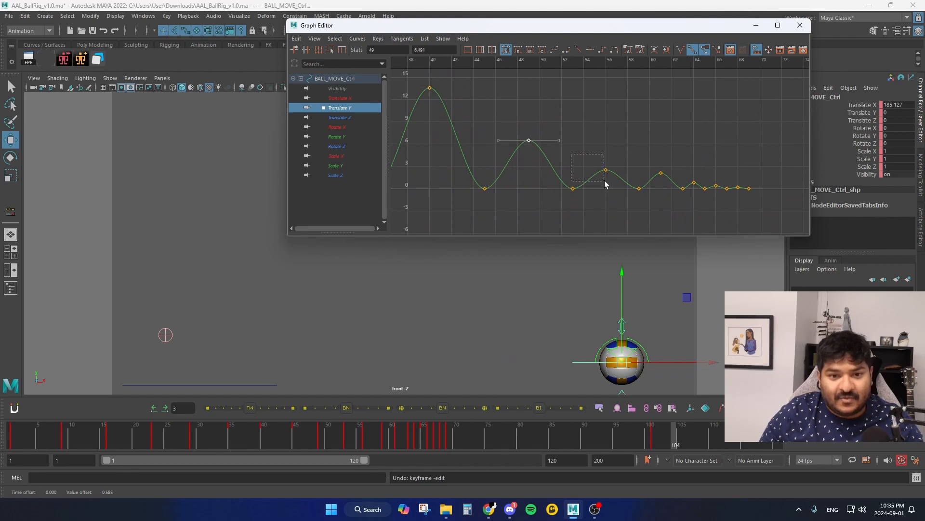
left_click_drag(605, 183, 606, 185)
middle_click_drag(608, 182, 615, 175, "shift")
left_click_drag(657, 166, 667, 182)
middle_click_drag(667, 182, 665, 186, "shift")
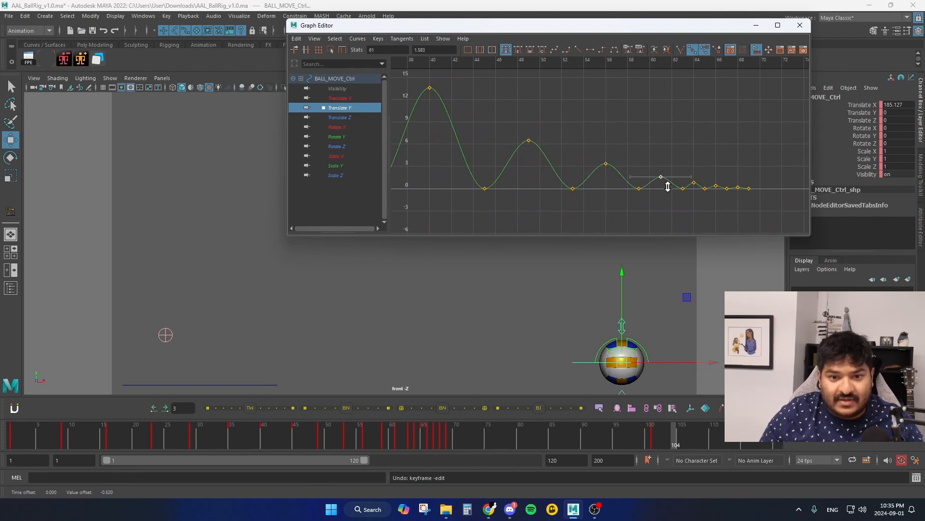
Adjust the small Translate Y peaks at frames 64 and 66 to about 0.75 and 0.39.
right_click_drag(666, 186, 538, 139, "alt")
left_click(546, 144)
middle_click_drag(551, 149, 556, 161, "shift")
left_click(596, 171)
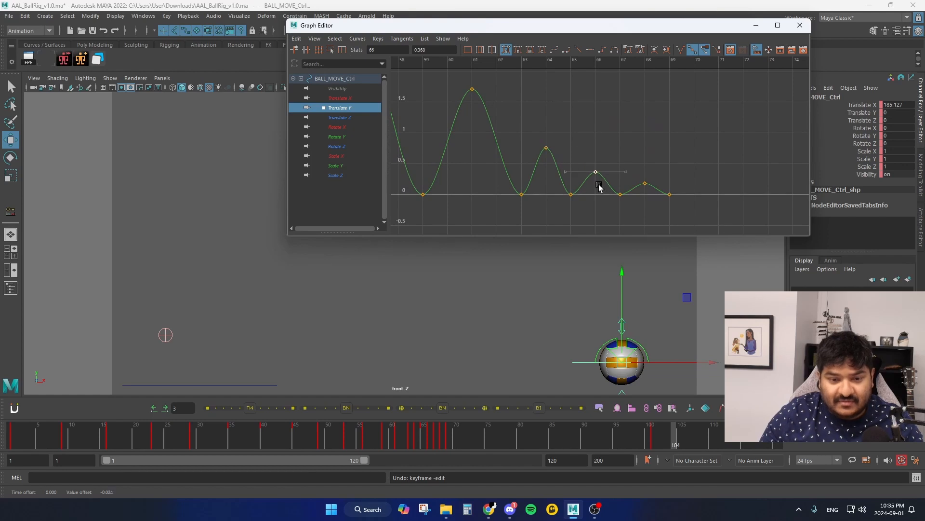
left_click(630, 142)
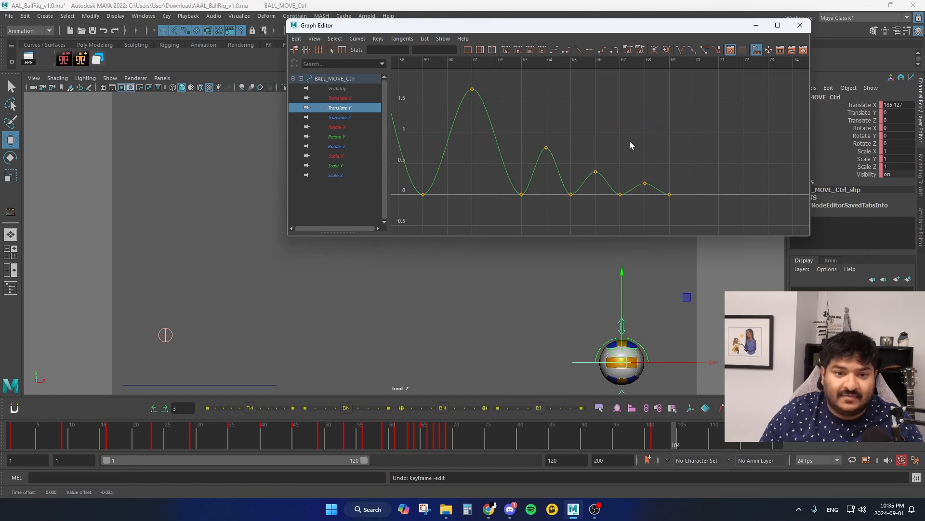
Play back the animation from frame 1 to check the adjusted bounce heights, and return to the start.
key("a")
key("alt+shift+v")
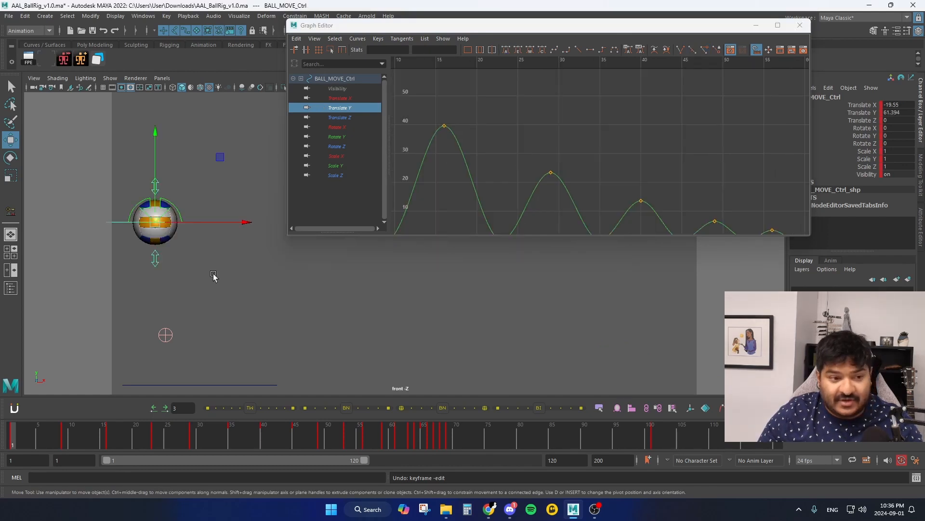
key("alt+v")
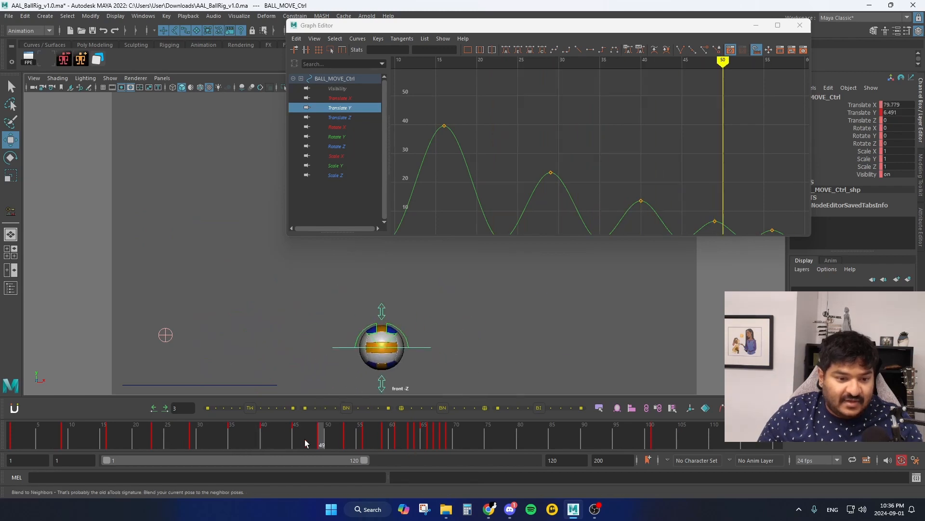
key("alt+shift+v")
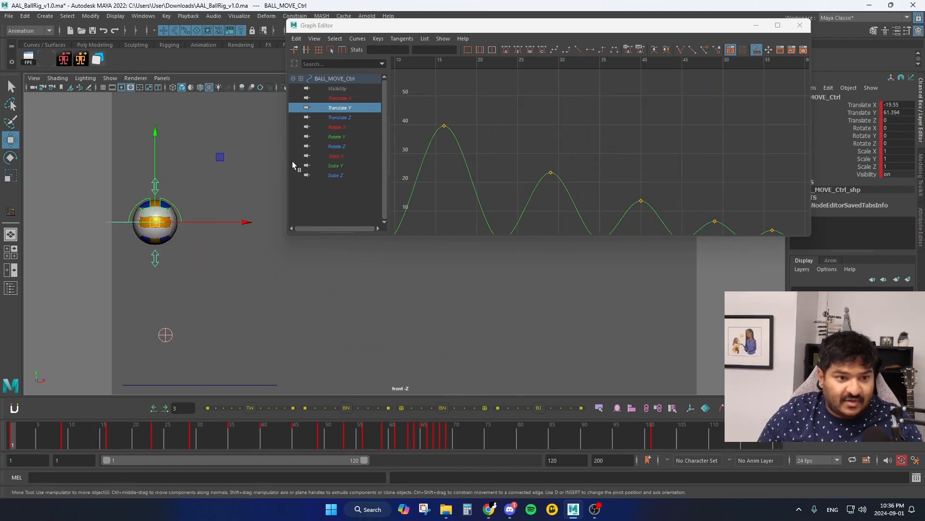
Select the ball's rotate control, test its Z rotation, undo the test and key the unrotated pose at frame 1.
key("q")
left_click(176, 207)
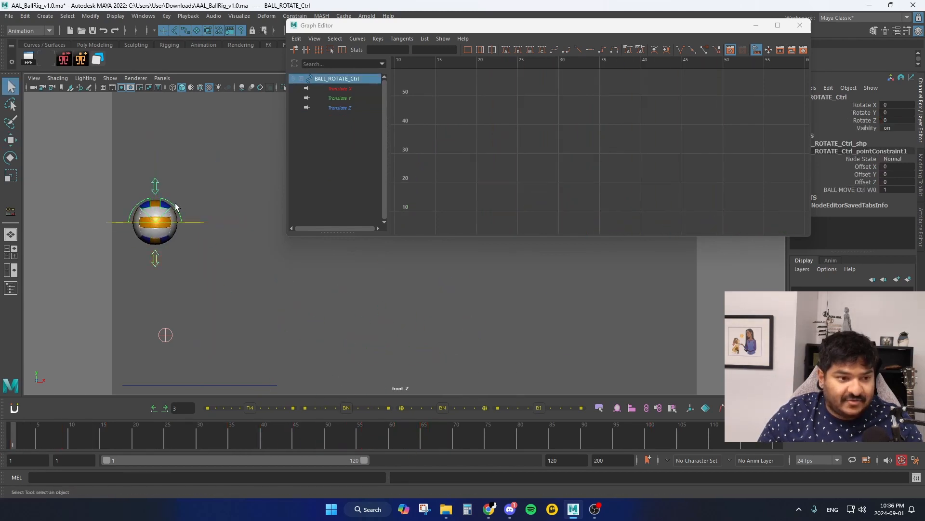
left_click(202, 220)
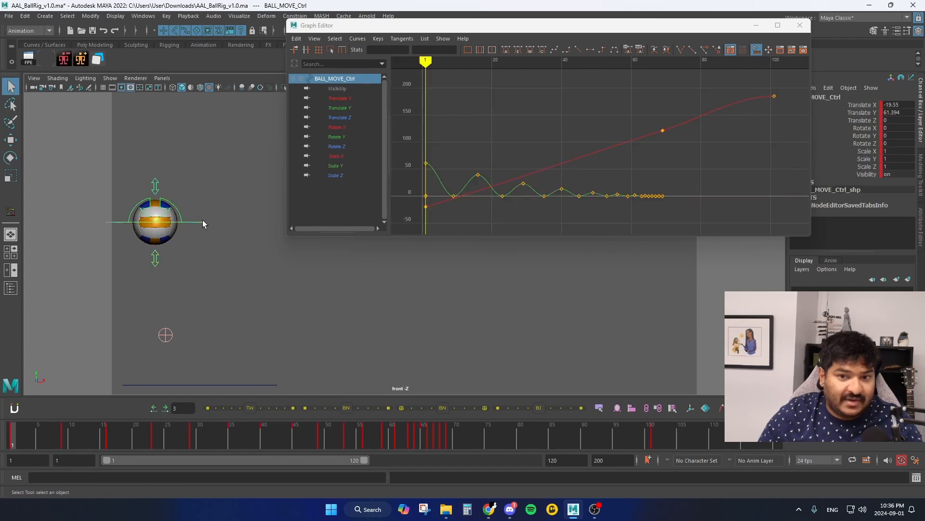
left_click(179, 212)
key("e")
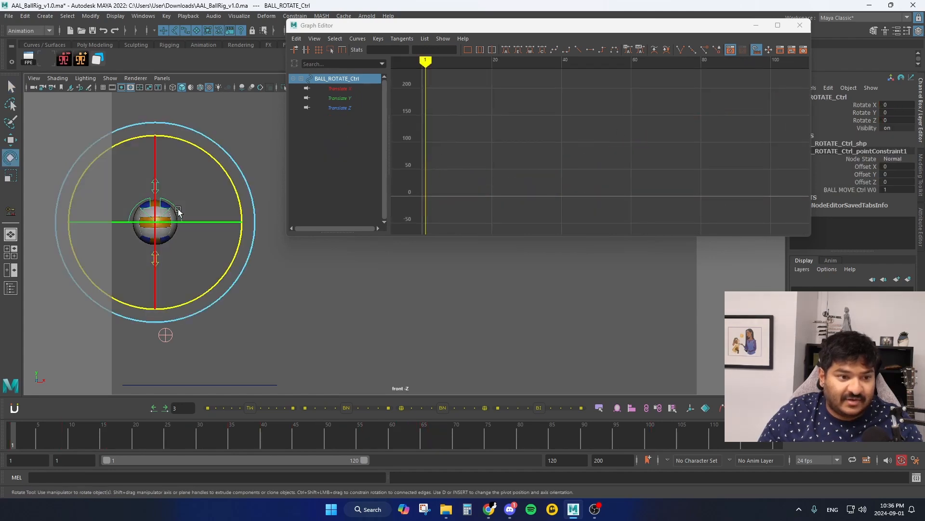
left_click_drag(225, 168, 217, 193)
key("ctrl+z")
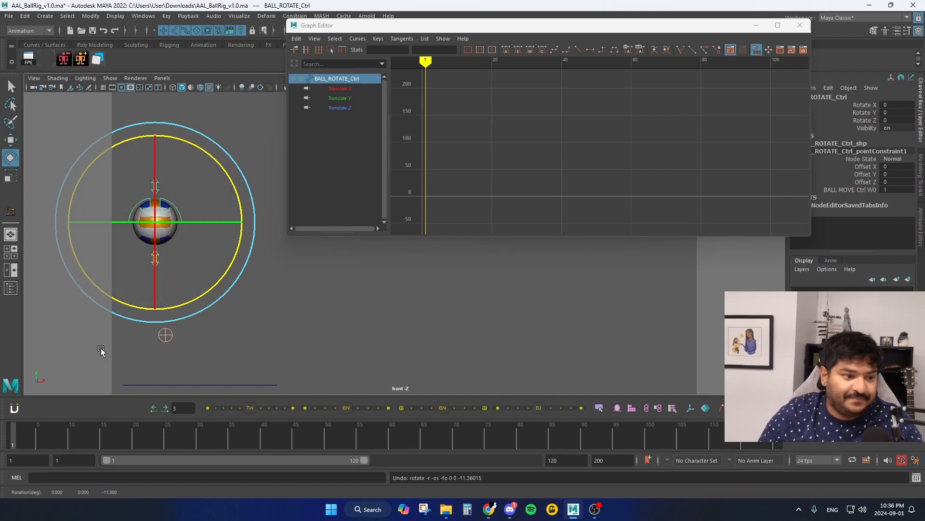
key("s")
Key the ball's rotate control at frame 69, the end of the small bounces.
key("q")
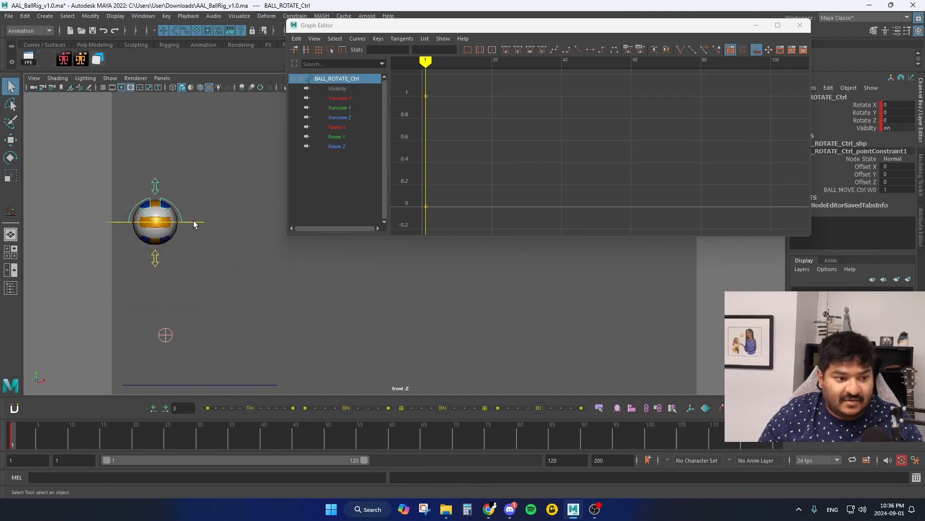
left_click(193, 224)
left_click(450, 434)
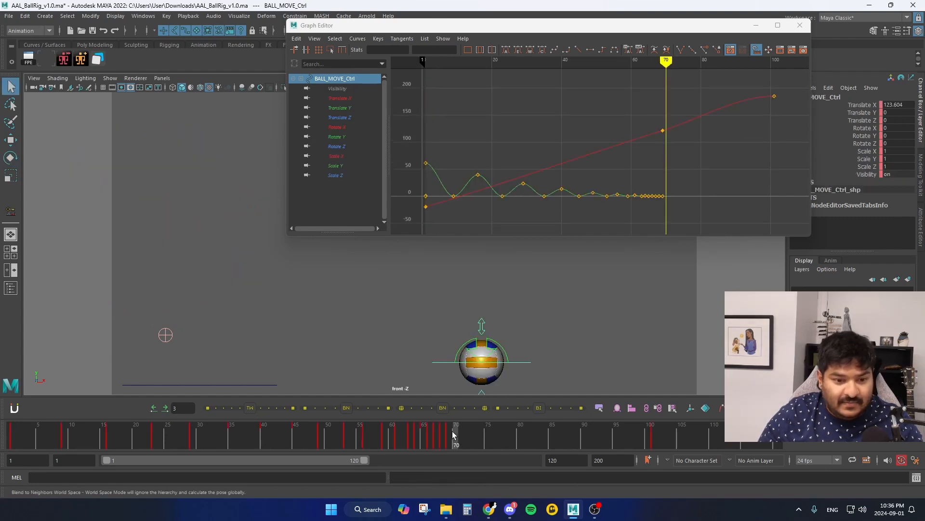
left_click(495, 359)
left_click(494, 351)
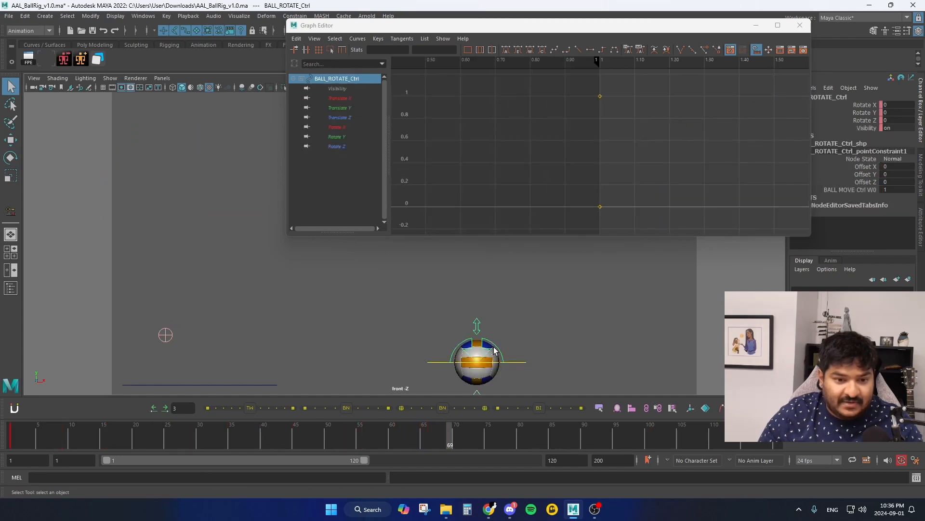
key("s")
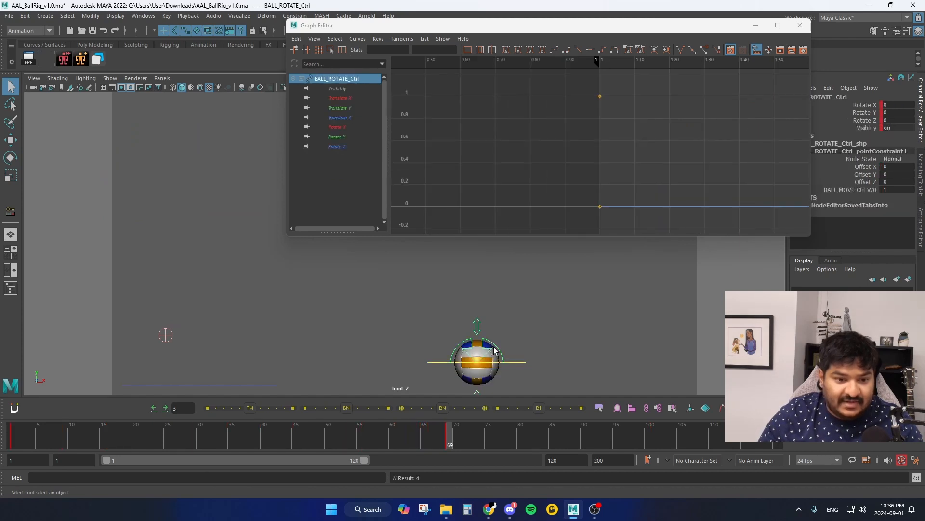
Key the ball's rotate control at frame 101, where the roll ends.
left_click(517, 365)
left_click(654, 435)
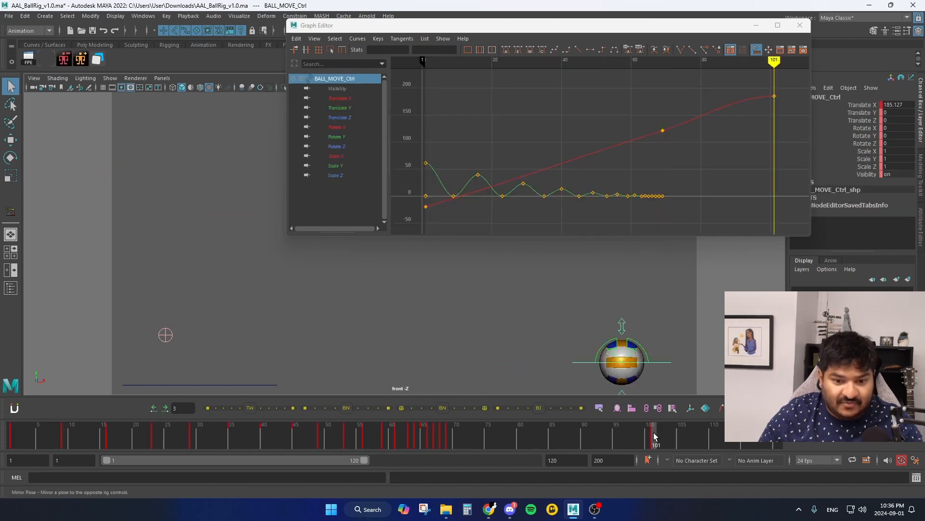
left_click(645, 355)
key("s")
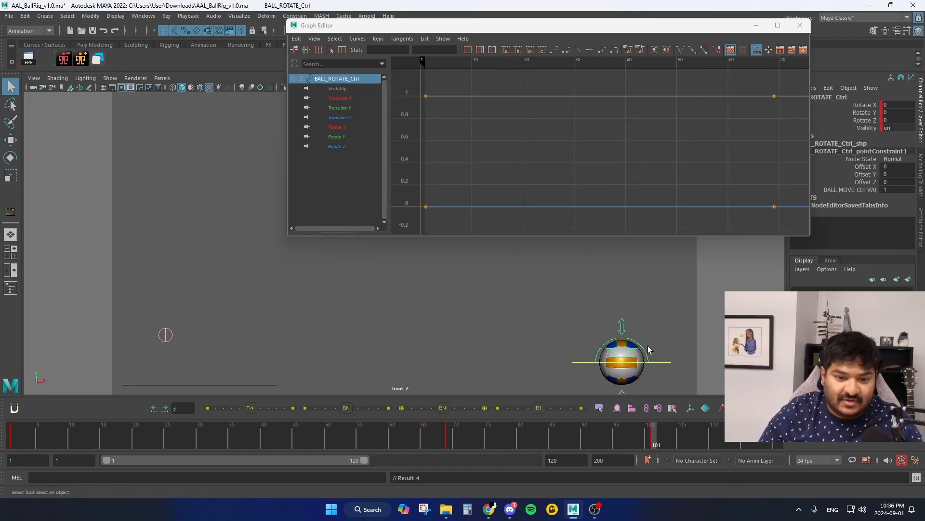
Select only the ball's rotate control and tilt it to about -25.8 in Rotate Z at frame 1.
left_click(654, 364, "shift")
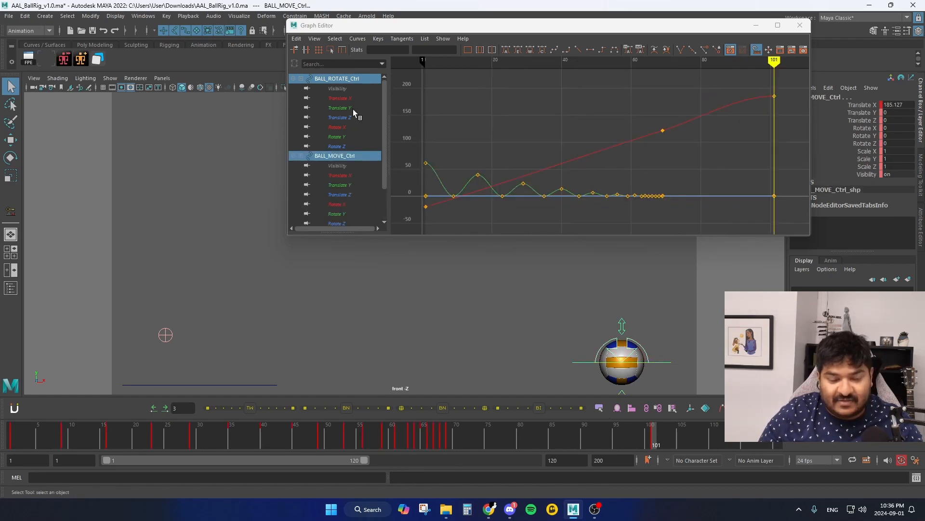
left_click(649, 337)
left_click(638, 345)
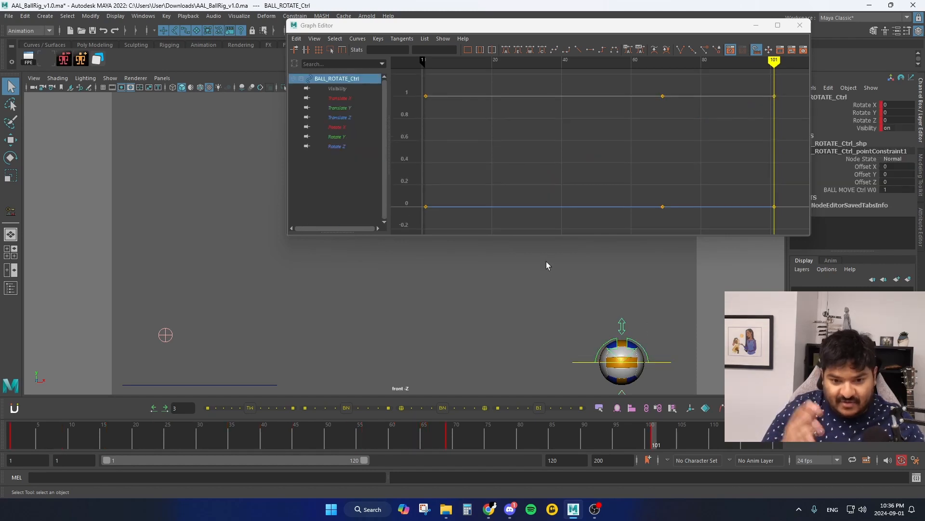
left_click(620, 163)
middle_click_drag(634, 170, 582, 174, "alt")
left_click_drag(220, 430, 12, 422)
key("e")
left_click_drag(215, 165, 217, 201)
key("ctrl+z")
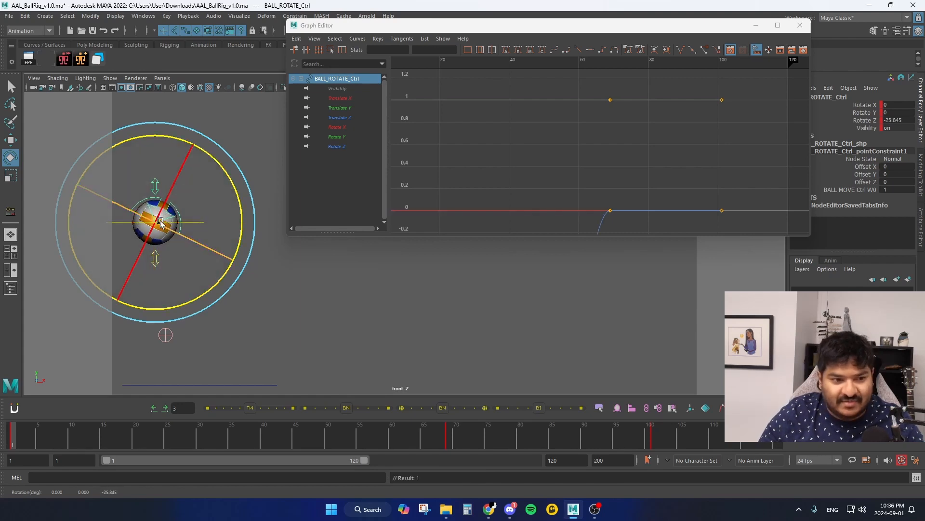
Spin the rotate control to about -1002 in Rotate Z at frame 69 and frame the curves.
left_click(448, 435)
left_click_drag(500, 291, 463, 352)
key("f")
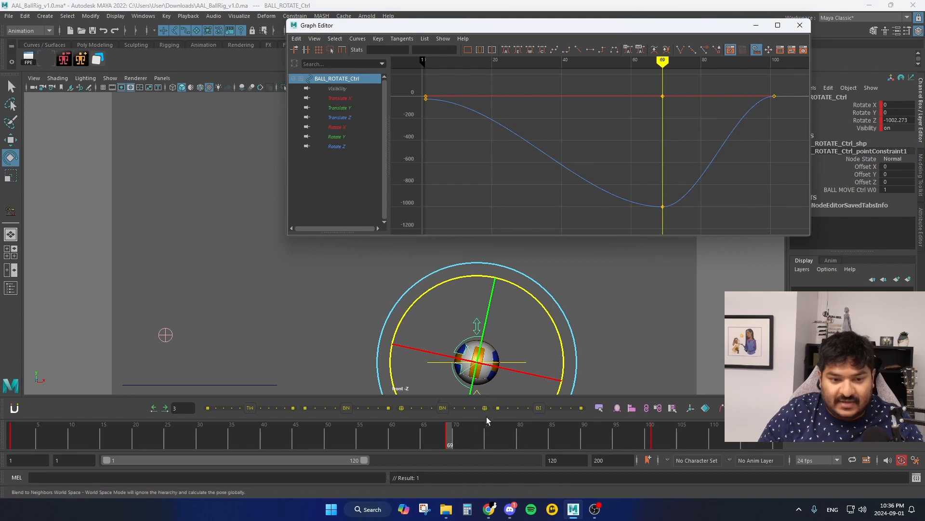
Copy the frame 69 Rotate Z key to frame 101 and lower the copy to about -1068.
left_click(454, 440)
left_click_drag(454, 441, 657, 438)
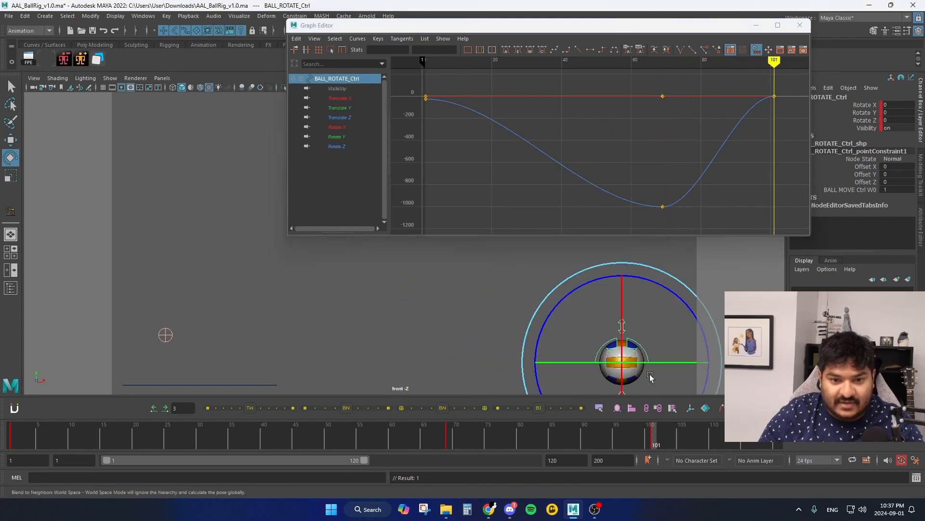
left_click_drag(641, 188, 693, 217)
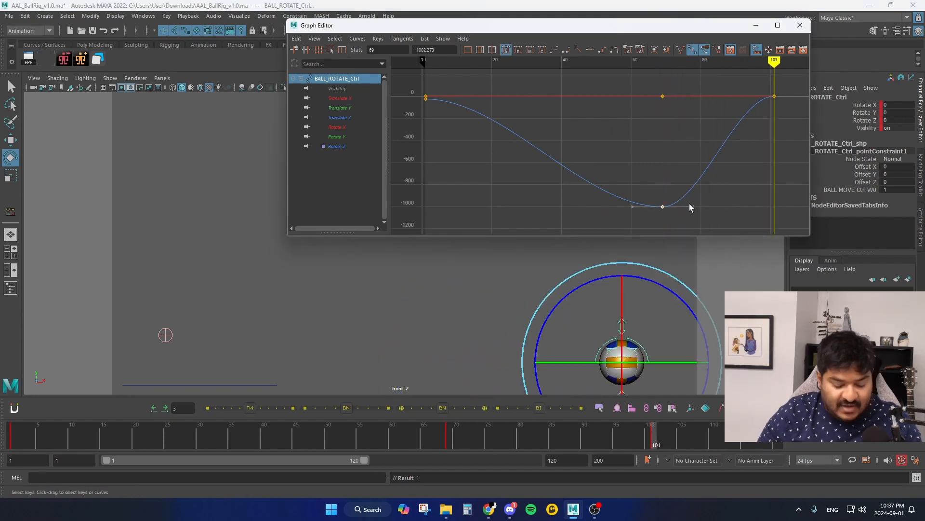
key("ctrl+c")
key("ctrl+v")
key("w")
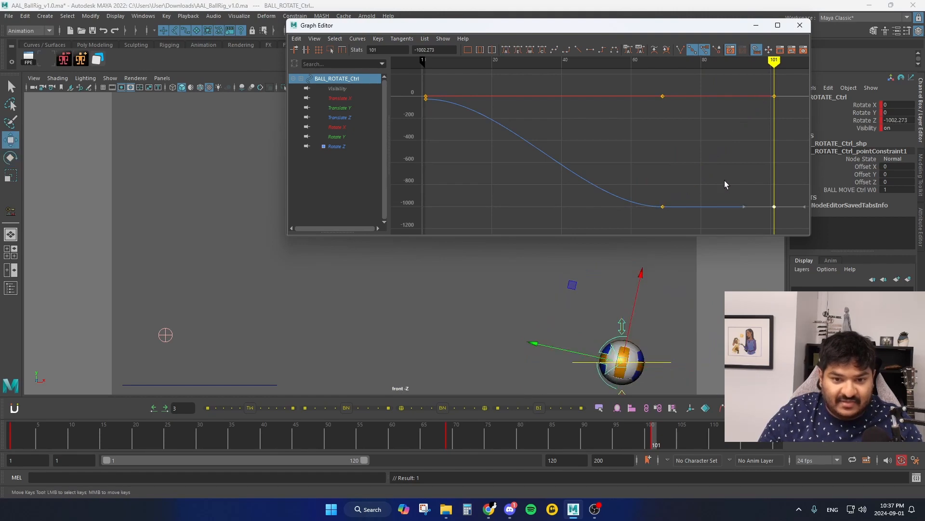
middle_click_drag(746, 173, 748, 181)
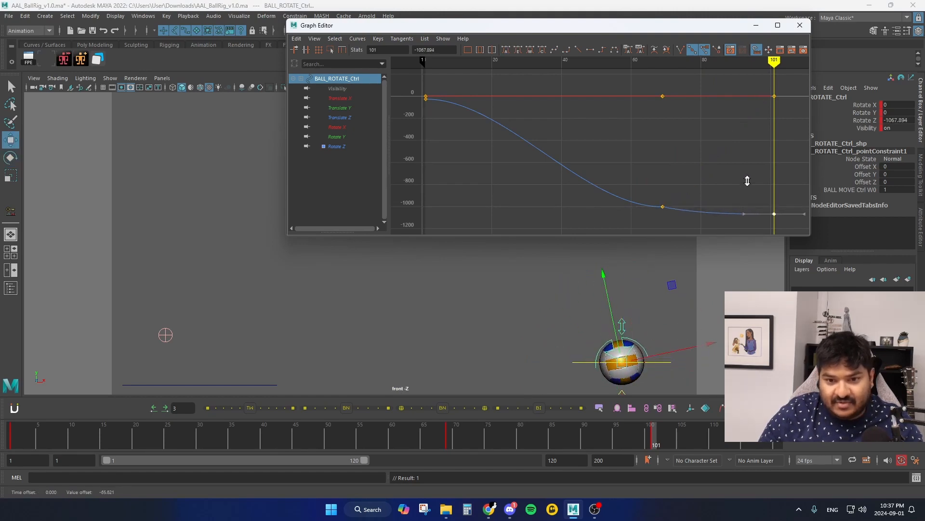
Apply auto tangents to the Rotate Z keys at frames 69 and 101.
left_click_drag(621, 190, 816, 229)
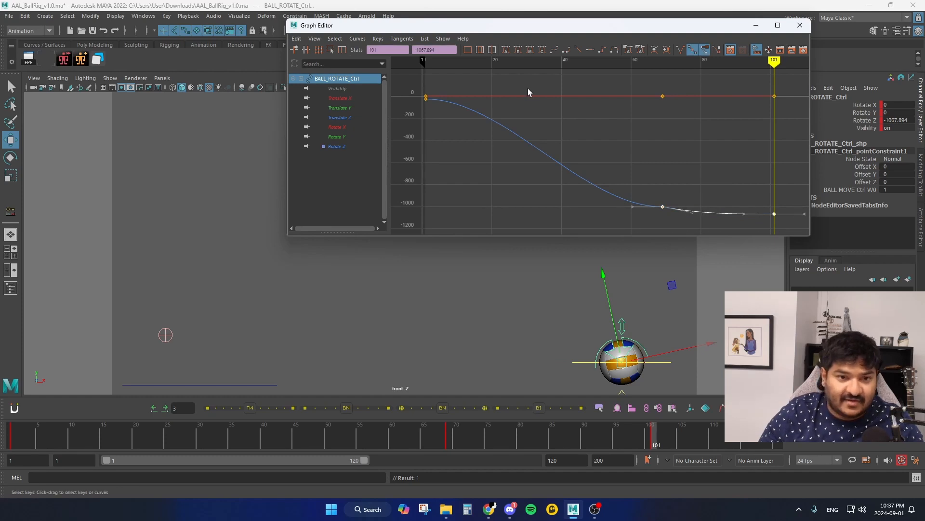
left_click(508, 51)
left_click(660, 162)
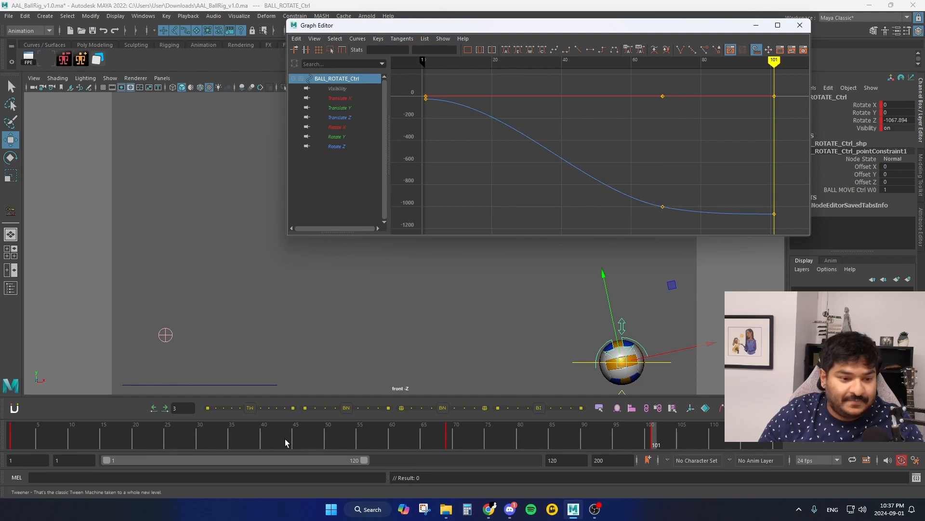
Isolate the Rotate Z curve, slope the frame 1 key's tangent downward for a fast initial spin, and play back the animation.
key("alt+v")
left_click(337, 146)
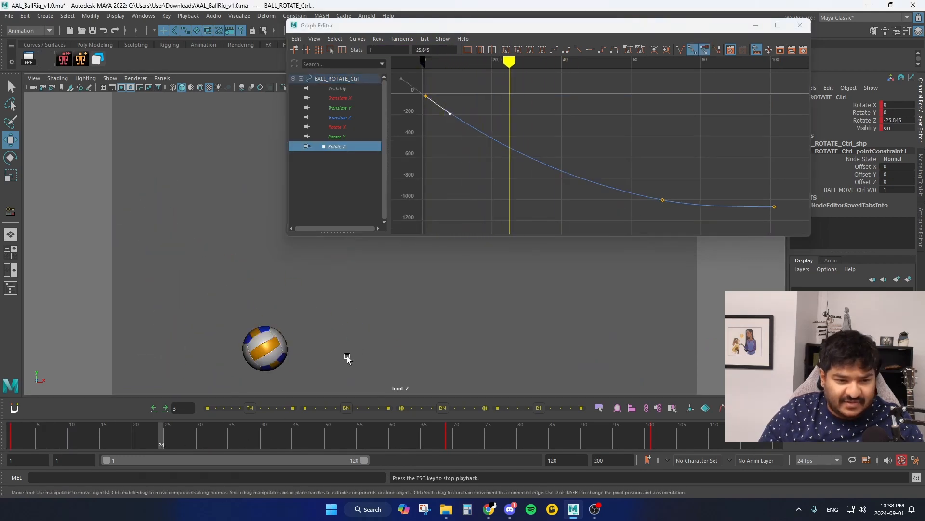
Lower the Rotate Z keys at frames 69 and 101 together to about -1211 and -1277.
left_click(454, 437)
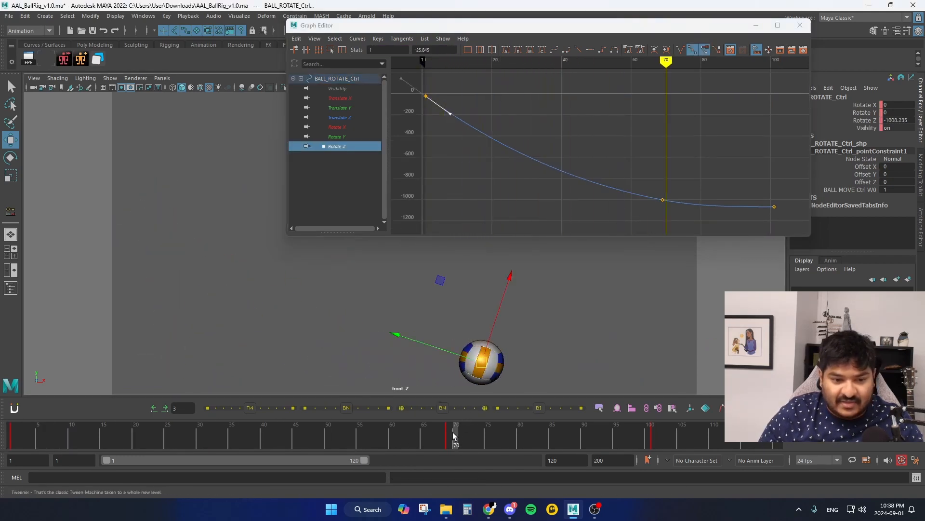
left_click_drag(453, 436, 449, 437)
left_click_drag(633, 165, 810, 228)
middle_click_drag(713, 169, 714, 192, "shift")
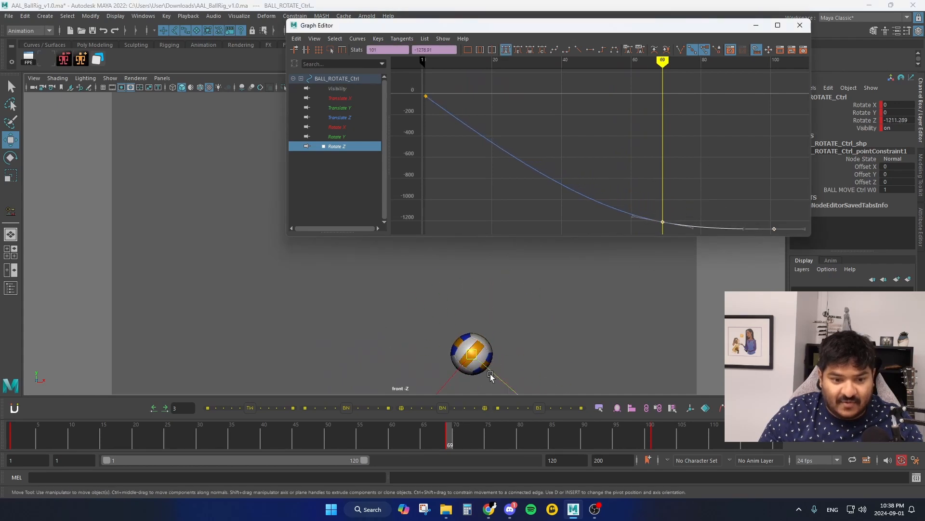
Play back the animation from frame 1 to check the faster spin.
left_click_drag(427, 440, 10, 440)
key("alt+v")
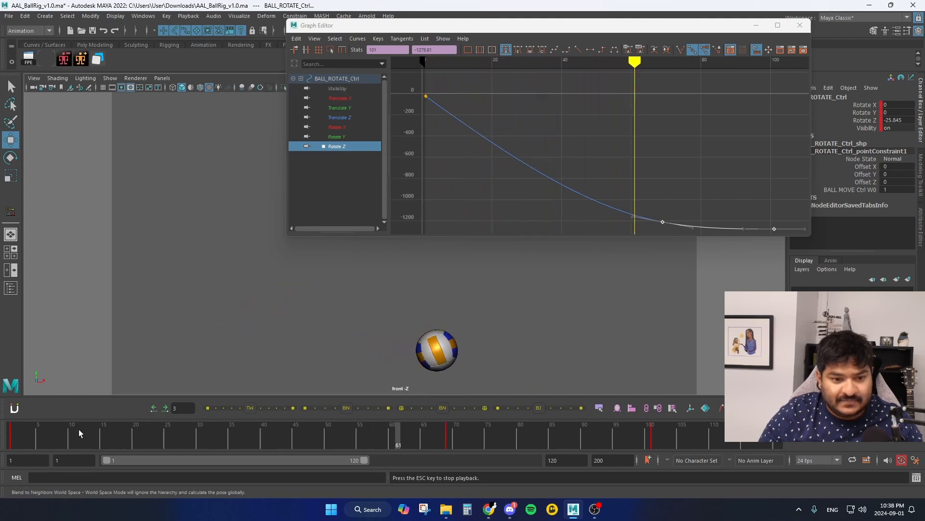
key("Escape")
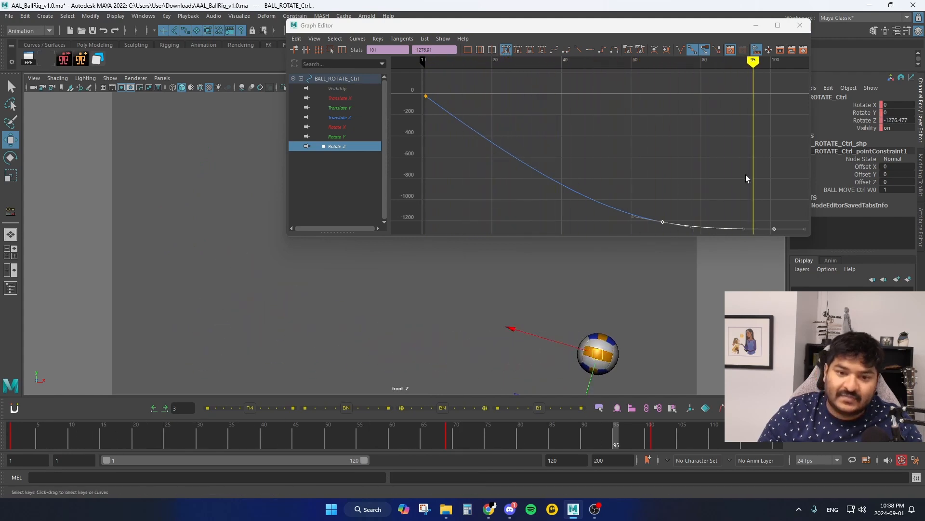
Lower the frame 101 Rotate Z key to about -1372 and adjust the frame 69 key's tangent for a smooth slowdown.
middle_click_drag(745, 174, 674, 147, "alt")
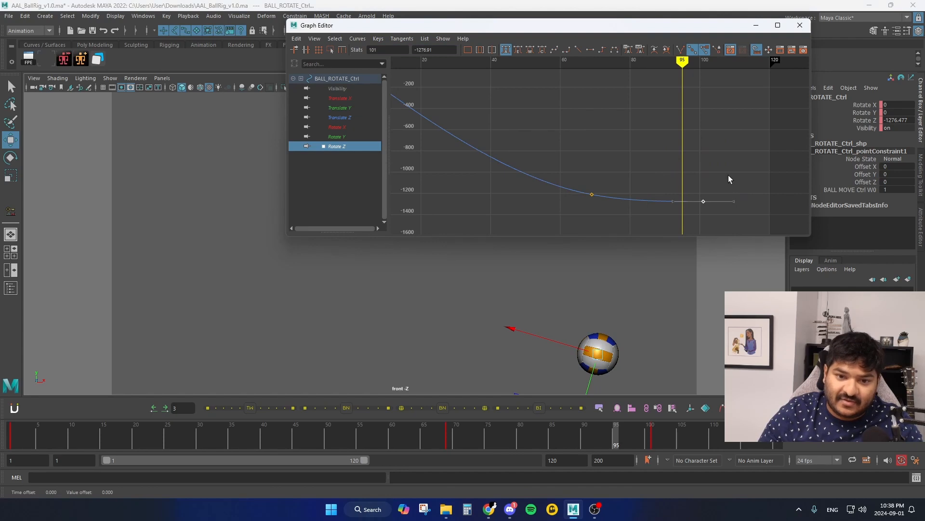
middle_click_drag(728, 179, 729, 187, "shift")
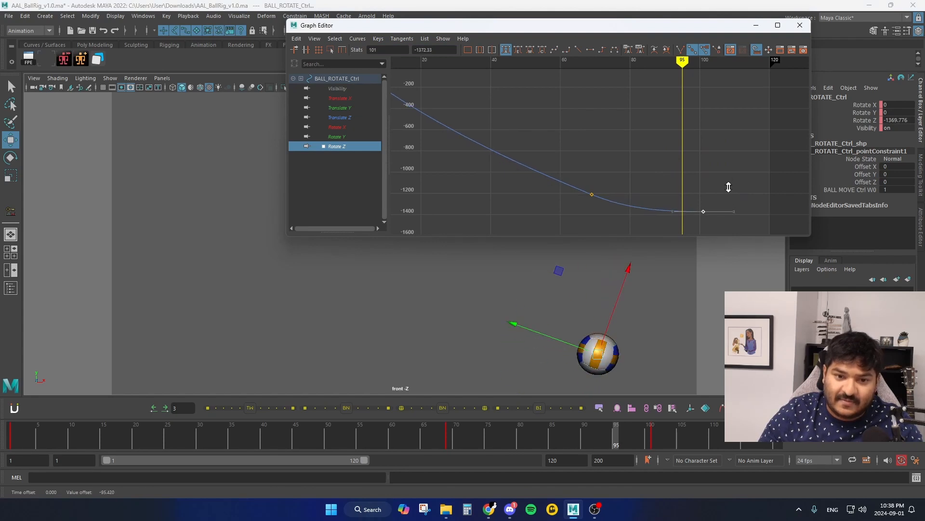
left_click_drag(620, 215, 618, 216)
middle_click_drag(615, 218, 623, 218)
left_click(623, 217)
Play back the spin around frame 69 to check the change into the roll, and return to frame 1.
left_click_drag(533, 444, 439, 444)
key("alt+v")
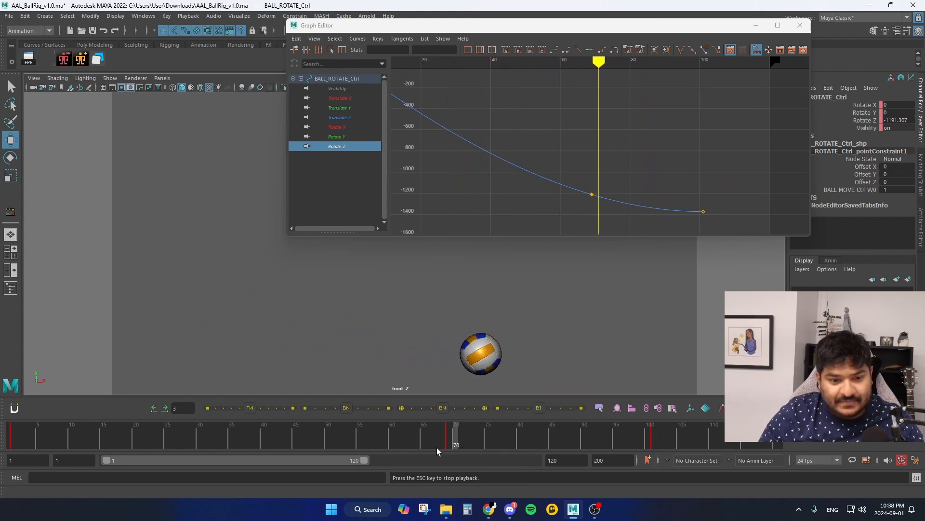
left_click(450, 440)
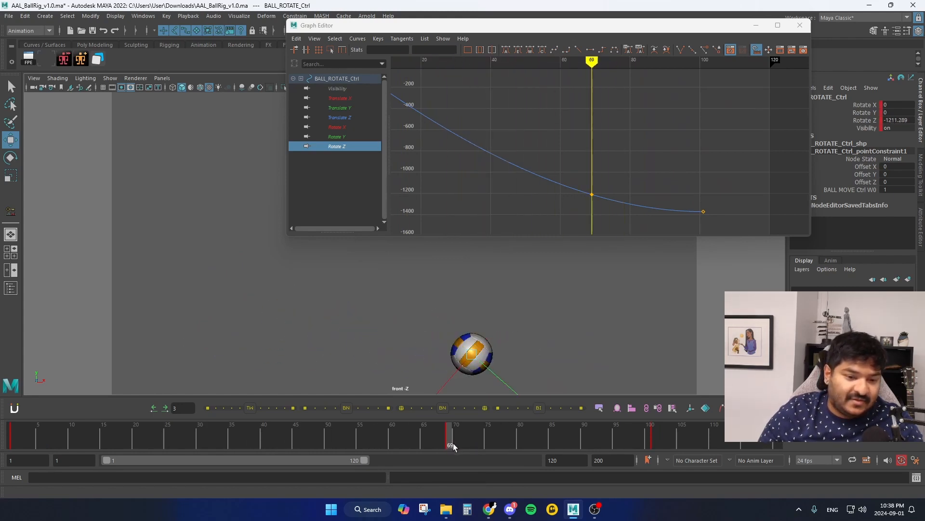
left_click_drag(453, 444, 12, 434)
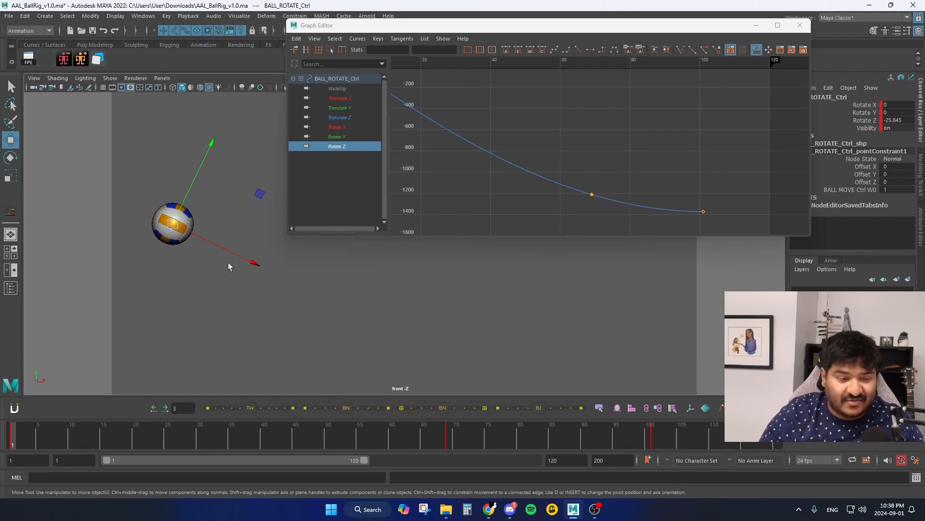
Show the rig controls again, select the ball's move control and isolate its Translate Y curve.
key("q")
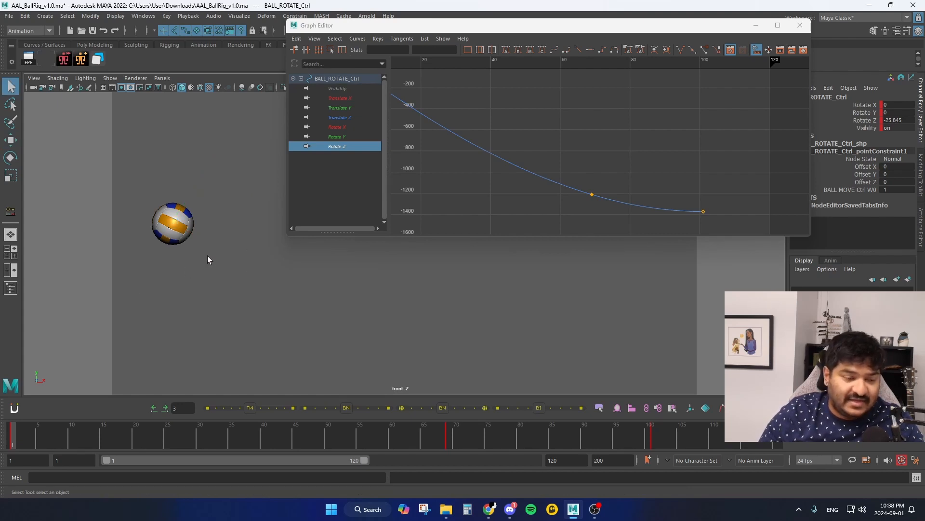
key("alt+1")
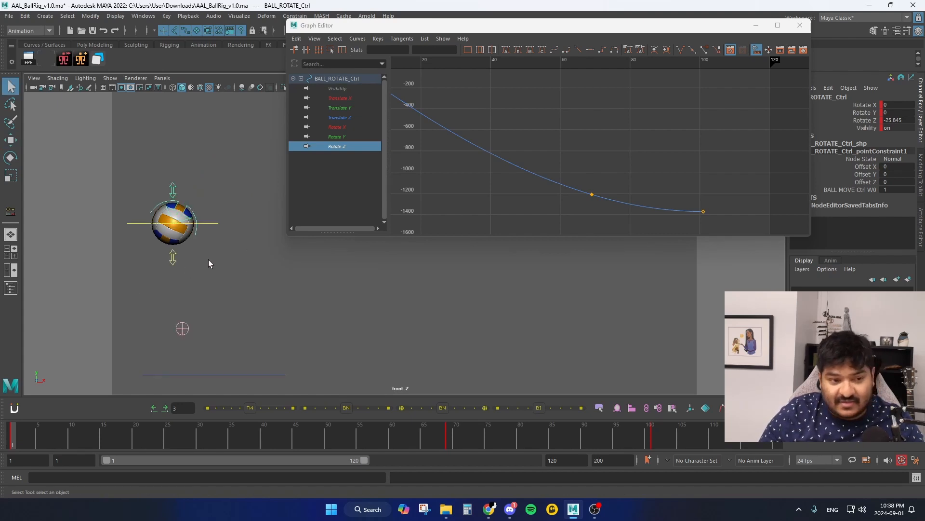
left_click(217, 223)
left_click(340, 107)
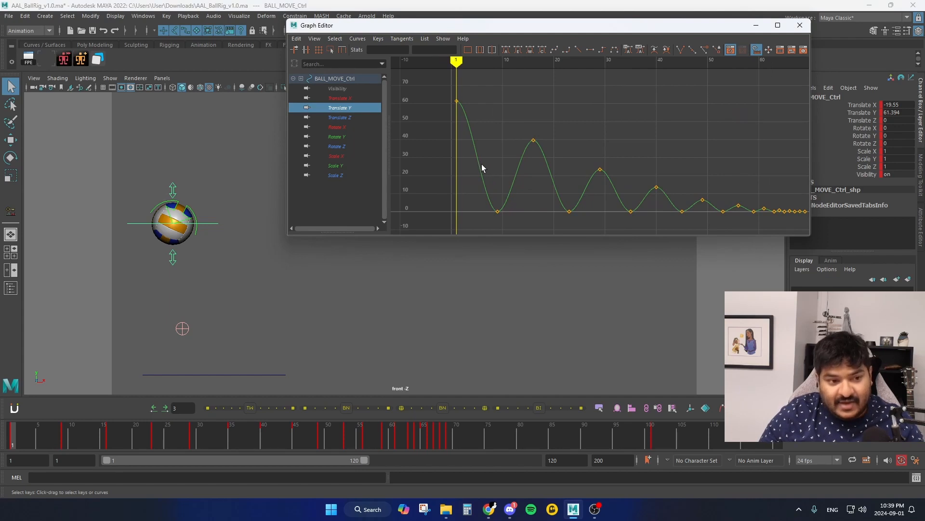
Step frame by frame through the start of the first drop and return to frame 1.
key("alt+period")
key("alt+period")
key("alt+period")
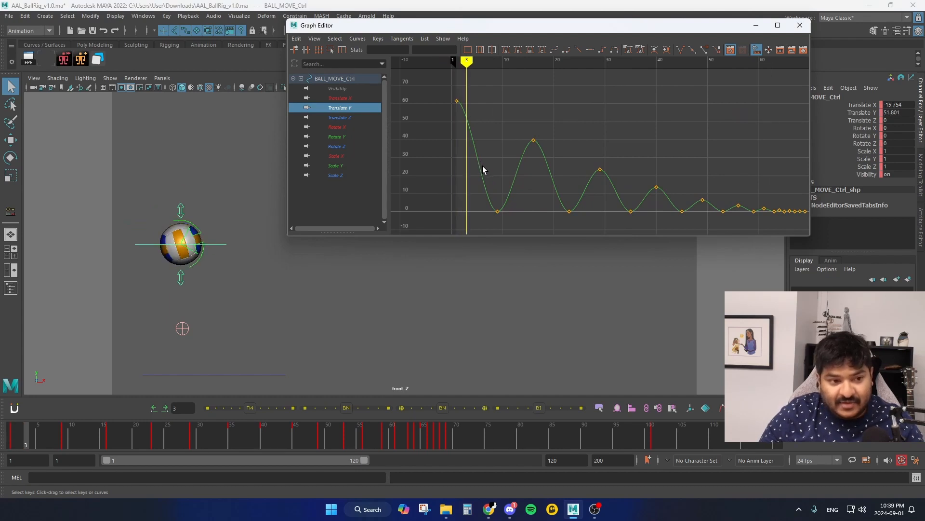
key("alt+comma")
key("alt+comma")
key("alt+comma")
Select the frame 1 Translate Y key and step back and forth through the first frames to examine the drop's initial spacing.
middle_click_drag(474, 168, 572, 176, "alt")
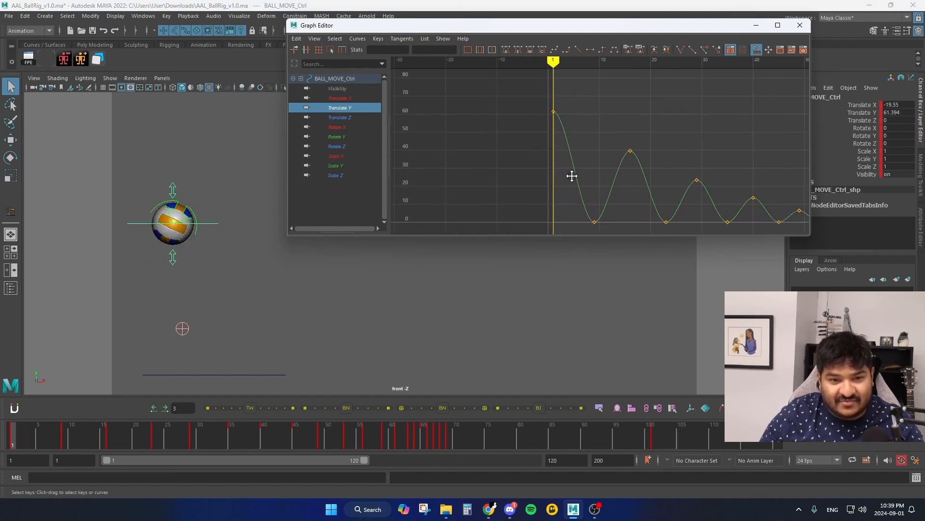
scroll(569, 177, "up", 4)
mouse_move(562, 166)
right_mouse_down("alt+shift")
mouse_move(553, 164)
mouse_move(562, 172)
right_mouse_up("alt+shift")
left_click_drag(504, 132, 535, 103)
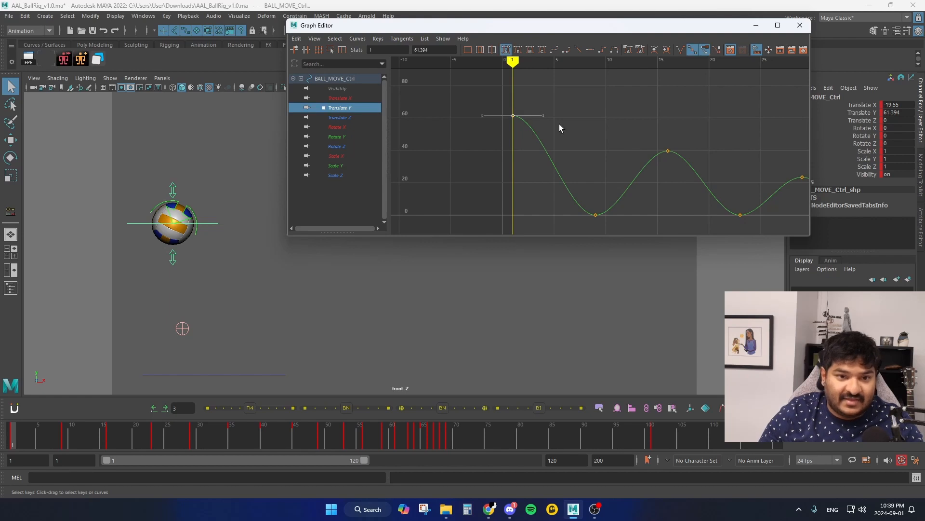
key("alt+period")
key("alt+period")
key("alt+period")
key("alt+comma")
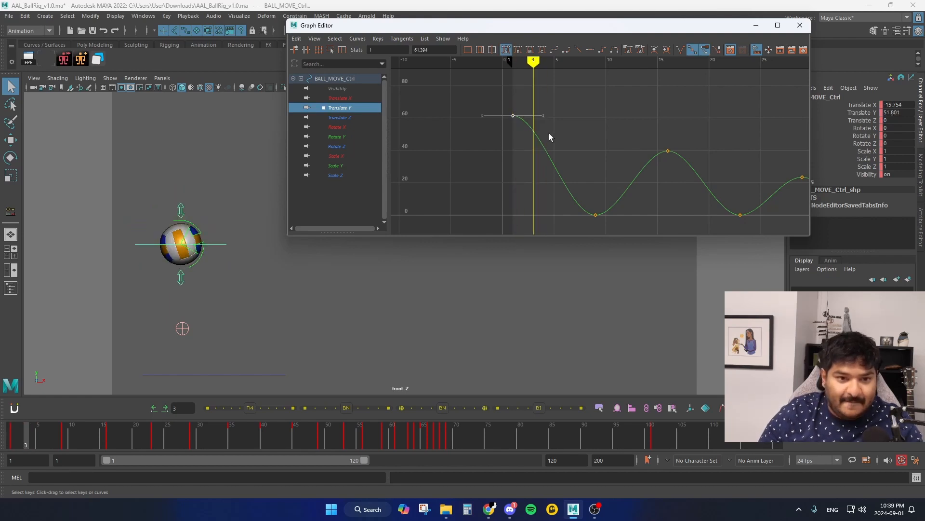
key("alt+comma")
key("alt+comma")
key("alt+period")
key("alt+period")
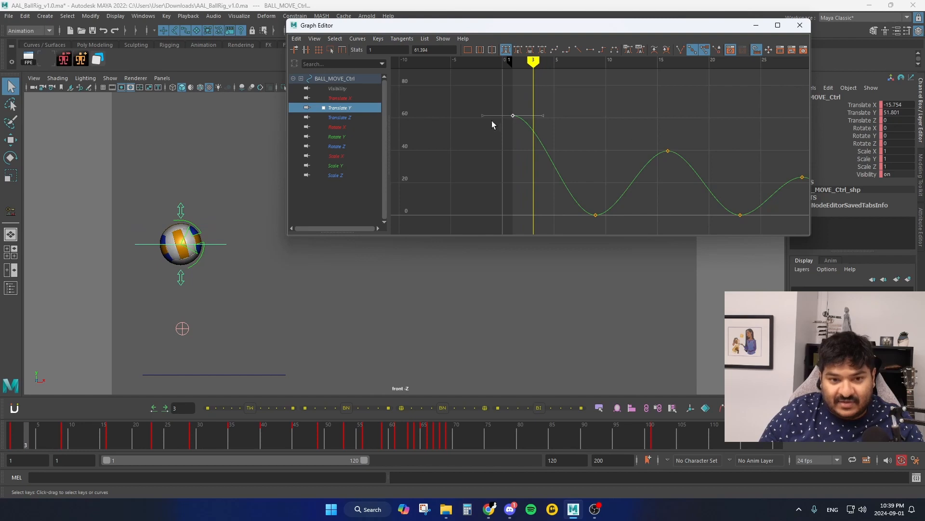
key("alt+period")
key("alt+comma")
key("alt+comma")
key("alt+comma")
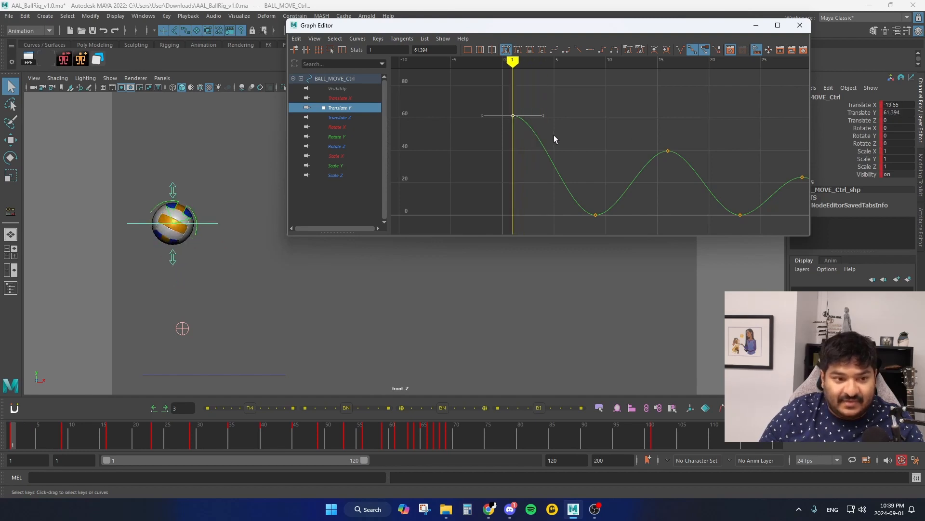
Step back and forth through the first few frames to compare the ball's spacing as it starts to fall.
key("alt+period")
key("alt+comma")
key("alt+period")
key("alt+period")
key("alt+comma")
key("alt+comma")
key("alt+period")
key("alt+period")
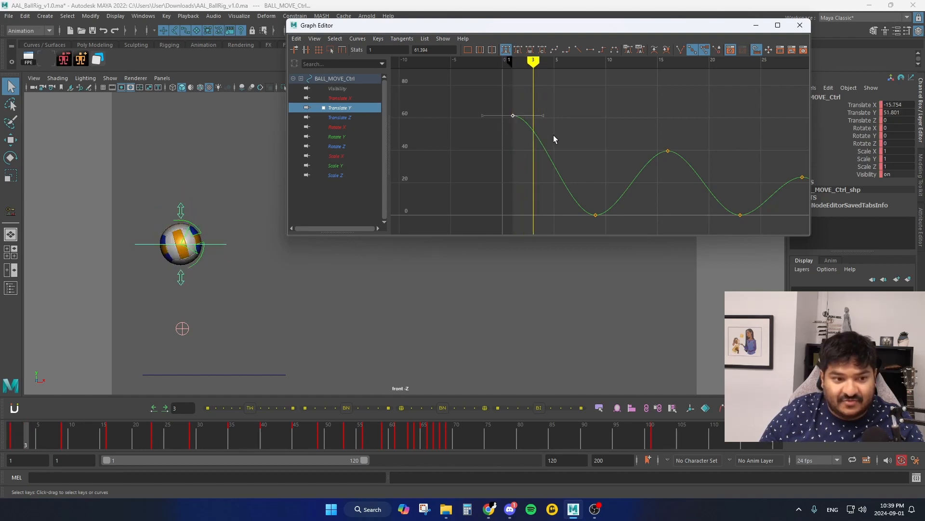
key("alt+period")
key("alt+period")
key("alt+period")
key("alt+period")
key("alt+comma")
key("alt+comma")
key("alt+comma")
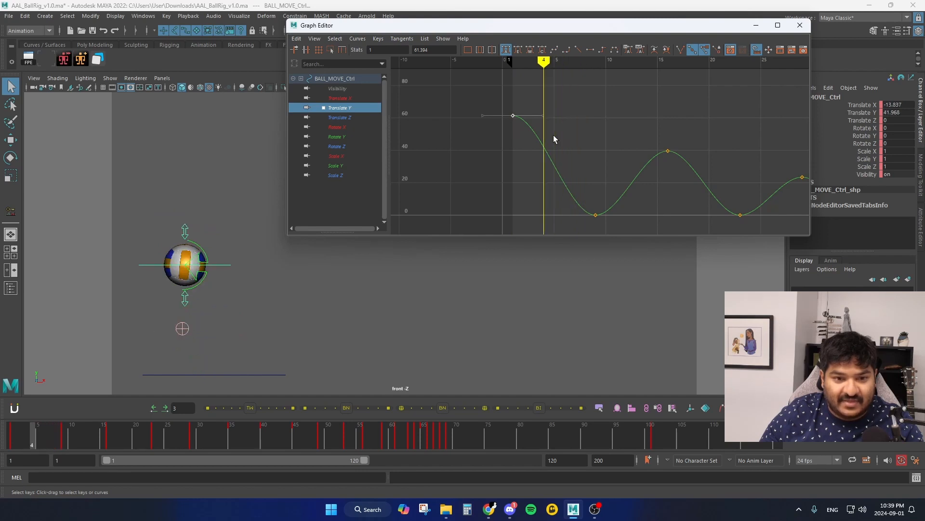
key("alt+comma")
key("alt+comma")
Step back and forth up to frame 9 to examine the ball's spacing just before the first ground contact.
key("alt+period")
key("alt+period")
key("alt+period")
key("alt+period")
key("alt+period")
key("alt+period")
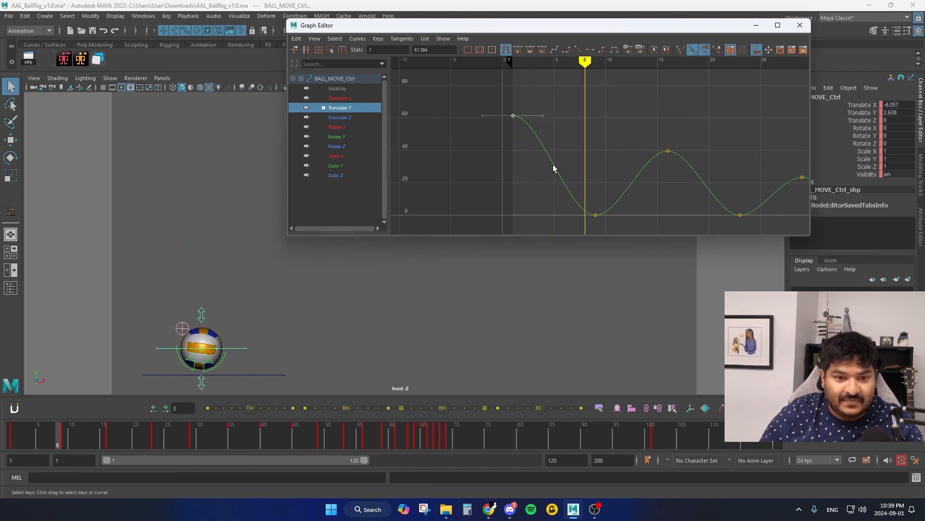
key("alt+period")
key("alt+comma")
middle_click_drag(601, 212, 580, 198, "alt")
key("alt+period")
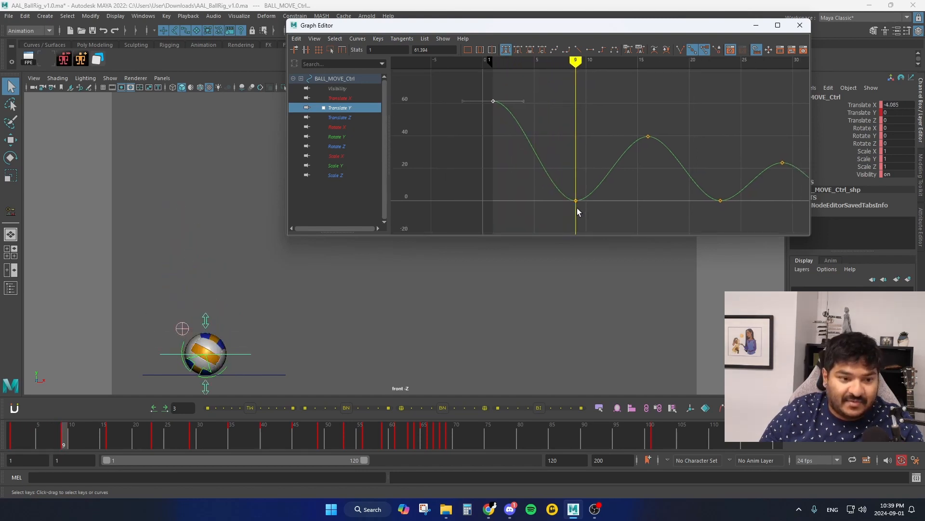
key("alt+comma")
key("alt+comma")
key("alt+comma")
key("alt+comma")
key("alt+comma")
key("alt+period")
key("alt+period")
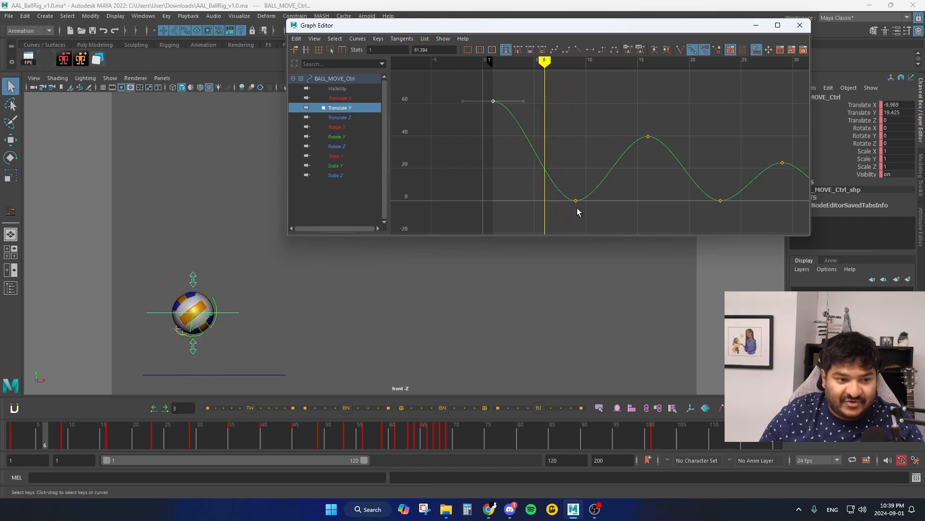
key("alt+period")
key("alt+period")
key("alt+period")
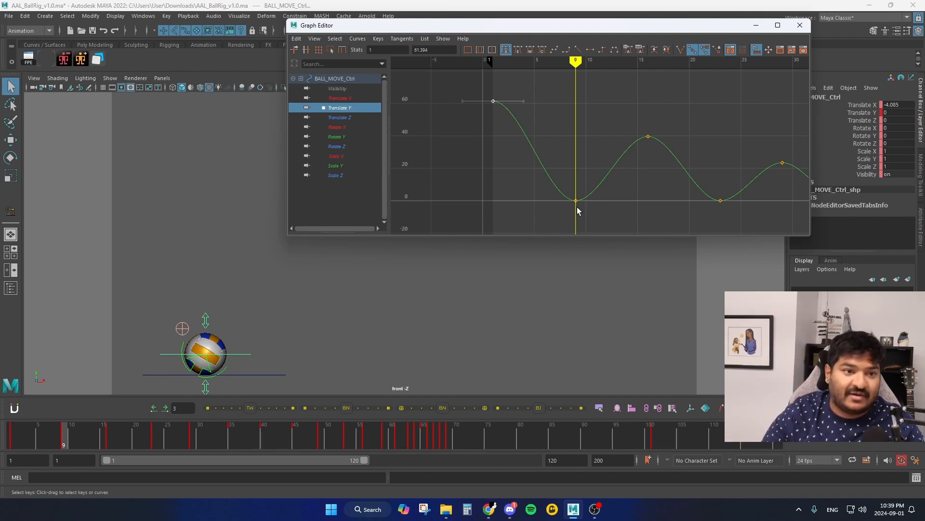
key("alt+comma")
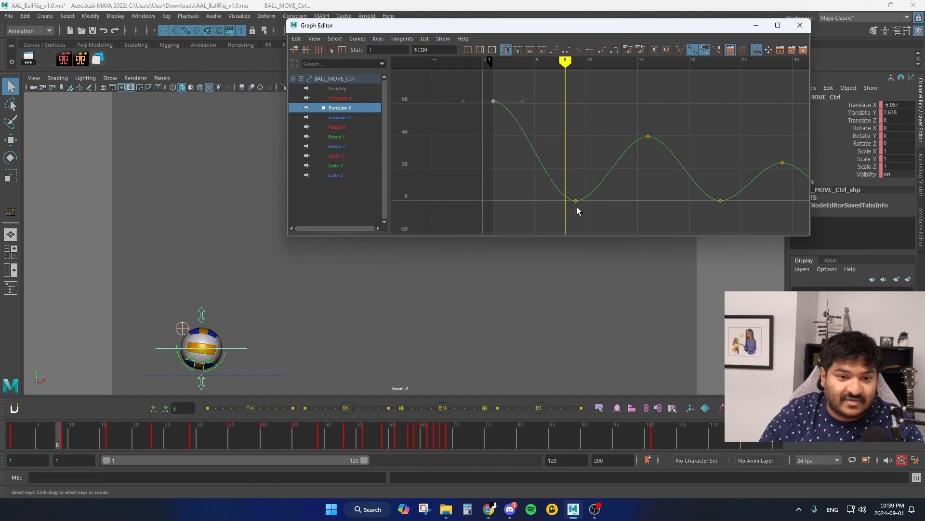
middle_click_drag(576, 196, 542, 196, "alt")
key("alt+comma")
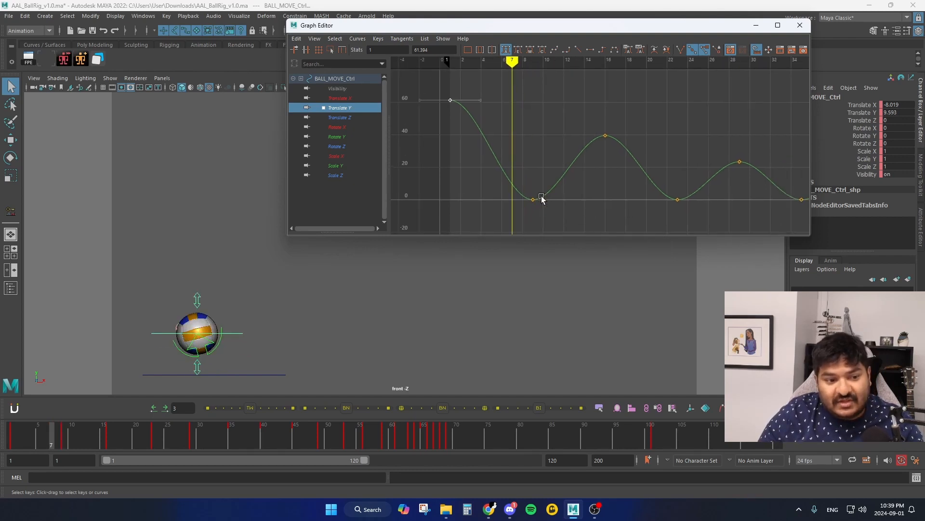
Select the frame 9 ground-contact key on the Translate Y curve and try tilting its tangents.
left_click(515, 141)
left_click(533, 199)
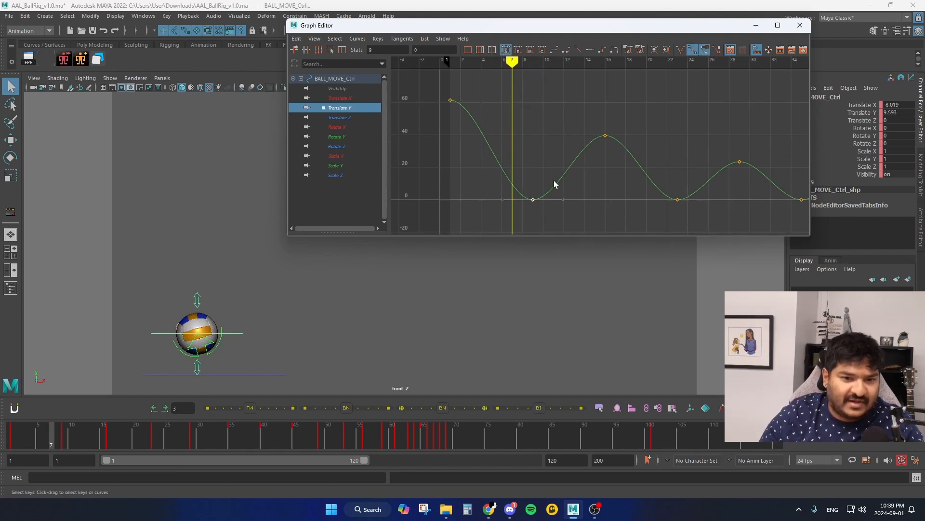
middle_click_drag(558, 194, 569, 202)
right_click_drag(568, 201, 449, 106, "alt")
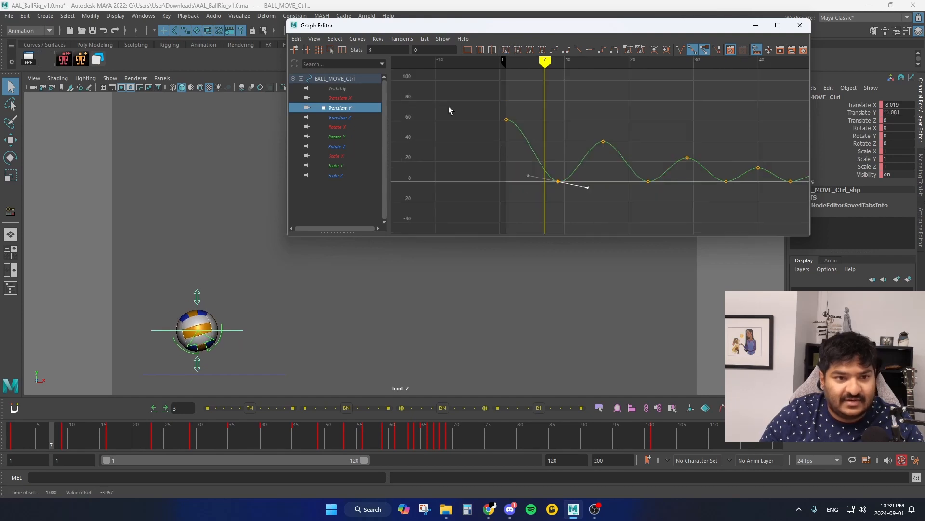
Try weighted tangents on the Translate Y curve and re-tilt the frame 9 key's tangents.
left_click(404, 40)
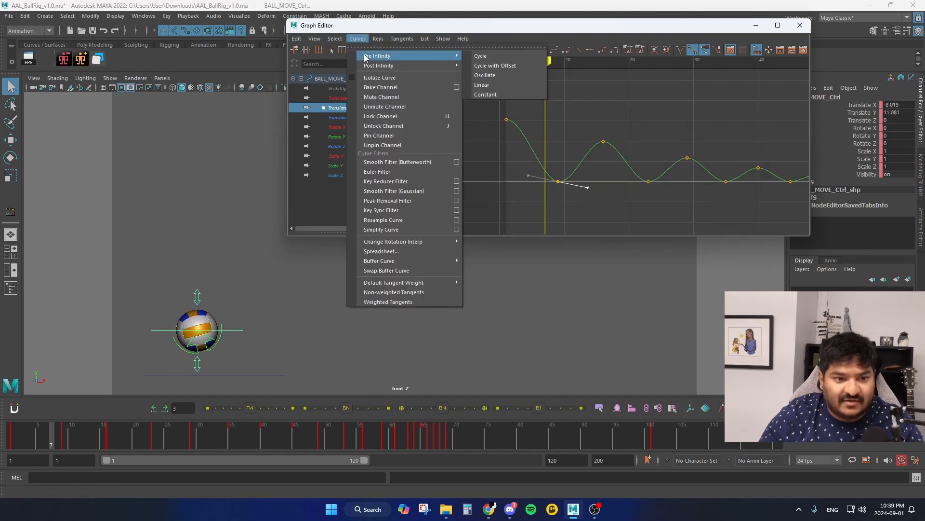
left_click(395, 302)
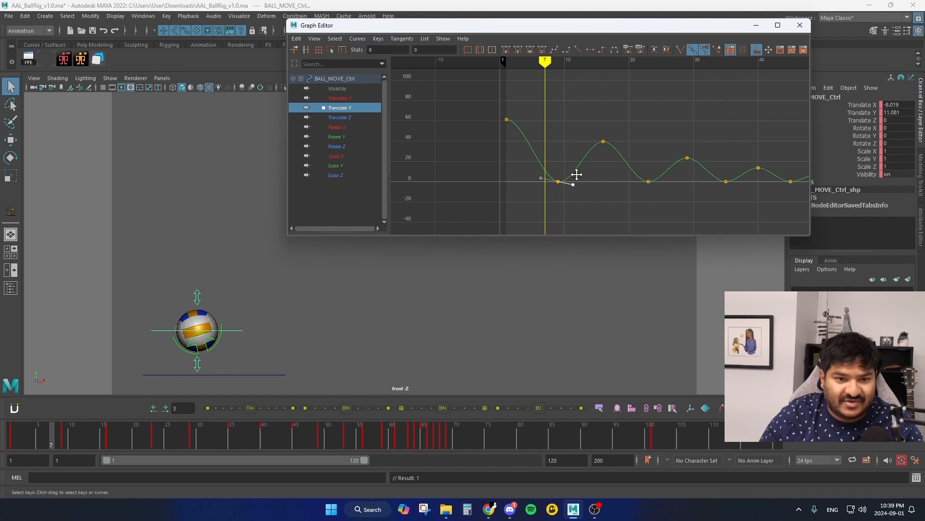
middle_click_drag(577, 174, 595, 193)
middle_click_drag(575, 196, 573, 200)
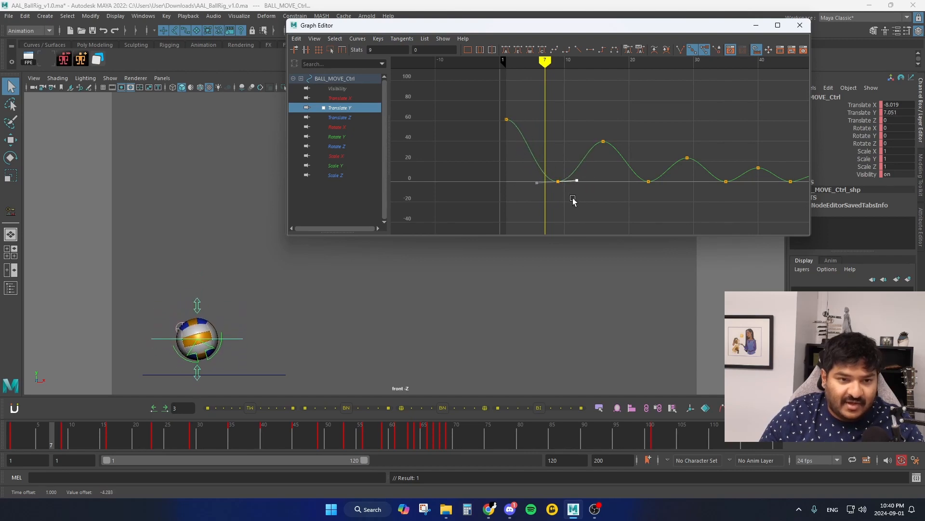
Convert the Translate Y curve back to non-weighted tangents, undo the last key edit and deselect the curve.
left_click(357, 38)
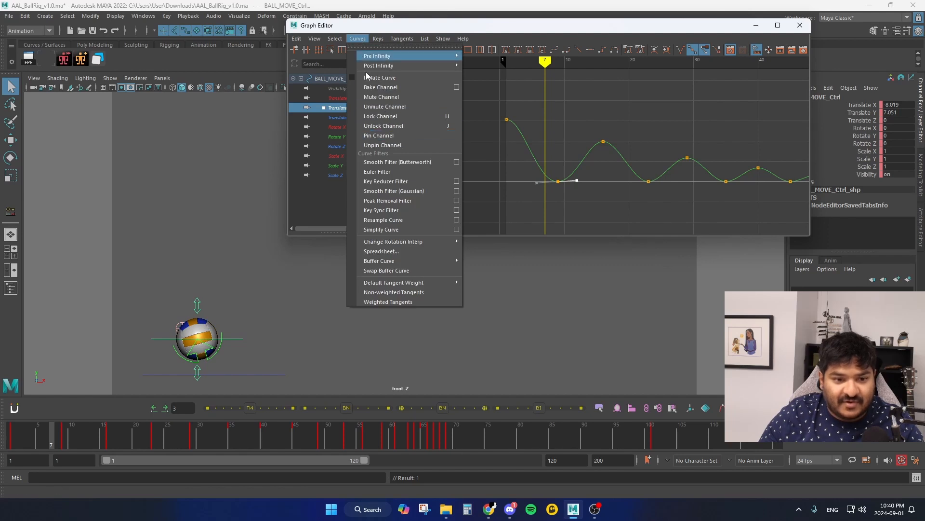
left_click(417, 293)
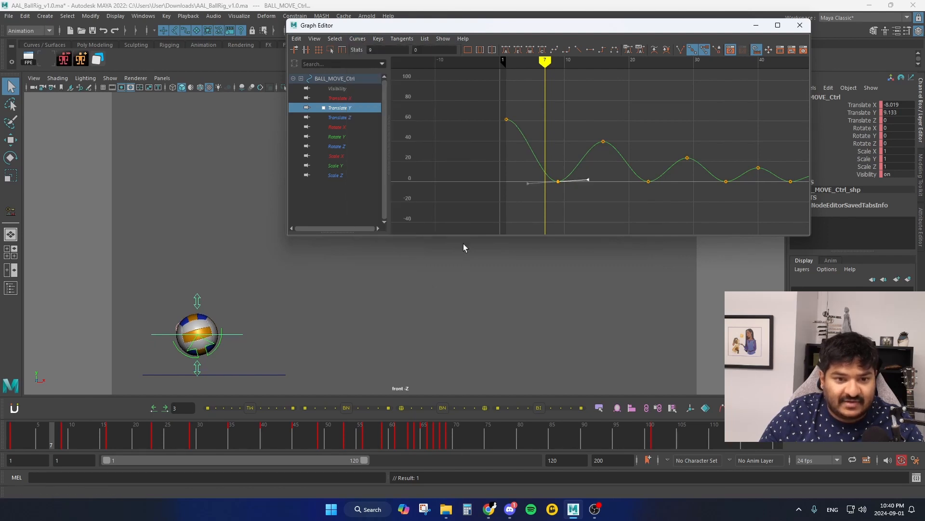
key("ctrl+z")
left_click(545, 154)
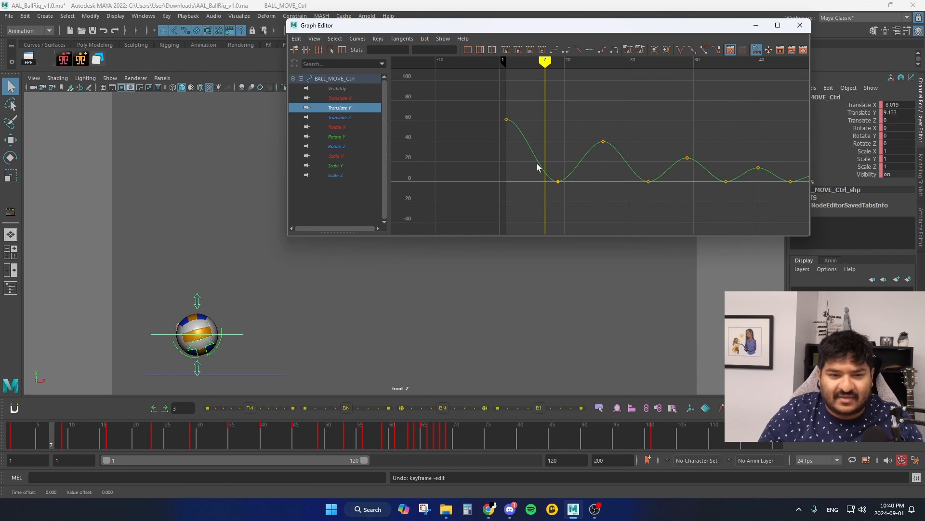
Insert a key on the Translate Y curve at frame 5, midway through the first drop.
scroll(548, 165, "up", 4)
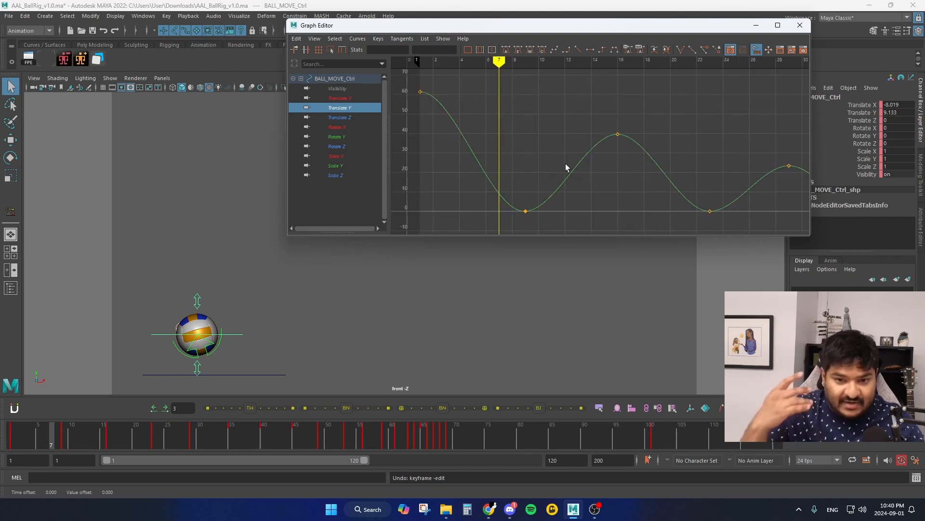
middle_click_drag(566, 167, 543, 179, "alt")
key("alt+period")
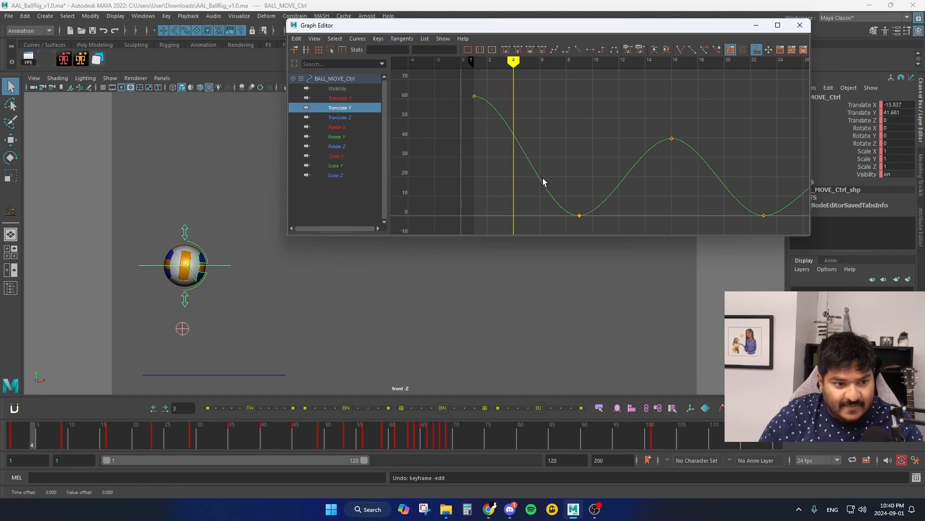
key("alt+period")
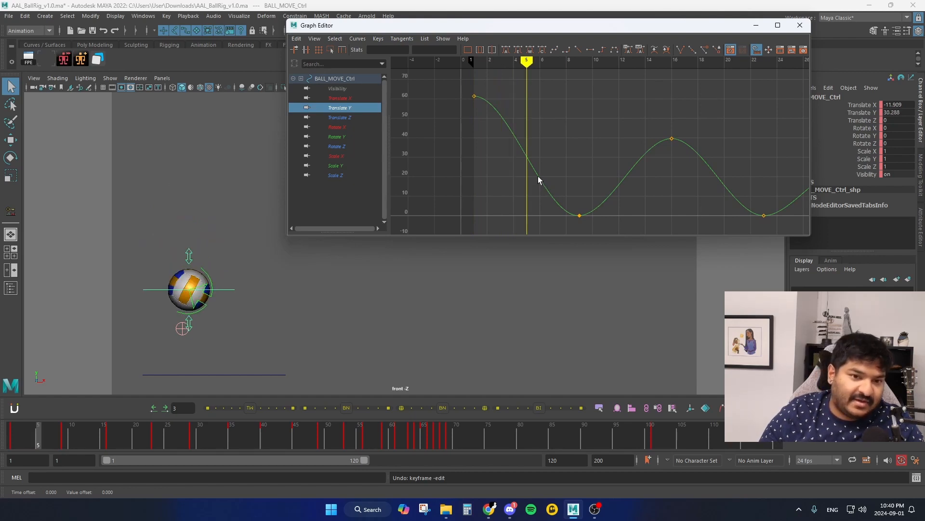
right_click(543, 164)
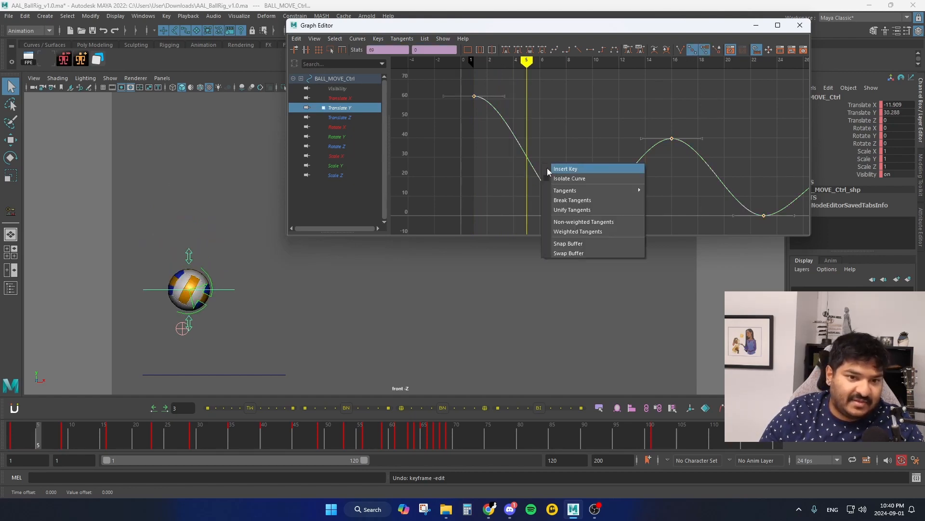
left_click(546, 168)
Raise the frame 5 Translate Y key to about 49.6 and adjust its tangent slope to round the start of the fall.
left_click(526, 158)
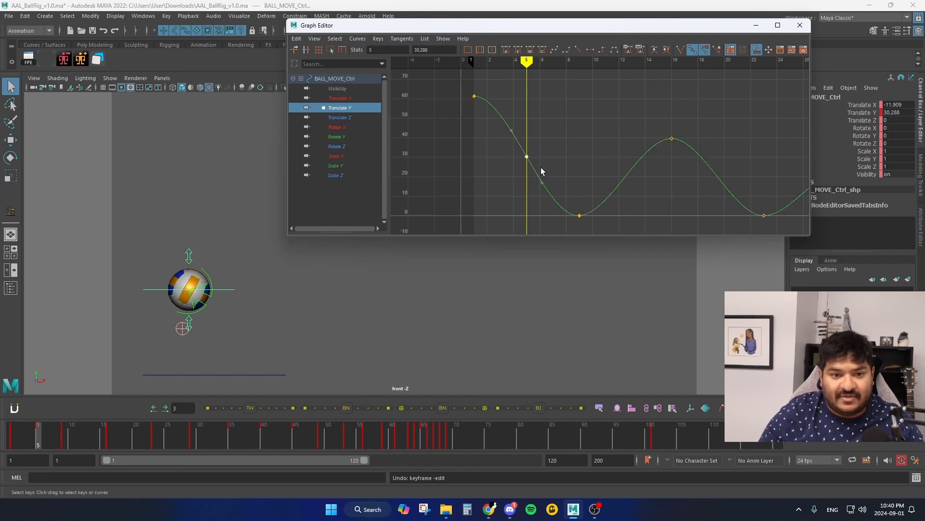
key("w")
middle_click_drag(530, 167, 537, 115)
left_click_drag(533, 150, 534, 150)
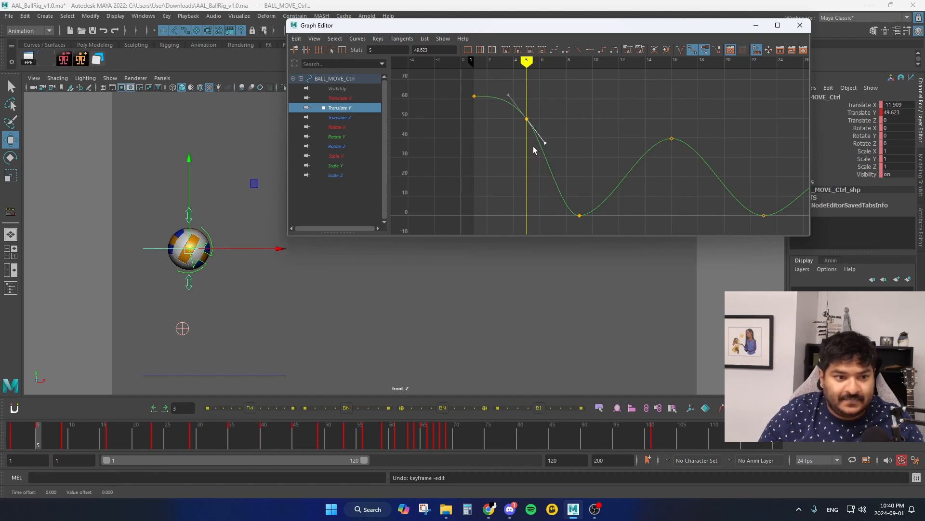
Insert a Translate Y key at frame 8, just before the first ground contact, and raise it to about 17.
left_click_drag(28, 433, 62, 440)
middle_click_drag(444, 201, 447, 187, "alt")
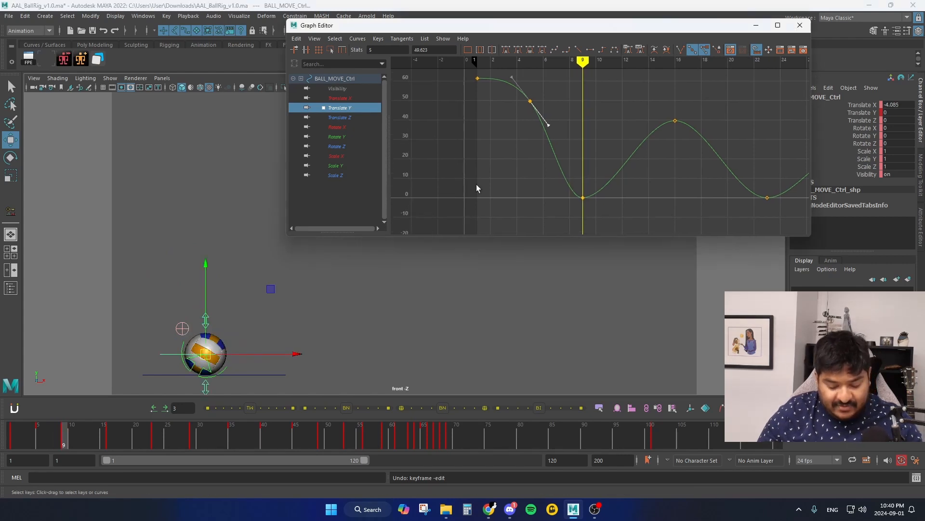
key("alt+comma")
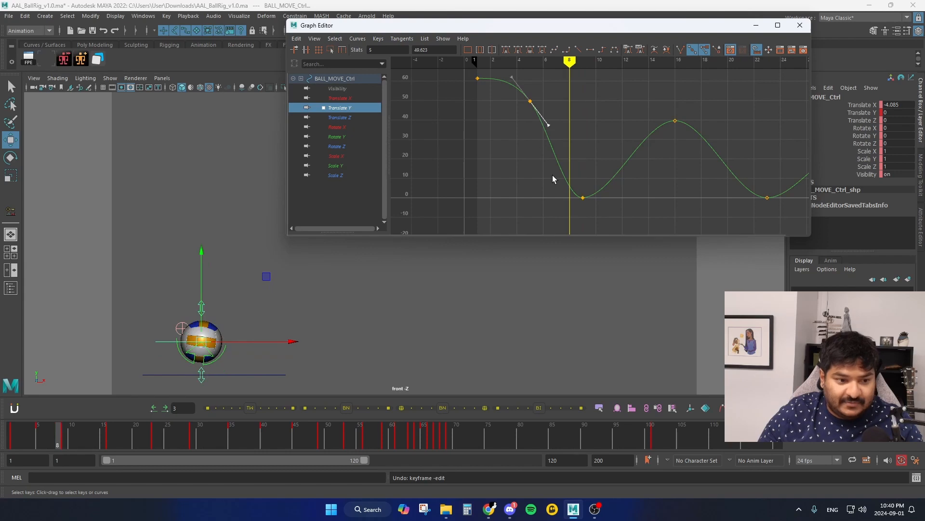
left_click(577, 193)
right_click(585, 187)
left_click(590, 187)
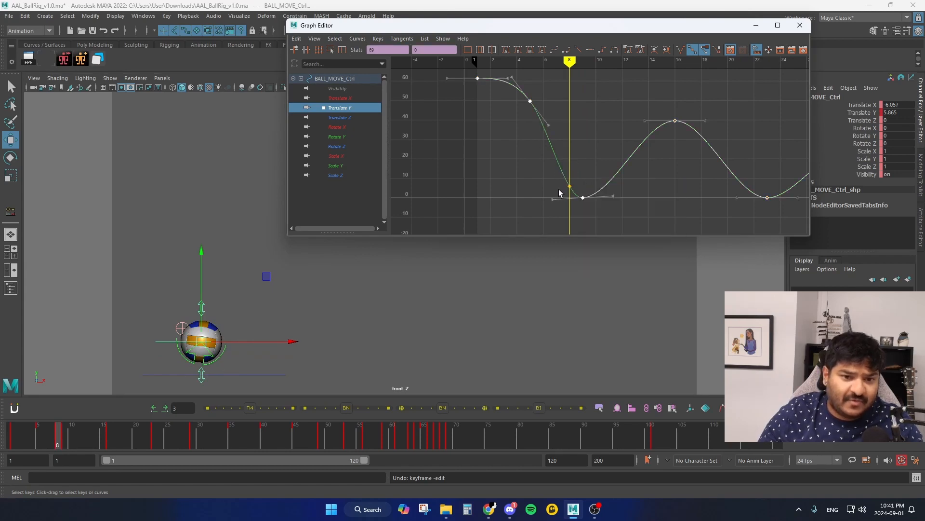
left_click_drag(561, 193, 576, 183)
middle_click_drag(580, 195, 576, 170, "shift")
key(".")
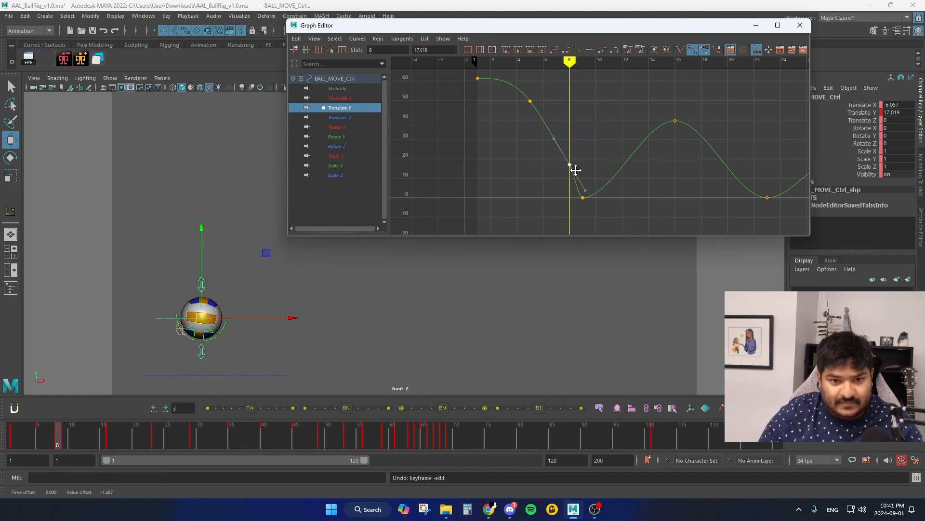
Insert a Translate Y key at frame 10, just after the first ground contact.
key("alt+period")
key("alt+period")
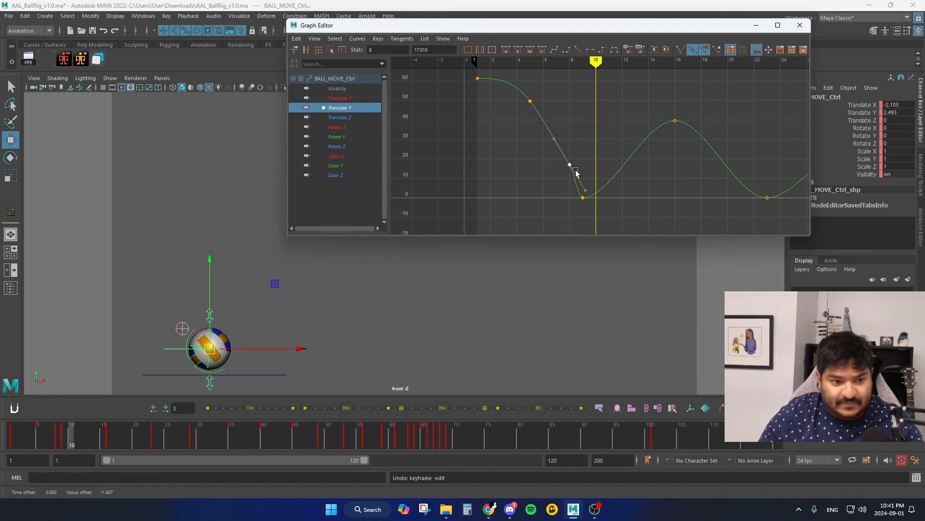
right_click(606, 175)
left_click(619, 172)
left_click_drag(604, 201, 606, 200)
Raise the frame 10 Translate Y key to about 12.9 and steepen its tangents for a faster rebound.
key("alt+comma")
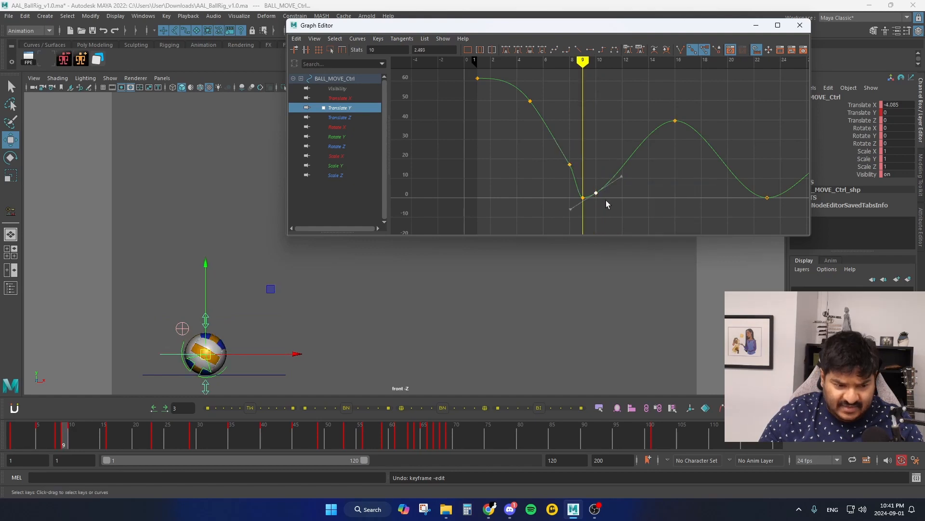
key("alt+period")
key("alt+comma")
key("alt+period")
middle_click_drag(604, 209, 602, 189, "shift")
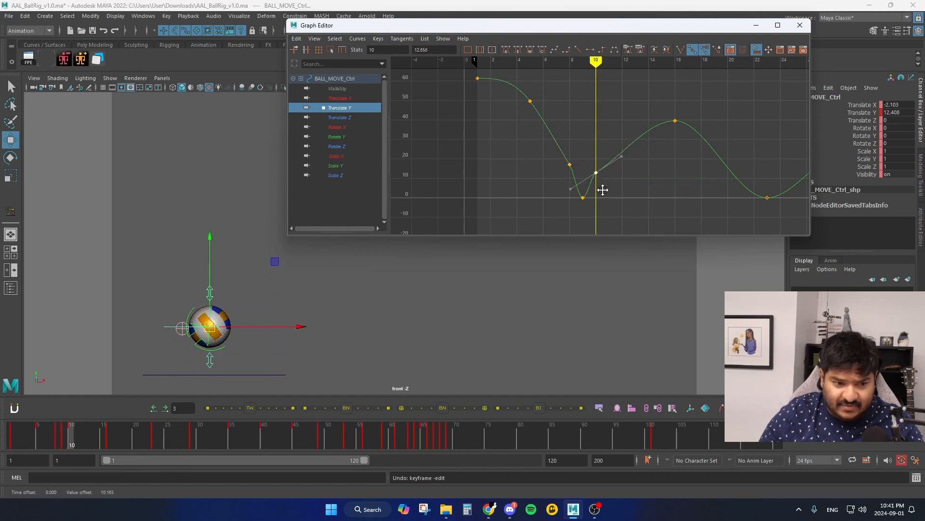
left_click_drag(605, 166, 627, 152)
middle_click_drag(615, 178, 612, 157, "shift")
Step through the first drop and rebound frames to check the reshaped spacing around the ground contact.
key("alt+period")
key("alt+period")
key("alt+period")
key("alt+period")
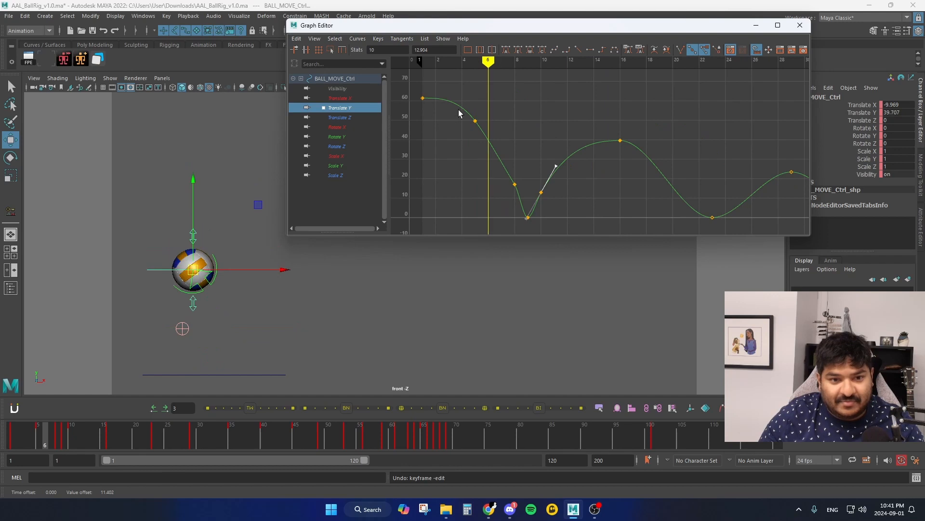
key("alt+period")
key("alt+comma")
key("alt+comma")
key("alt+comma")
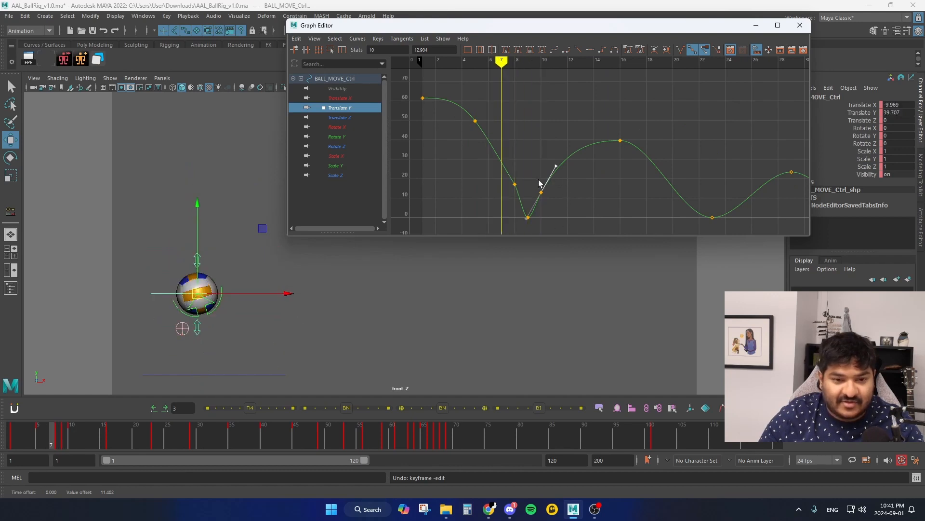
key("alt+period")
key("alt+period")
key("alt+period")
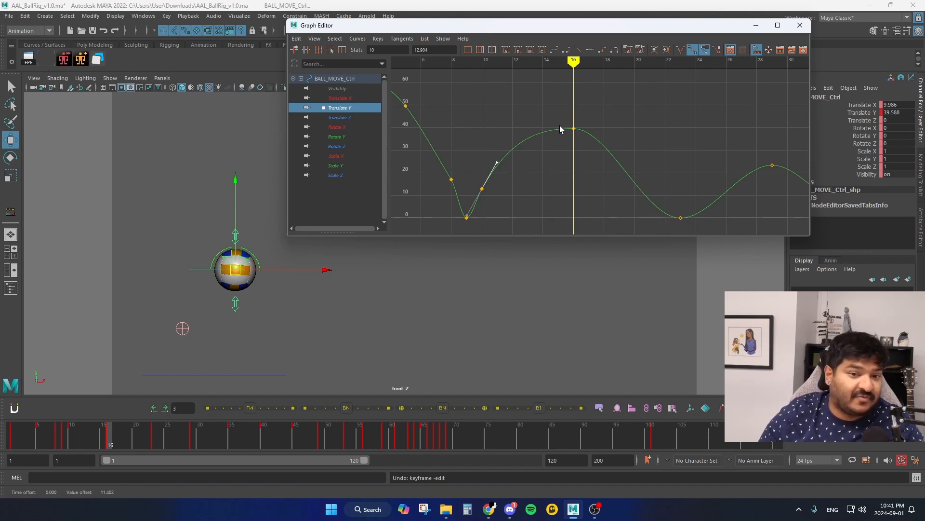
Insert a Translate Y key at frame 12, on the rise to the first bounce's peak, and raise it to about 32.6.
key("alt+comma")
key("alt+comma")
key("alt+comma")
key("alt+comma")
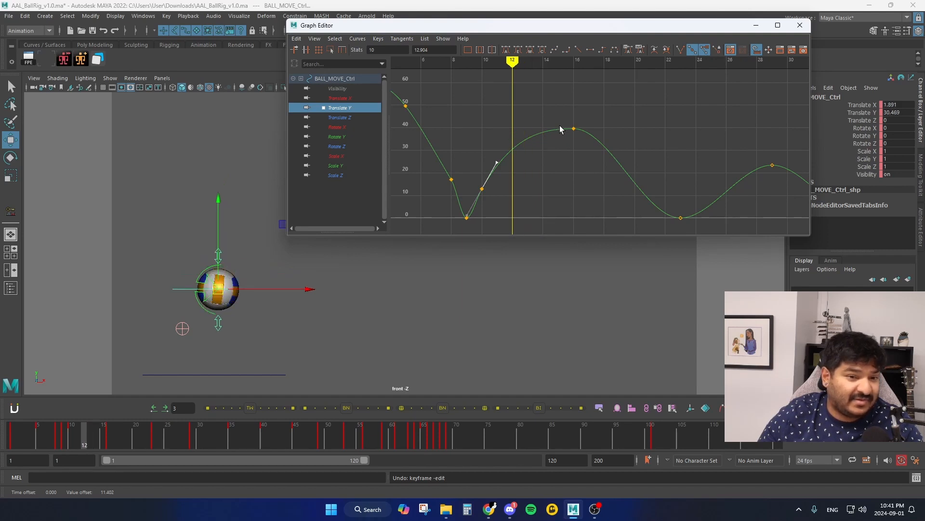
right_click(515, 163)
left_click_drag(514, 163, 519, 162)
left_click(522, 164)
middle_click_drag(528, 156, 529, 151, "shift")
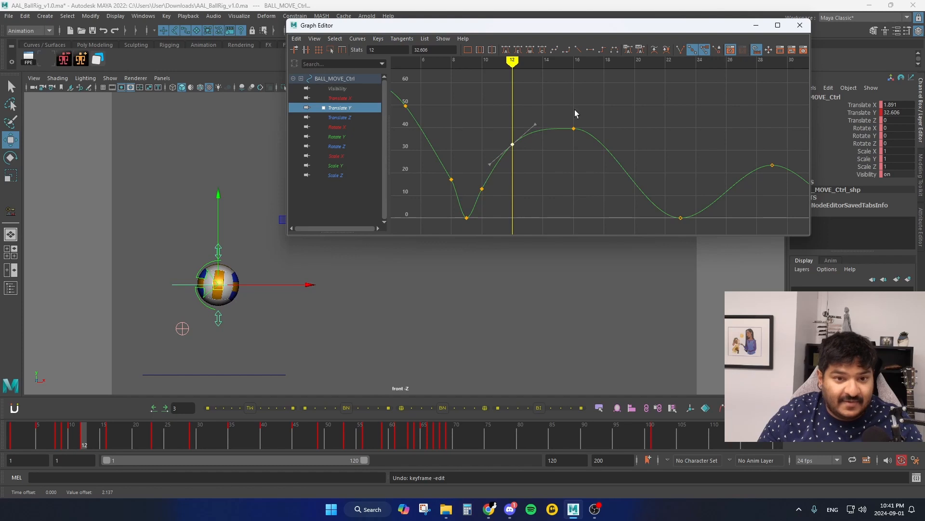
Steepen the tangents of the frame 12 Translate Y key on the rise to the first bounce's peak.
left_click_drag(577, 106, 590, 137)
mouse_move(559, 166)
right_mouse_down("alt+shift")
mouse_move(559, 147)
mouse_move(562, 161)
right_mouse_up("alt+shift")
left_click_drag(512, 141, 533, 137)
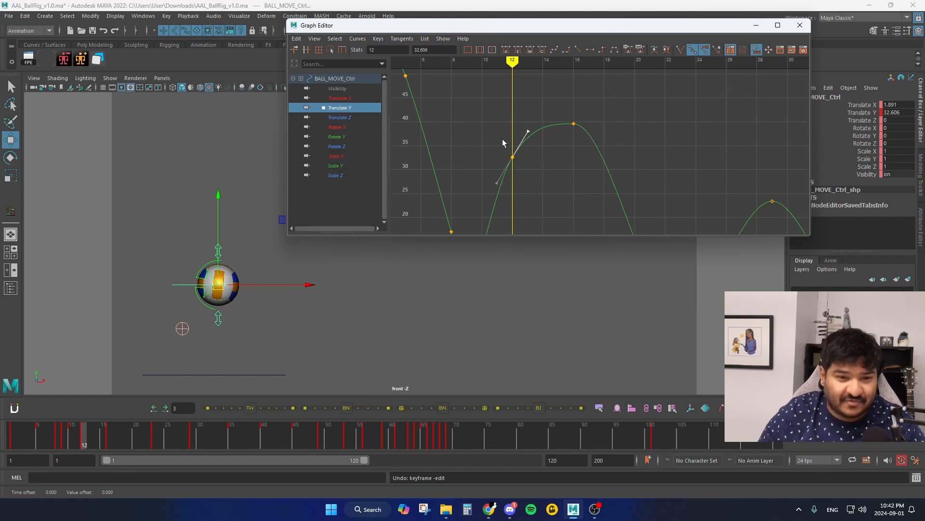
Copy the frame 12 Translate Y key to frame 20, on the fall from the first bounce's peak.
key("period")
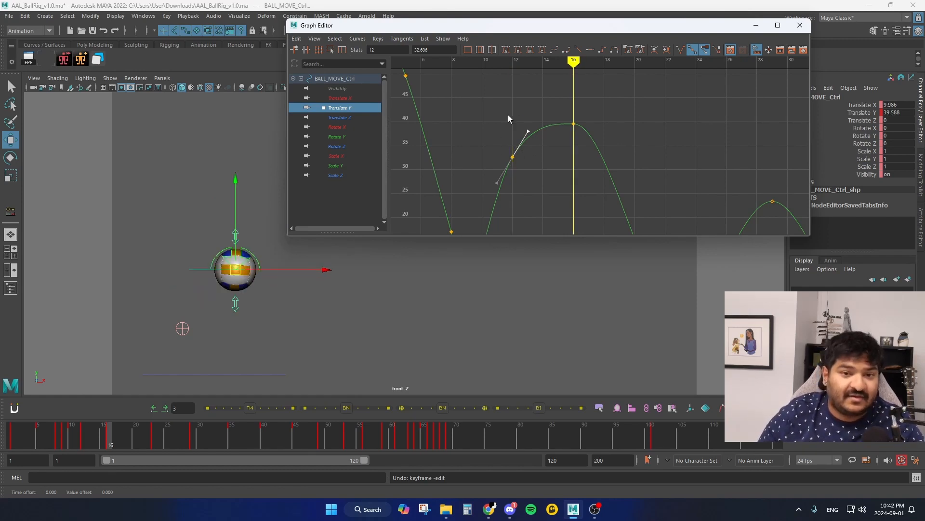
middle_click_drag(568, 183, 566, 162, "alt")
key("alt+period")
key("alt+period")
key("alt+period")
key("alt+period")
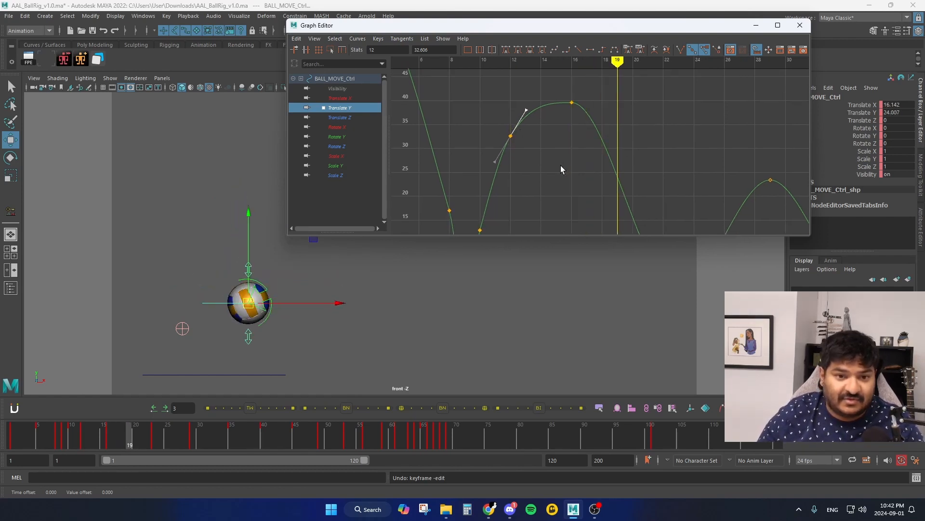
key("ctrl+c")
key("ctrl+v")
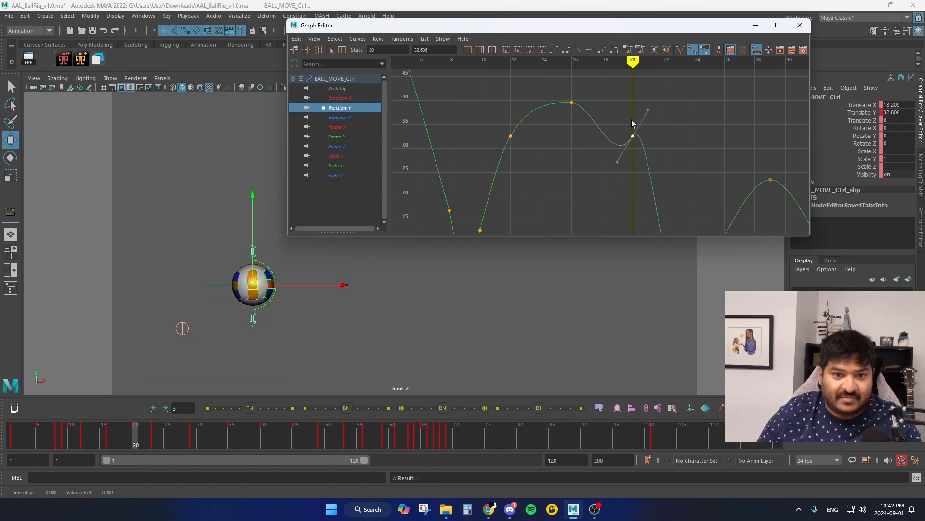
Flip the frame 20 key's tangents to slope downward, mirroring the frame 12 key across the first bounce's peak.
middle_click_drag(656, 125, 651, 167)
left_click(511, 136)
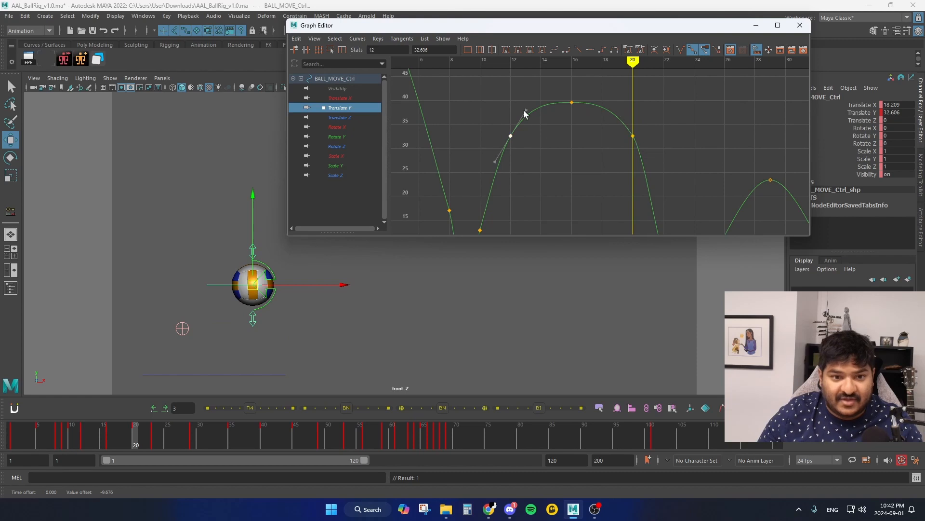
left_click(620, 140)
key("a")
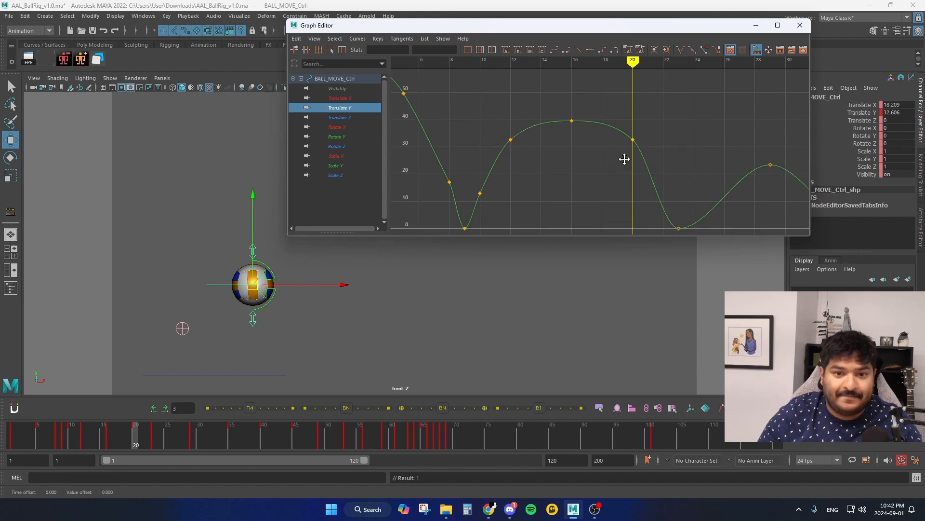
Insert a Translate Y key at frame 22, just before the second ground contact.
key("alt+period")
key("alt+period")
key("alt+period")
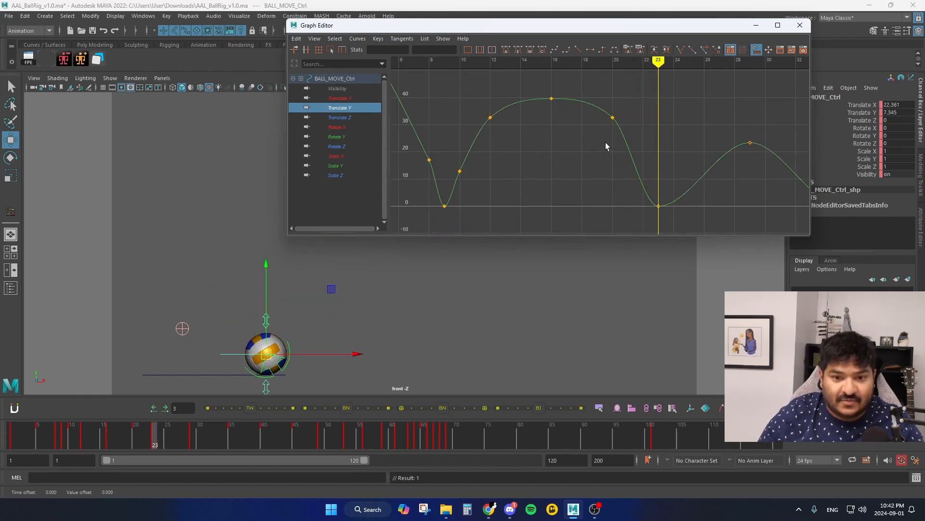
key("alt+comma")
left_click_drag(630, 185, 657, 187)
right_click(657, 186)
left_click(659, 187)
Raise the frame 22 Translate Y key to about 12.3 for a faster fall into the second ground contact.
middle_click_drag(660, 187, 623, 159, "alt")
left_click_drag(596, 169, 611, 155)
key("alt+period")
key("alt+comma")
middle_click_drag(614, 175, 615, 159)
key("alt+period")
key("alt+comma")
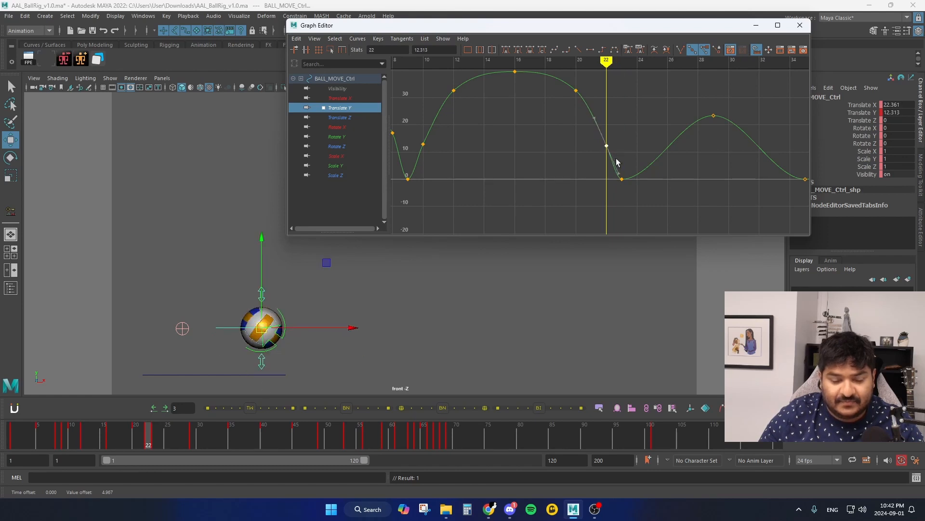
Insert a Translate Y key at frame 24, just after the second ground contact, raise it to about 7.2 and steepen its tangents.
key("alt+period")
key("alt+period")
right_click(645, 167)
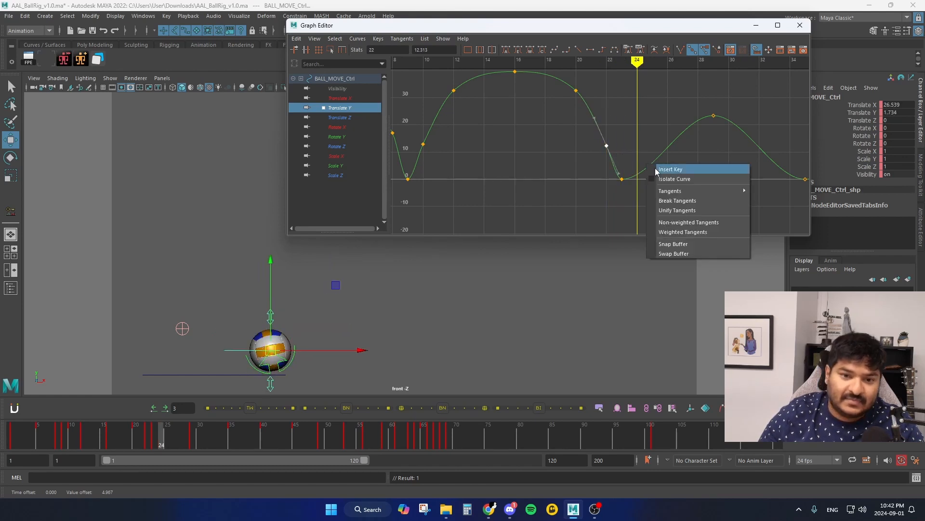
left_click(656, 169)
left_click_drag(632, 166, 642, 185)
middle_click_drag(641, 186, 652, 151)
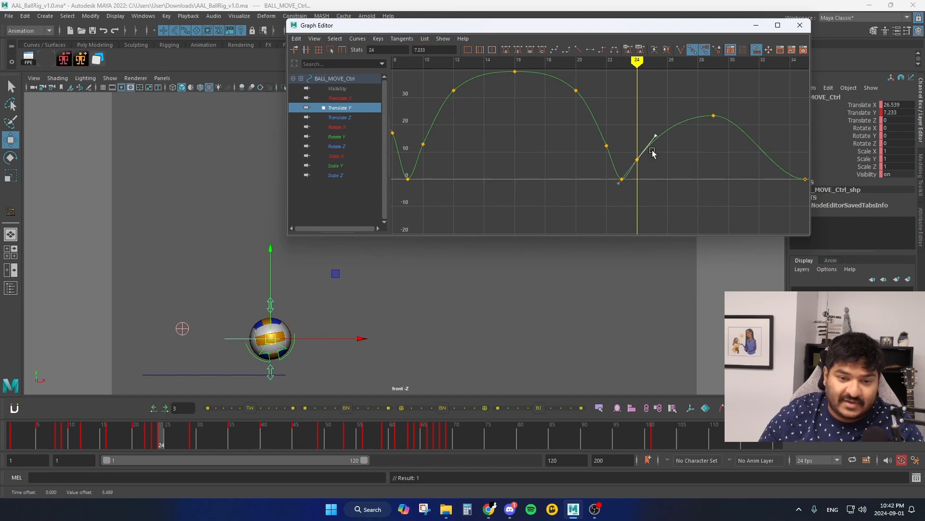
Step back and forth through frames 22 to 24 to compare the ball's spacing before and after the second ground contact.
key("alt+comma")
key("alt+comma")
key("alt+period")
key("alt+period")
key("alt+comma")
key("alt+comma")
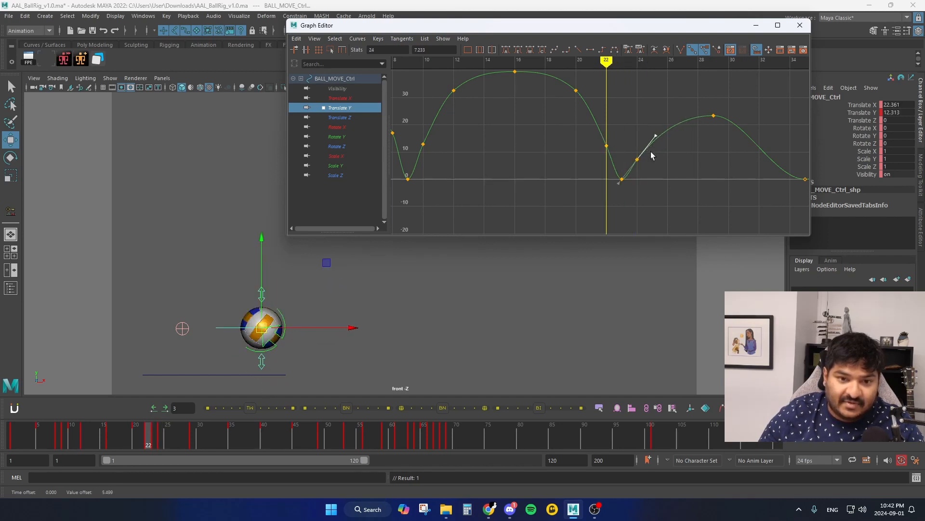
key("alt+period")
key("alt+comma")
key("alt+period")
key("alt+comma")
key("alt+period")
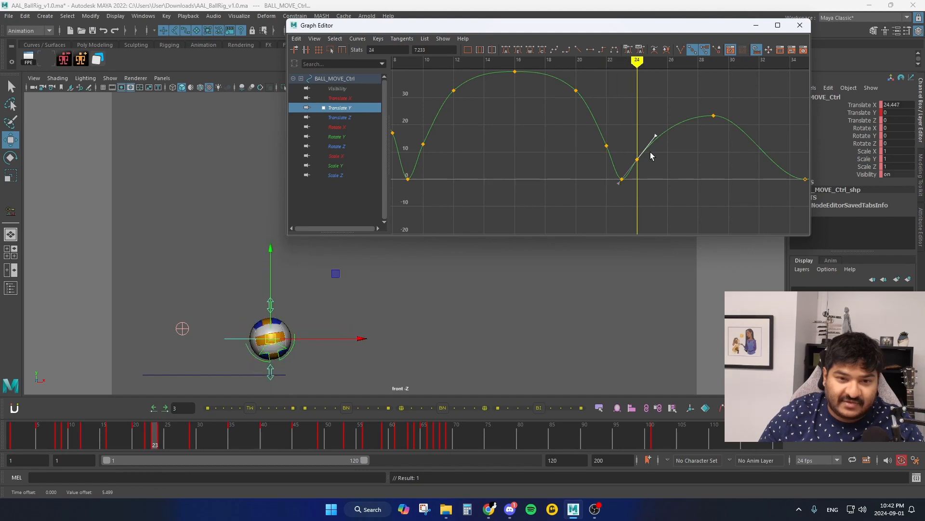
key("alt+comma")
key("alt+comma")
key("alt+period")
key("alt+period")
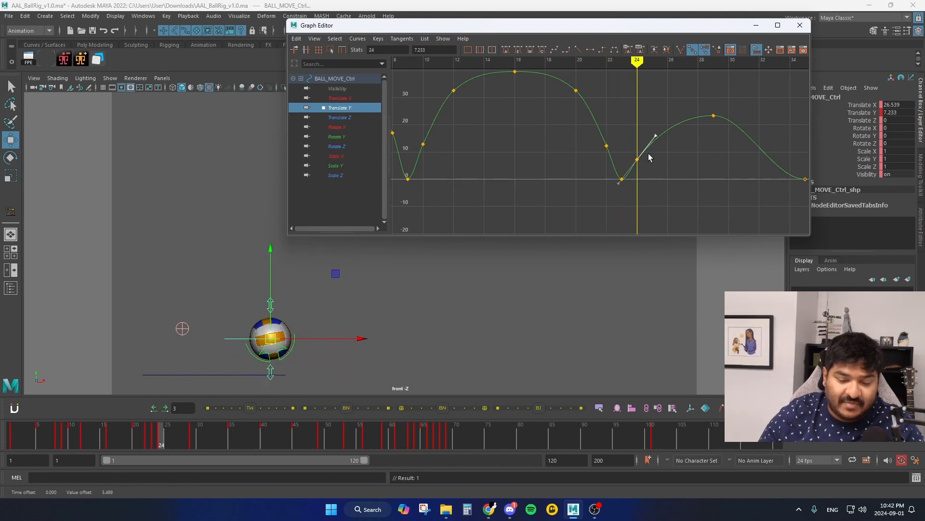
key("alt+comma")
key("alt+comma")
key("alt+period")
key("alt+period")
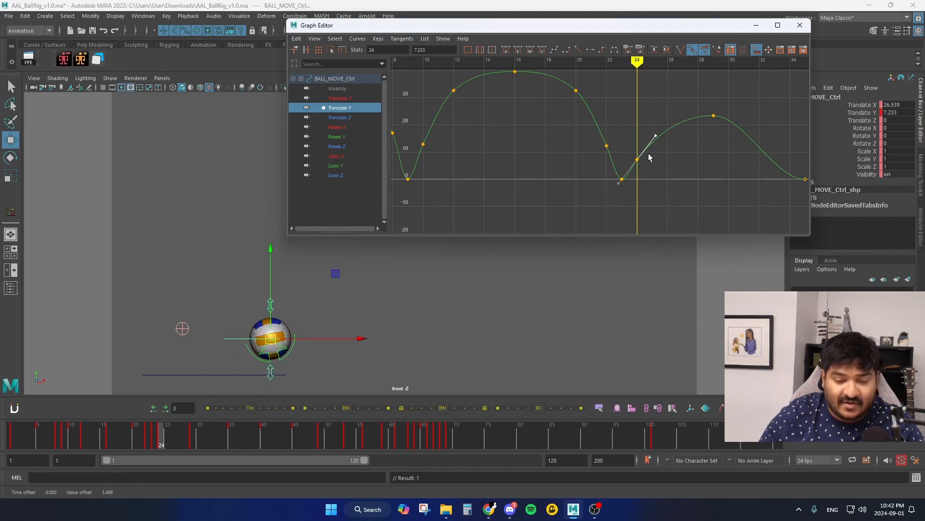
key("alt+comma")
key("alt+comma")
key("alt+period")
key("alt+period")
Raise the frame 24 Translate Y key to about 7.8, comparing its spacing with frame 22.
left_click_drag(626, 152, 647, 167)
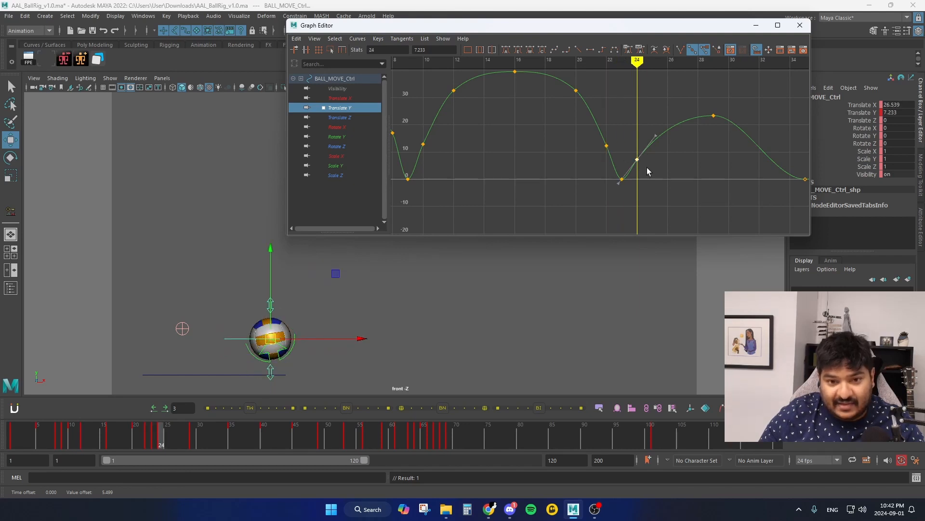
middle_click_drag(647, 167, 646, 167)
key("alt+comma")
key("alt+comma")
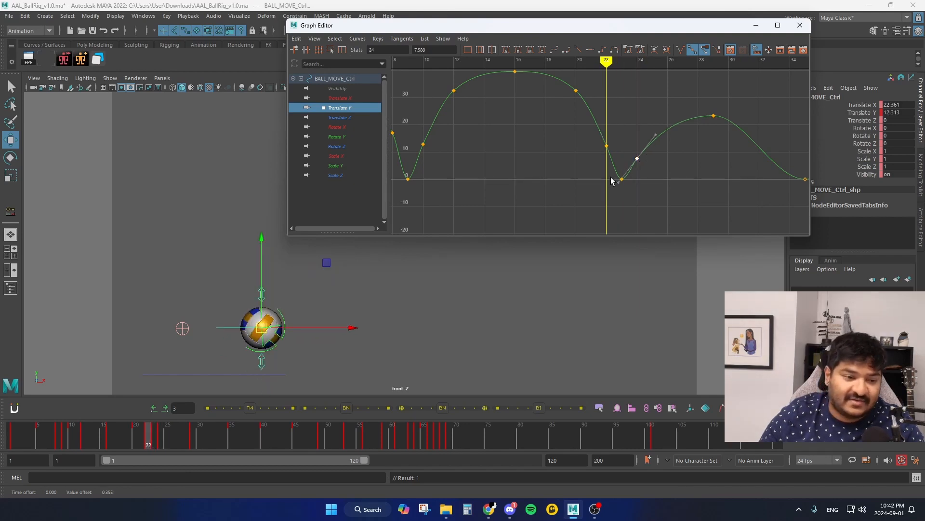
left_click(607, 146)
middle_click_drag(611, 146, 639, 160)
key("alt+period")
key("alt+period")
left_click(639, 161)
key("alt+comma")
key("alt+comma")
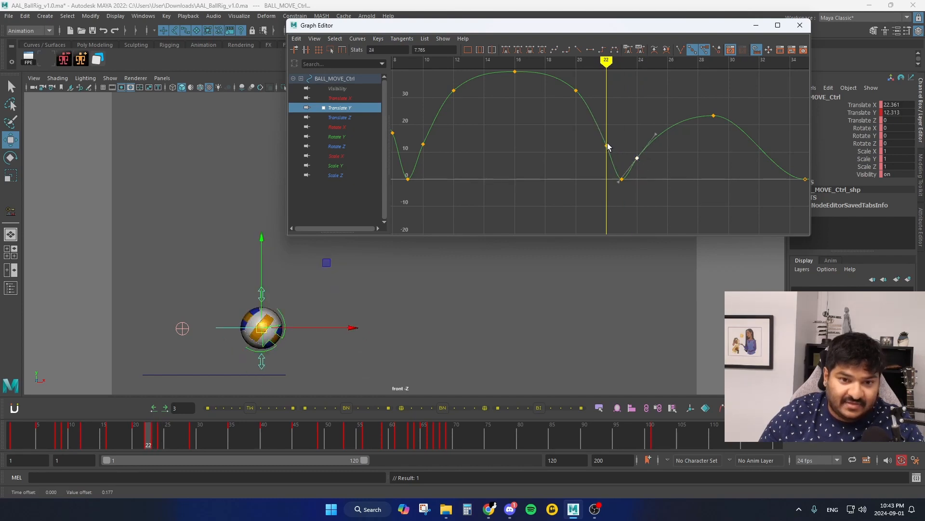
Step through the frames rising to the second bounce's peak to examine the ball's spacing.
key("alt+period")
key("alt+period")
key("alt+period")
key("alt+period")
key("alt+period")
key("alt+period")
key("alt+period")
middle_click_drag(637, 176, 605, 176, "alt")
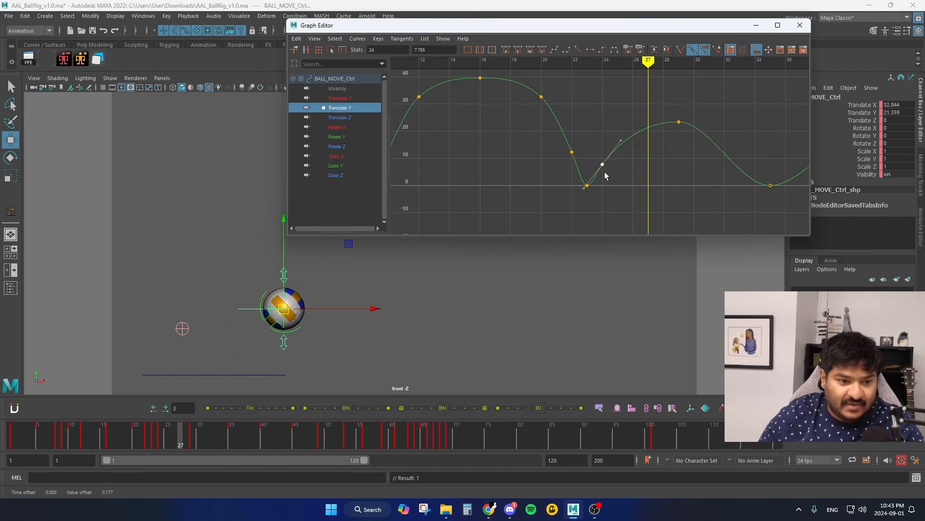
key("alt+comma")
key("alt+comma")
key("alt+comma")
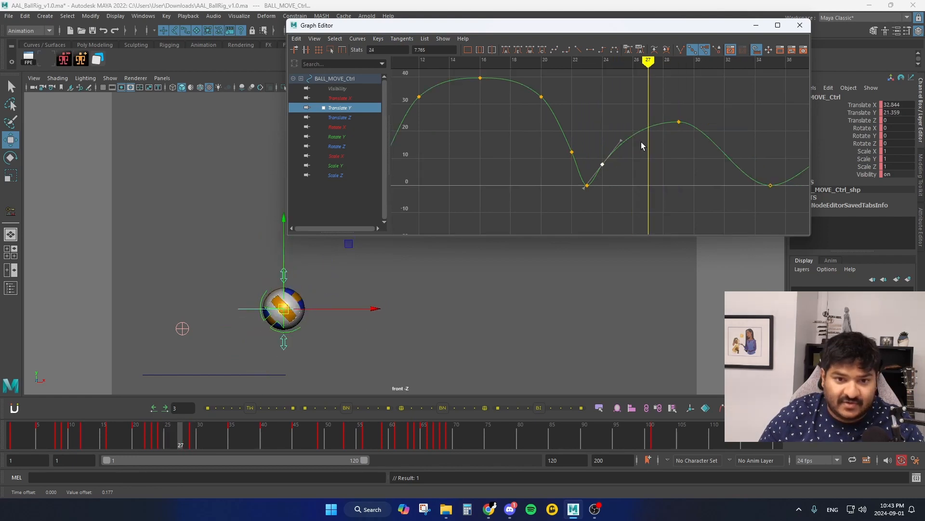
key("alt+period")
key("alt+period")
key("alt+period")
key("alt+comma")
key("alt+comma")
key("alt+comma")
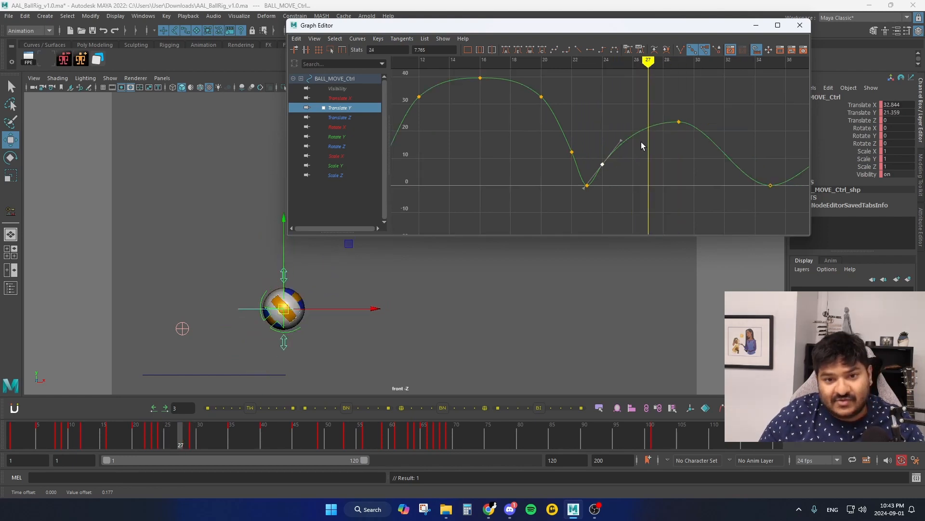
Insert a Translate Y key at frame 26, on the rise to the second bounce's peak, and raise it to about 20.
right_click(638, 145)
left_click(644, 146)
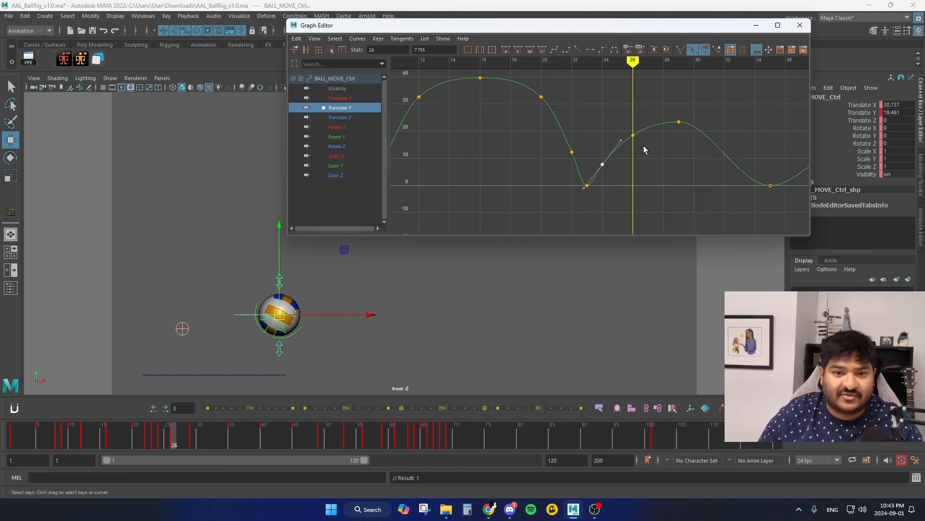
middle_click_drag(643, 145, 600, 173, "alt")
right_click_drag(600, 173, 599, 157, "alt")
middle_click_drag(601, 184, 603, 172, "shift")
left_click_drag(607, 135, 610, 139)
left_click(636, 140)
left_click(638, 166)
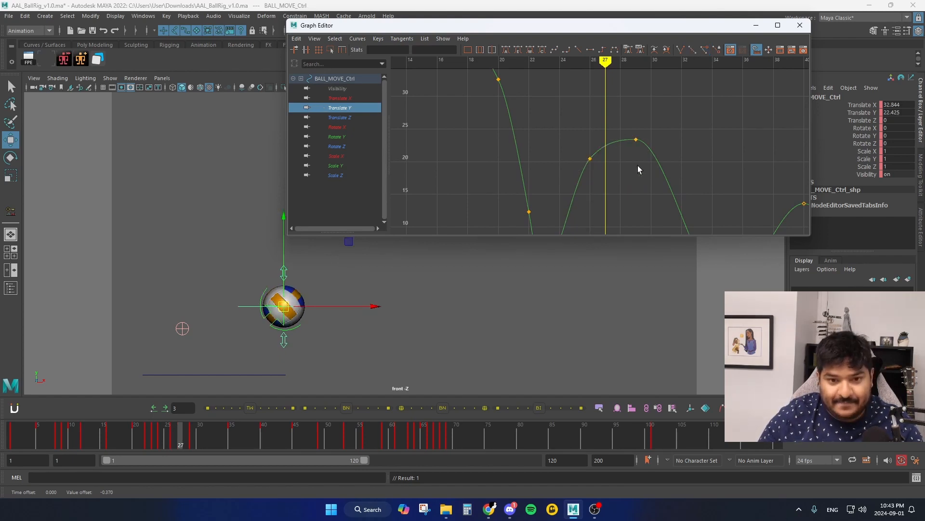
Copy the frame 26 Translate Y key to frame 32 and flip its tangents downward for the fall from the second peak.
key("alt+period")
key("alt+period")
key("alt+period")
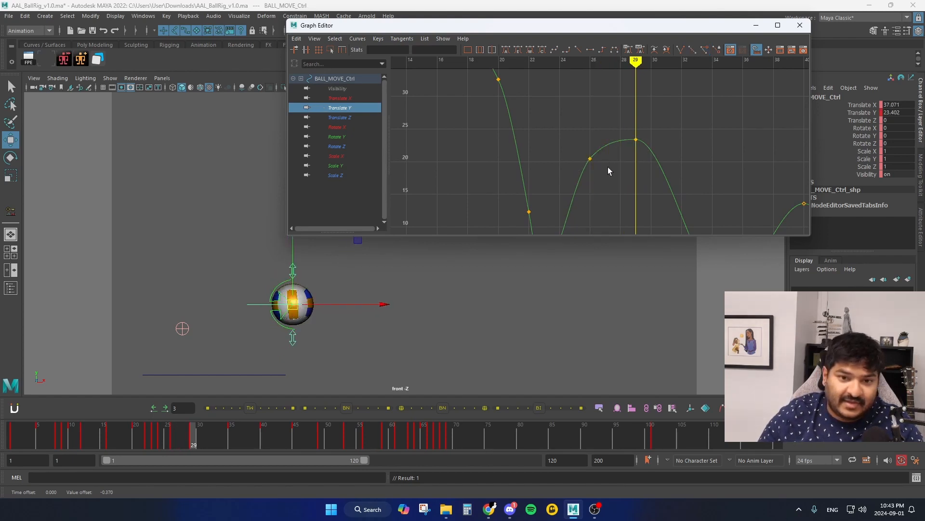
key("alt+period")
key("alt+period")
key("alt+period")
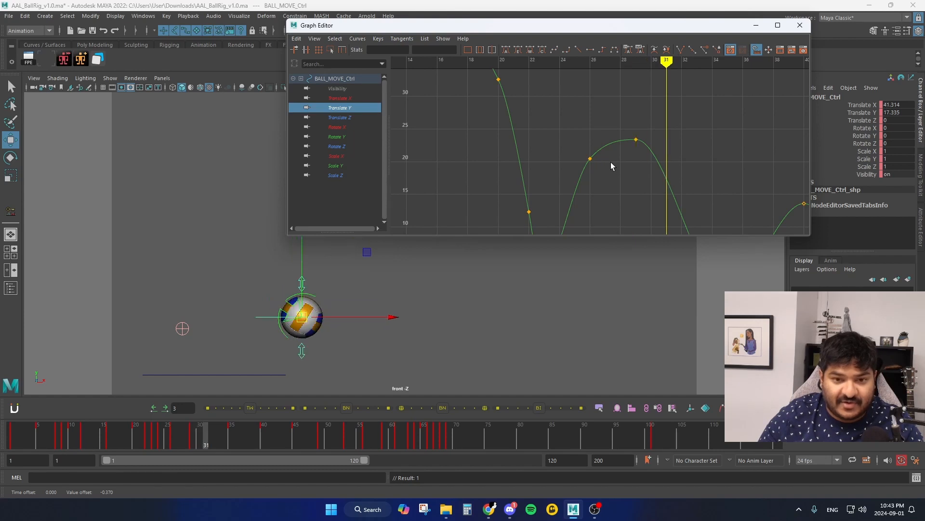
left_click_drag(579, 147, 607, 172)
key("ctrl+c")
key("ctrl+v")
left_click_drag(686, 130, 709, 152)
middle_click_drag(709, 152, 642, 158)
left_click(722, 186)
Add a Translate Y key of about 10.3 at frame 34, just before the third ground contact, with steep downward tangents.
right_click_drag(642, 158, 635, 169, "alt+shift")
middle_click_drag(636, 169, 620, 166, "alt")
key("alt+period")
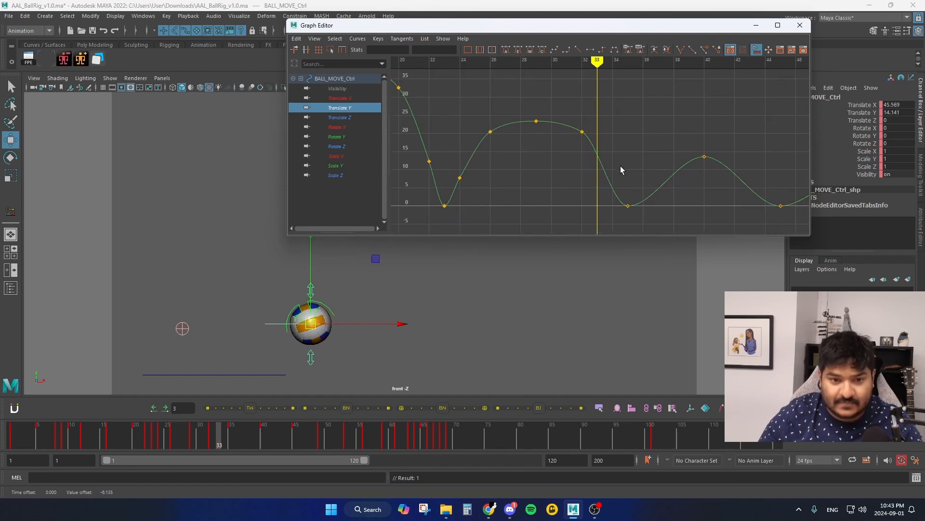
key("alt+period")
key("alt+period")
key("alt+comma")
mouse_move(621, 172)
left_mouse_down()
mouse_move(598, 195)
mouse_move(619, 170)
left_mouse_up()
key("s")
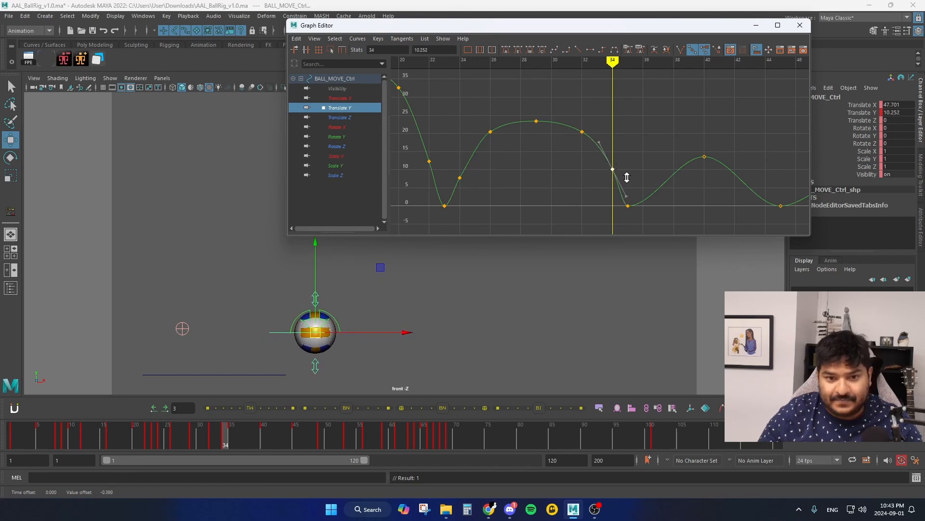
left_click(635, 171)
Insert a Translate Y key at frame 36, just after the third ground contact, raise it to about 3.5 and steepen its tangents.
middle_click_drag(639, 175, 586, 177, "alt")
key("alt+period")
key("alt+period")
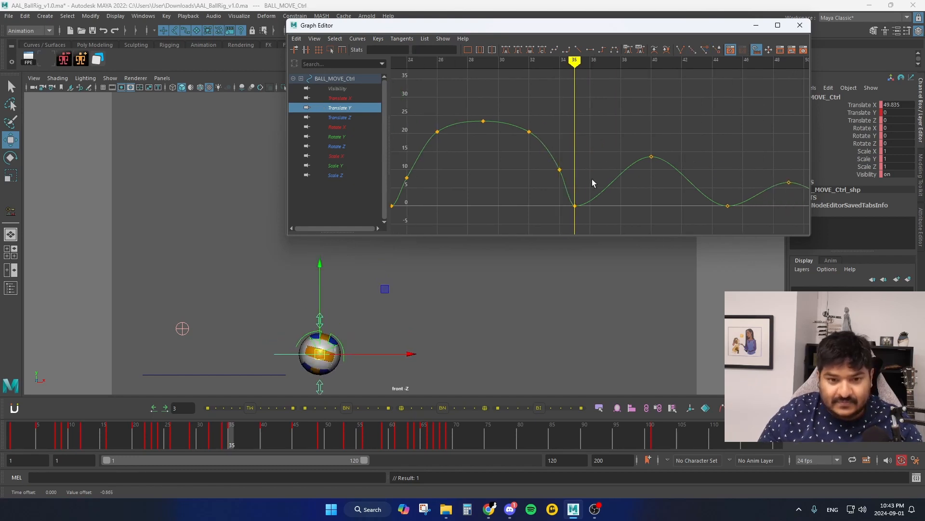
left_click(598, 196)
right_click(599, 199)
left_click(604, 204)
left_click_drag(590, 200, 608, 184)
middle_click_drag(609, 184, 609, 176)
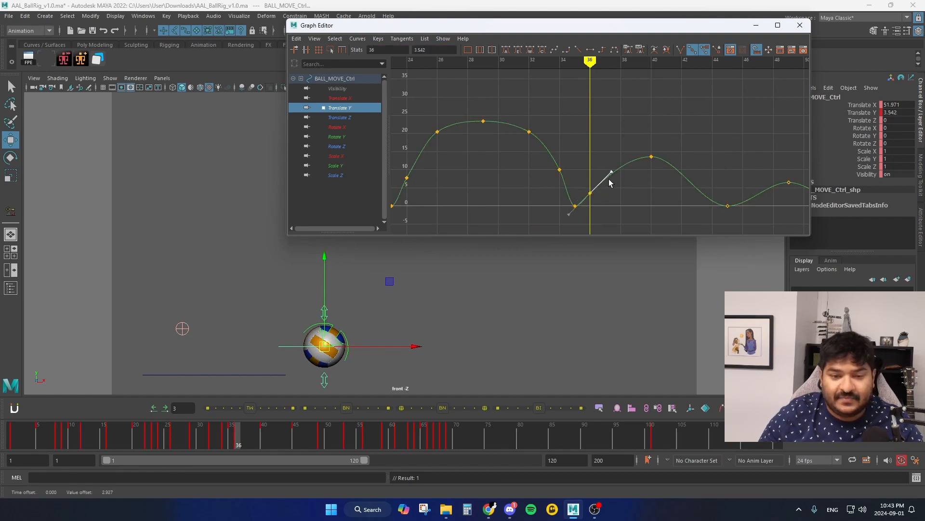
Insert a Translate Y key at frame 38, on the rise to the third bounce's peak, and raise it to about 11.8.
key("period")
key("alt+comma")
key("alt+comma")
key("alt+comma")
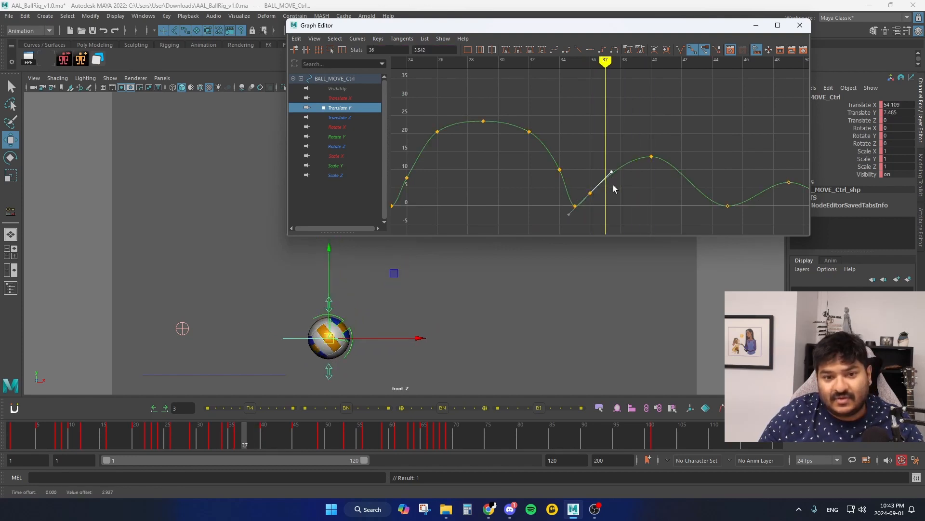
key("alt+comma")
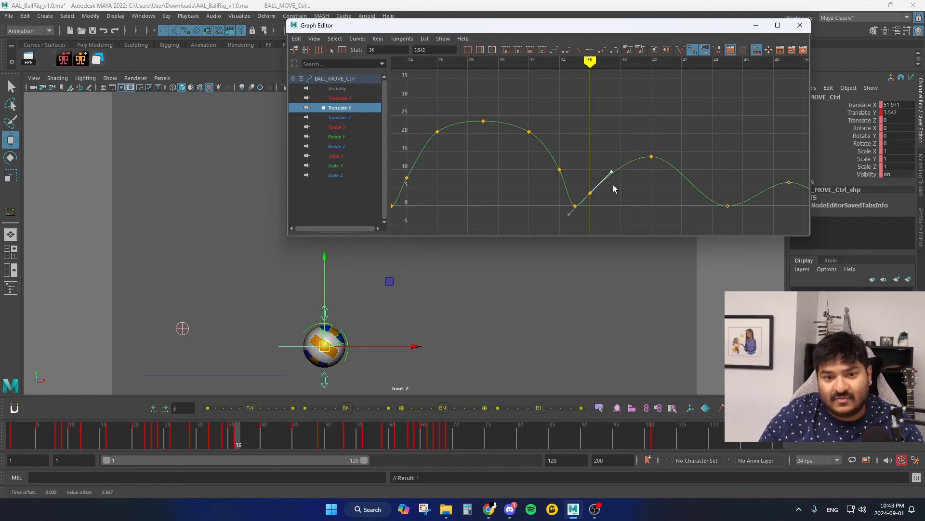
key("period")
key("alt+comma")
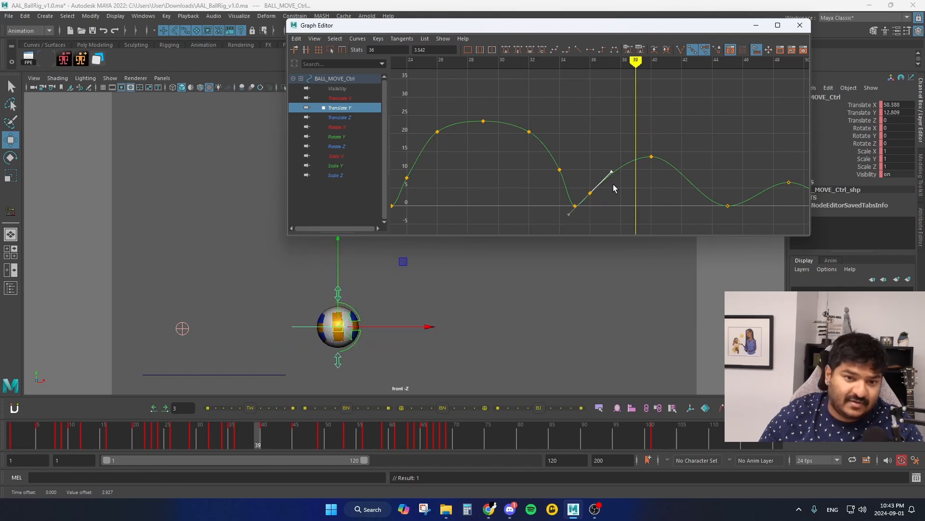
key("alt+comma")
right_click(630, 177)
right_click_drag(628, 189, 628, 171, "alt+shift")
middle_click_drag(628, 177, 602, 179, "alt")
left_click(598, 181)
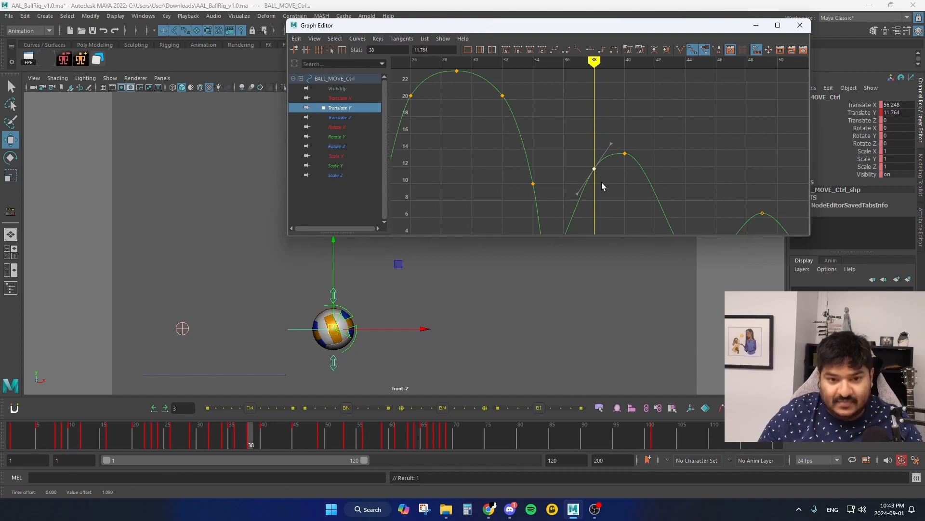
Copy the frame 38 Translate Y key to frame 42 and flip its tangents downward for the fall from the third peak.
key("period")
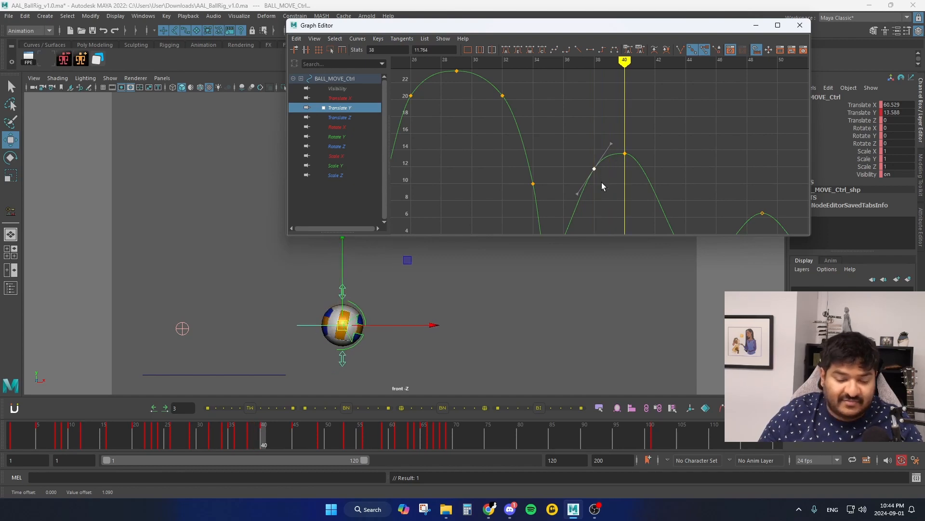
key("alt+period")
key("alt+period")
key("ctrl+c")
key("ctrl+v")
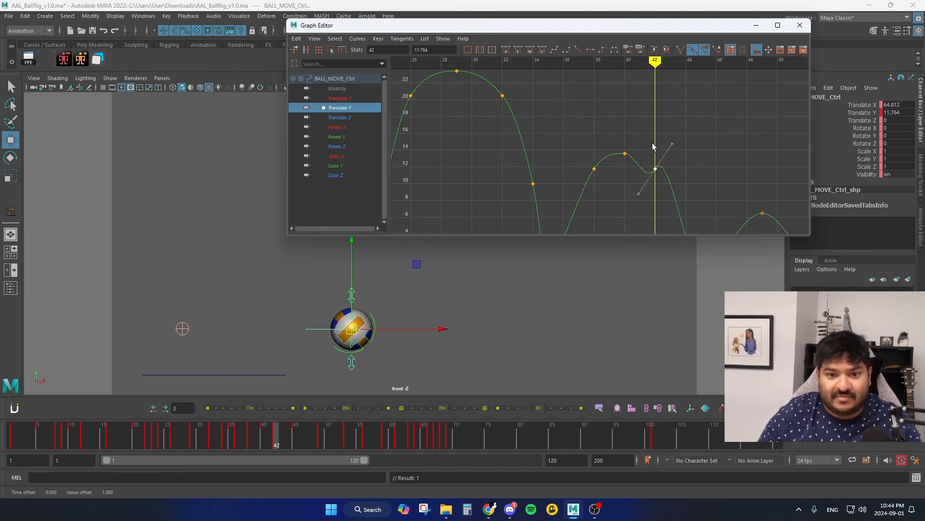
left_click_drag(673, 144, 676, 203)
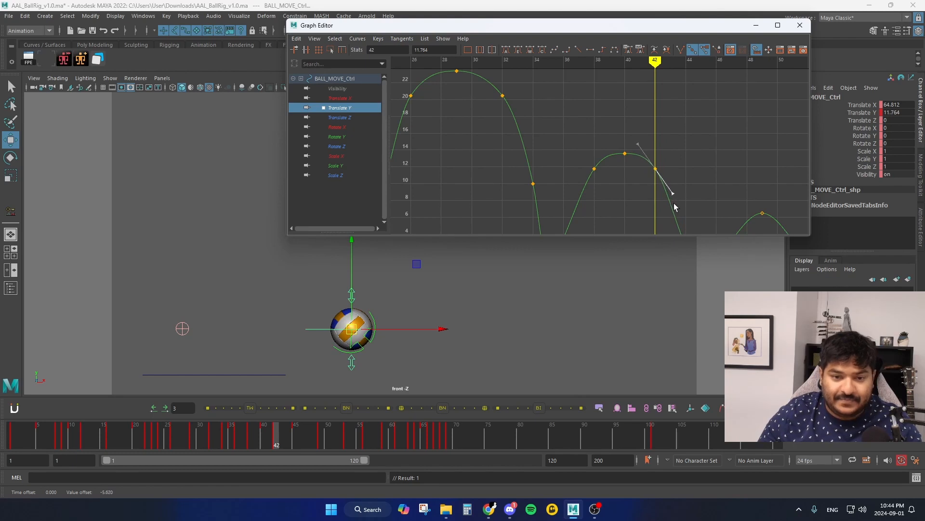
Steepen the Translate Y tangents of the frame 38 and frame 42 keys evenly on both sides of the third bounce's peak.
right_click_drag(675, 203, 664, 185, "alt+shift")
left_click_drag(588, 178, 604, 189)
left_click_drag(596, 157, 613, 166)
middle_click_drag(615, 167, 615, 168)
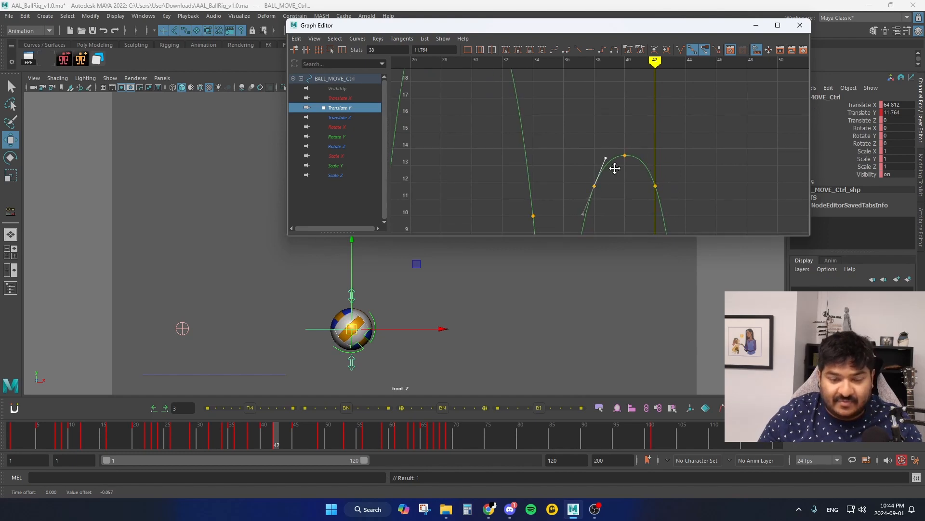
mouse_move(639, 189)
left_mouse_down()
mouse_move(676, 177)
mouse_move(641, 176)
left_mouse_up()
middle_click_drag(639, 172, 639, 174)
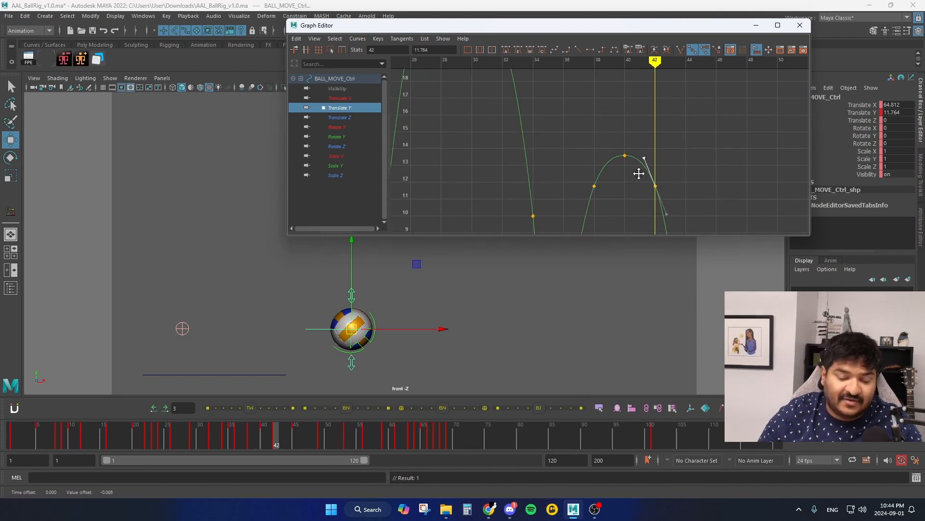
left_click(639, 174)
Insert a Translate Y key at frame 44, just before the fourth ground contact, and raise it to about 5.1.
right_click_drag(639, 174, 650, 196, "alt+shift")
middle_click_drag(653, 198, 611, 173, "alt")
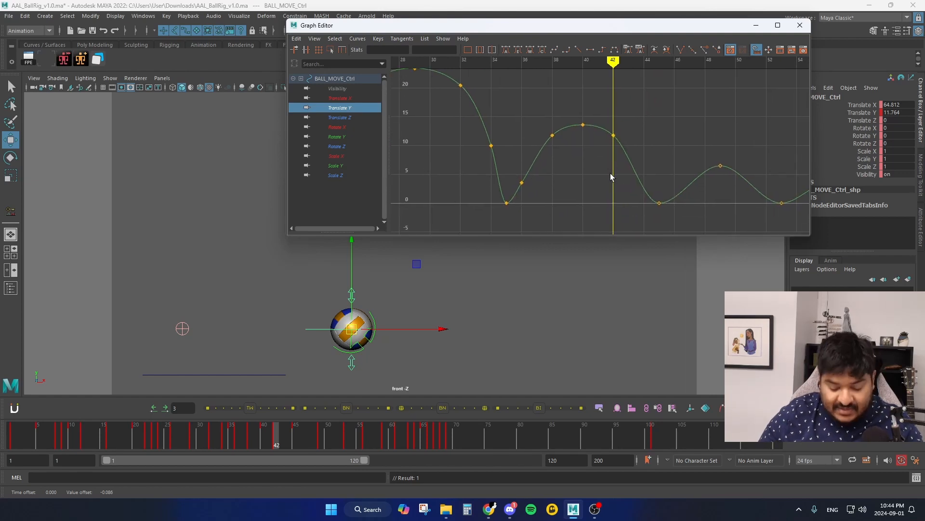
key("alt+period")
key("alt+period")
key("alt+period")
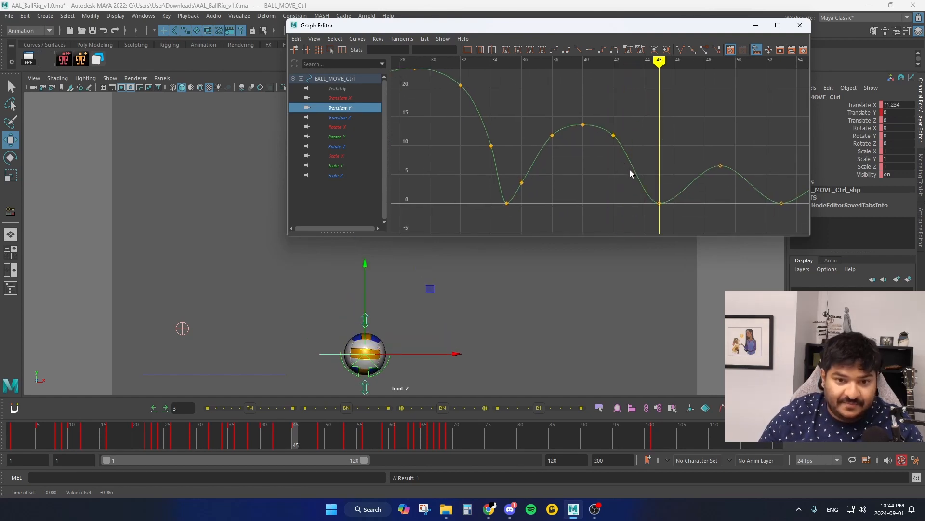
key("alt+comma")
right_click(641, 193)
left_click(656, 196)
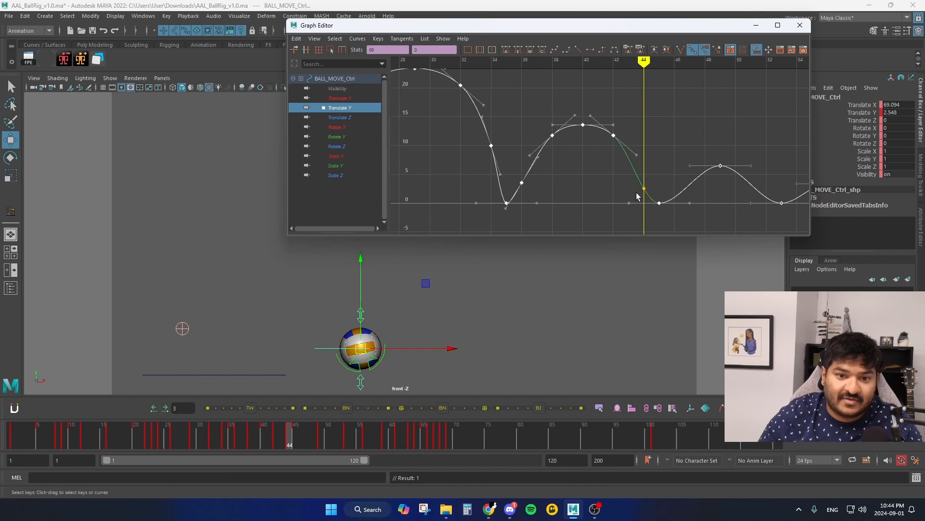
middle_click_drag(650, 178, 650, 166, "shift")
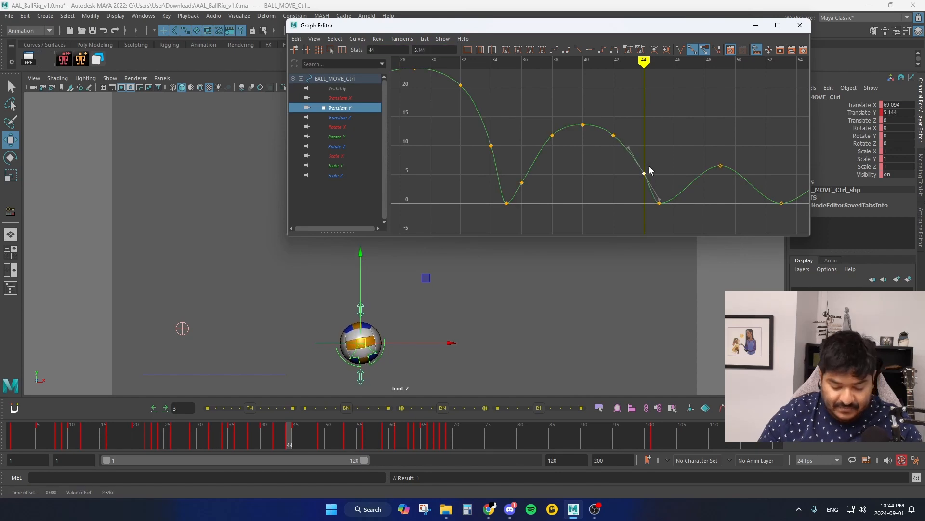
Insert a Translate Y key at frame 46, just after the fourth ground contact, and raise it to about 2.8.
key("alt+period")
key("alt+period")
right_click(690, 180)
left_click(694, 185)
mouse_move(680, 187)
left_mouse_down()
mouse_move(688, 207)
mouse_move(664, 180)
left_mouse_up()
middle_click_drag(674, 204, 676, 193, "shift")
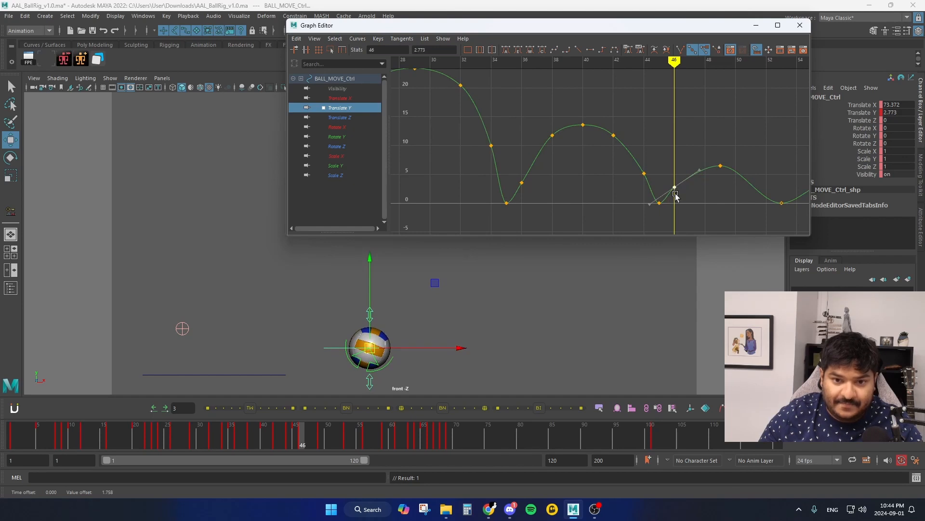
Insert a Translate Y key at frame 54, just after the fifth ground contact, and raise it to about 1.96.
key("alt+period")
key("alt+period")
key("alt+period")
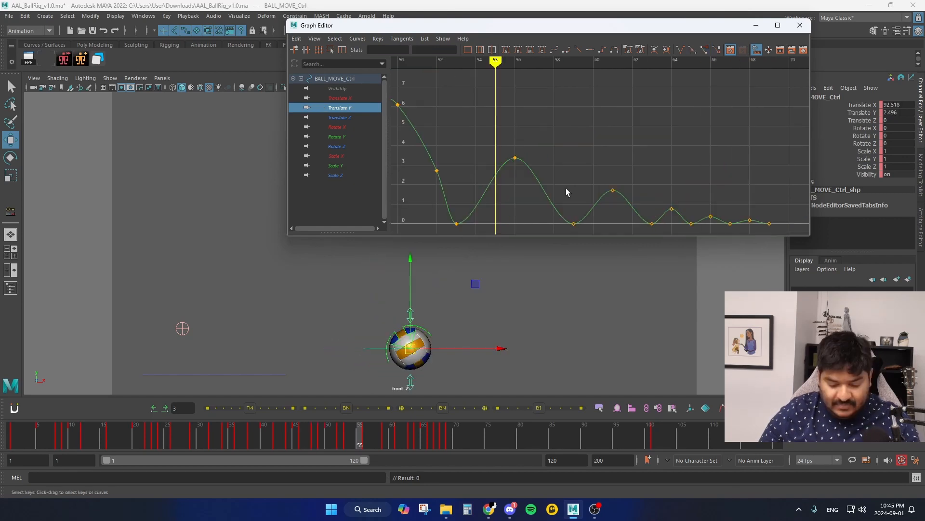
mouse_move(572, 191)
middle_mouse_down("alt")
mouse_move(562, 180)
mouse_move(573, 175)
middle_mouse_up("alt")
key("alt+comma")
key("alt+comma")
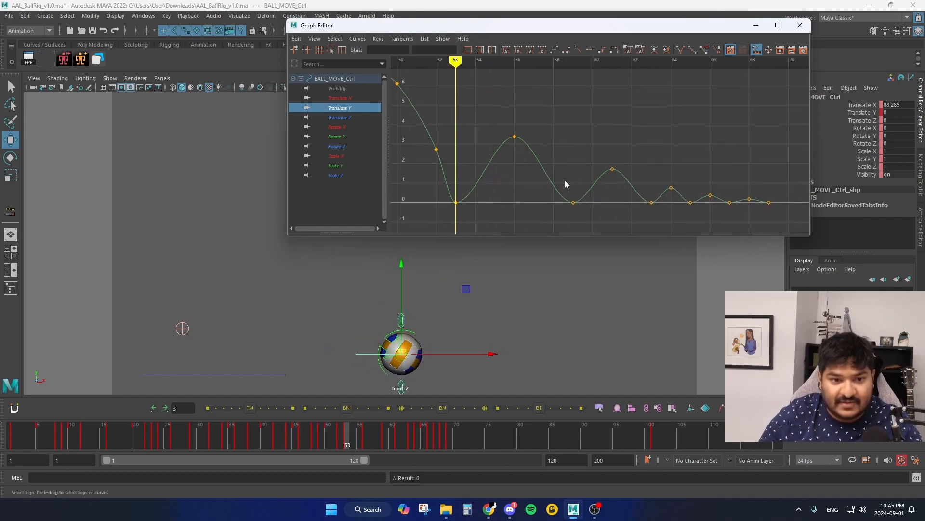
key("alt+period")
left_click_drag(485, 179, 483, 193)
right_click(475, 186)
left_click(483, 191)
middle_click_drag(484, 192, 484, 169, "shift")
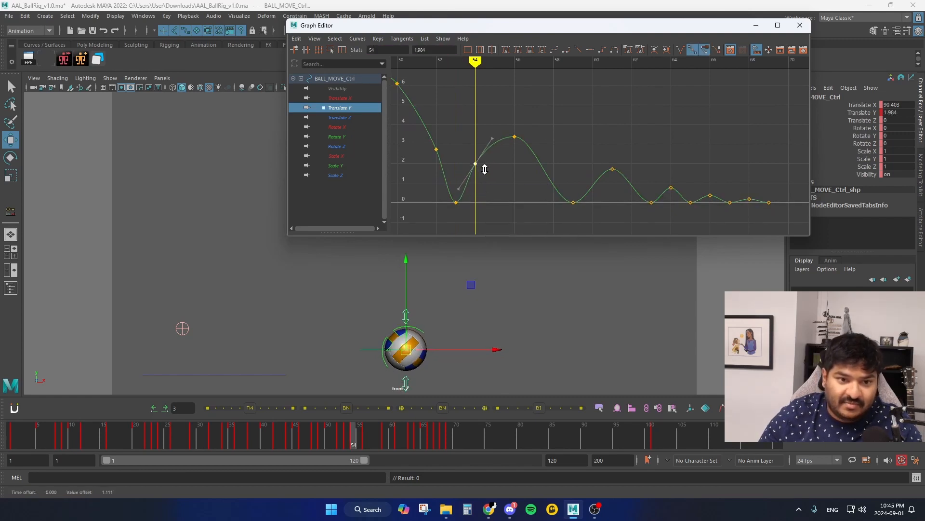
Add a Translate Y key at frame 55, just before the fifth bounce's peak, and raise it to about 3.16.
key("alt+comma")
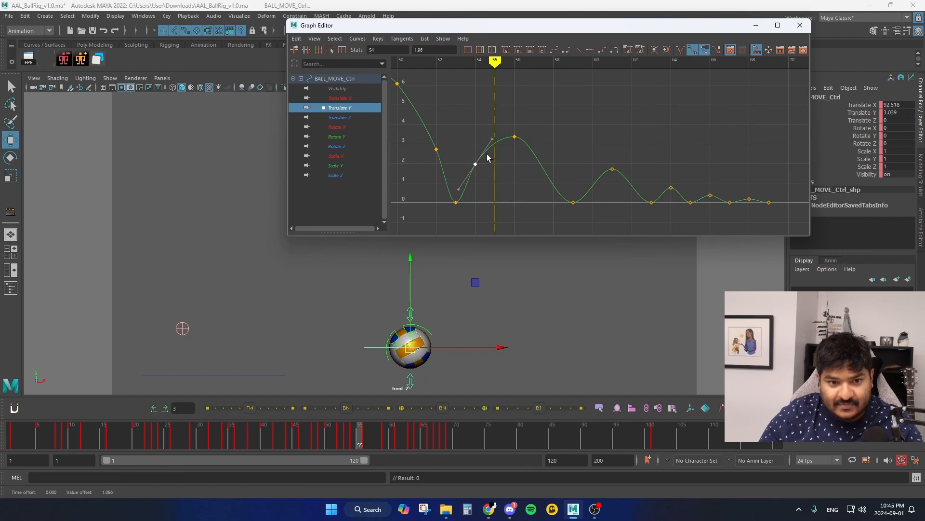
left_click_drag(499, 153, 499, 153)
middle_click_drag(499, 153, 501, 151)
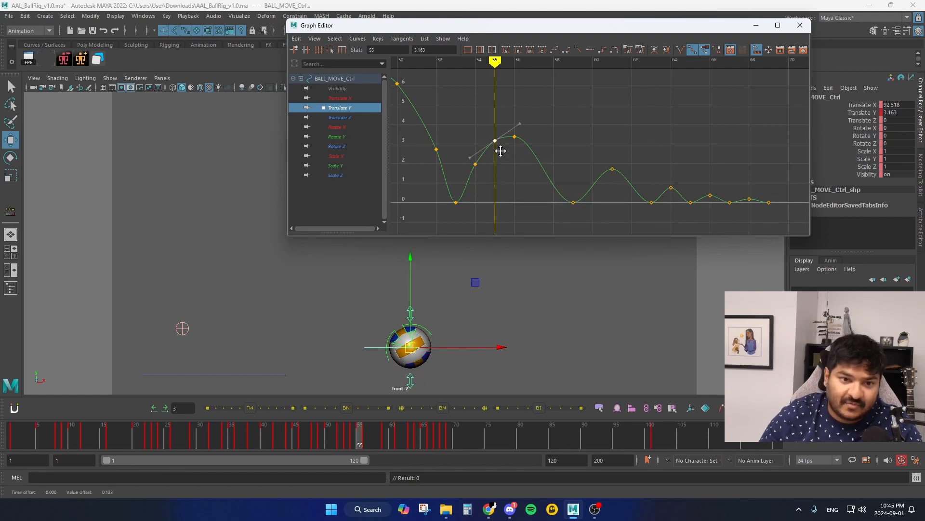
Copy the frame 55 Translate Y key to frame 57 and flip its tangents downward for the fall from the peak.
key("alt+period")
key("alt+period")
right_click_drag(533, 154, 536, 159)
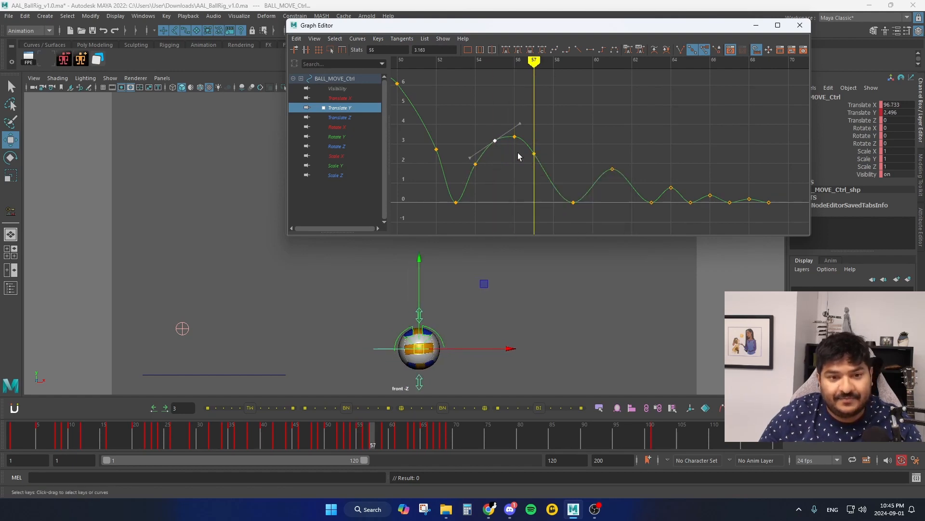
left_click(534, 153)
middle_click_drag(548, 125, 547, 169)
left_click(534, 175)
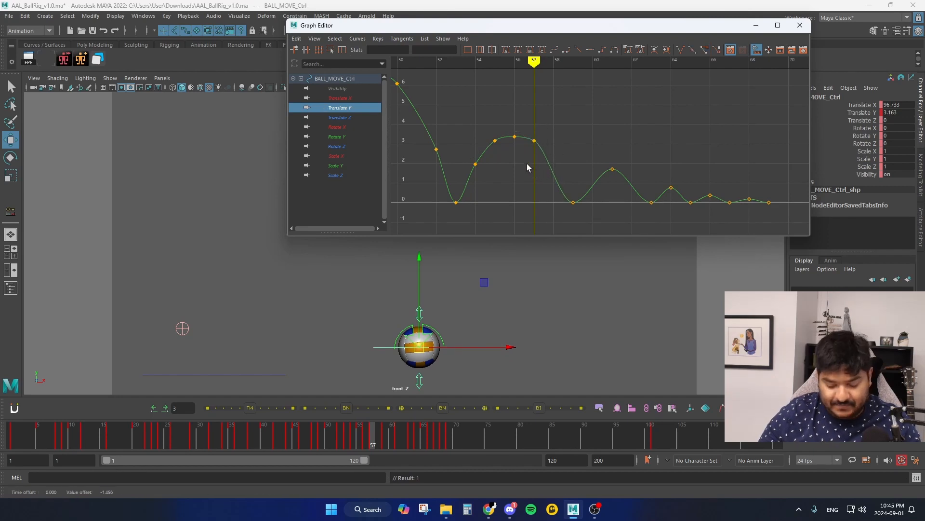
Copy the frame 54 Translate Y key to frame 58 and flip its tangents steeply downward toward the ground contact.
key("alt+period")
key("alt+period")
key("alt+comma")
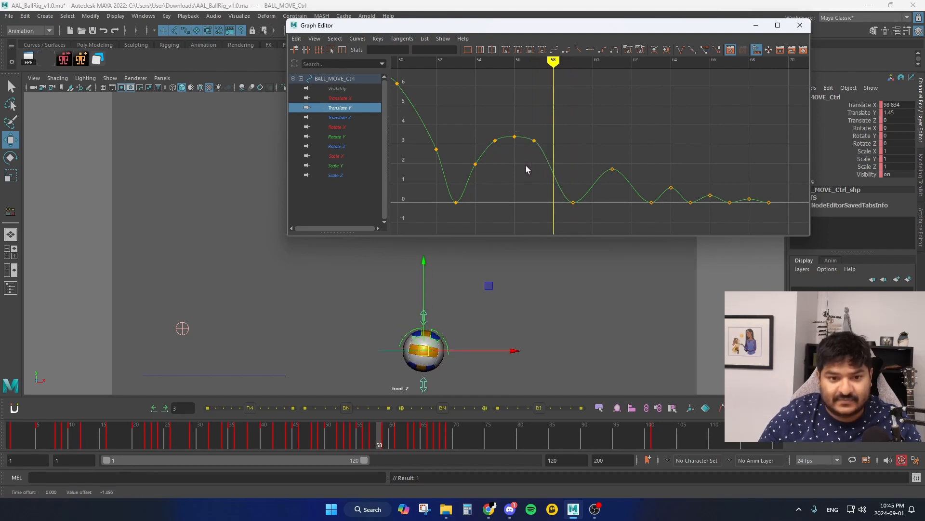
key("s")
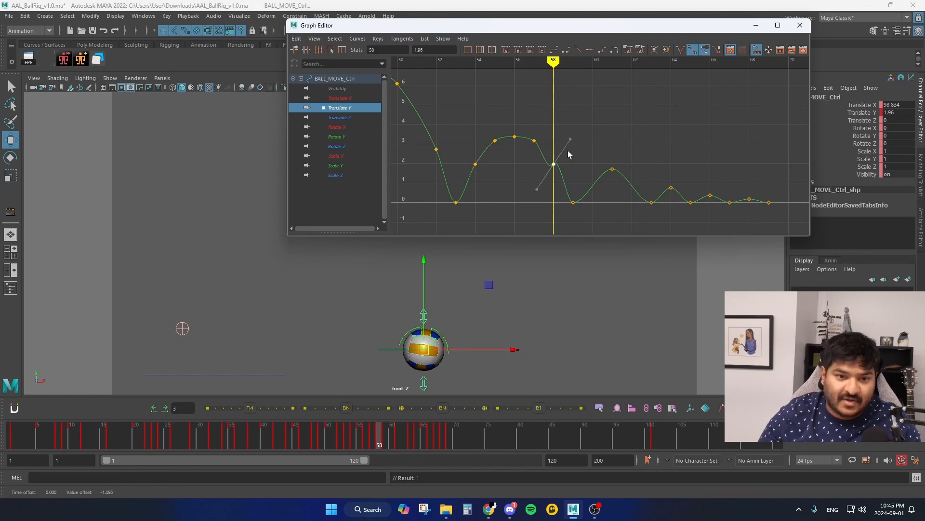
middle_click_drag(570, 149, 565, 195)
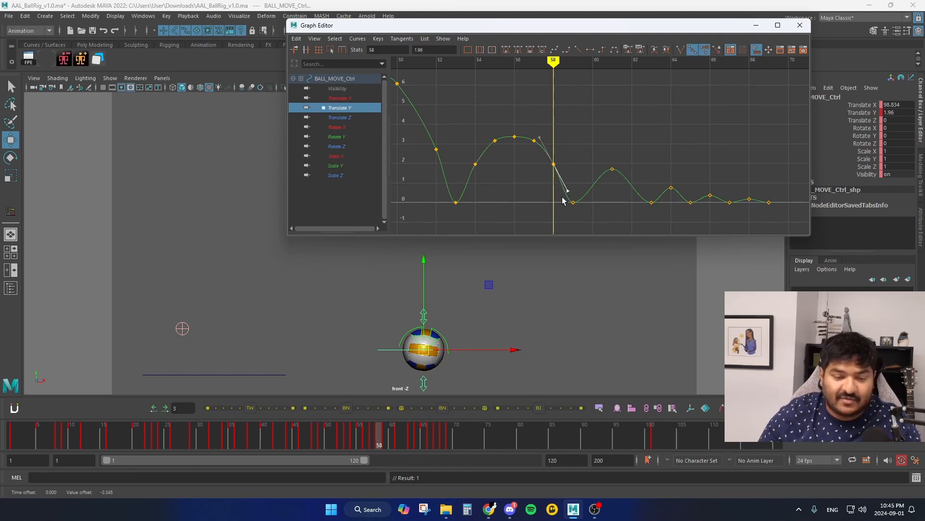
left_click(562, 200)
right_click_drag(529, 192, 556, 182, "alt")
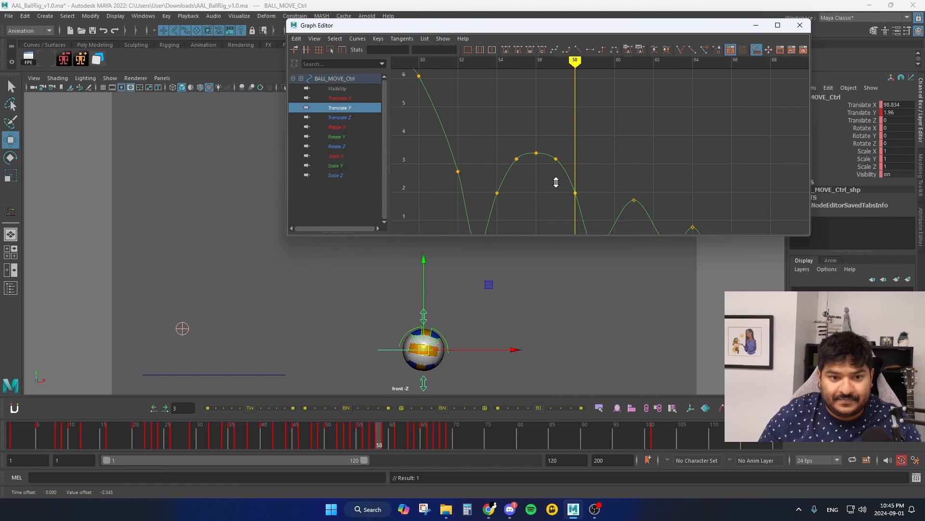
key("ctrl+z")
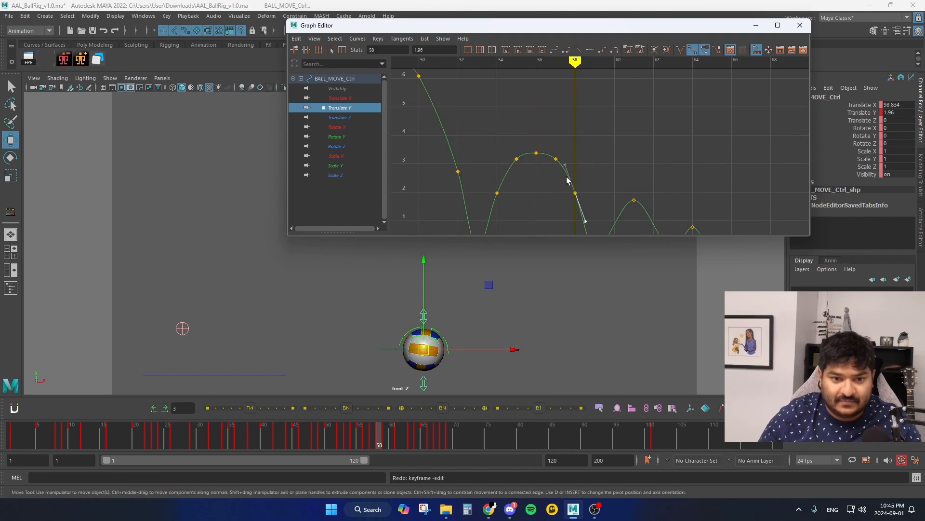
Refine the tangents of the frame 55 and frame 57 Translate Y keys to round the fifth bounce's peak evenly.
right_click_drag(542, 177, 493, 187, "alt")
middle_click_drag(493, 187, 527, 187, "alt")
left_click(479, 157)
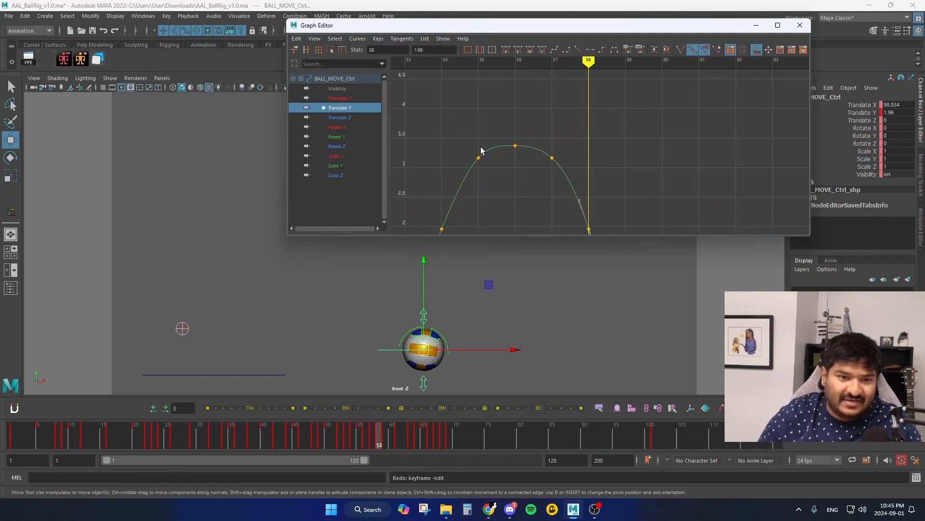
left_click(499, 135)
left_click_drag(499, 136, 502, 139)
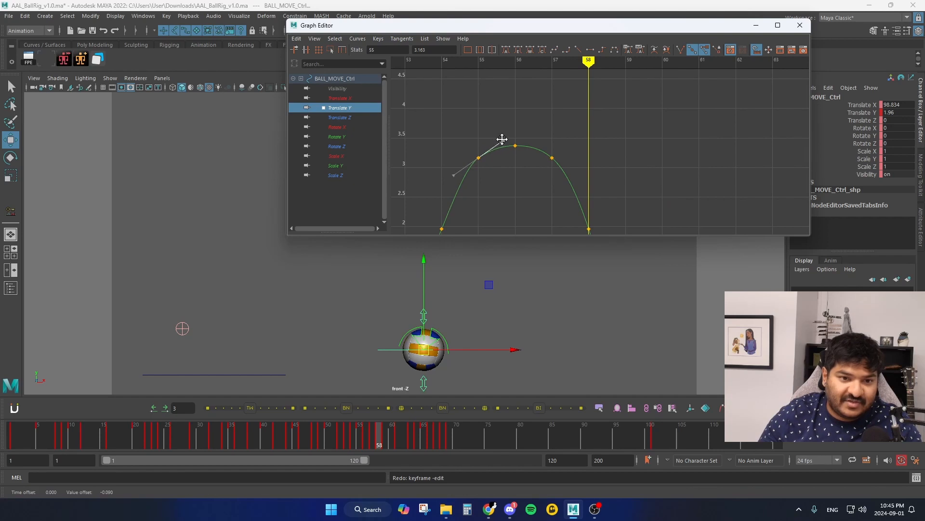
left_click_drag(554, 170, 562, 175)
left_click(564, 171)
Step back and forth through frames 58 to 61 to examine the ball's spacing on the rise of the sixth bounce.
right_click_drag(564, 171, 593, 180, "alt")
middle_click_drag(593, 180, 535, 190, "alt")
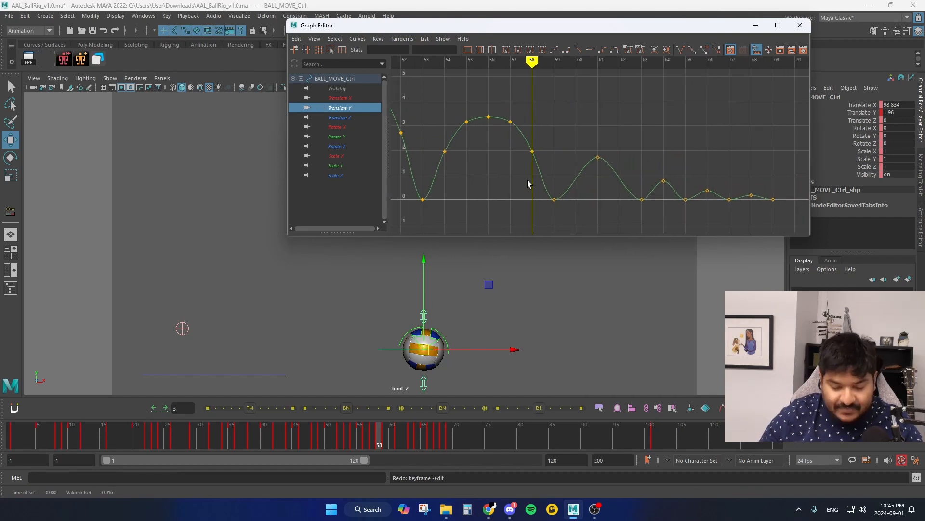
key("alt+period")
key("alt+period")
key("alt+period")
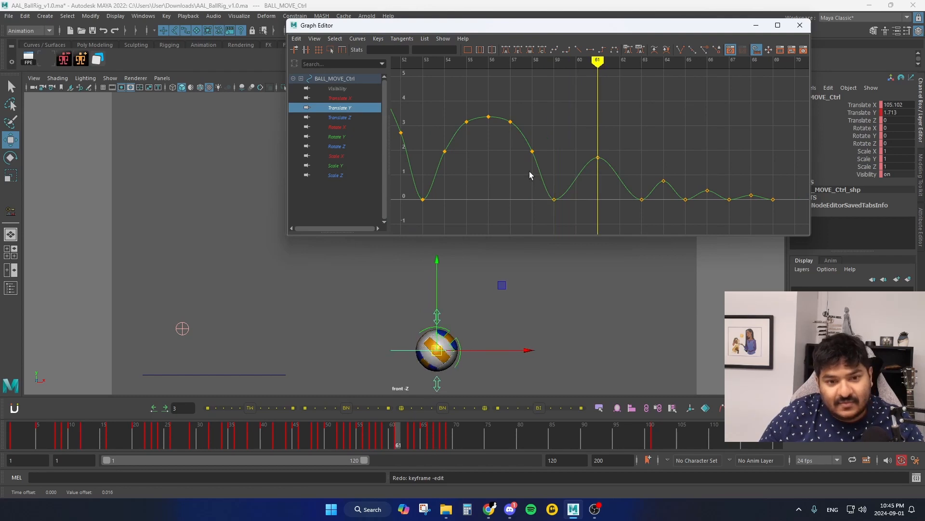
key("alt+comma")
key("alt+comma")
right_click_drag(531, 170, 563, 158, "alt")
middle_click_drag(563, 158, 517, 139, "alt")
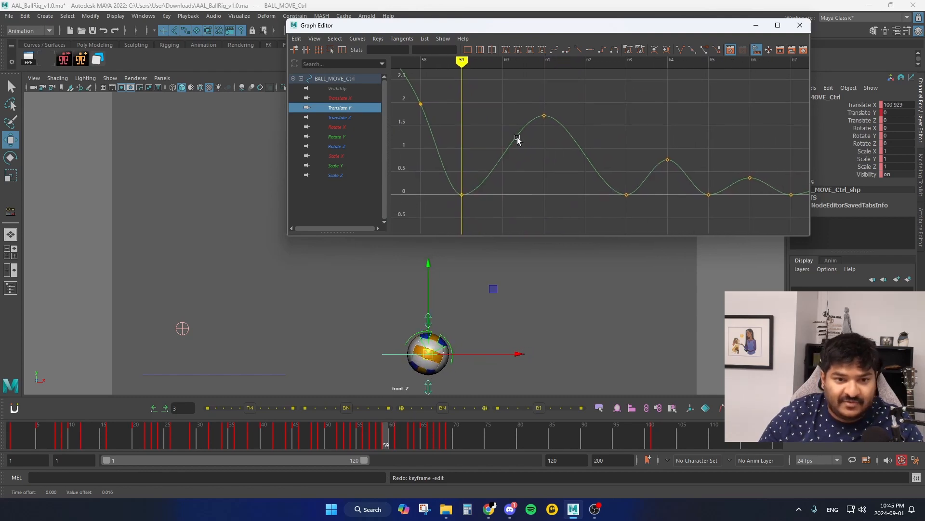
key("alt+period")
key("alt+period")
key("alt+comma")
key("alt+comma")
key("alt+period")
key("alt+period")
key("alt+comma")
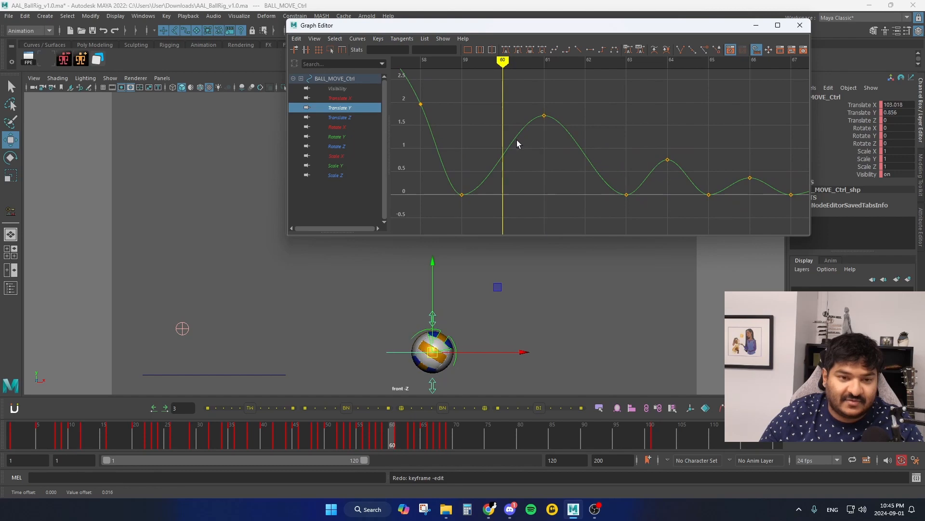
Insert a Translate Y key at frame 60, on the rise of the sixth bounce, and raise it to about 1.33.
left_click(516, 140)
key("s")
left_click(502, 155)
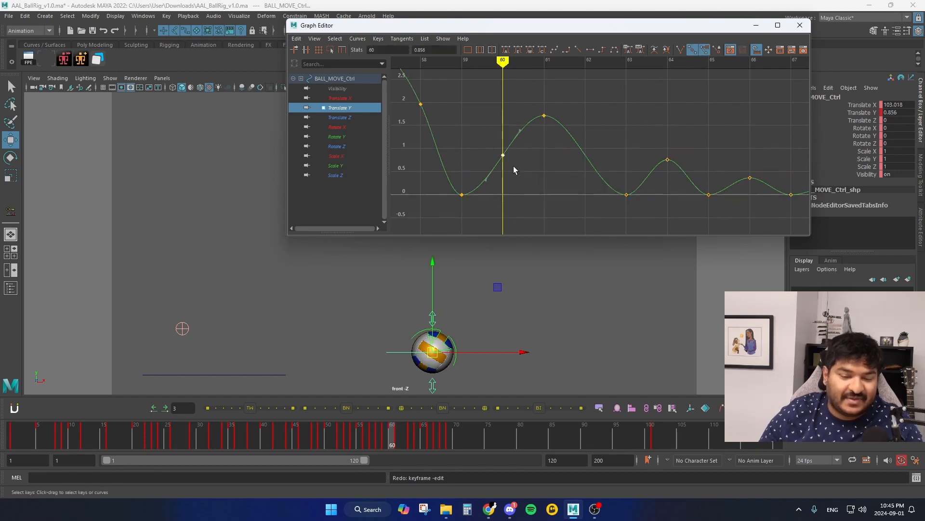
middle_click_drag(514, 166, 514, 152, "shift")
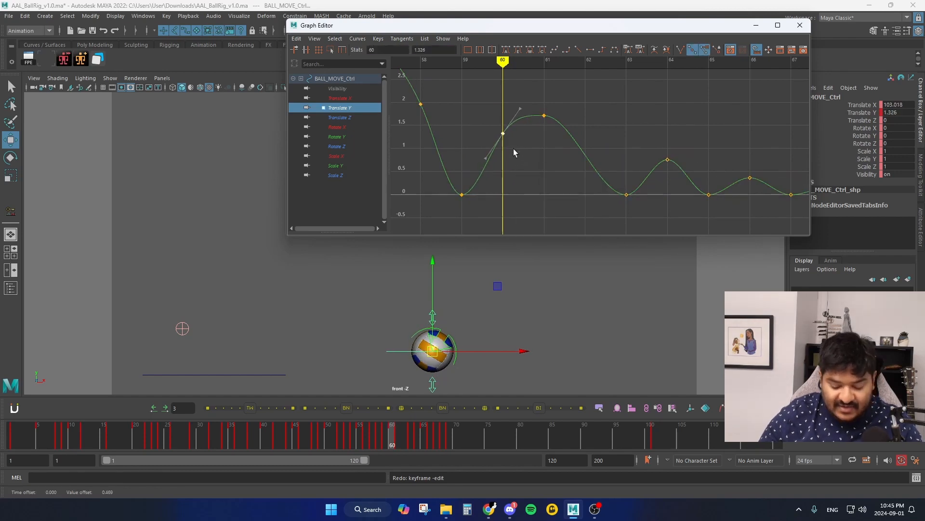
Insert a Translate Y key of about 1.3 at frame 62 and adjust the frame 60 key and tangent to about 1.28 for a symmetrical arc.
key("alt+period")
key("alt+period")
right_click(560, 145)
left_click(581, 148)
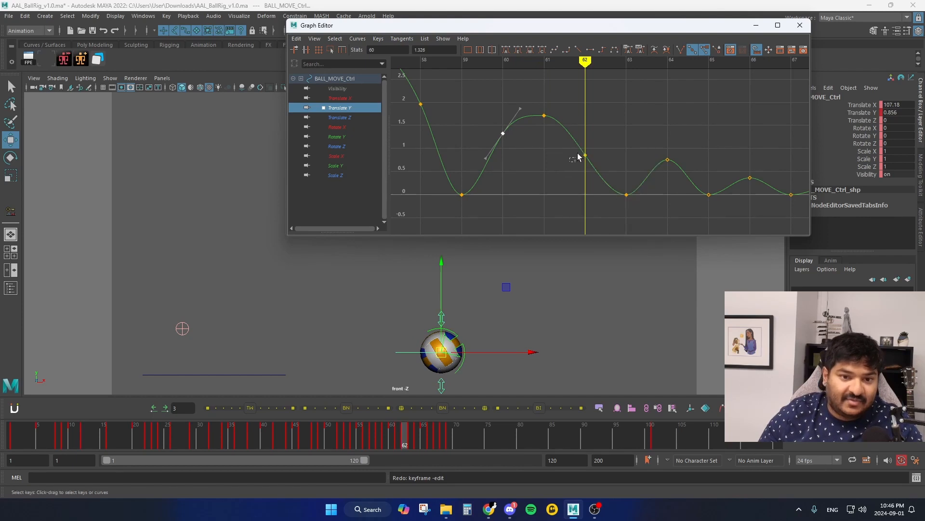
middle_click_drag(597, 161, 594, 139, "shift")
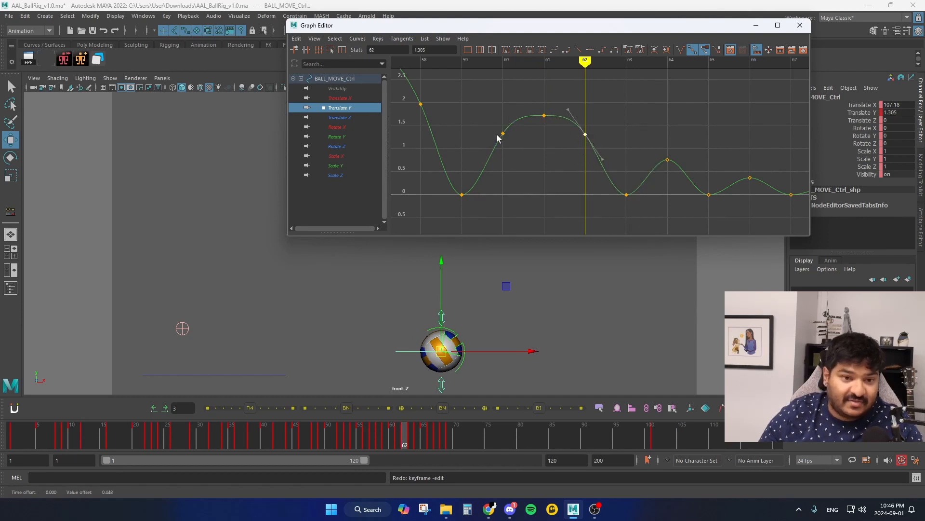
middle_click_drag(520, 122, 524, 121)
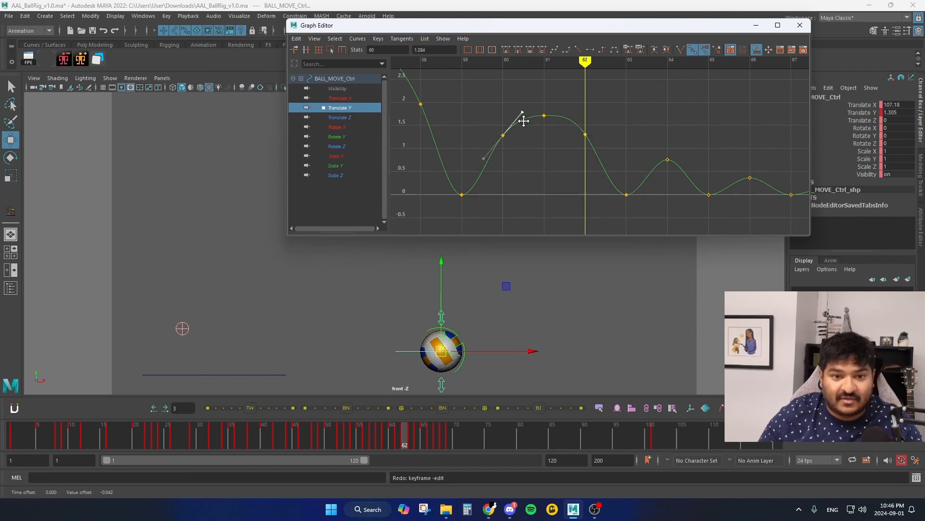
left_click(588, 165)
Step through frames 59 to 63 to examine the reshaped arc and spacing of the sixth bounce.
middle_click_drag(588, 165, 540, 157, "alt")
key("alt+comma")
key("alt+comma")
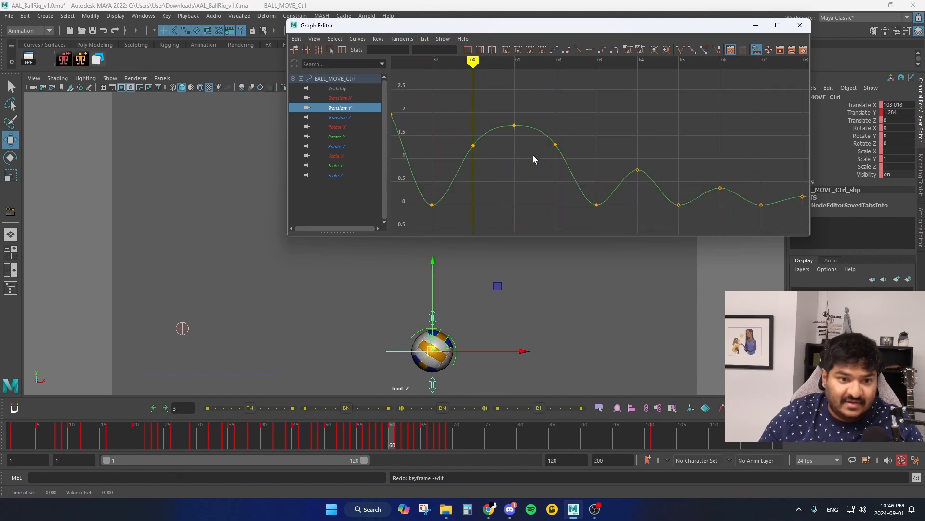
key("alt+period")
key("alt+comma")
key("alt+comma")
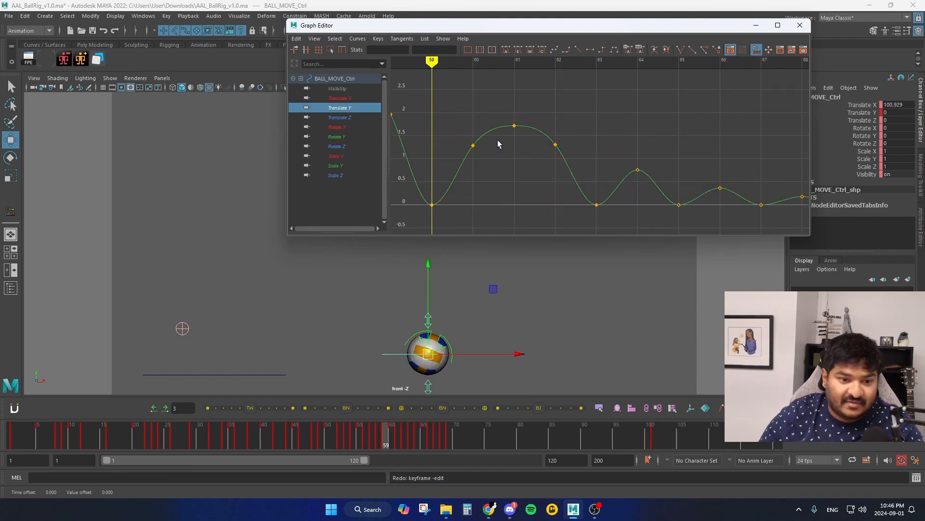
key("alt+period")
key("alt+period")
key("alt+period")
key("alt+period")
Step back and forth through the frames from 63 onward to examine the timing of the small final bounces.
middle_click_drag(571, 171, 475, 156, "alt")
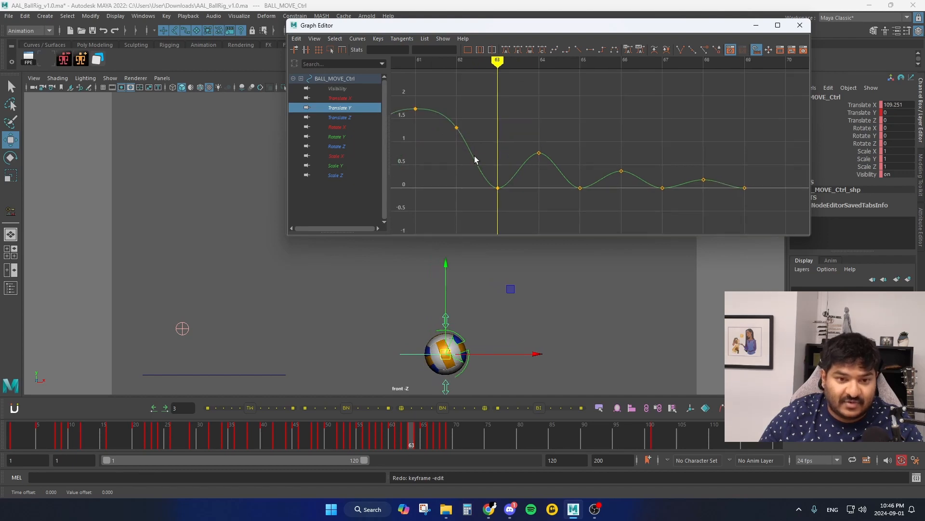
key("alt+period")
key("alt+comma")
key("alt+period")
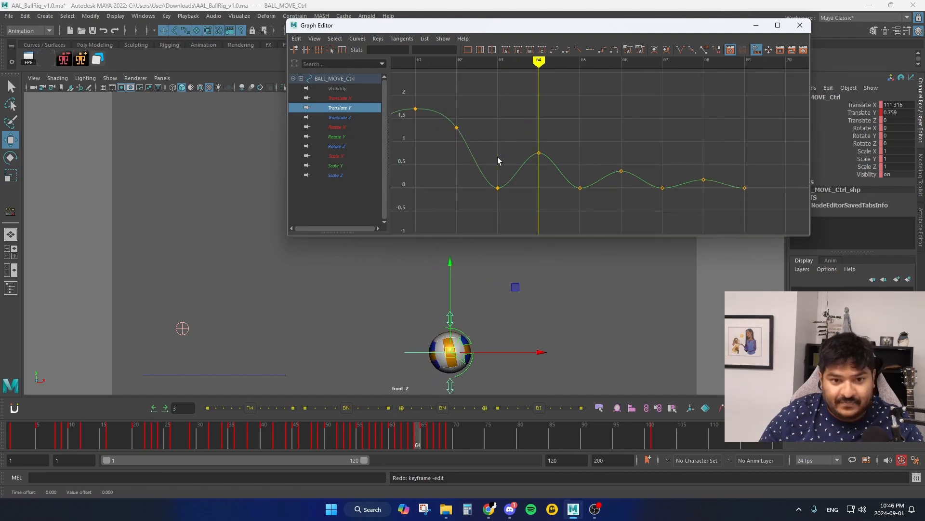
key("alt+period")
key("alt+comma")
key("alt+comma")
key("alt+period")
key("alt+period")
key("alt+period")
key("alt+period")
key("alt+period")
key("alt+period")
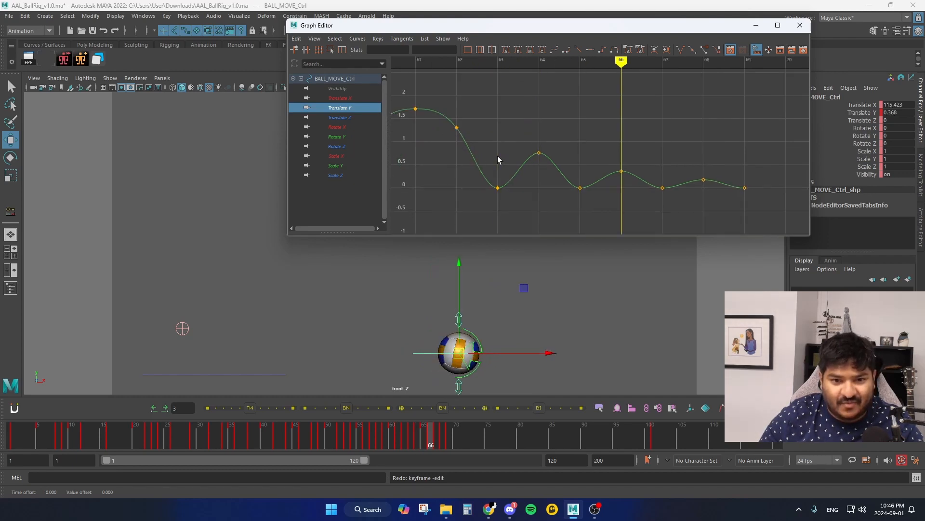
Play the animation from frame 1 in the unobstructed front view to review the bounce timing.
key("alt+period")
right_click_drag(616, 172, 596, 167, "alt")
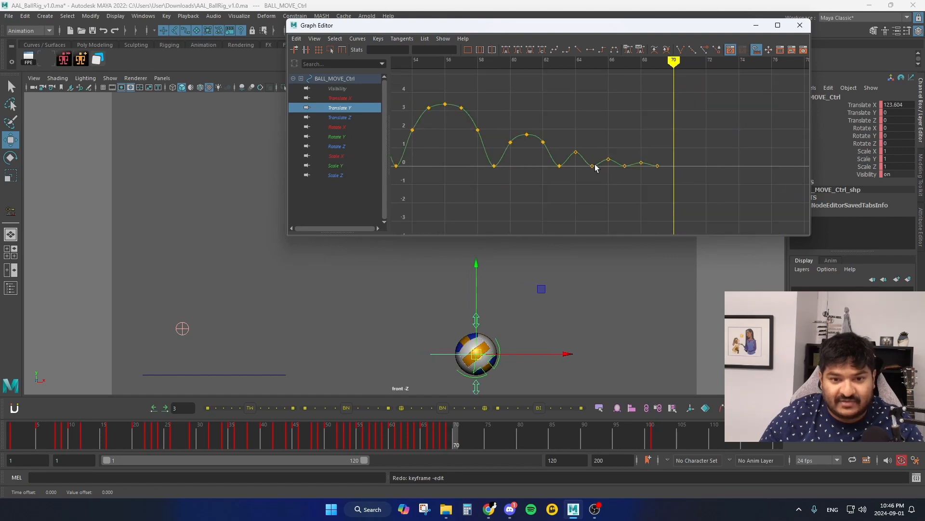
key("a")
left_click_drag(338, 436, 11, 437)
left_click(395, 310)
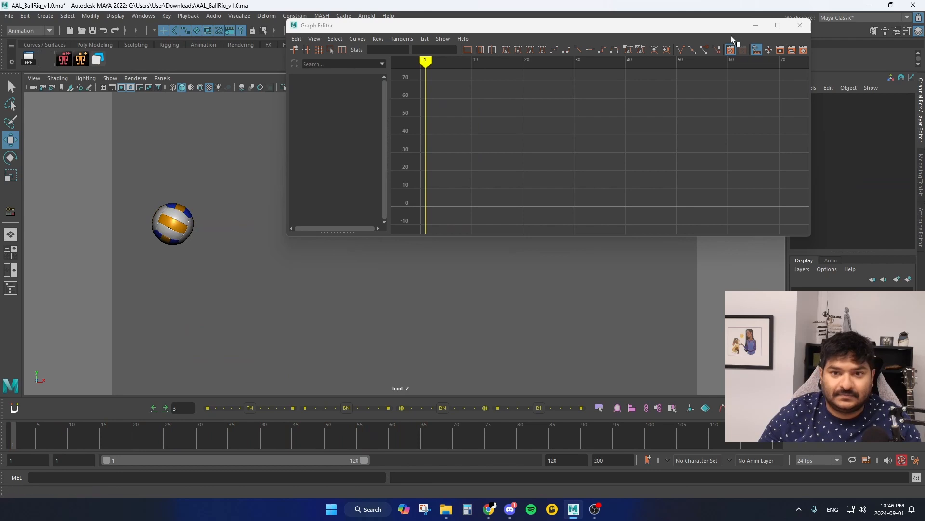
left_click(707, 24)
key("alt+v")
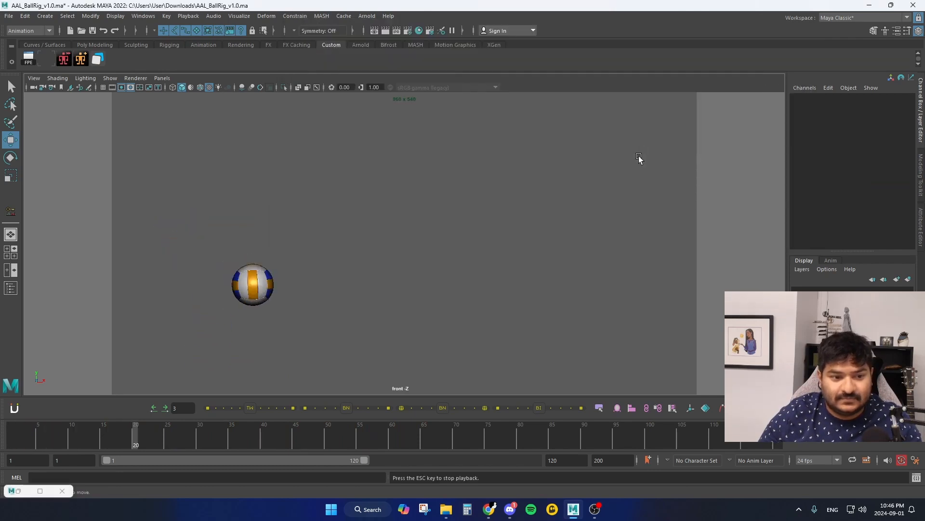
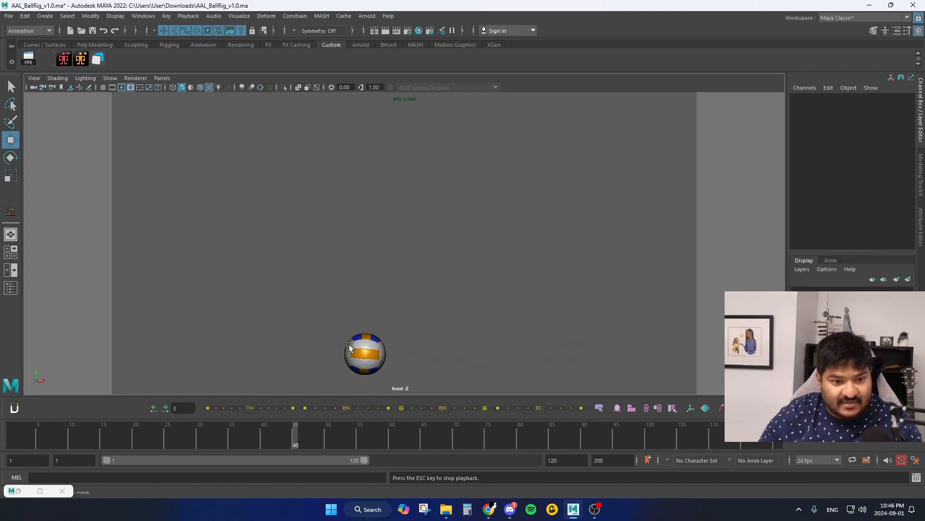
left_click_drag(206, 440, 13, 434)
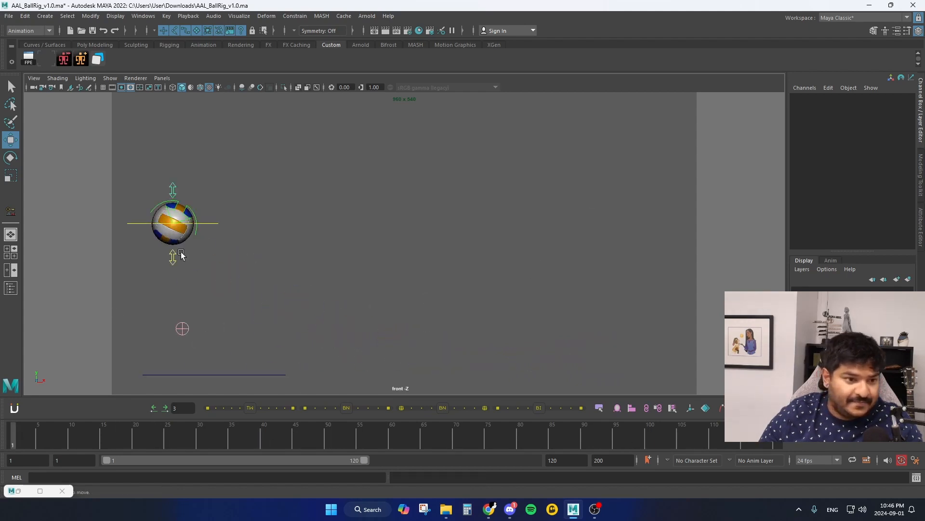
On the ball's rotation control, raise the last two Rotate Z keys together so the final key is about -1014.
left_click(196, 215)
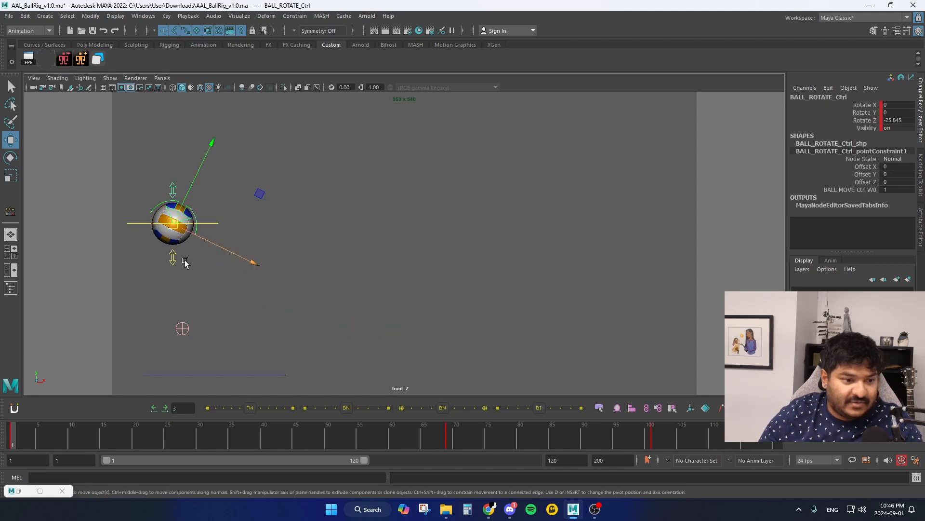
left_click(40, 491)
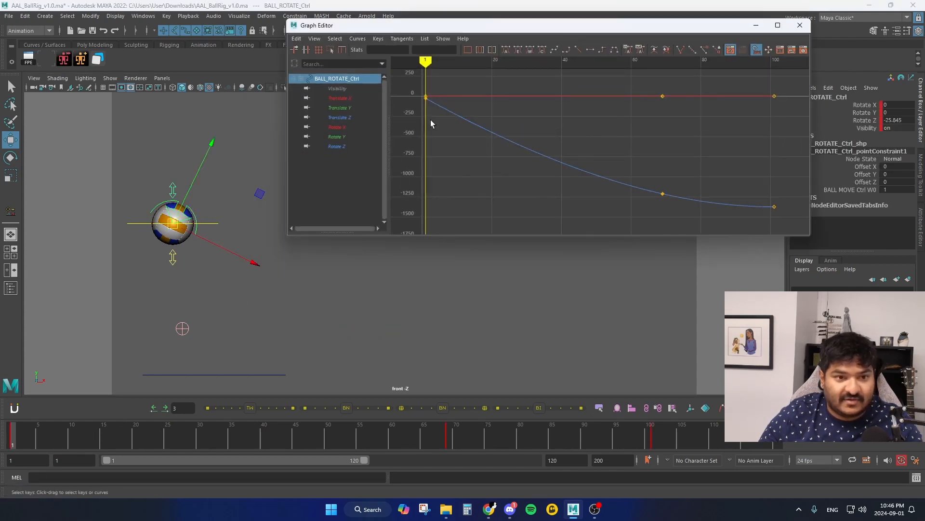
left_click(360, 116)
left_click(353, 147)
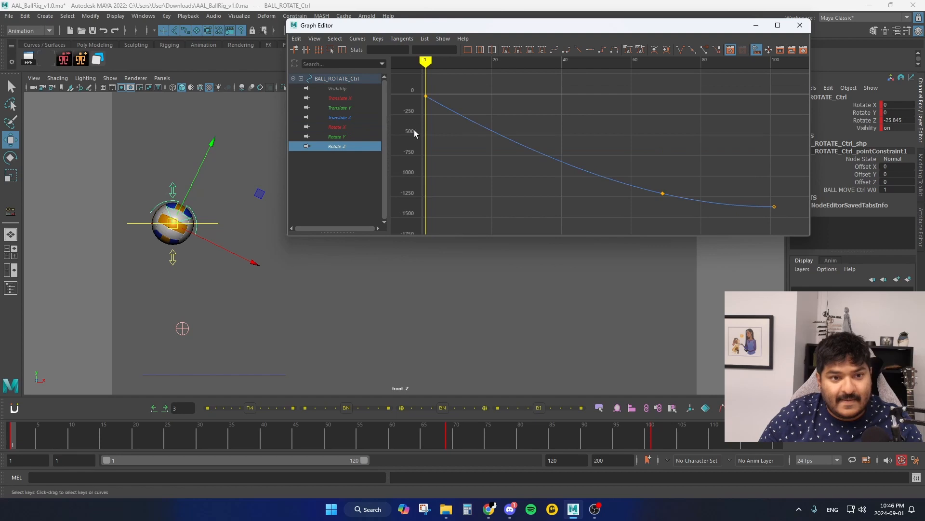
left_click_drag(418, 89, 444, 116)
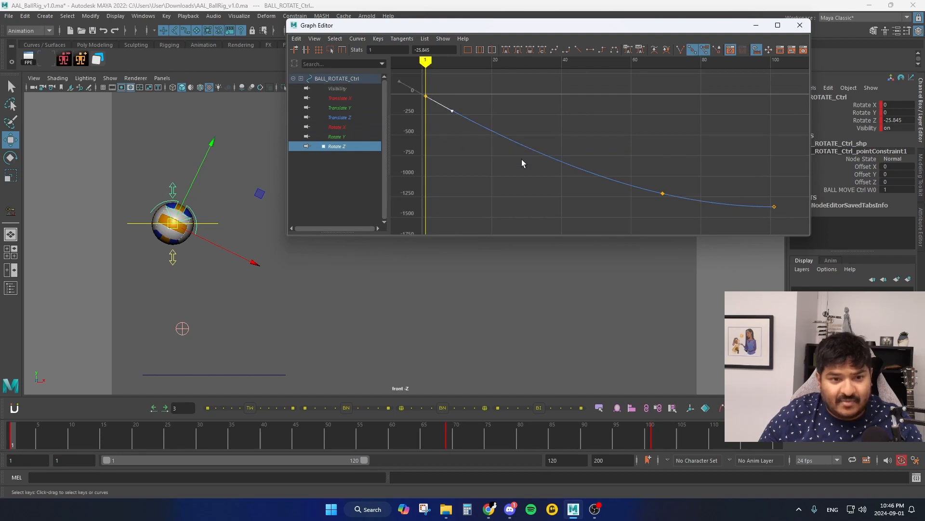
right_click_drag(523, 159, 519, 158, "alt+shift")
middle_click_drag(519, 158, 511, 166, "alt")
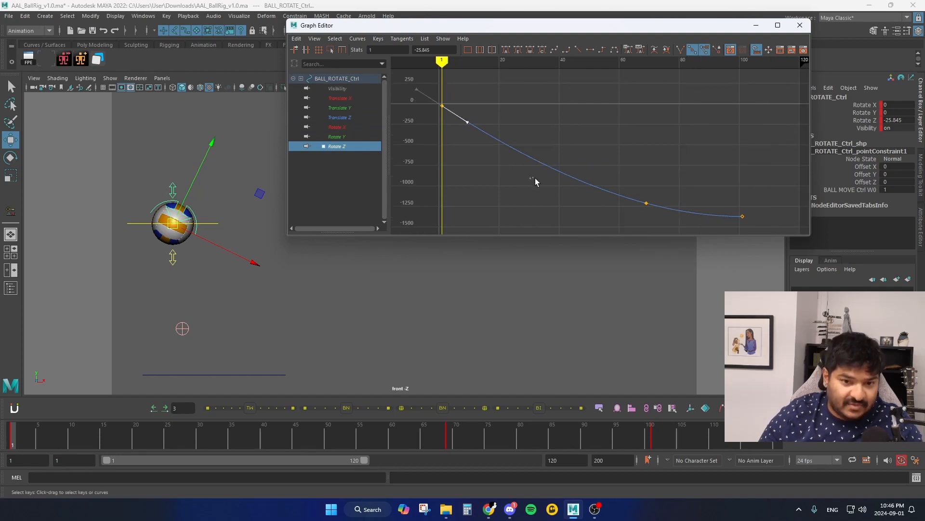
left_click_drag(533, 176, 768, 225)
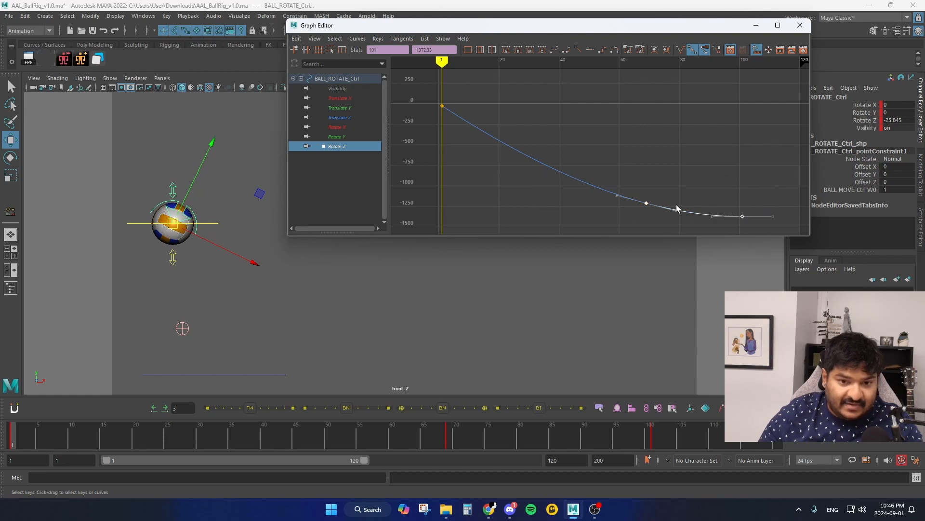
middle_click_drag(677, 208, 673, 172, "shift")
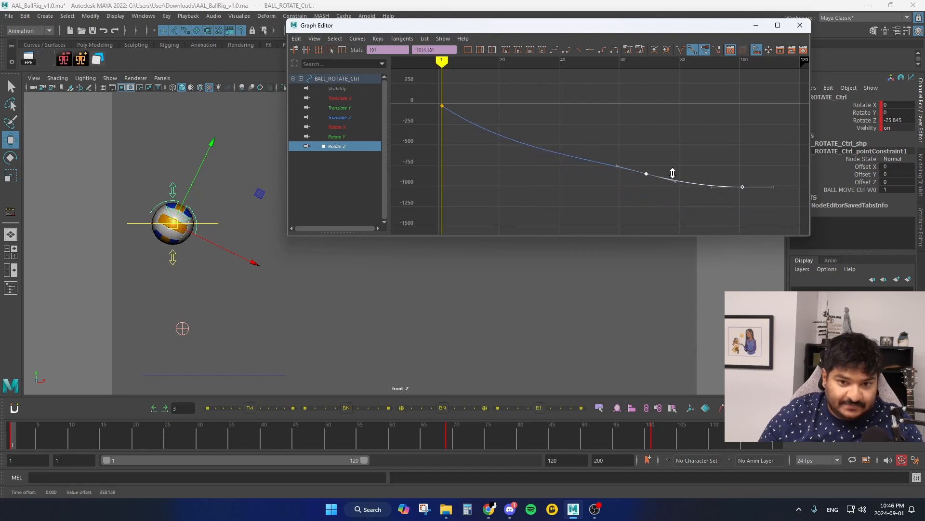
Adjust the tangent of the frame 1 Rotate Z key so the curve descends almost straight to the middle key.
left_click_drag(433, 93, 471, 110, "shift")
right_click_drag(479, 141, 492, 132, "alt+shift")
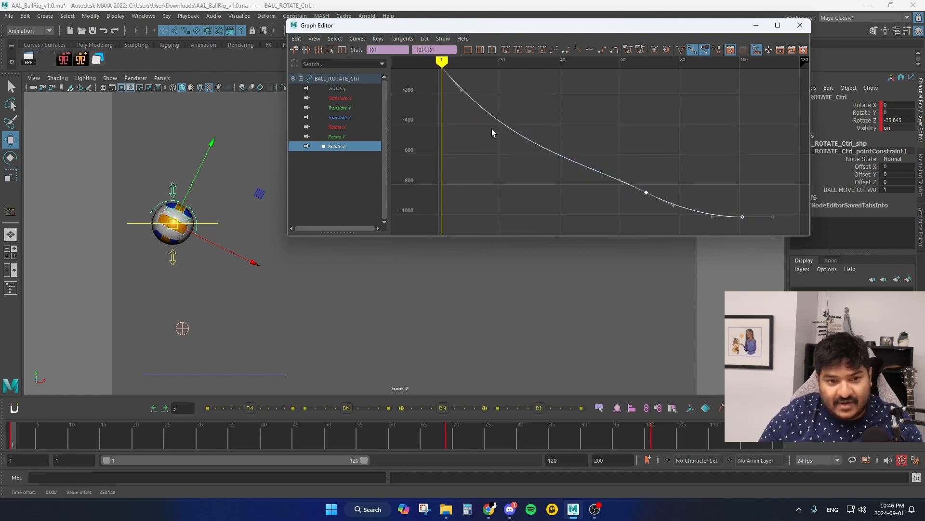
middle_click_drag(492, 132, 490, 154, "alt")
left_click_drag(459, 100, 459, 100)
middle_click_drag(473, 142, 490, 142)
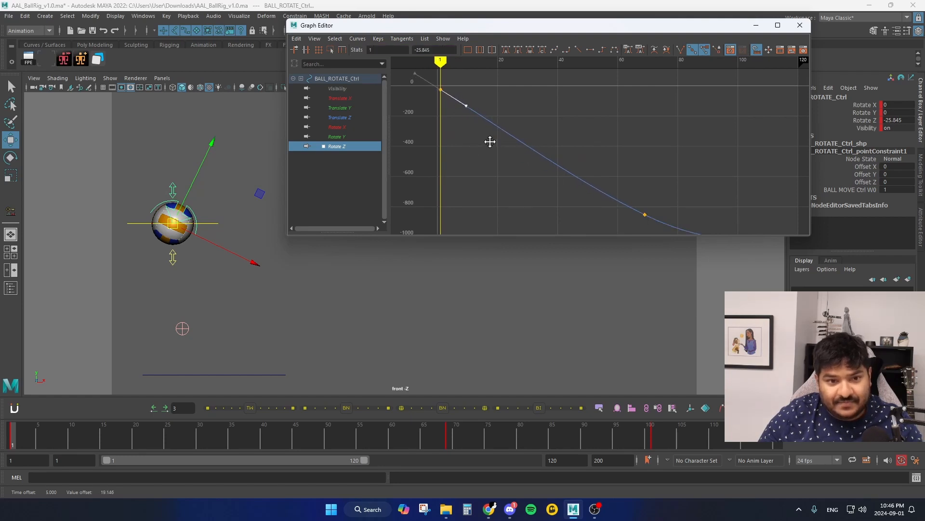
Play back the animation to check the ball's reduced rotation.
left_click(406, 221)
key("alt+v")
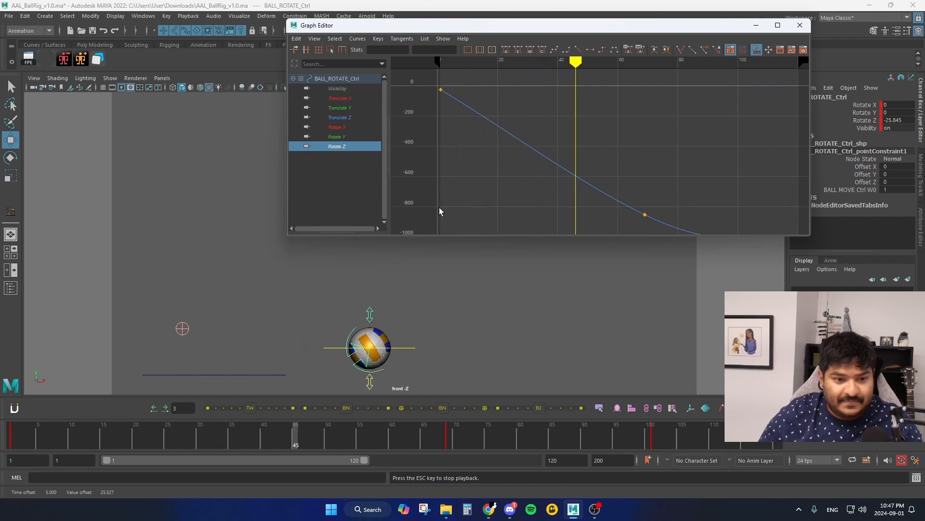
key("alt+v")
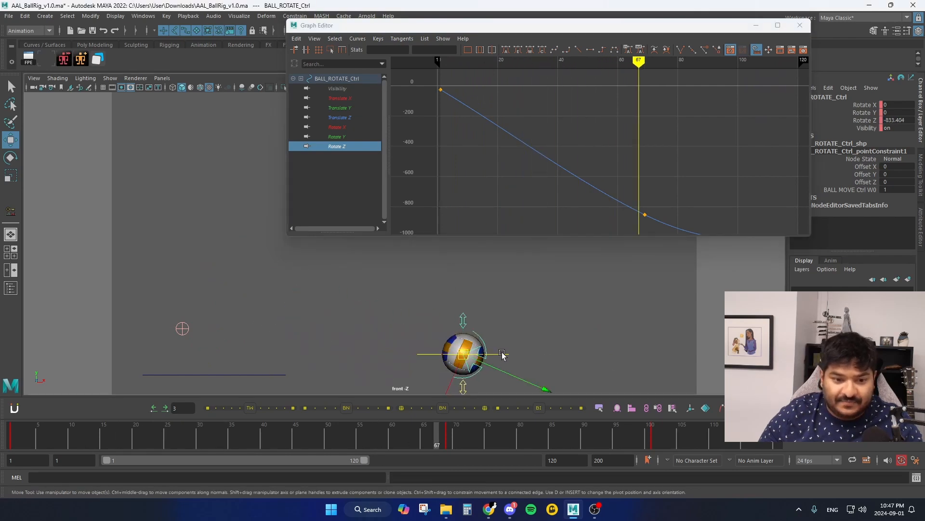
Create a motion trail for the ball's move control, showing all frames before and after the current one.
key("Up")
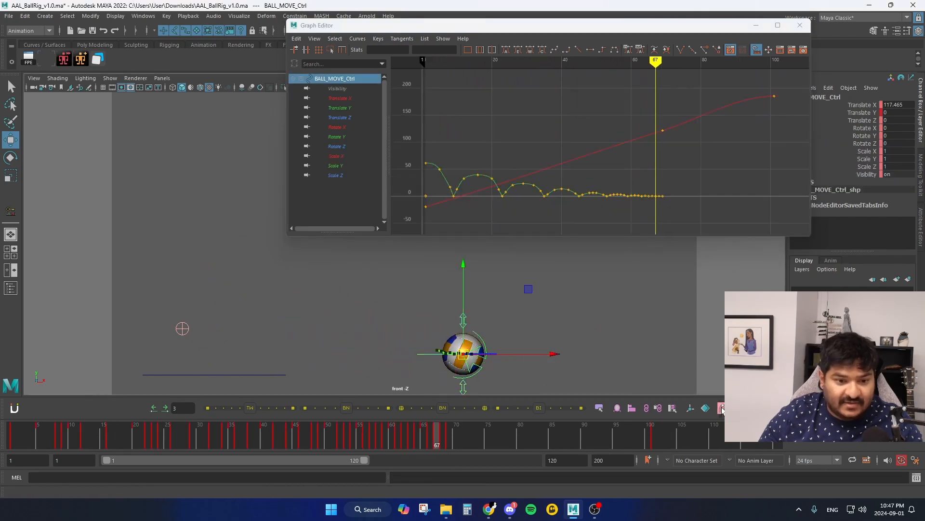
left_click(722, 408)
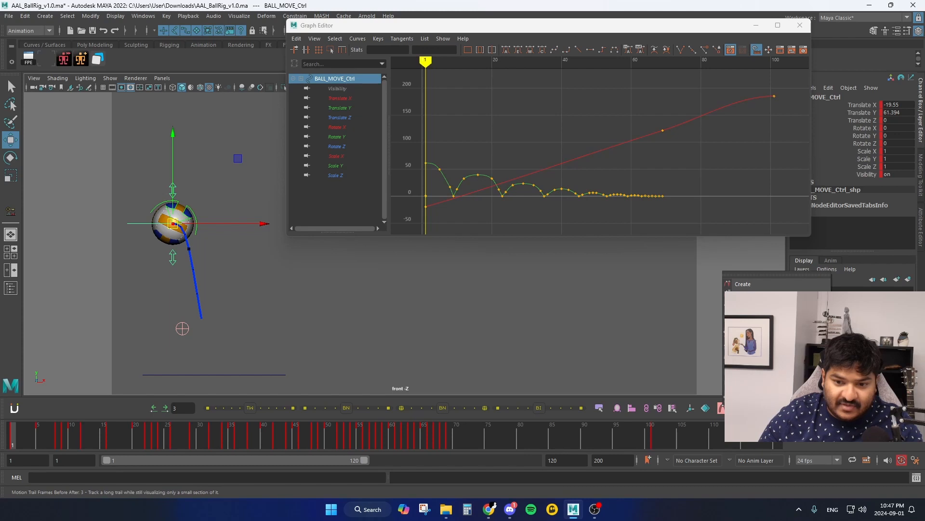
left_click(767, 360)
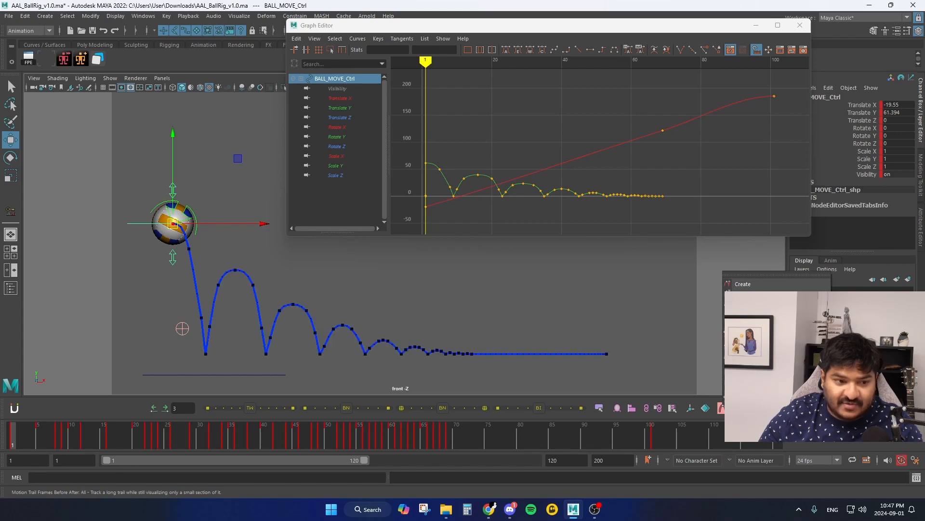
left_click(515, 320)
Play the animation from frame 1 with the motion trail and scrub to frame 40 to examine the bounce arcs.
left_click_drag(430, 435, 1, 438)
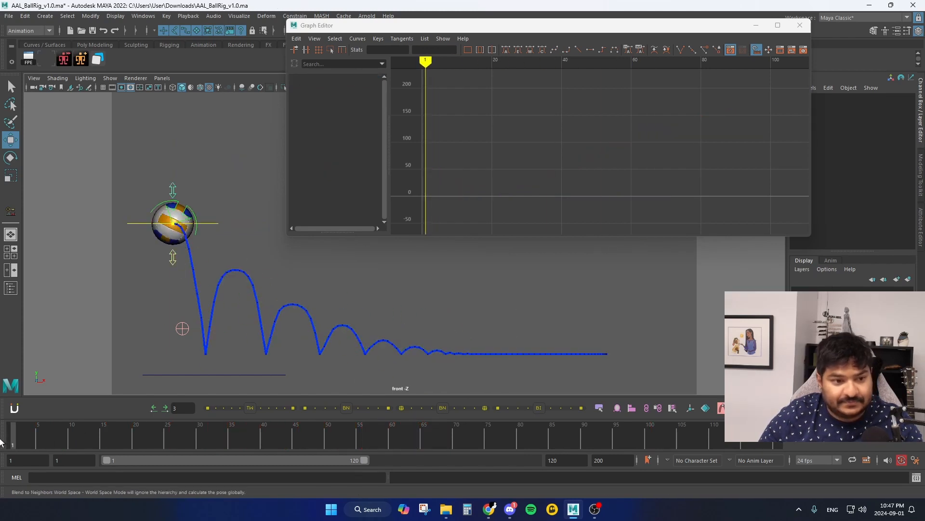
key("alt+v")
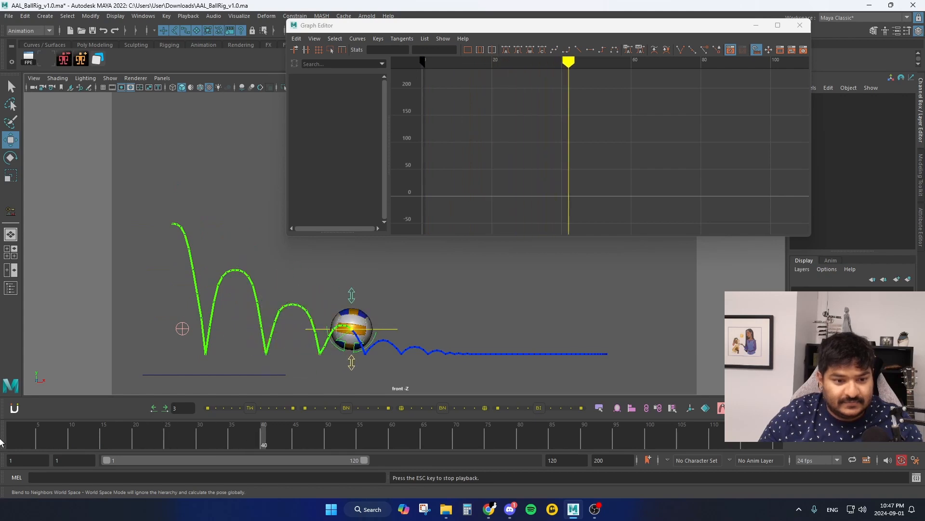
key("alt+v")
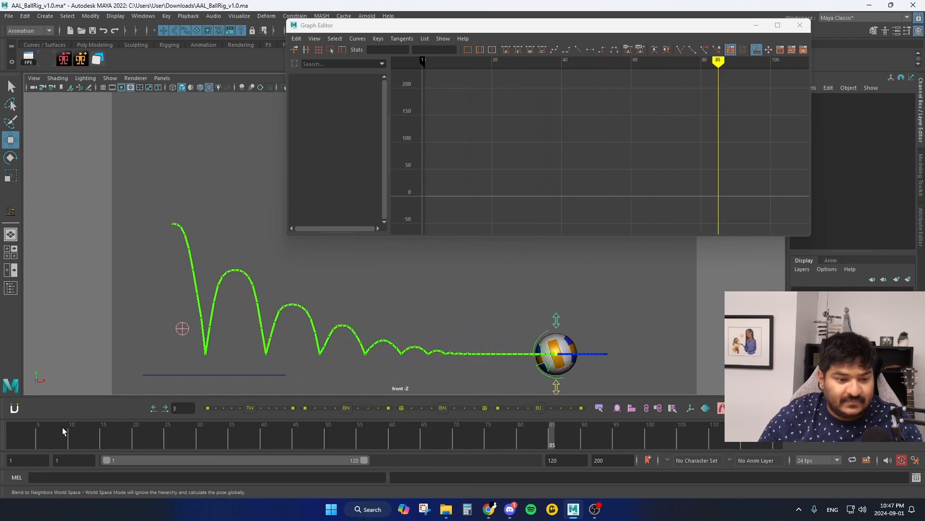
left_click_drag(166, 440, 261, 442)
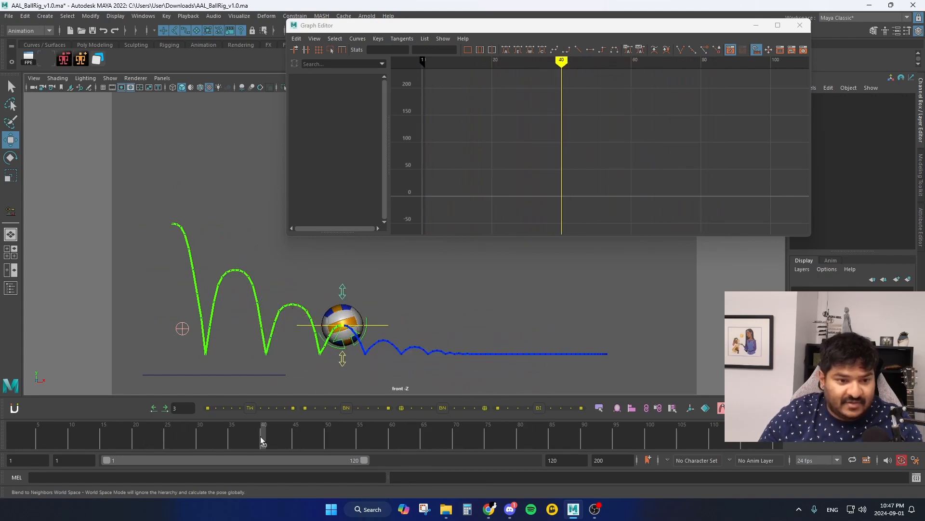
On the move control's Translate Y curve, raise the third bounce's frame 36 key to about 5.85 and frame 44 key to about 6.15.
left_click(383, 328)
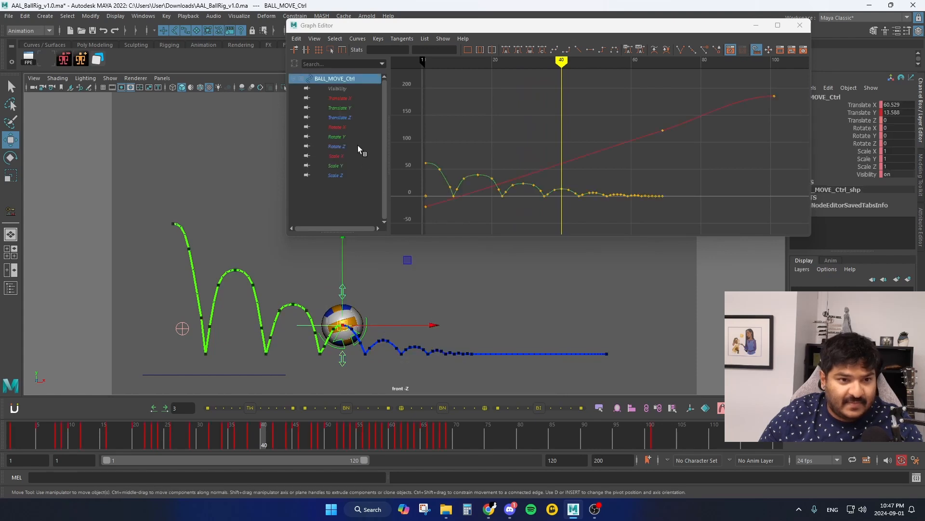
left_click(345, 108)
left_click_drag(569, 184, 579, 199)
key("f")
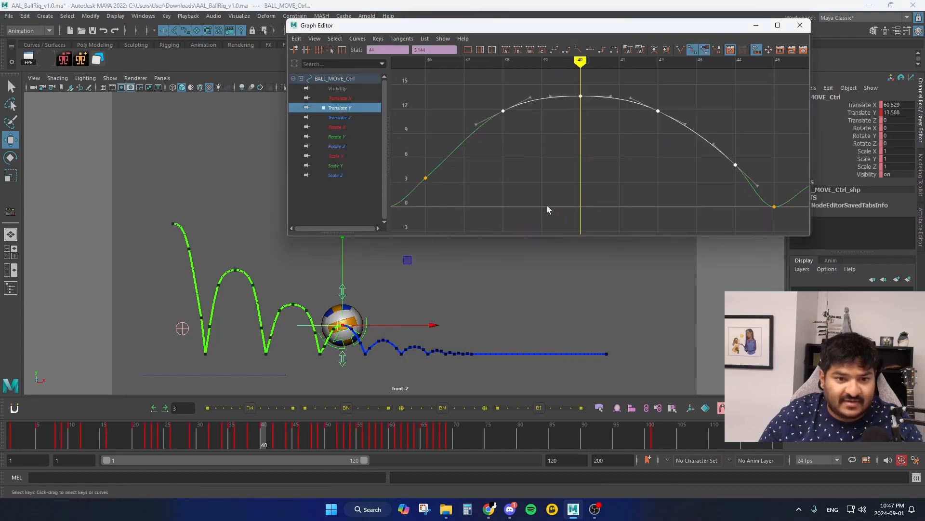
right_click_drag(602, 195, 558, 190, "alt+shift")
left_click(566, 187)
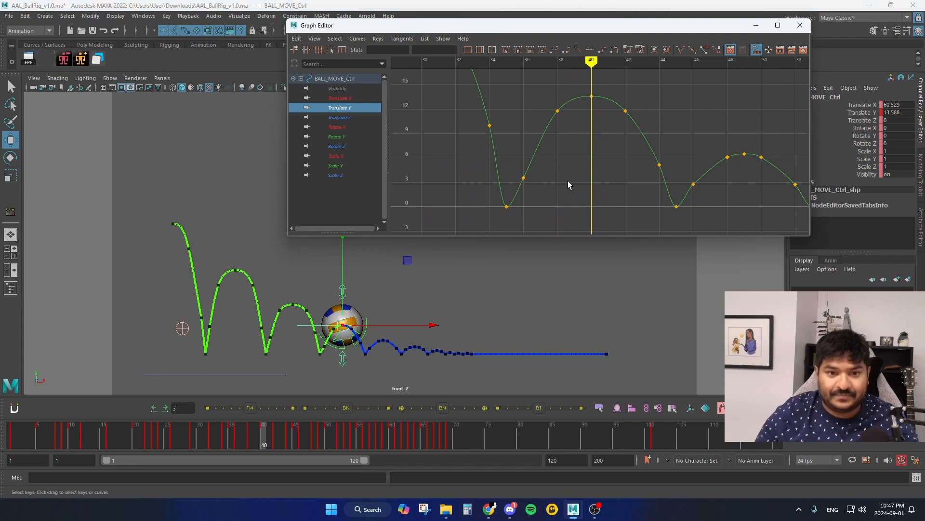
key("alt+comma")
key("alt+comma")
key("alt+comma")
key("alt+comma")
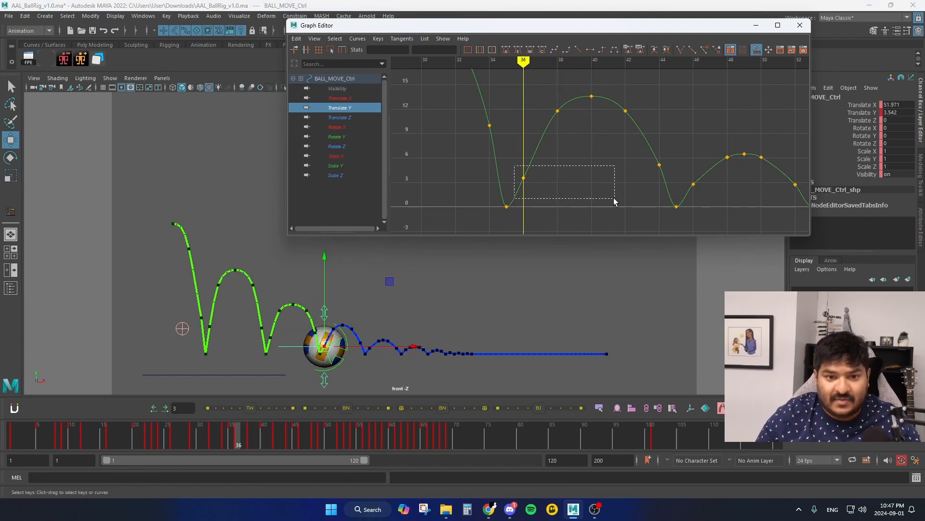
left_click_drag(615, 198, 613, 199)
middle_click_drag(607, 204, 608, 183, "shift")
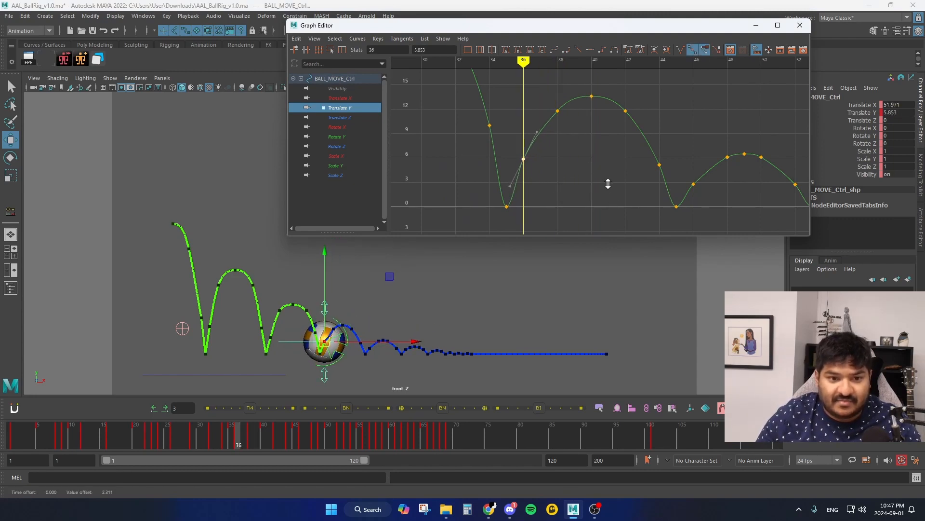
left_click_drag(667, 180, 667, 178)
middle_click_drag(669, 178, 669, 170, "shift")
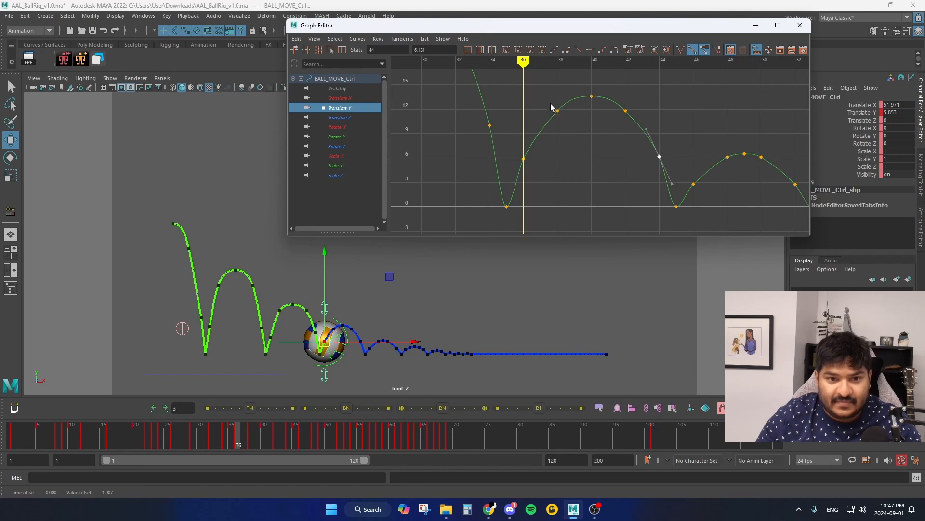
Widen the third bounce's peak by moving its frame 38 key to 37 and frame 42 key to 43, both at about 11.29.
middle_click_drag(573, 126, 560, 131, "shift")
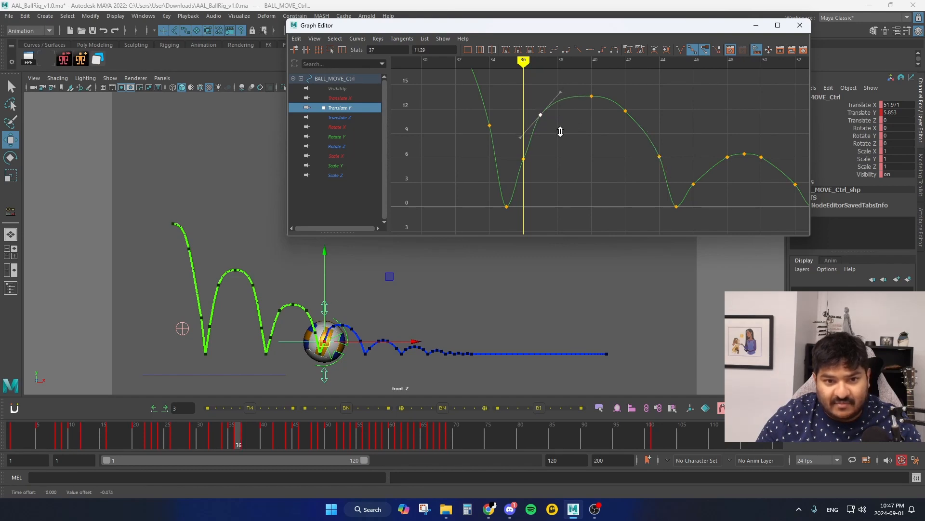
middle_click_drag(647, 109, 660, 110, "shift")
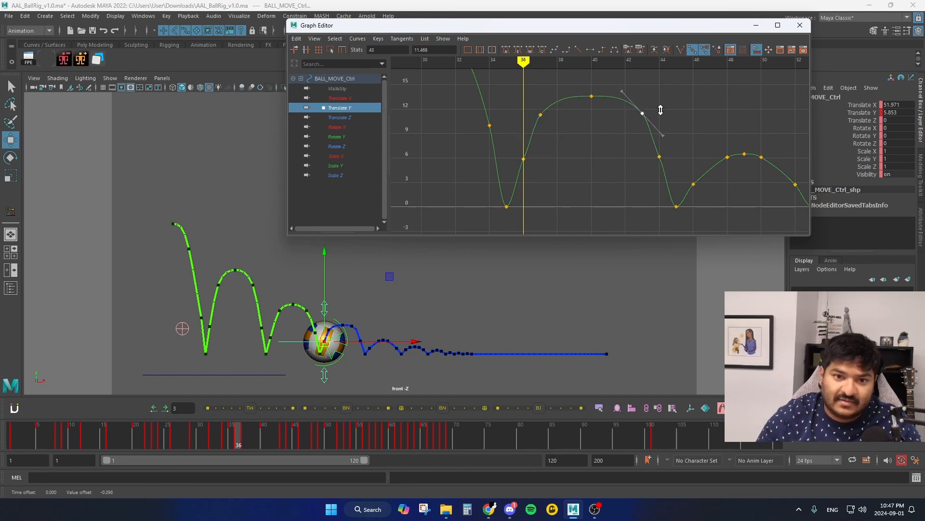
left_click(684, 105)
right_click_drag(577, 125, 582, 108, "alt+shift")
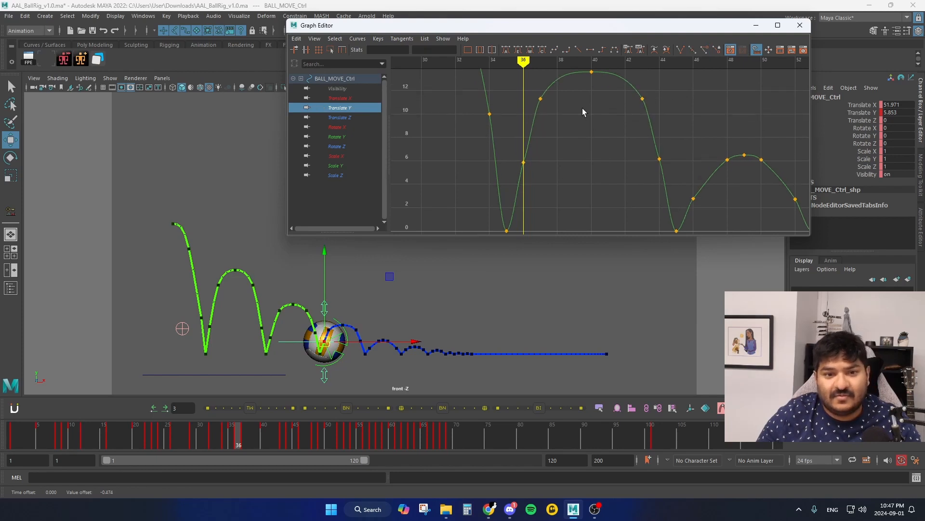
middle_click_drag(582, 108, 577, 139, "alt")
left_click_drag(529, 114, 548, 138)
left_click_drag(540, 100, 565, 117)
left_click_drag(658, 122, 632, 139)
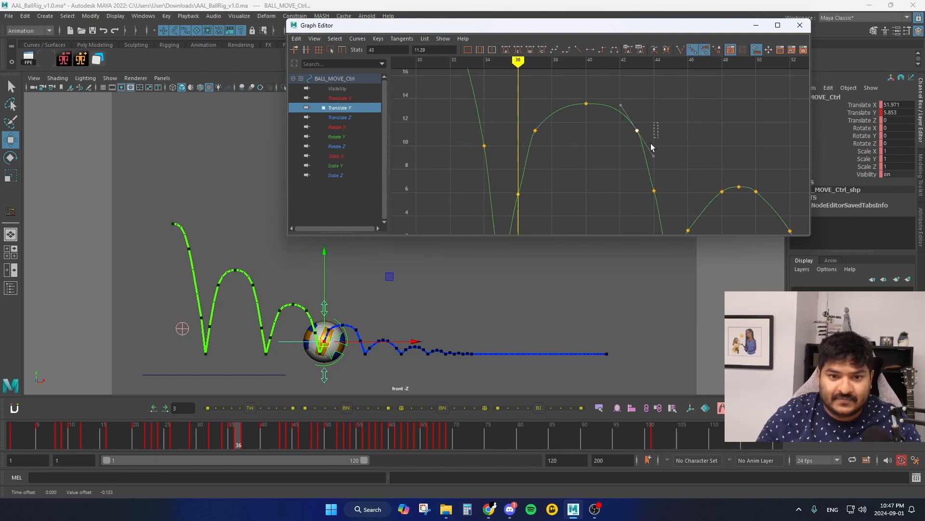
left_click(621, 166)
Widen the fourth bounce's peak by moving its frame 48 key to 47 and its frame 50 key to 51, both at about 5.7.
left_click_drag(232, 434, 1, 448)
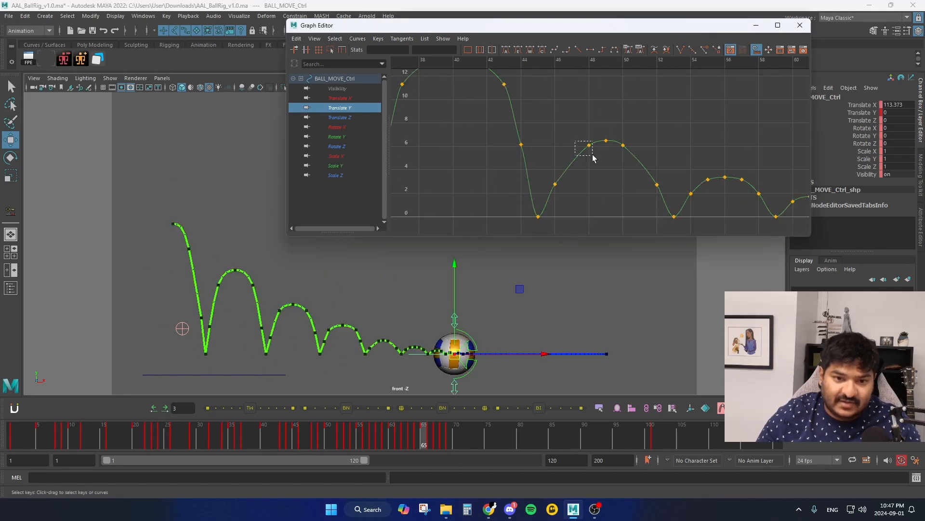
left_click(573, 145)
middle_click_drag(585, 164, 586, 172)
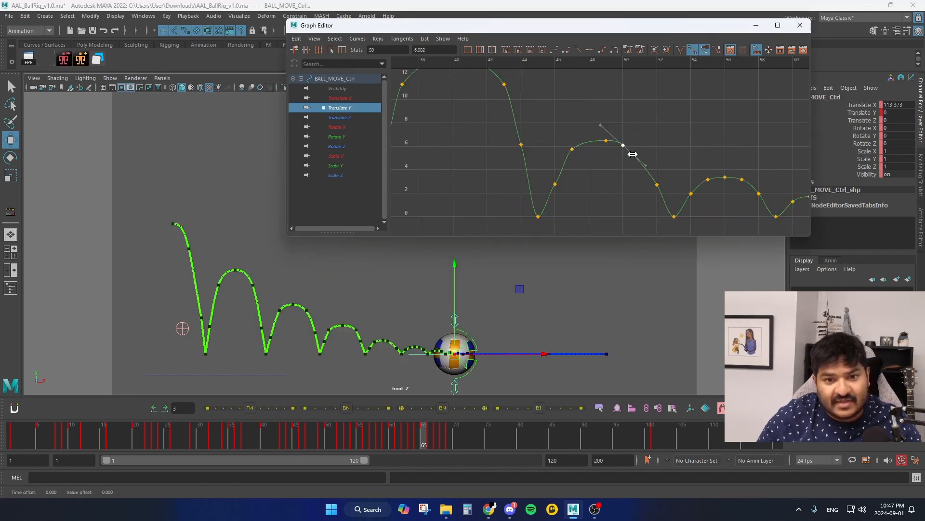
mouse_move(639, 154)
middle_mouse_down("shift")
mouse_move(646, 149)
mouse_move(645, 161)
middle_mouse_up("shift")
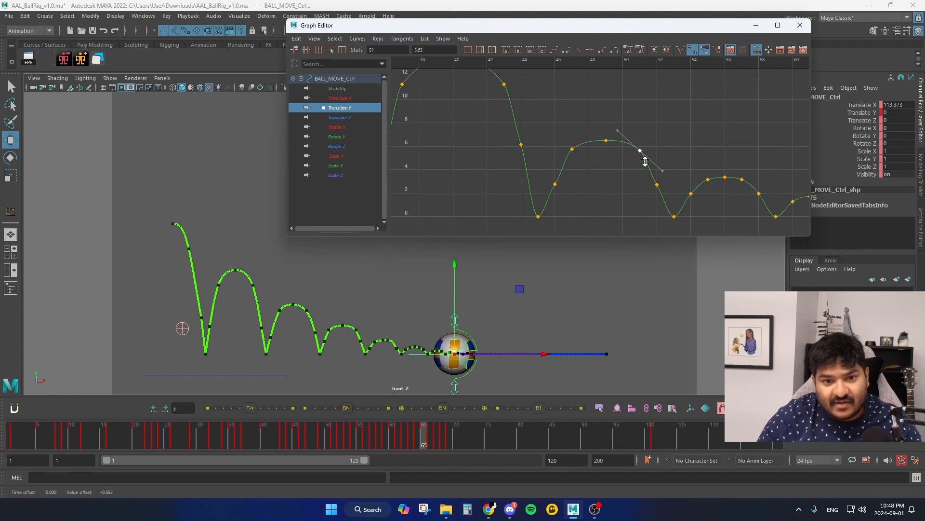
Steepen the tangents of the fourth bounce's frame 46 and frame 52 keys on the Translate Y curve.
left_click_drag(548, 173, 564, 196)
middle_click_drag(560, 158, 560, 152)
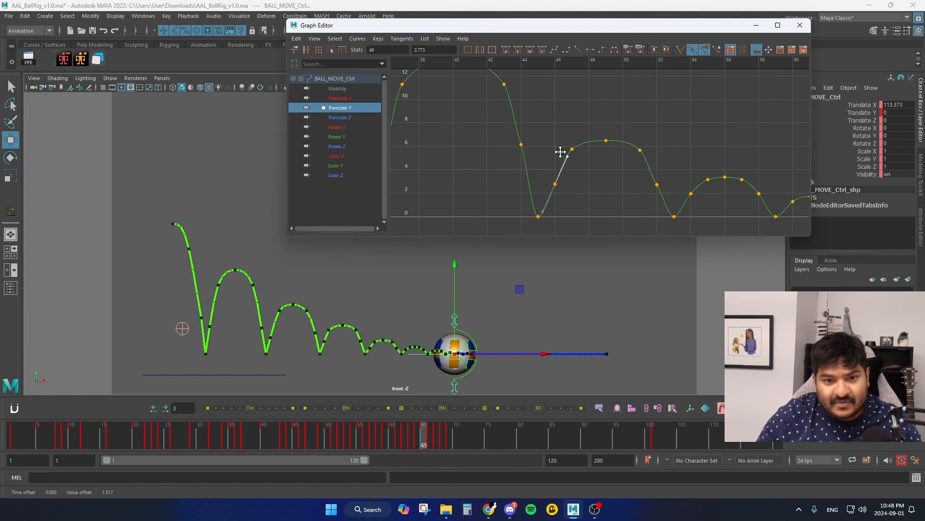
left_click_drag(665, 178, 665, 181)
left_click(664, 200)
middle_click_drag(662, 201, 662, 204)
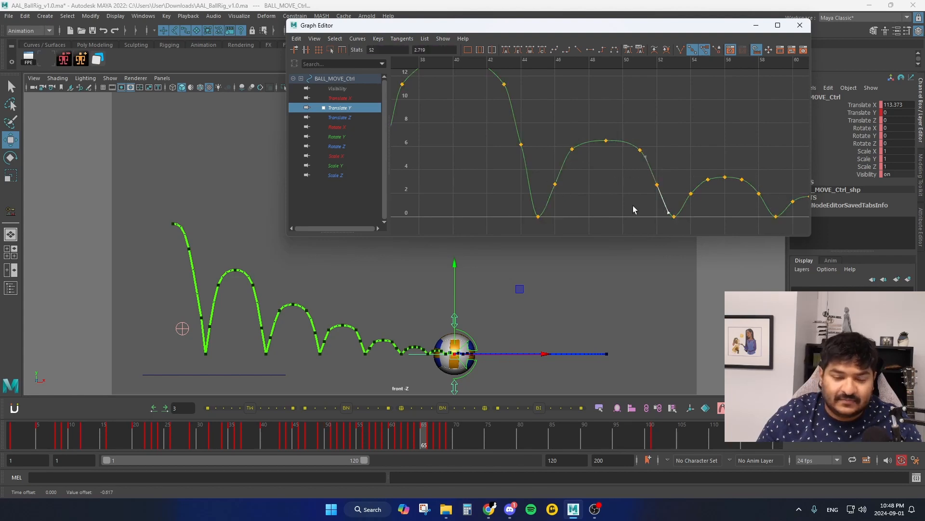
Adjust the tangents of the fourth bounce's frame 47 and frame 51 keys to smooth both shoulders of the peak.
right_click_drag(633, 210, 635, 192, "alt")
middle_click_drag(626, 189, 597, 213, "alt")
right_click_drag(584, 206, 582, 196, "alt")
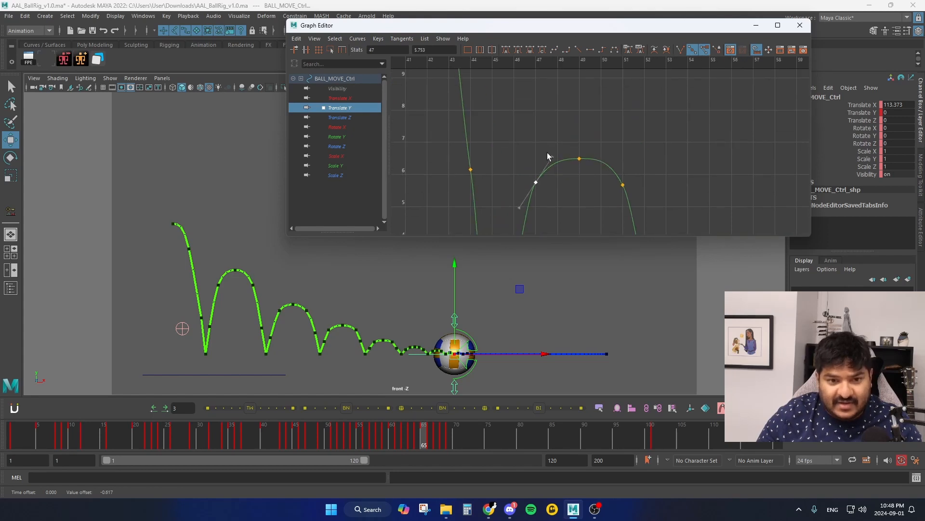
left_click(623, 185)
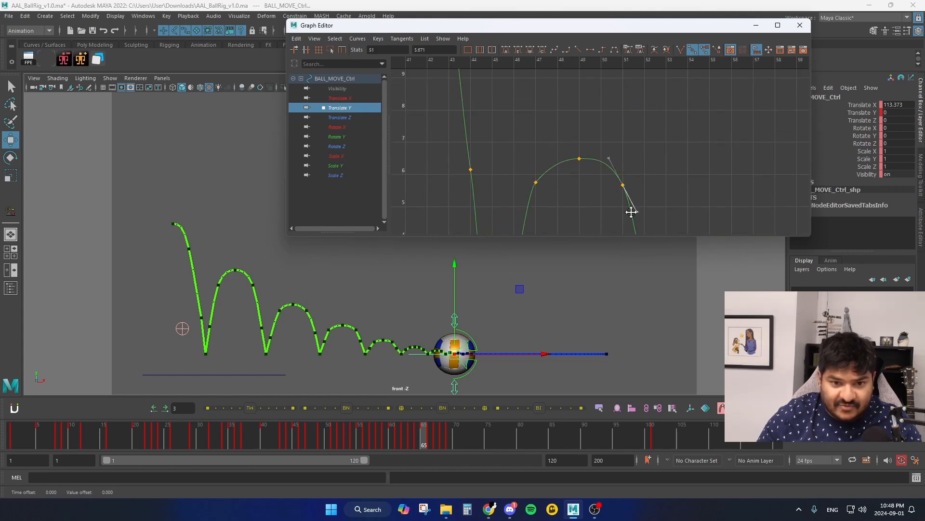
middle_click_drag(631, 211, 637, 211)
left_click(620, 206)
Go to frame 45 and adjust the tangents of the third bounce's frame 44 and frame 36 keys for faster ground contacts.
right_click_drag(588, 187, 586, 210, "alt+shift")
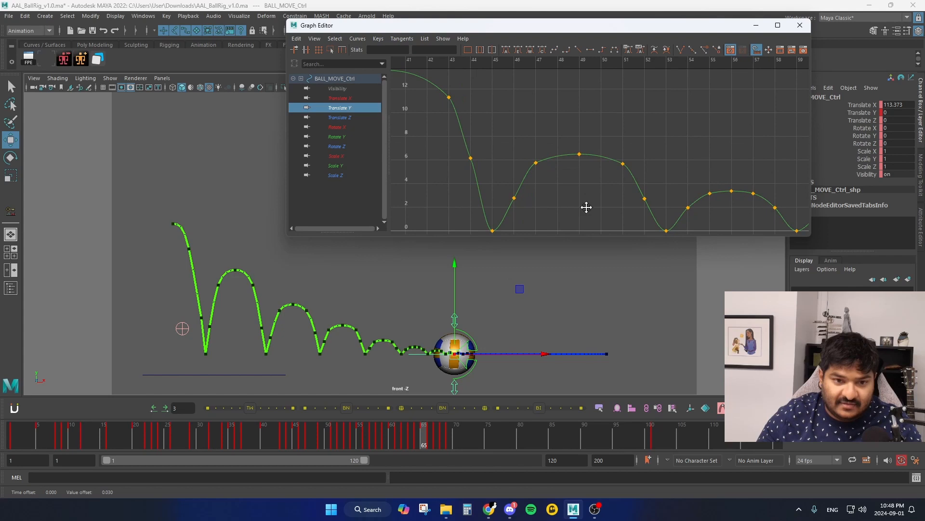
middle_click_drag(585, 207, 538, 185, "alt")
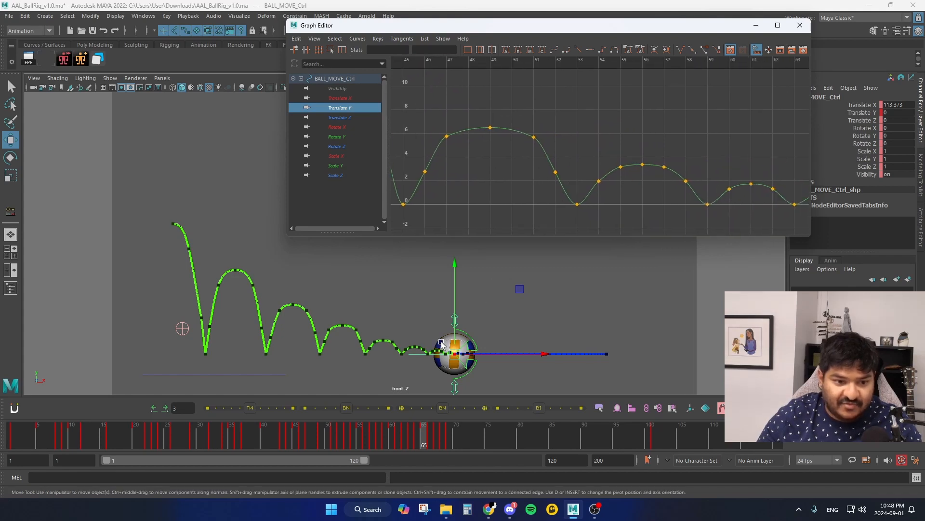
left_click_drag(331, 439, 296, 441)
middle_click_drag(492, 198, 622, 190, "alt")
right_click_drag(621, 188, 620, 191, "alt+shift")
left_click_drag(635, 186, 667, 166)
left_click_drag(666, 178, 652, 208)
middle_click_drag(652, 208, 650, 214)
left_click(476, 176)
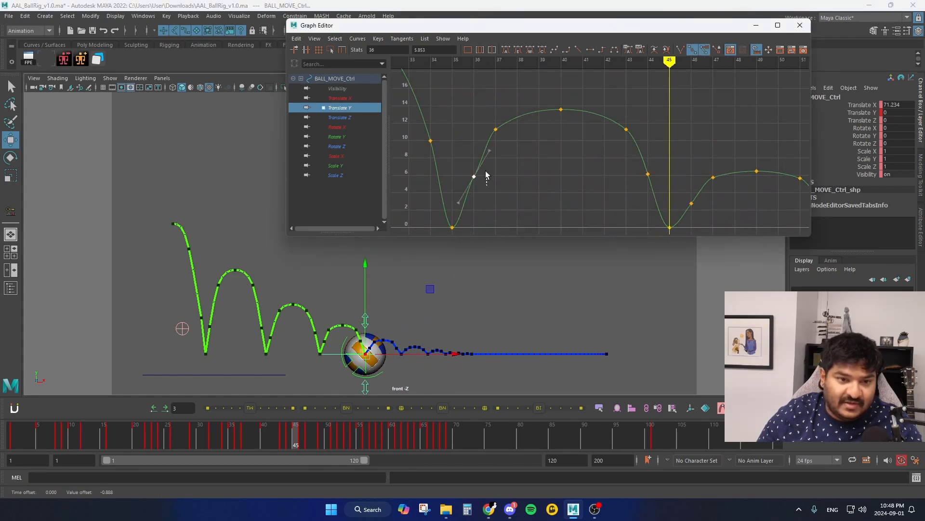
middle_click_drag(485, 154, 641, 185)
Raise the second bounce's frame 24 key to about 9.2 and its frame 34 key to about 11.48.
middle_click_drag(464, 125, 504, 152, "alt")
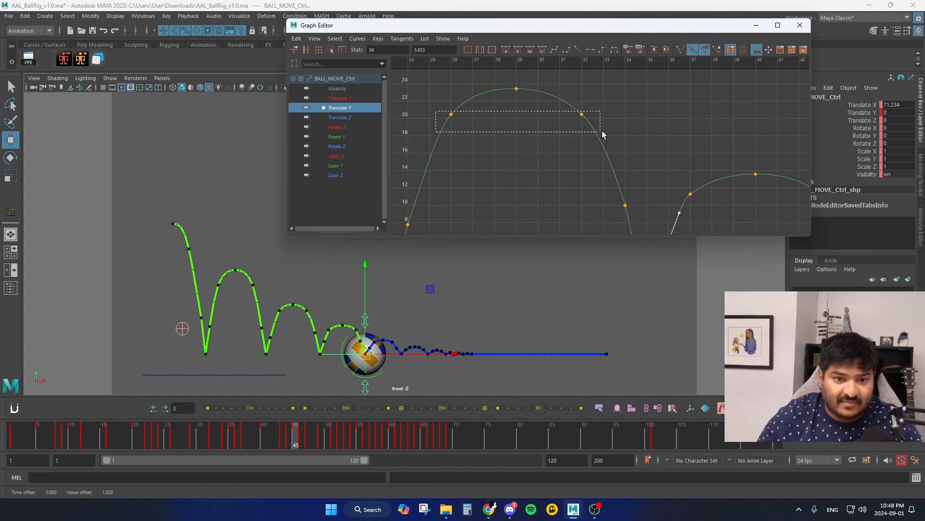
left_click_drag(602, 131, 596, 135)
middle_click_drag(537, 168, 595, 139, "alt")
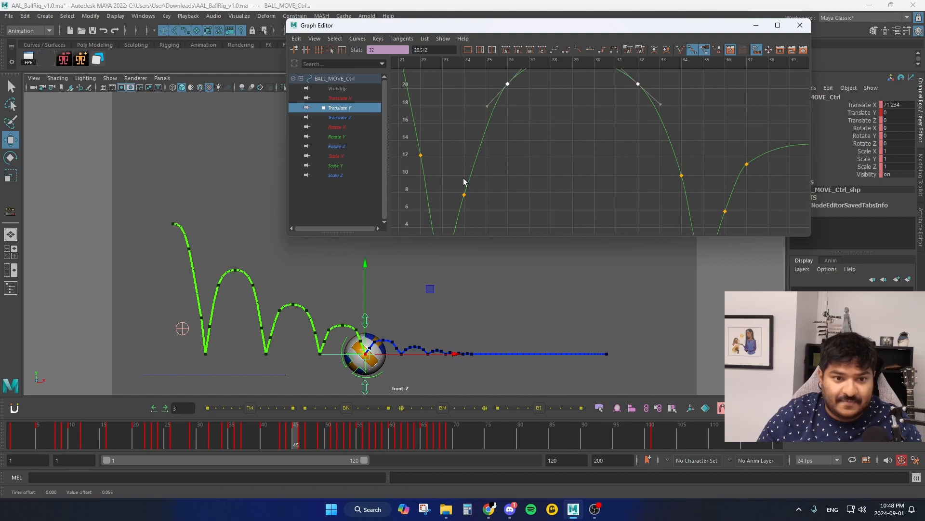
left_click_drag(620, 225, 621, 224)
left_click_drag(701, 161, 684, 161, "shift")
right_click_drag(612, 167, 609, 179, "alt+shift")
middle_click_drag(609, 180, 672, 191, "alt")
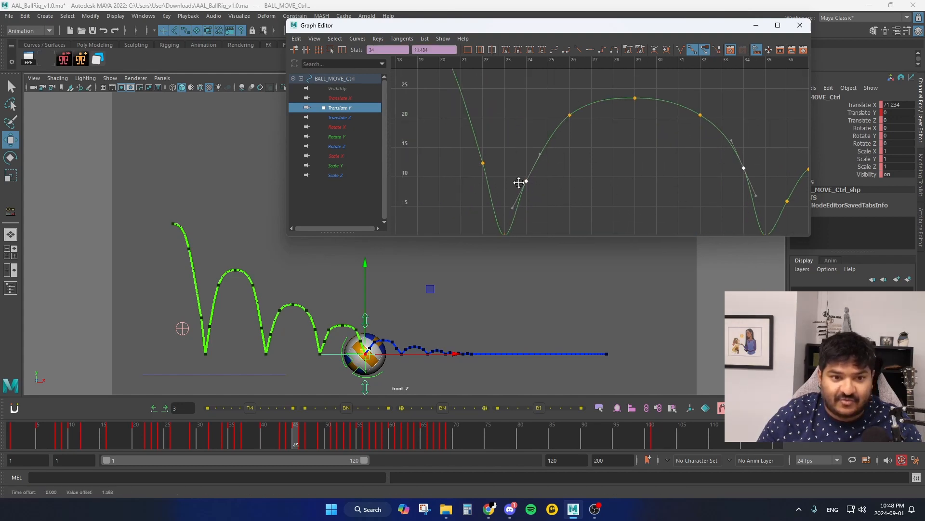
Raise the first bounce's falling key at frame 22 to about 13.4.
middle_click_drag(520, 182, 568, 208, "alt")
left_click_drag(513, 202, 548, 172)
middle_click_drag(540, 138, 579, 183, "alt")
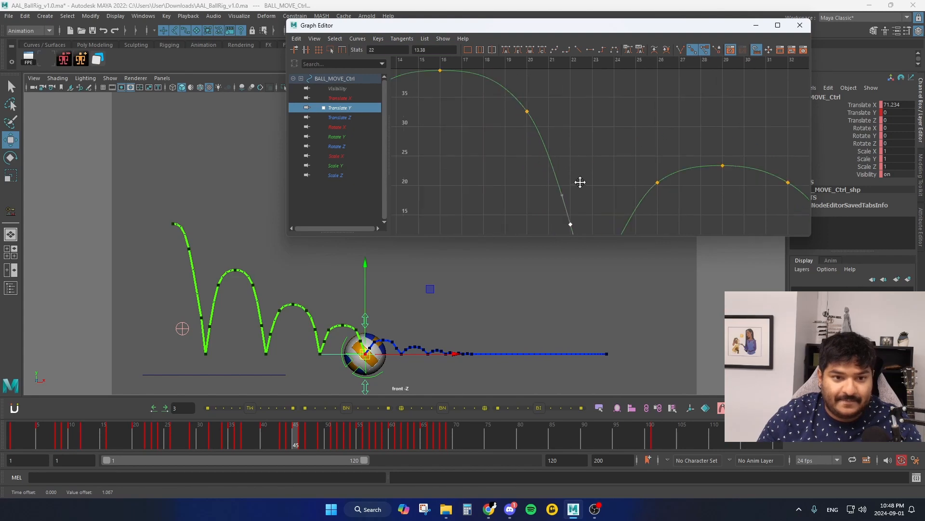
mouse_move(595, 168)
middle_mouse_down("alt")
mouse_move(659, 182)
mouse_move(596, 172)
middle_mouse_up("alt")
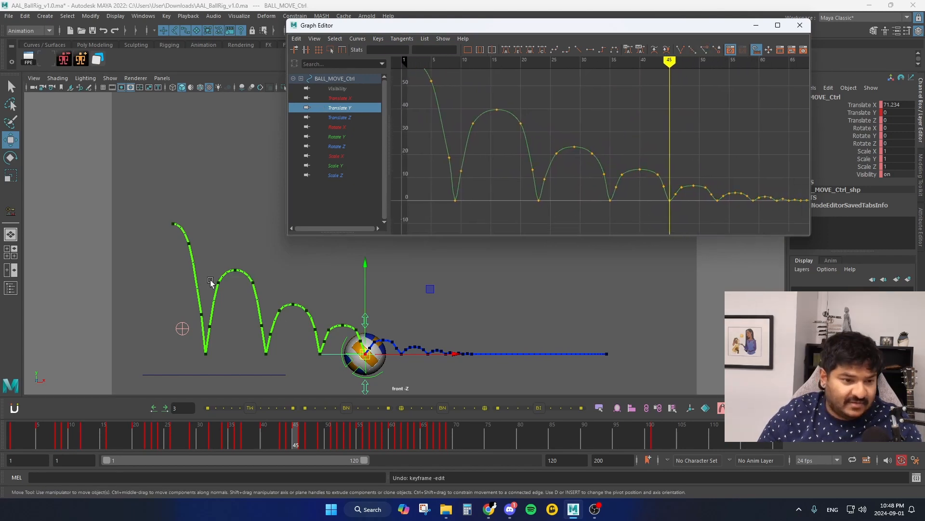
Play the animation from frame 1 to review the refined bounce arcs, and return to frame 1.
left_click_drag(294, 441, 12, 441)
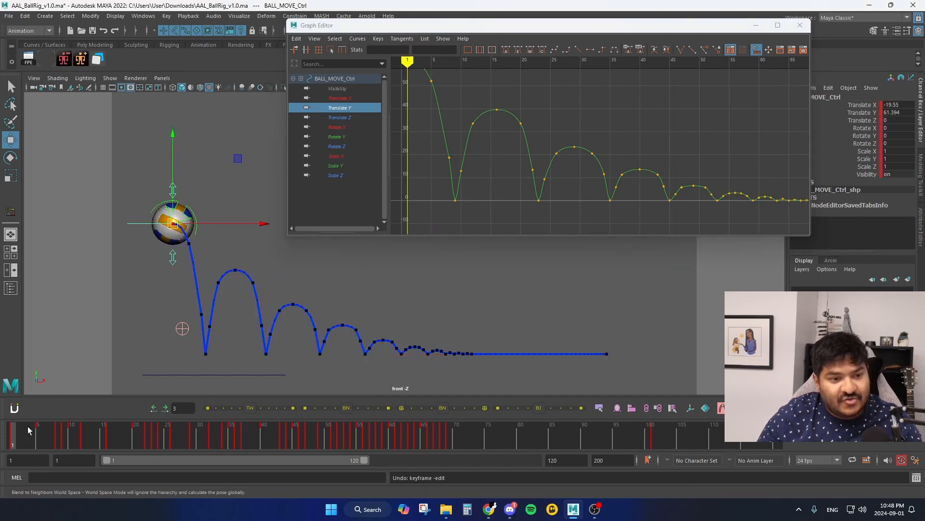
key("alt+v")
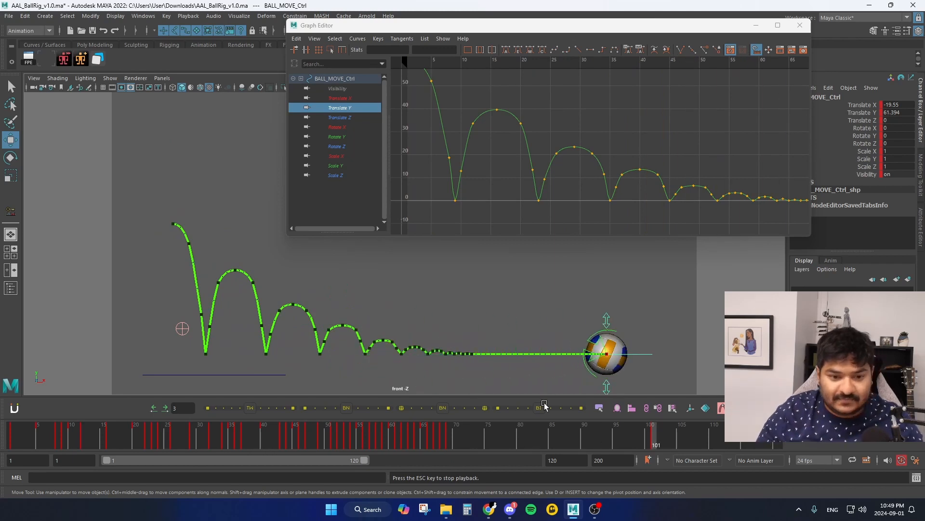
key("alt+v")
left_click_drag(456, 439, 0, 432)
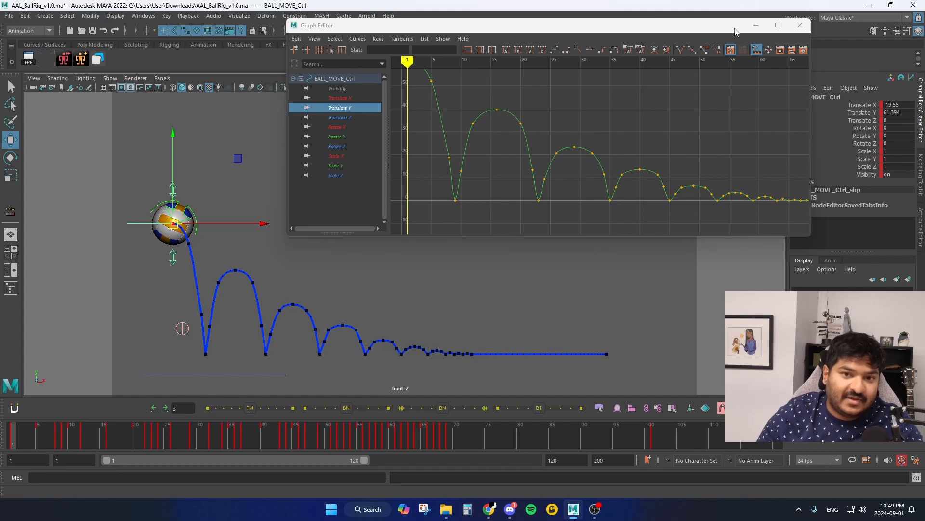
Move the Graph Editor out of the way, show the four-view layout, and change the top view to perspective framed on the ball.
left_click_drag(728, 25, 743, 13)
key("space")
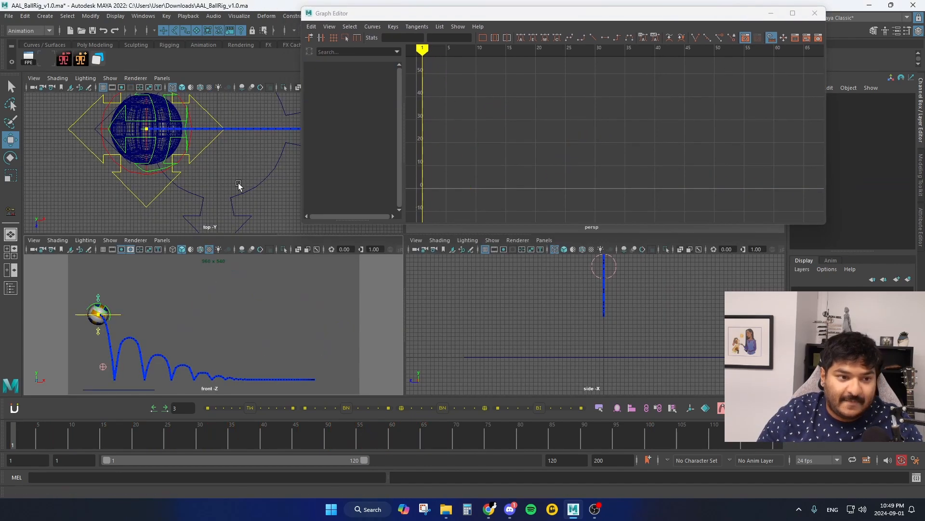
key("space")
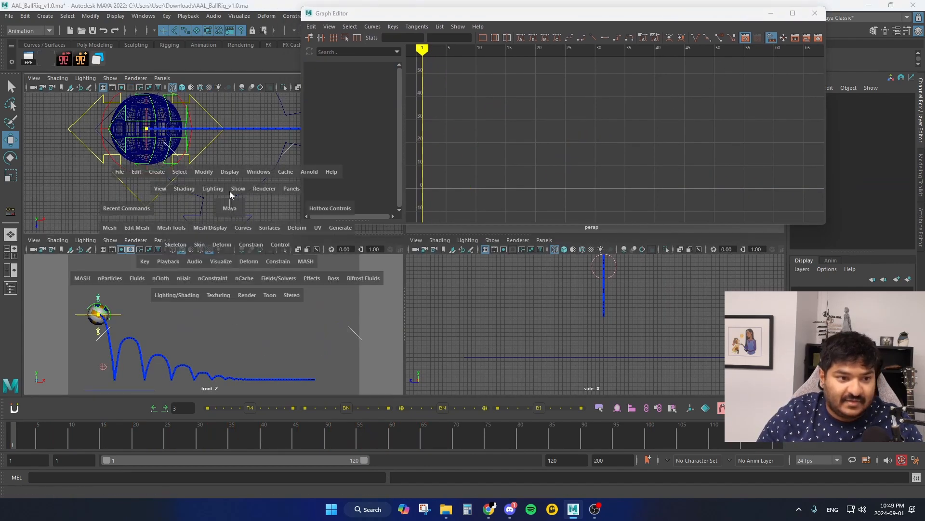
left_click_drag(230, 190, 246, 182)
right_click_drag(179, 160, 232, 166, "alt")
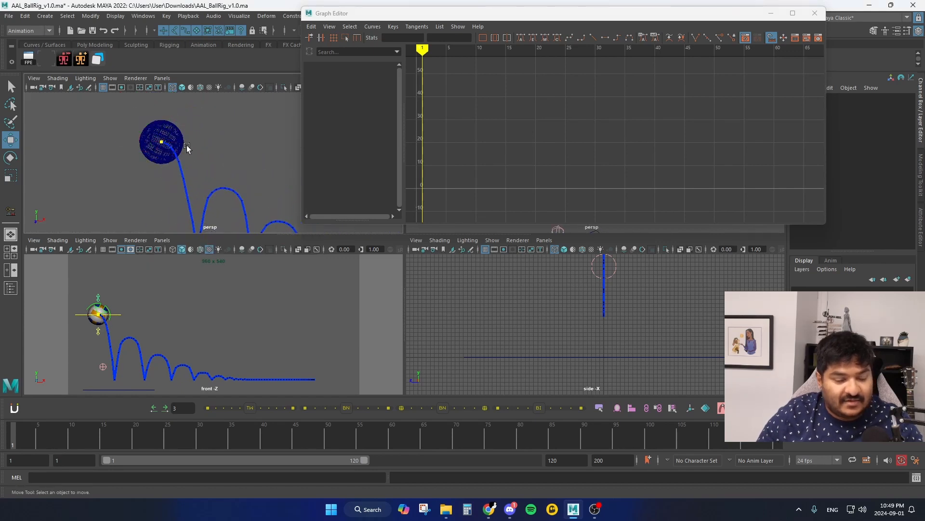
Select the ball's squash-and-stretch rotation control in the perspective view, try rotating it, and undo the rotation.
key("q")
left_click(150, 154)
key("e")
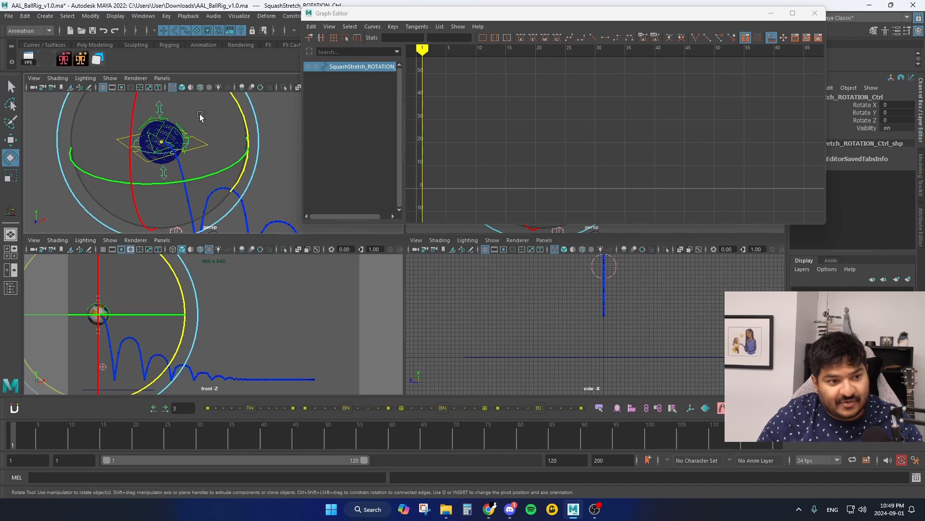
left_click_drag(231, 120, 213, 85)
key("ctrl+z")
key("ctrl+z")
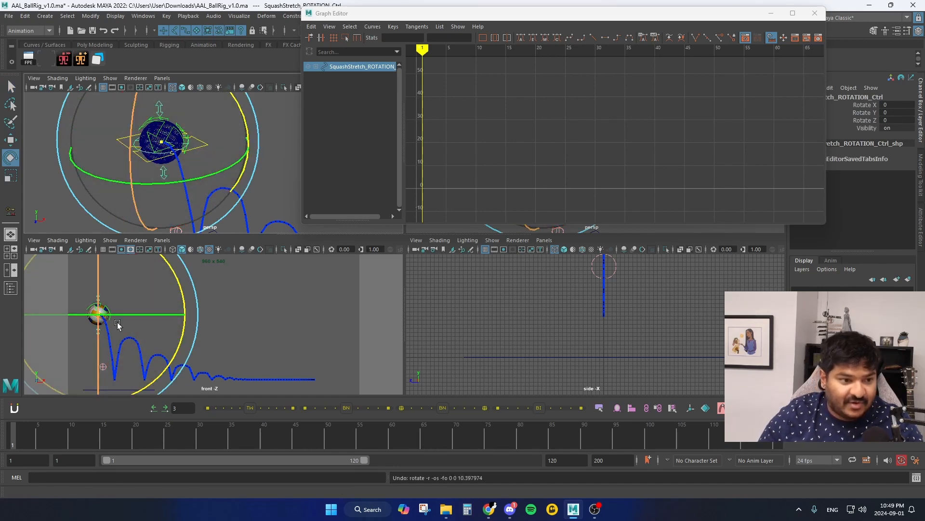
Maximise the front view, test a Z rotation of the squash-and-stretch rotation control, and undo it.
key("space")
left_click_drag(248, 272, 231, 259)
key("ctrl+z")
key("q")
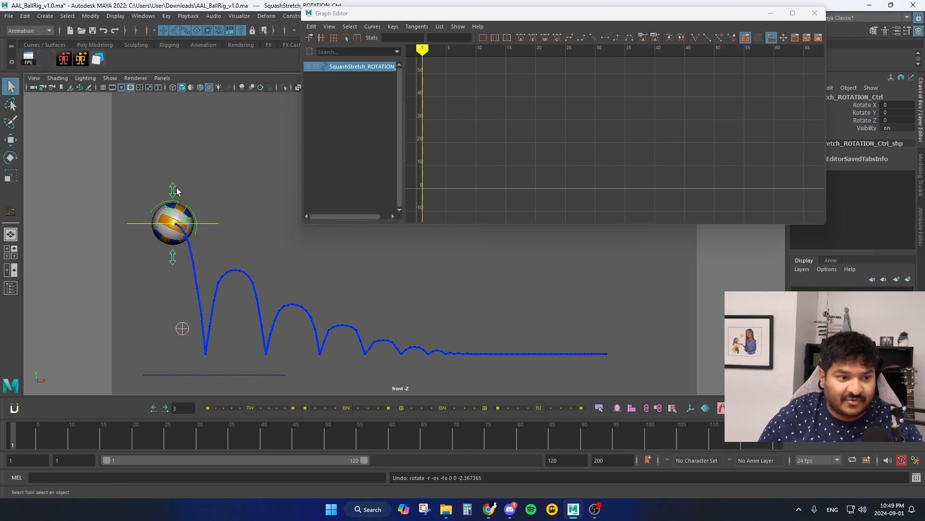
At frame 7, try stretching the ball by moving the top squash-and-stretch control upward, and undo the move.
left_click_drag(102, 427, 52, 427)
left_click(202, 254)
key("w")
left_click_drag(197, 243, 197, 225)
key("ctrl+z")
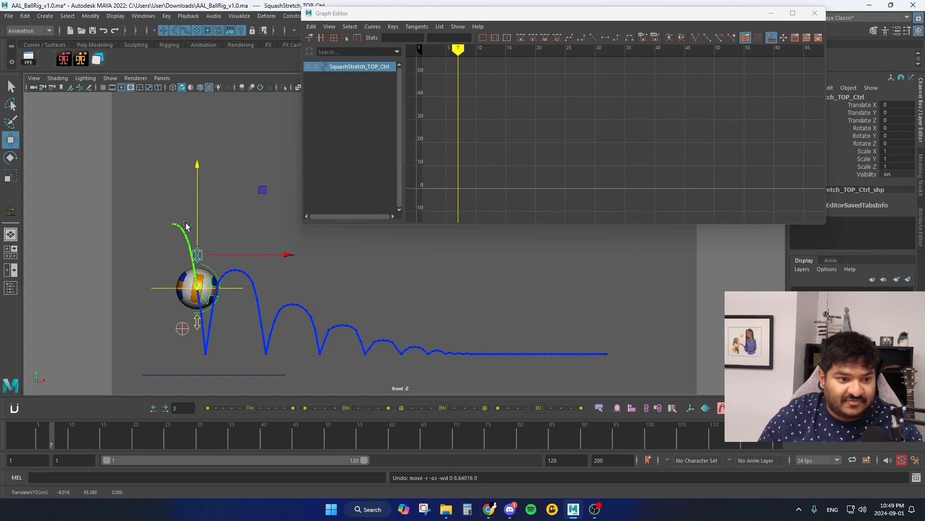
key("q")
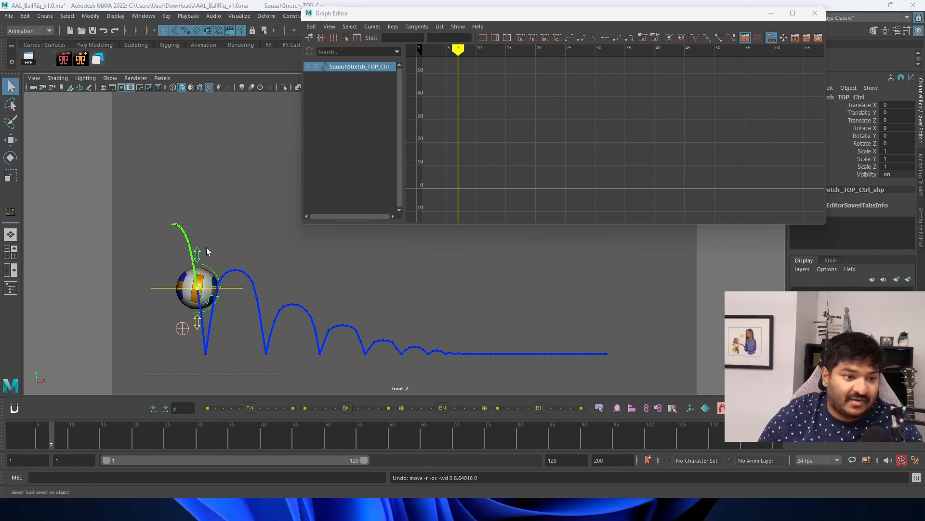
At frame 1, select the squash-and-stretch rotation control, rotate it to about 22.88 in Z, and set a key.
key("space")
key("space")
key("alt+shift+v")
key("Up")
key("e")
left_click_drag(240, 280, 256, 248)
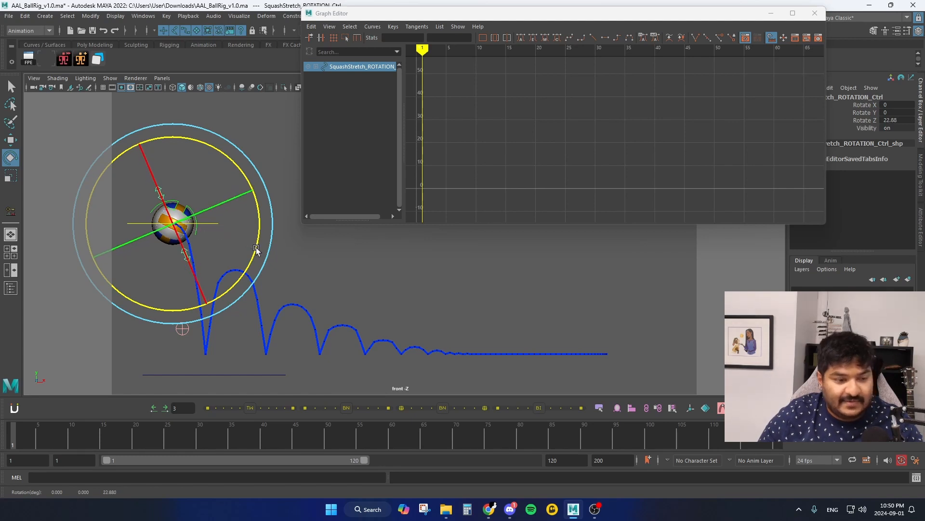
key("s")
Step forward to the first ground contact at frame 9 and set the rotation control's Rotate Z to 0.
key("alt+period")
key("alt+period")
key("alt+period")
key("alt+period")
key("alt+period")
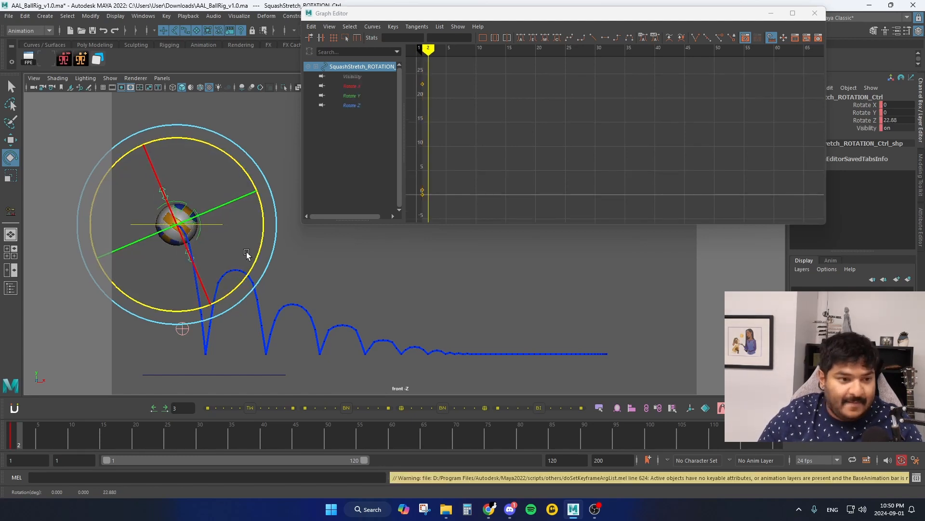
key("alt+period")
key("alt+period")
key("alt+period")
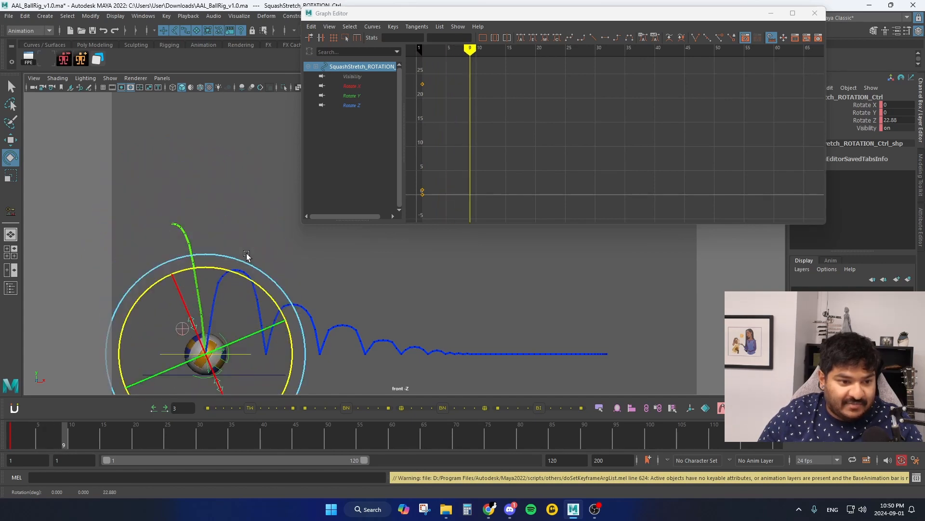
key("alt+period")
key("alt+comma")
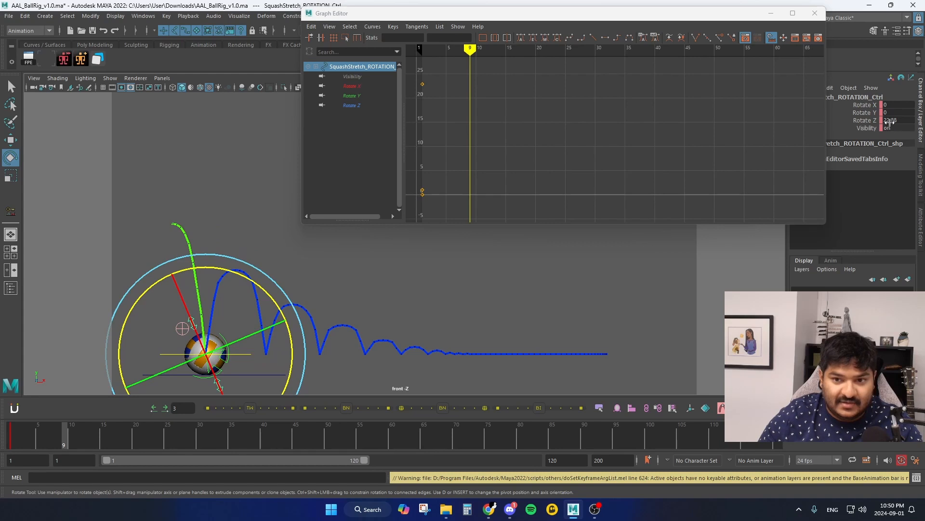
type("0")
key("Return")
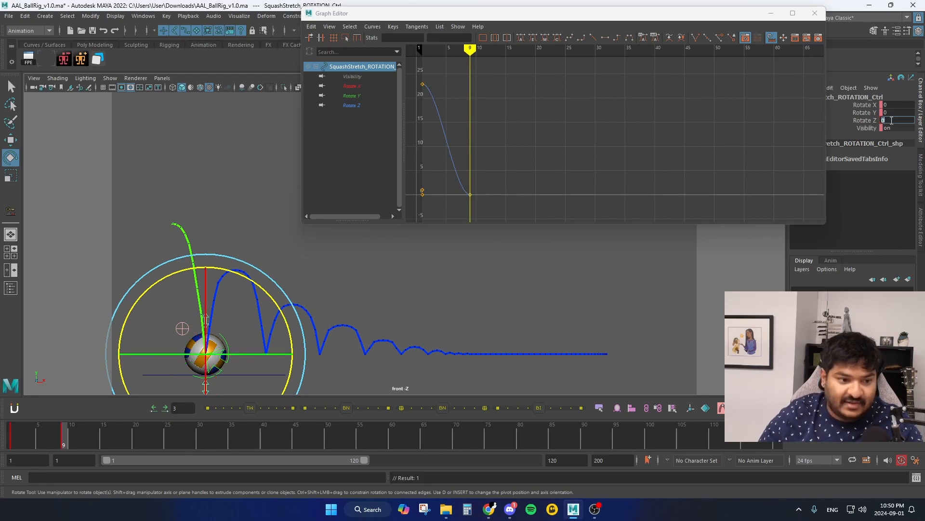
At frame 8, key the rotation control's Rotate Z at about 10.5 to match the fall path, and return to frame 9.
key("q")
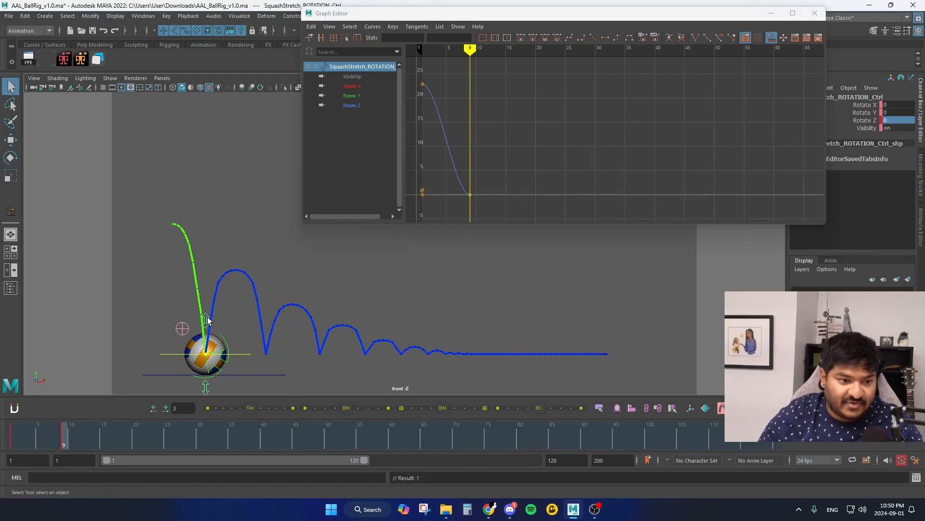
key("e")
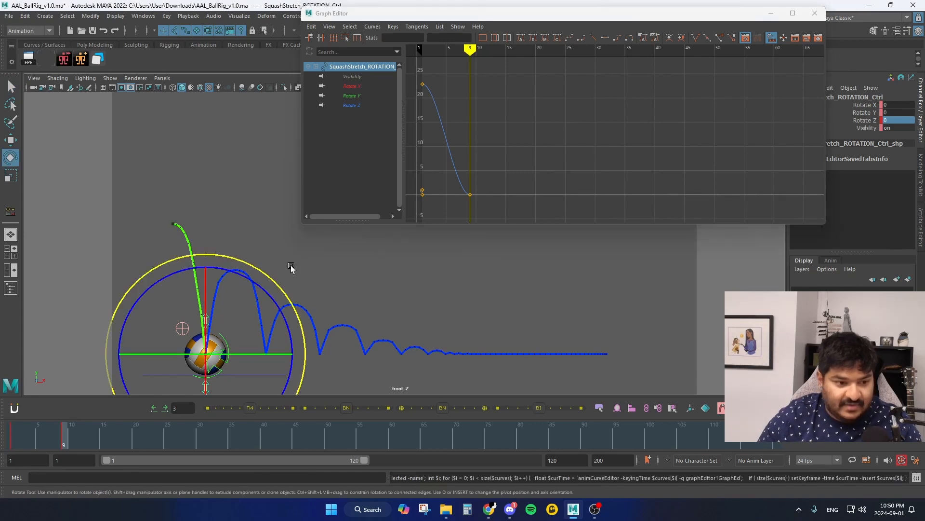
key("alt+comma")
left_click_drag(282, 279, 273, 268)
key("s")
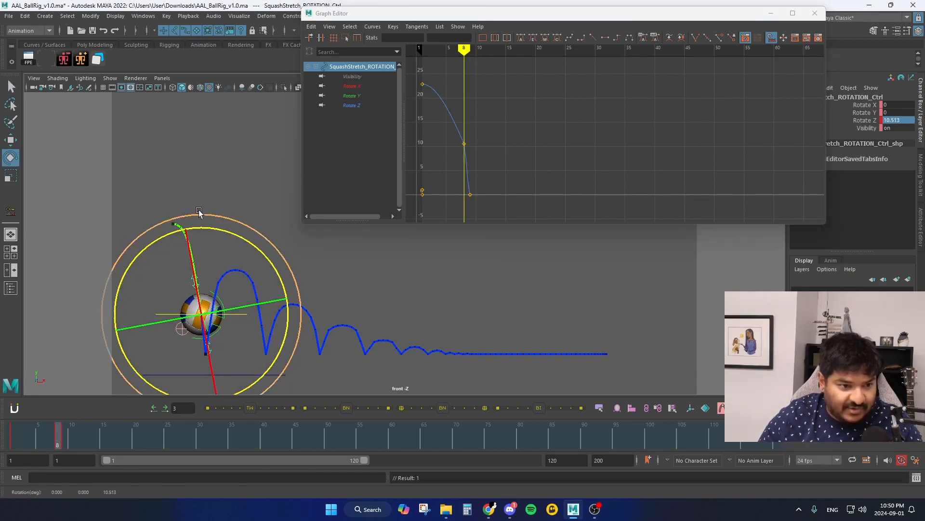
key("alt+period")
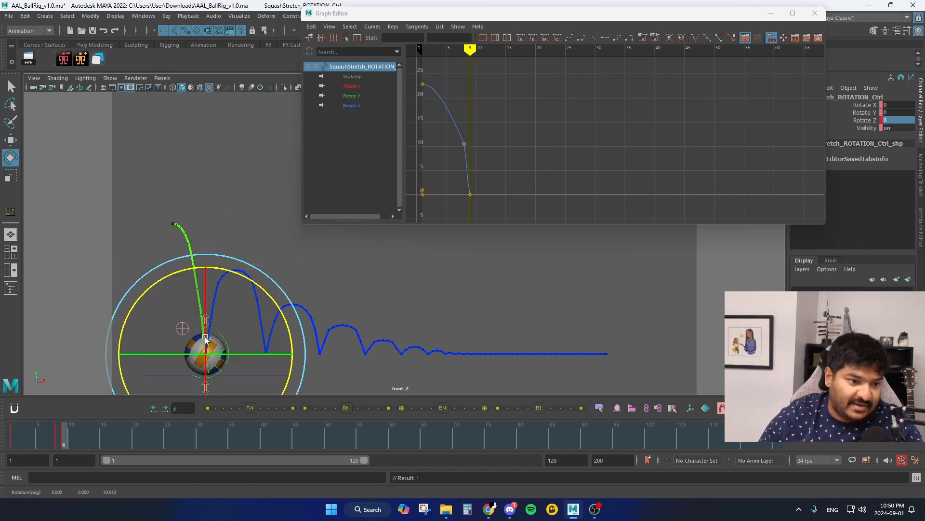
Key the rotation control's Rotate Z at about -9.84 on frame 10 and about -14.03 on frame 13 to match the rising path.
key("alt+period")
left_click_drag(265, 260, 271, 275)
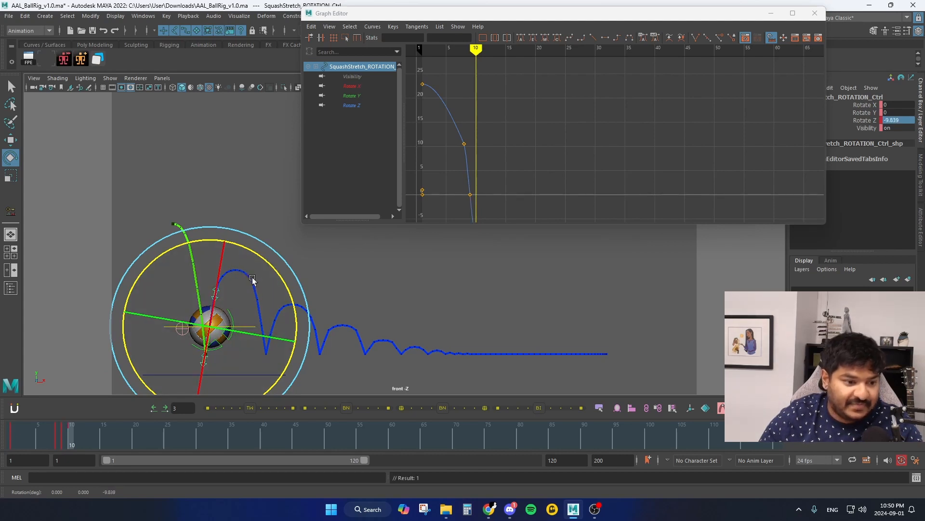
key("alt+period")
key("alt+period")
key("alt+period")
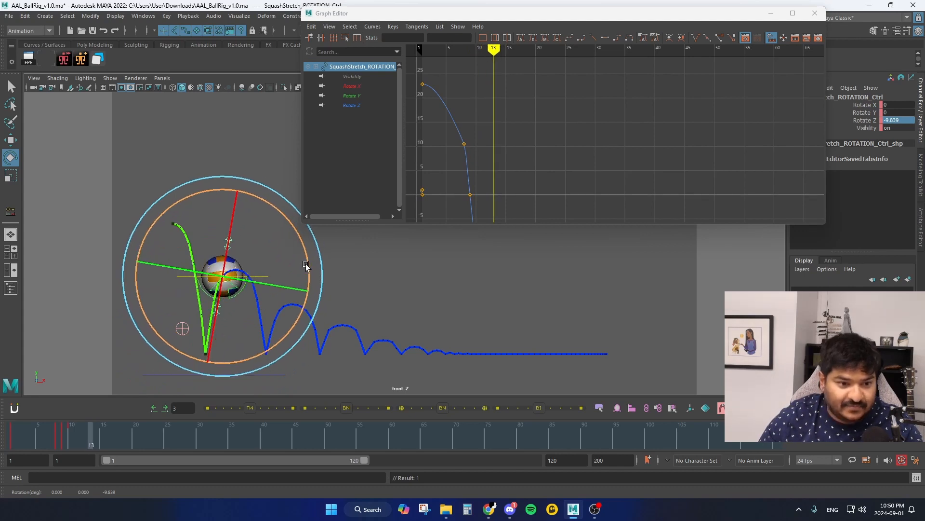
left_click_drag(306, 266, 307, 273)
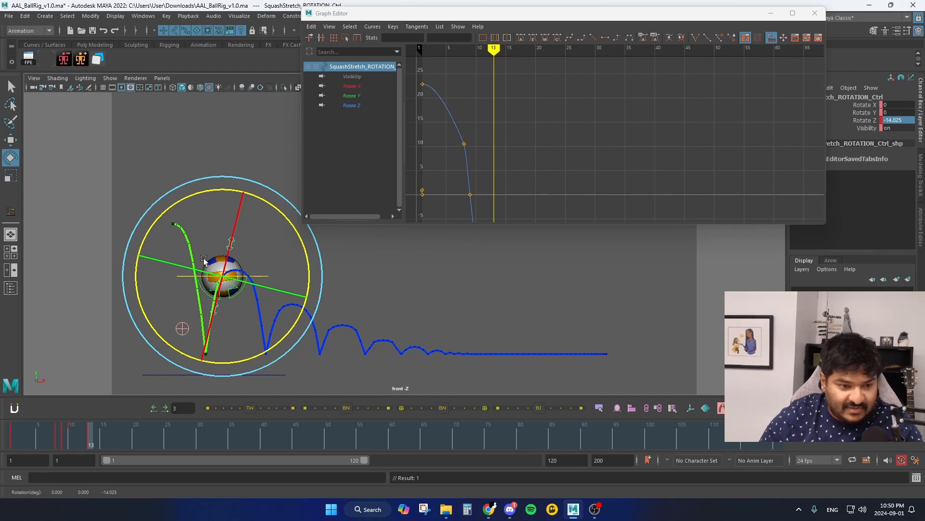
At frame 20, rotate the squash-and-stretch rotation control to about 14 in Z to follow the second arc's descent.
key("alt+period")
key("alt+period")
key("alt+period")
key("alt+period")
key("alt+period")
key("alt+period")
key("alt+period")
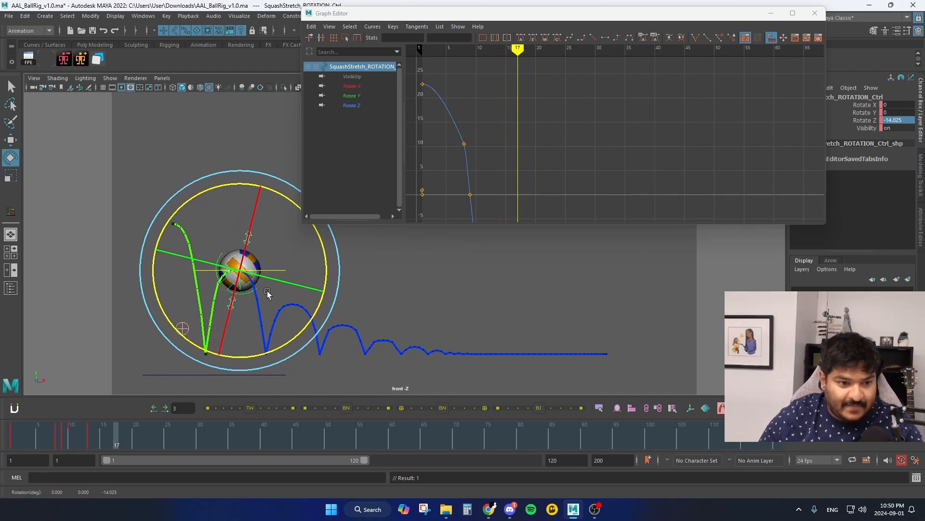
mouse_move(335, 285)
left_mouse_down()
mouse_move(337, 262)
mouse_move(325, 246)
mouse_move(331, 291)
mouse_move(339, 288)
left_mouse_up()
Key the rotation control's Rotate Z at about 10.06 on frame 22 and set it to 0 at the ground contact on frame 23.
key("alt+period")
key("alt+period")
key("alt+period")
key("alt+comma")
key("alt+period")
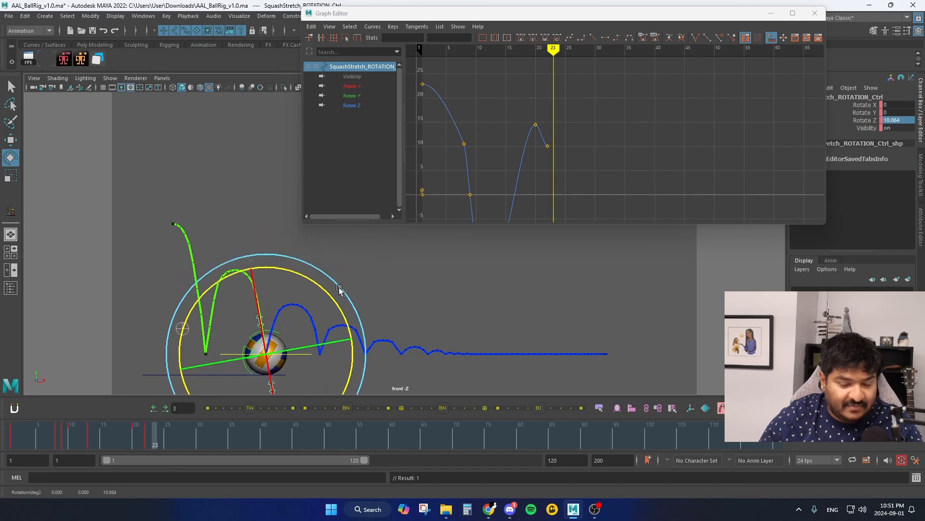
left_click(891, 120)
type("0")
key("Return")
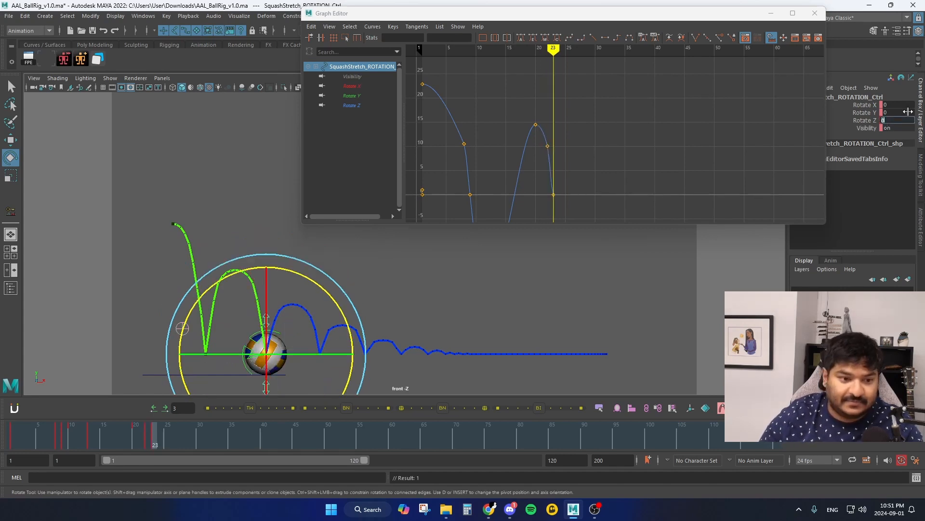
Tilt the ball's rotation control in Rotate Z to about -16.4 on frame 24 and about -17 on frame 26.
key("alt+period")
left_click_drag(334, 274, 343, 296)
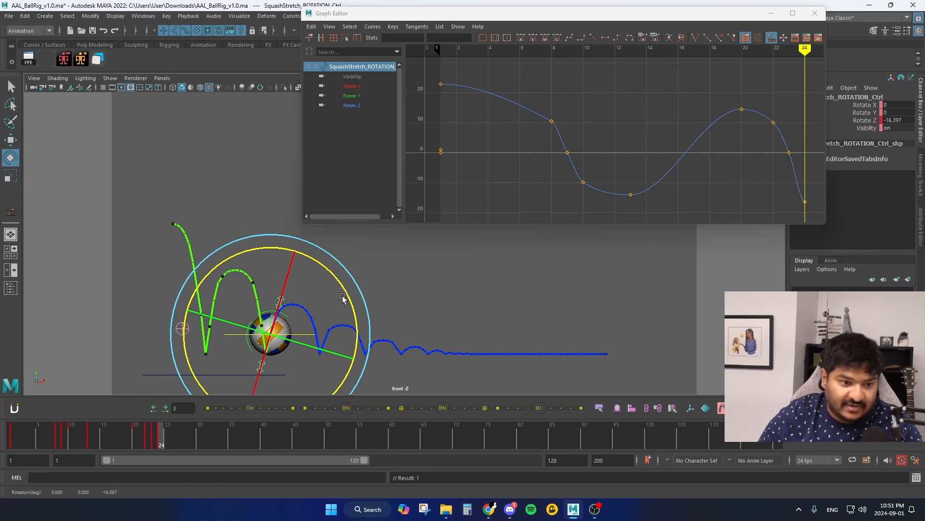
key("alt+period")
key("alt+period")
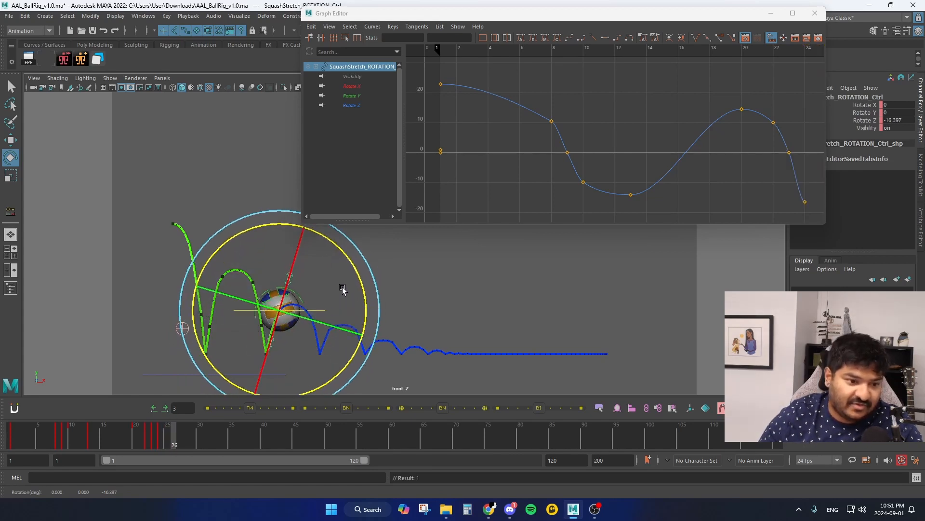
Key the rotation control's opposite tilt at about 12.8 in Rotate Z on frames 33 and 34.
key("alt+period")
key("alt+period")
key("alt+period")
key("alt+period")
key("alt+period")
key("alt+period")
key("alt+period")
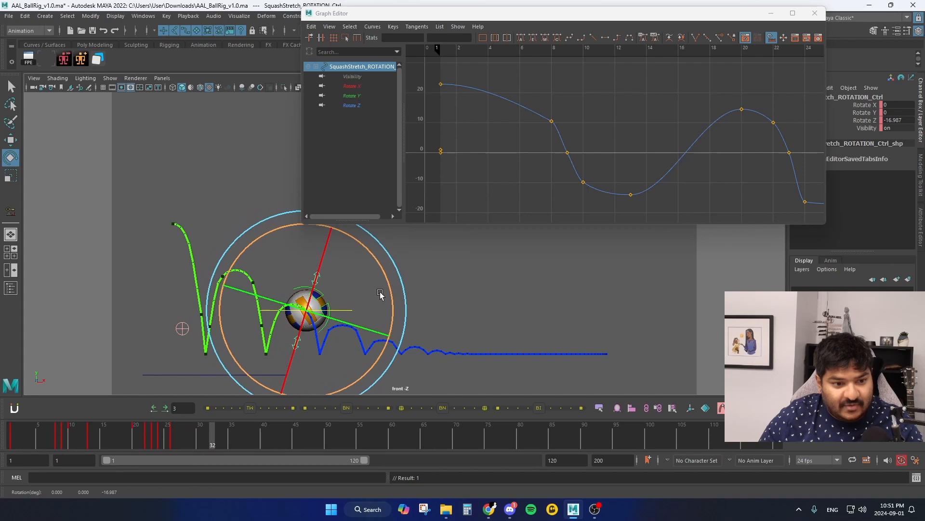
mouse_move(392, 303)
left_mouse_down()
mouse_move(374, 269)
mouse_move(393, 291)
left_mouse_up()
key("alt+period")
key("alt+period")
key("alt+comma")
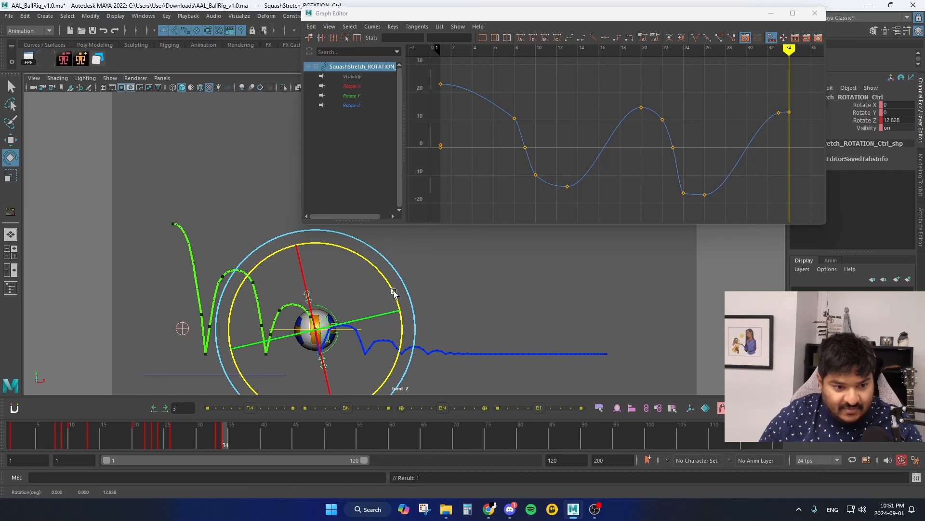
Set the rotation control's Rotate Z to 0 at the ground contact on frame 35.
key("alt+period")
double_click(900, 120)
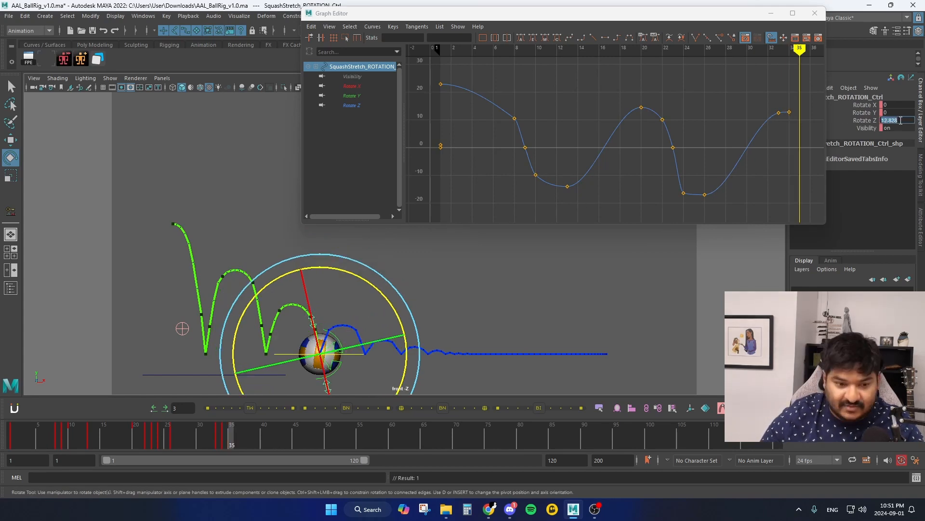
left_click(582, 301)
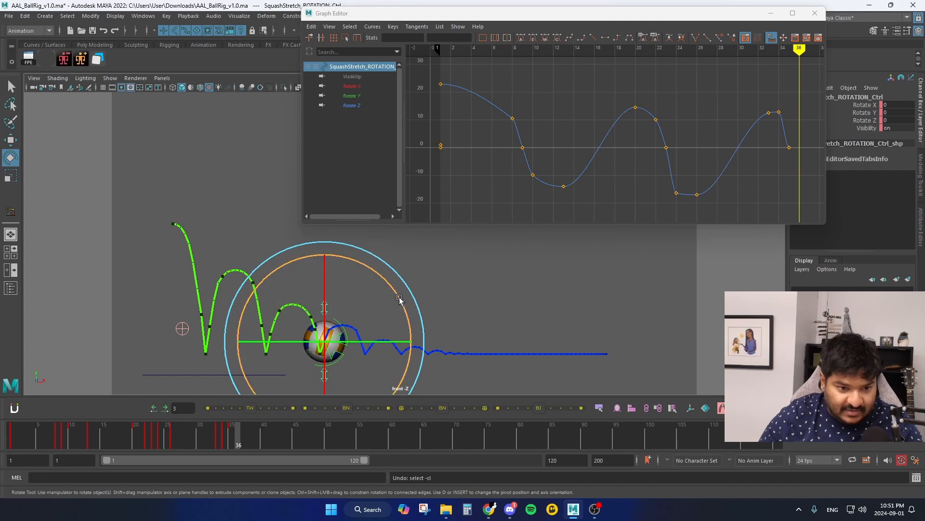
Tilt the rotation control in Rotate Z to about -15 on frame 36 and about -18 on frame 38.
left_click_drag(398, 298, 435, 296)
key("alt+period")
key("alt+period")
Key the rotation control's Rotate Z at about 21 on frame 42 and about 19 on frame 44.
key("alt+period")
key("alt+period")
key("alt+period")
key("alt+period")
key("alt+period")
key("alt+period")
key("alt+period")
key("alt+comma")
Set the rotation control's Rotate Z to 0 at the ground contact on frame 45.
key("alt+period")
double_click(897, 119)
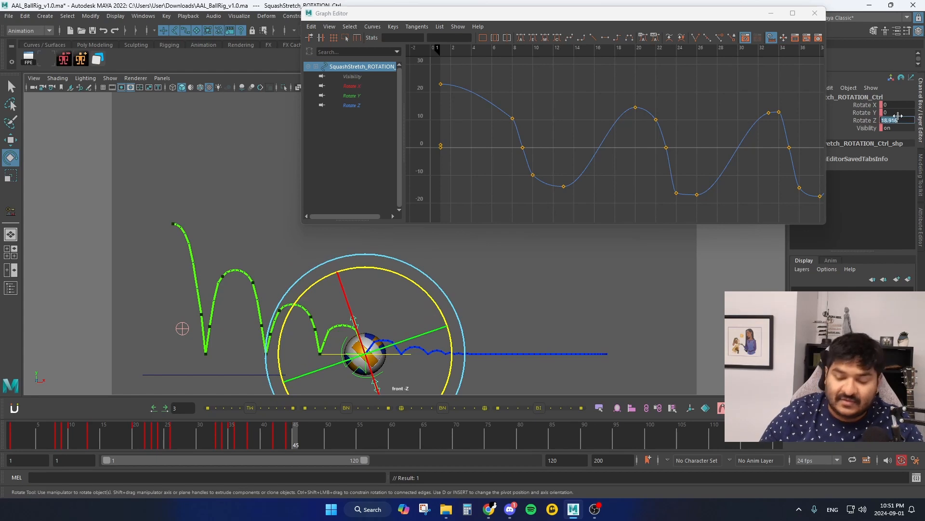
type("0")
key("Return")
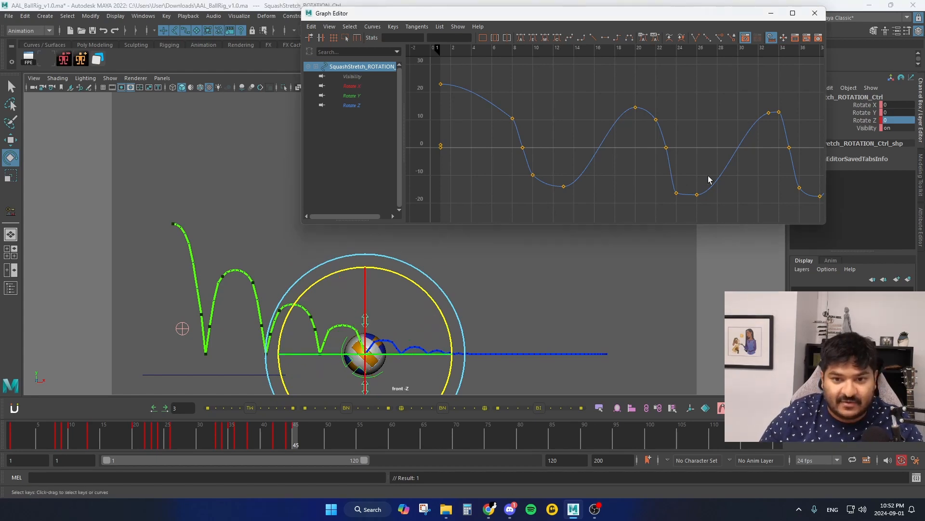
Try tilting the rotation control to about -13.6 in Rotate Z on frame 46.
middle_click_drag(709, 180, 504, 185, "alt")
key("alt+period")
left_click_drag(423, 285, 434, 301)
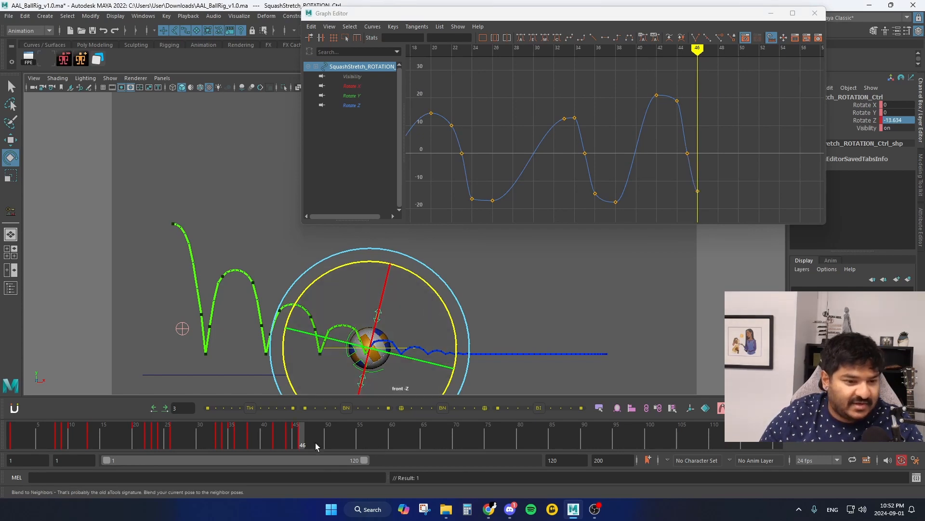
Delete the rotation control's key on frame 46 and scrub through the remaining small bounces.
mouse_move(311, 442)
left_mouse_down()
mouse_move(426, 434)
mouse_move(222, 447)
mouse_move(100, 442)
mouse_move(293, 437)
mouse_move(12, 436)
mouse_move(116, 421)
mouse_move(161, 431)
left_mouse_up()
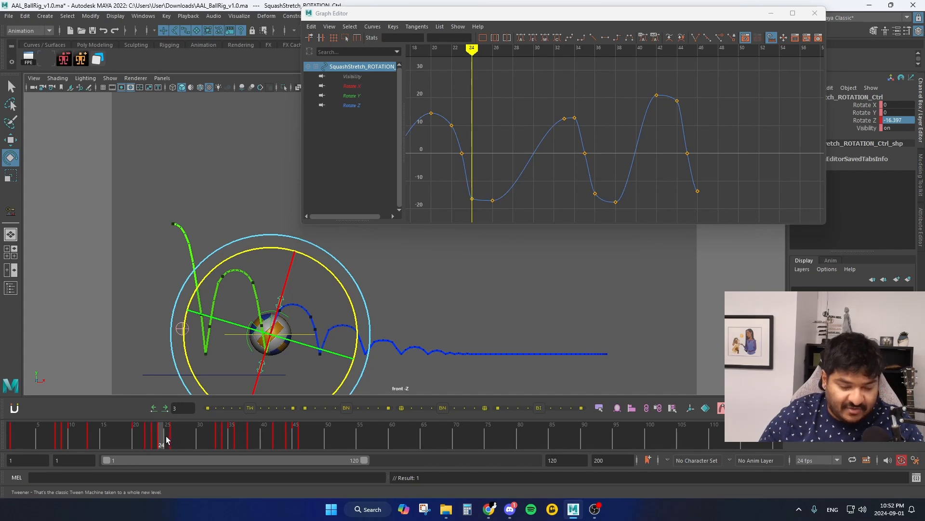
left_click_drag(166, 436, 297, 448)
key("ctrl+z")
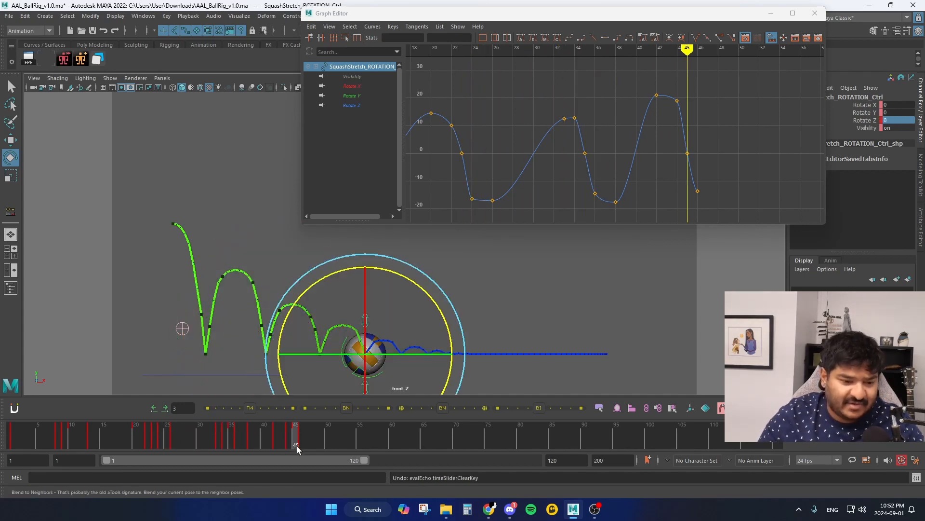
right_click(297, 446)
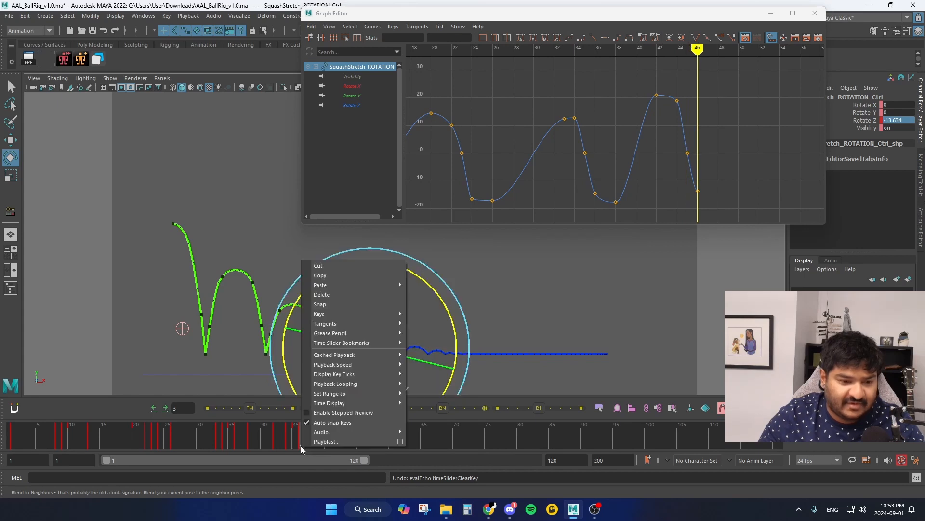
left_click(334, 294)
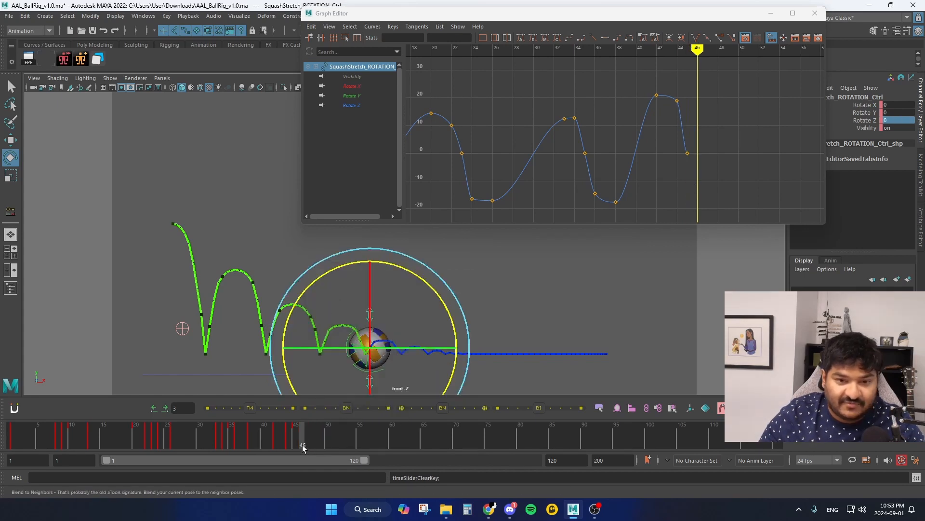
left_click_drag(302, 445, 437, 441)
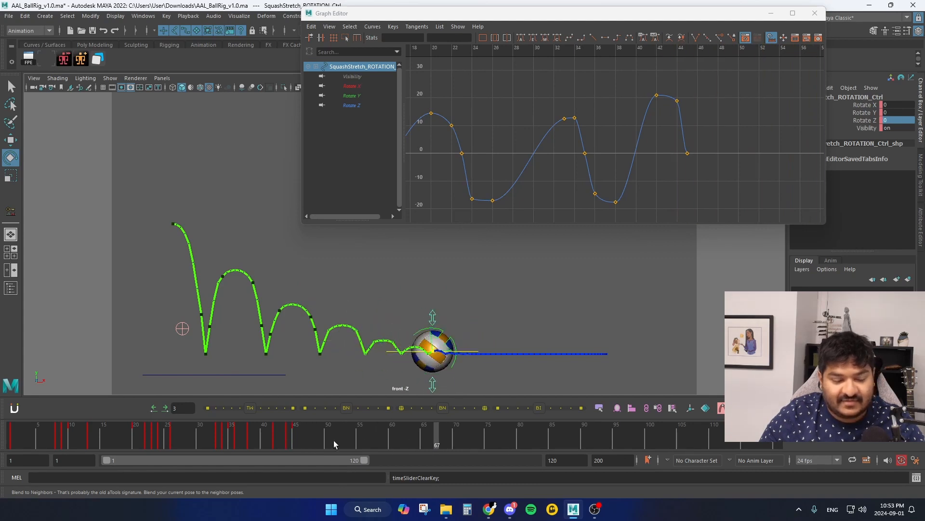
Select the top squash-and-stretch control on frame 1 and key its default pose.
left_click(16, 442)
left_click(189, 166)
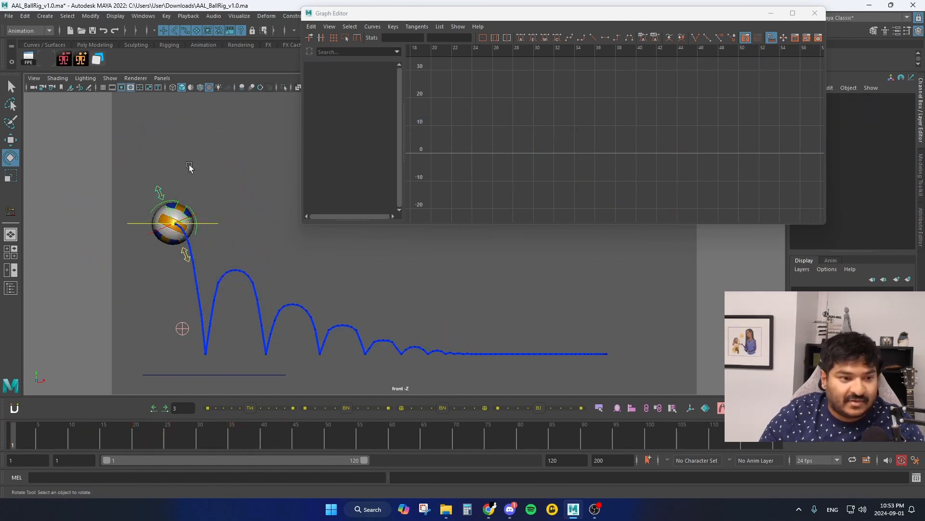
left_click(162, 192)
key("w")
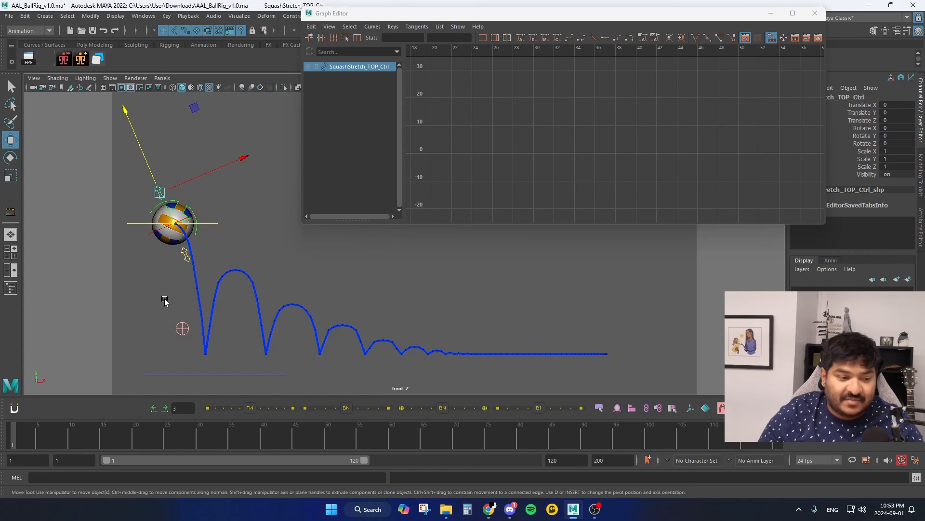
key("s")
Try stretching the ball on frame 8 by raising the top control to about 12 in Translate Y.
left_click_drag(13, 446, 57, 439)
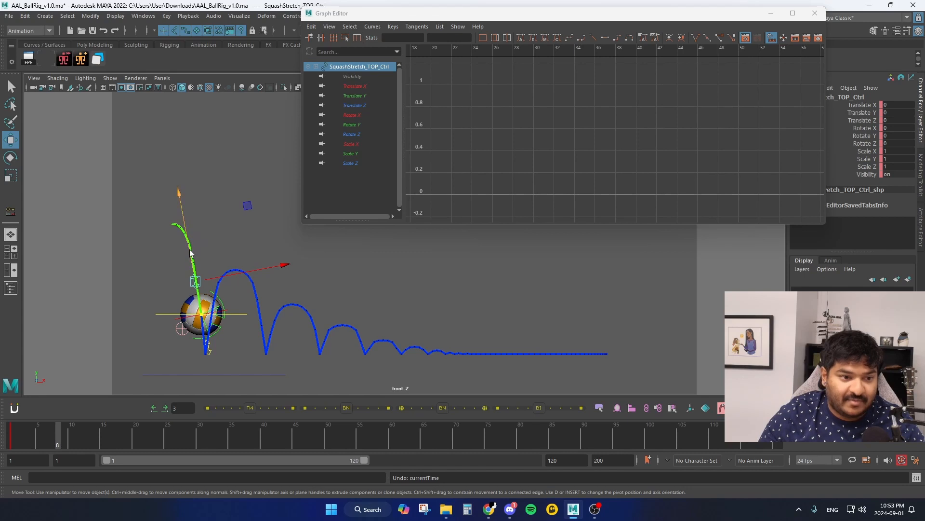
left_click_drag(190, 252, 186, 227)
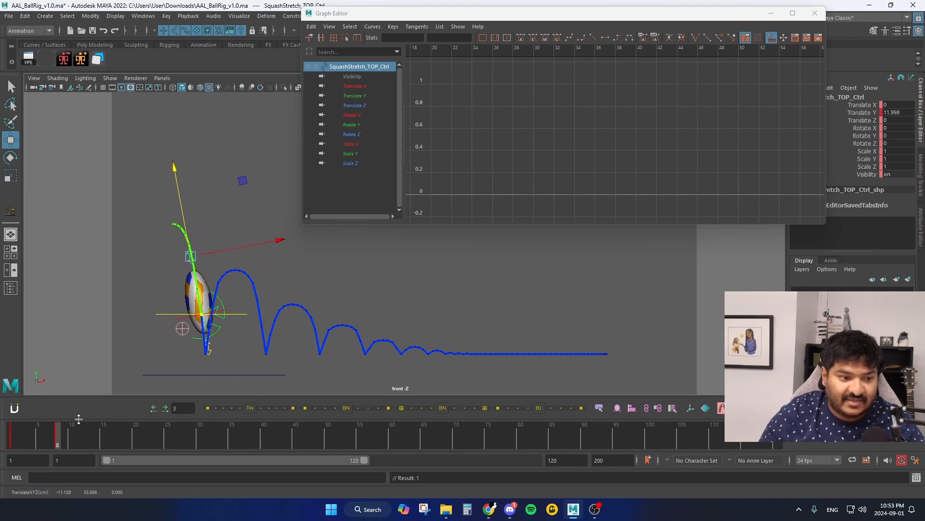
mouse_move(49, 436)
left_mouse_down()
mouse_move(12, 436)
mouse_move(53, 435)
mouse_move(13, 435)
mouse_move(58, 425)
left_mouse_up()
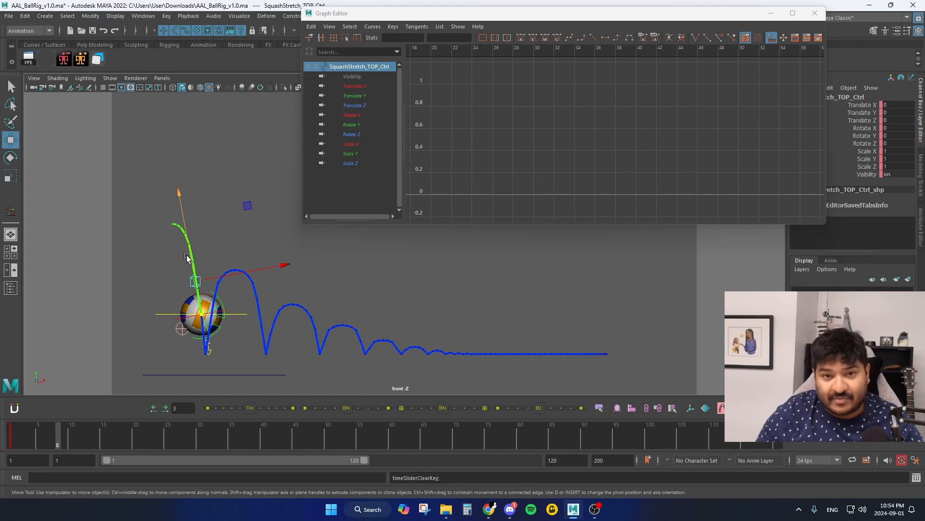
Stretch the ball with the top control, keying Translate Y at about 4.9 on frame 8 and about 3.5 on frame 10.
key("alt+period")
left_click_drag(207, 277, 223, 260)
key("alt+comma")
key("s")
key("alt+period")
key("alt+period")
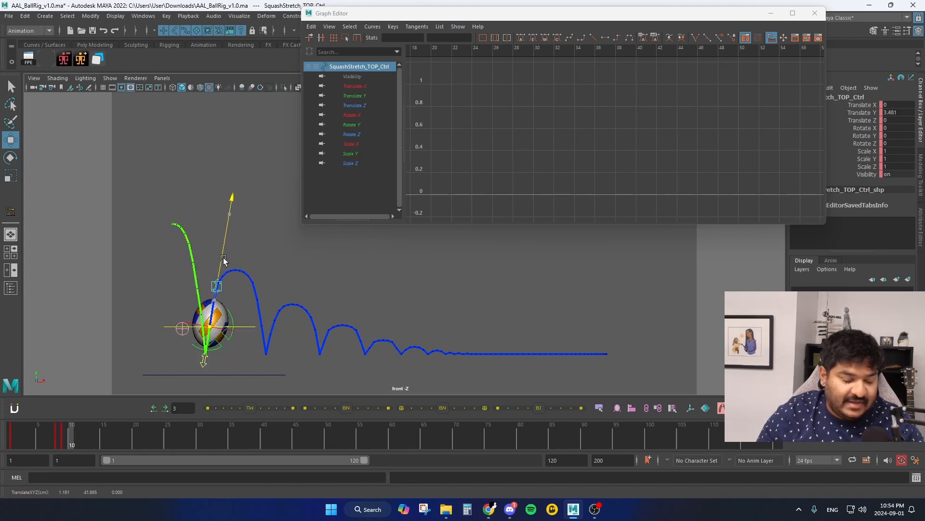
key("s")
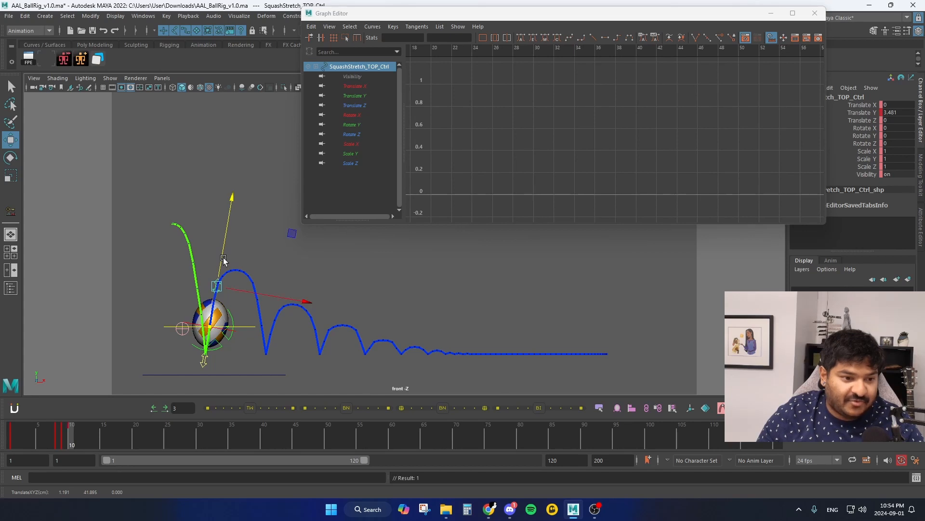
Squash the ball at the ground contact on frame 9 by lowering the top control to about -3 in Translate Y.
key("alt+comma")
left_click_drag(203, 239, 212, 365)
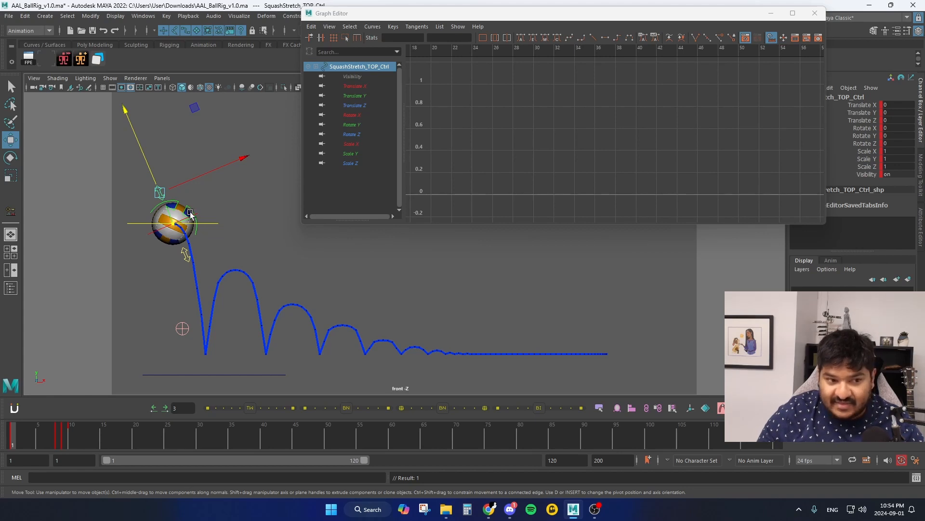
left_click(63, 438)
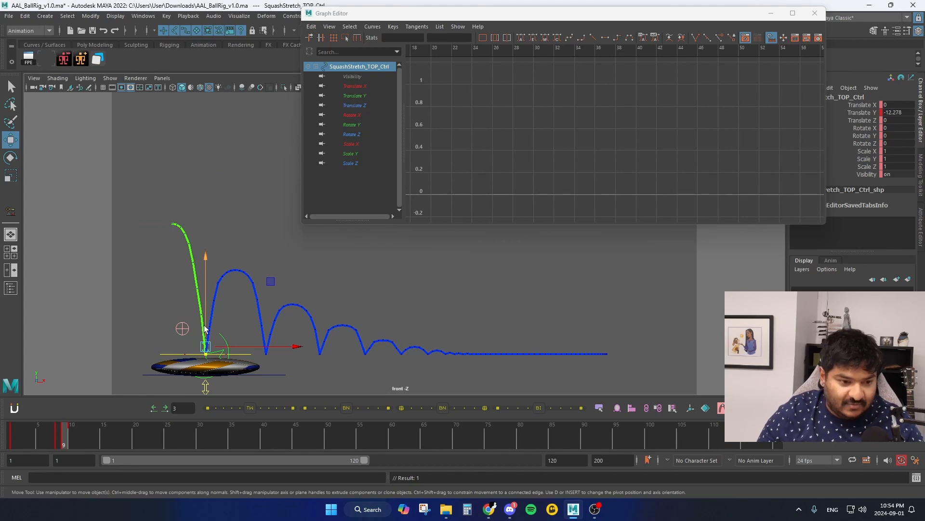
key("ctrl+z")
key("shift+z")
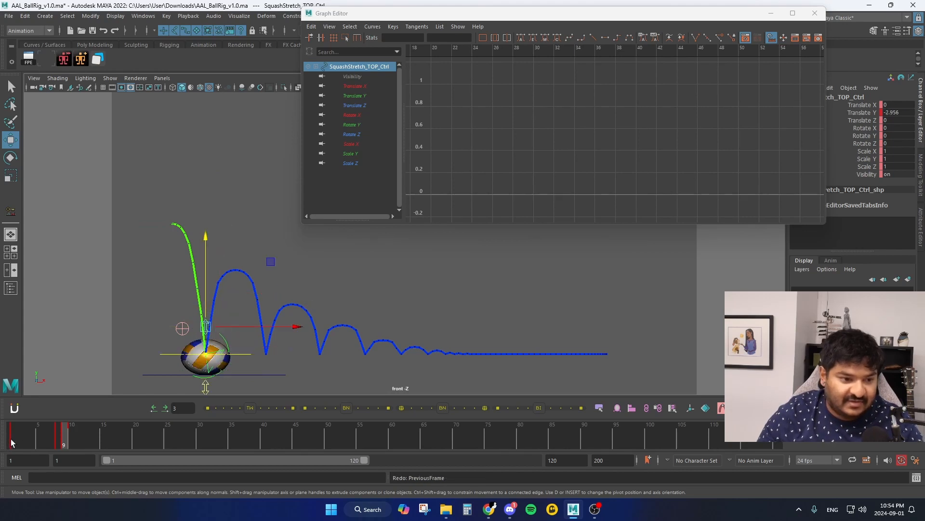
left_click(13, 443)
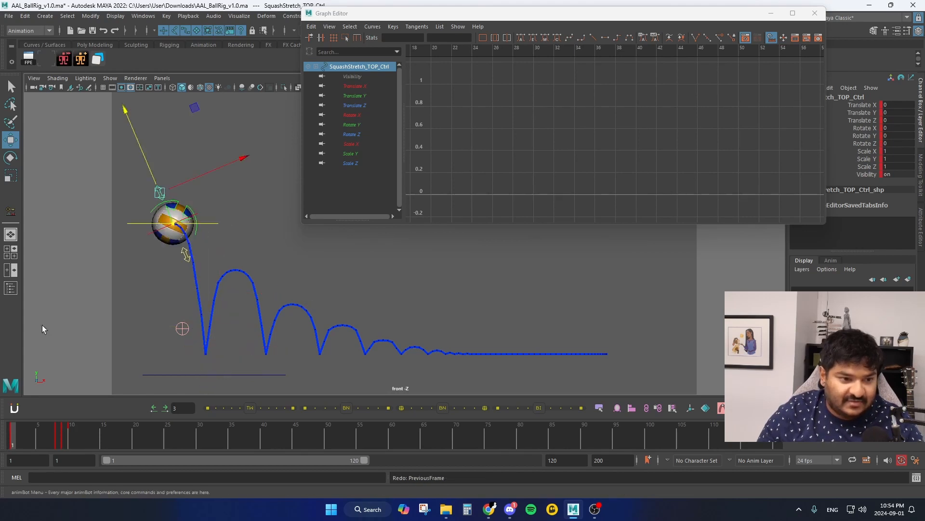
left_click(64, 440)
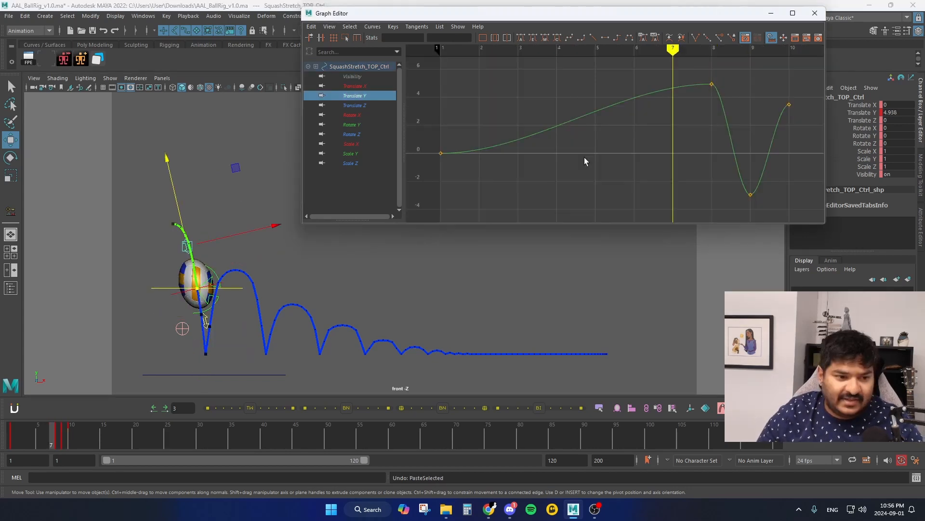
Step back and forth through frames 1 to 7 to examine how the stretch builds up before the first impact.
key("alt+comma")
key("alt+comma")
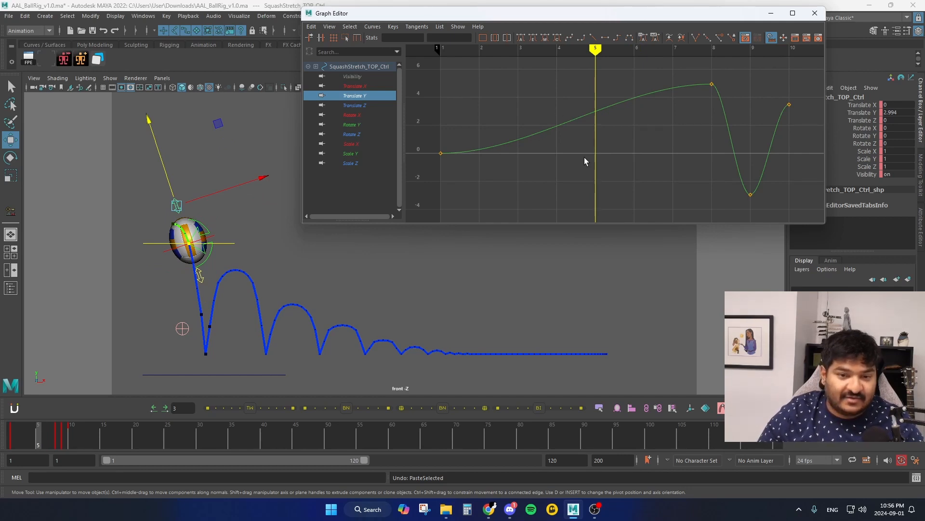
key("alt+period")
key("alt+period")
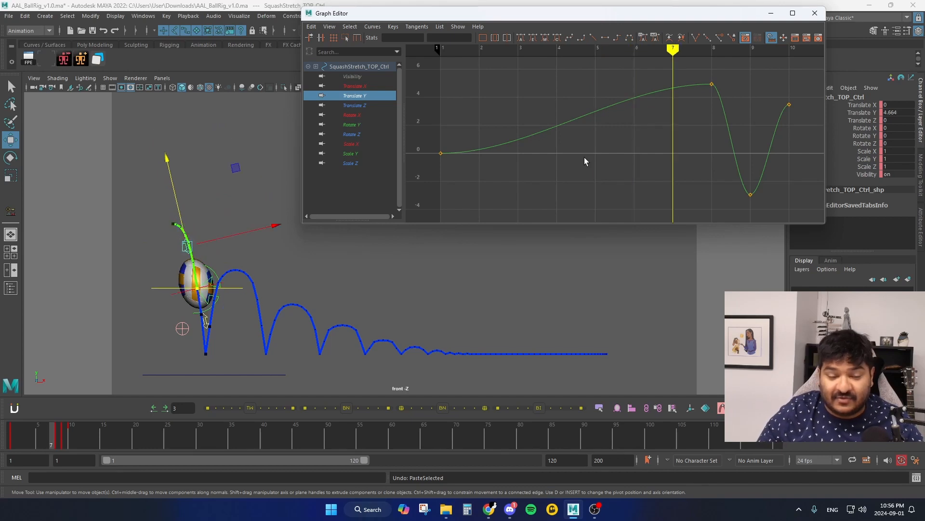
key("alt+comma")
key("alt+comma")
key("alt+comma")
key("alt+comma")
key("alt+comma")
key("alt+comma")
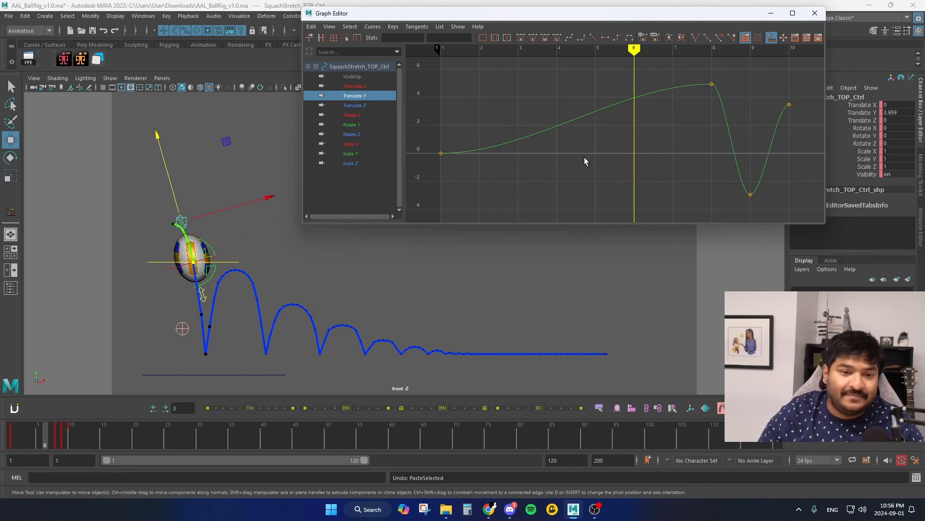
key("alt+period")
key("alt+period")
key("alt+period")
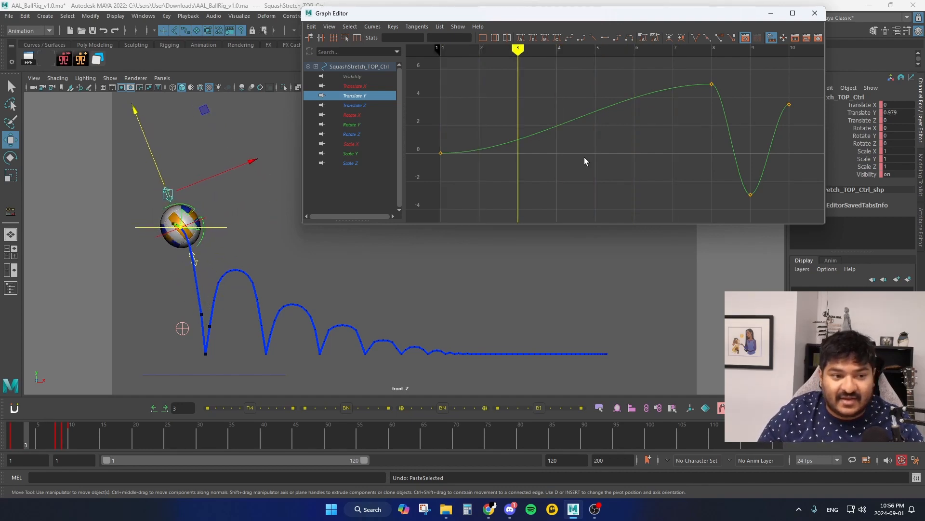
key("alt+comma")
key("alt+comma")
key("alt+comma")
key("alt+comma")
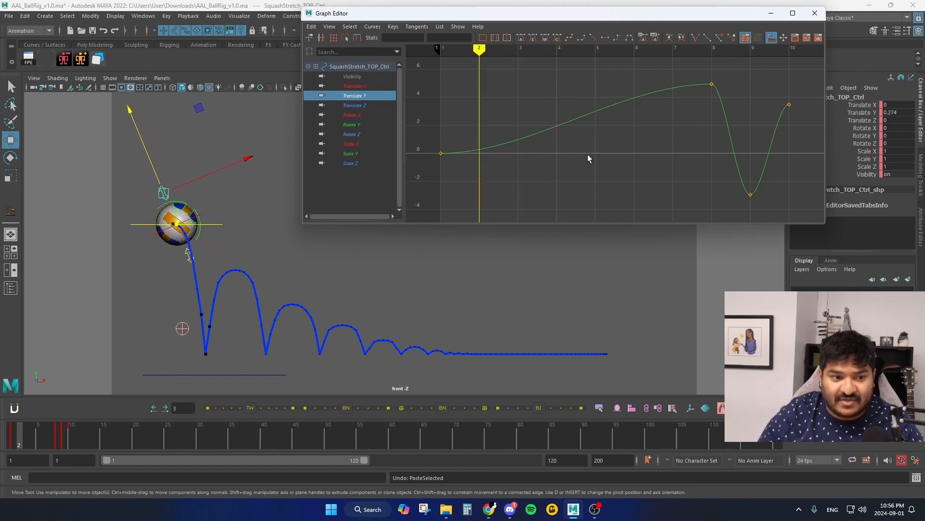
key("alt+period")
key("alt+period")
key("alt+period")
key("alt+period")
key("alt+period")
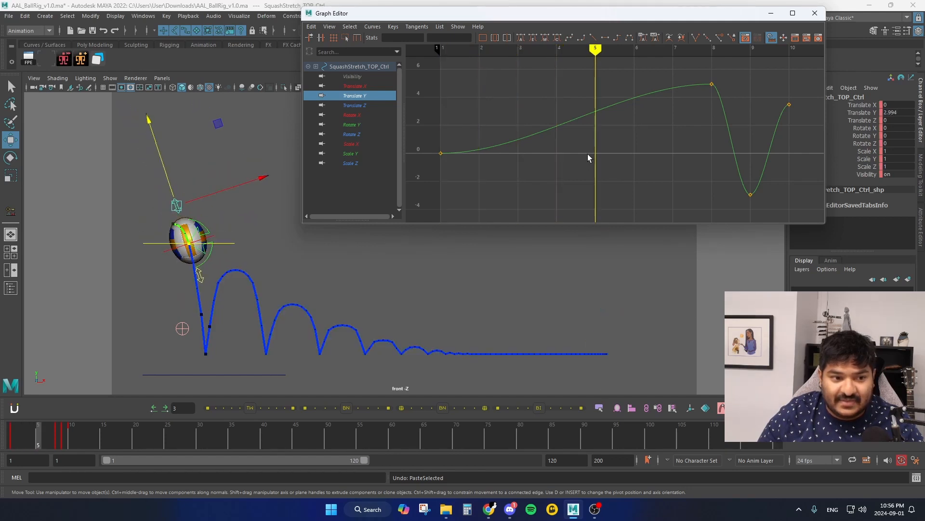
key("alt+comma")
key("alt+comma")
key("alt+period")
key("alt+period")
key("alt+period")
key("alt+comma")
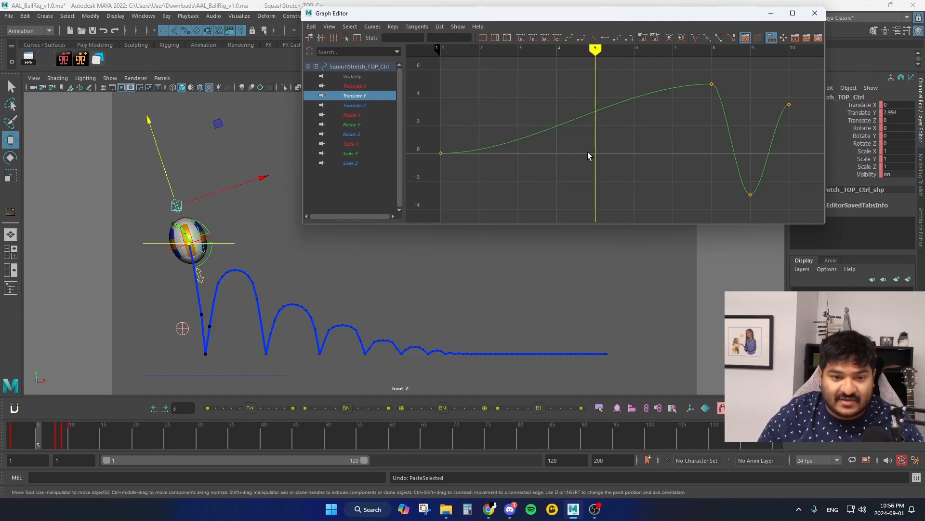
Copy the top control's Translate Y key from frame 1 to frame 5 and check the motion over frames 1 to 5.
left_click(441, 153)
key("ctrl+v")
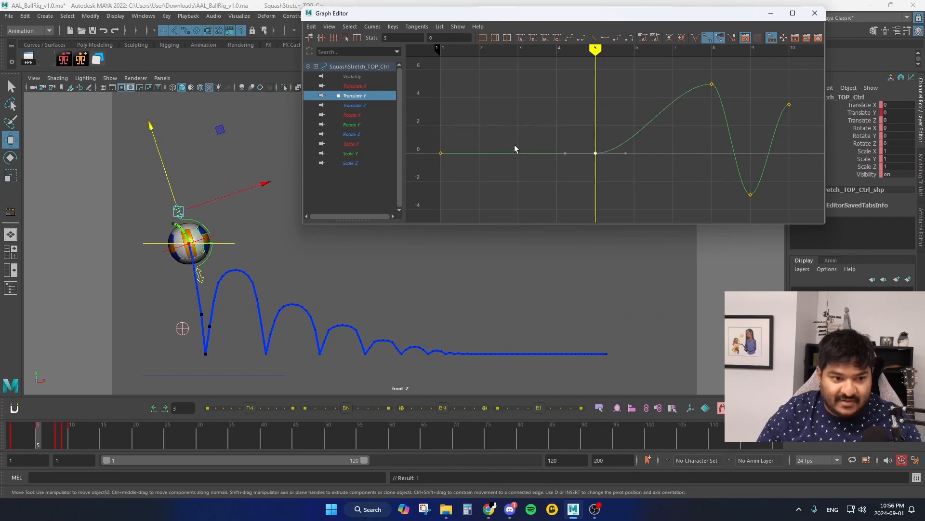
key("alt+comma")
key("alt+comma")
key("alt+comma")
key("alt+comma")
key("alt+period")
key("alt+period")
key("alt+period")
key("alt+period")
key("alt+period")
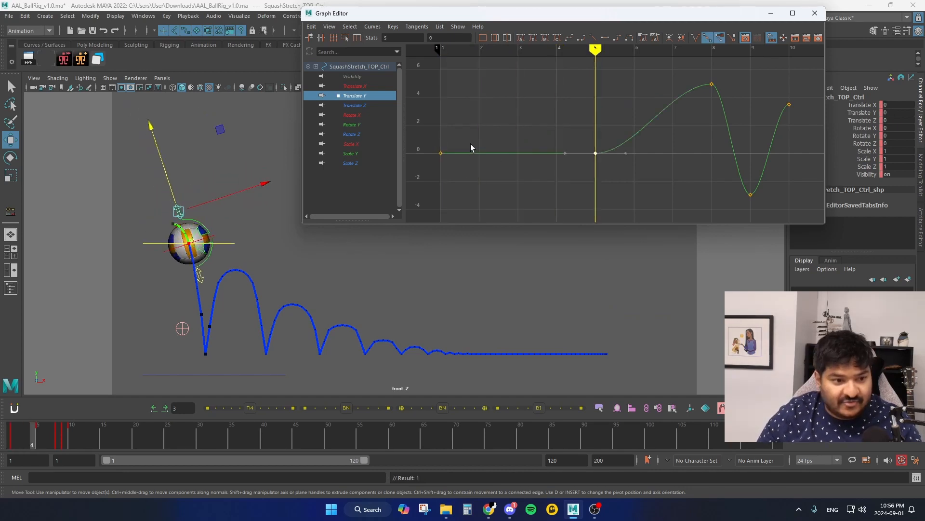
Step back and forth through frames 4 to 8 to examine how the ball stretches before the first impact.
key("alt+period")
key("alt+period")
key("alt+comma")
key("alt+comma")
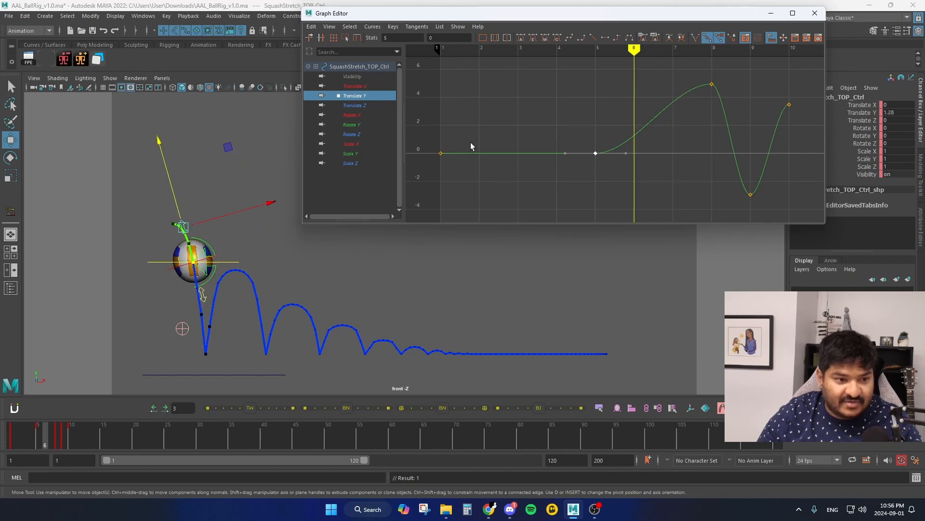
key("alt+comma")
key("alt+period")
key("alt+period")
key("alt+period")
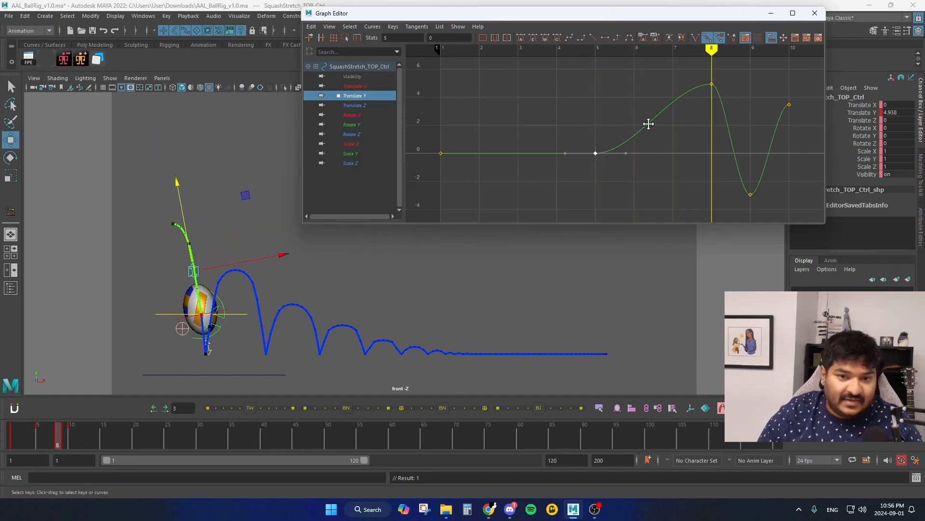
Tilt the tangent of the top control's Translate Y key on frame 8 upward so the curve accelerates into the stretch.
middle_click_drag(649, 124, 579, 143, "alt")
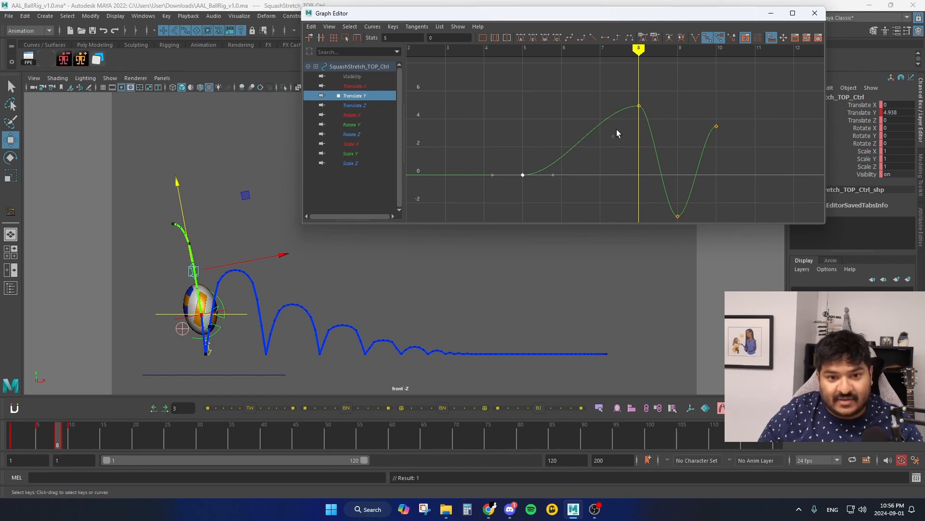
left_click_drag(617, 130, 655, 94)
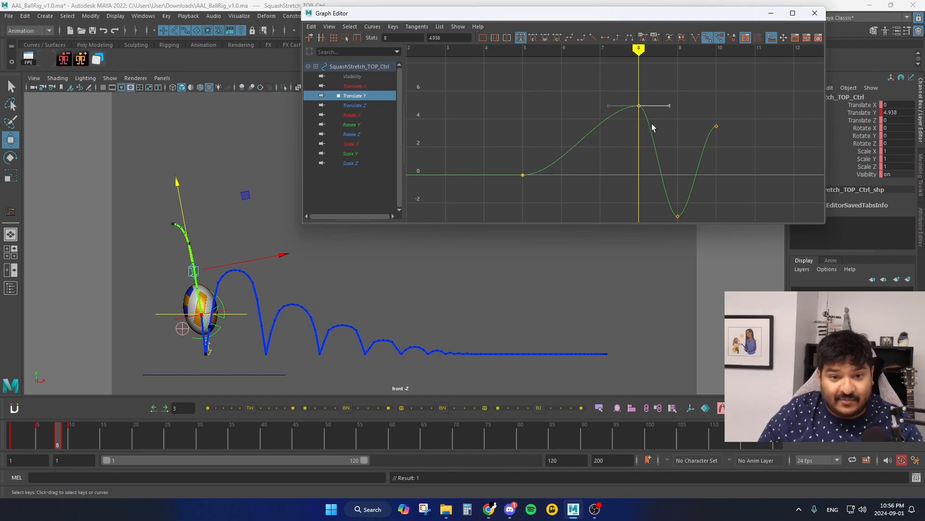
middle_click_drag(656, 128, 652, 100)
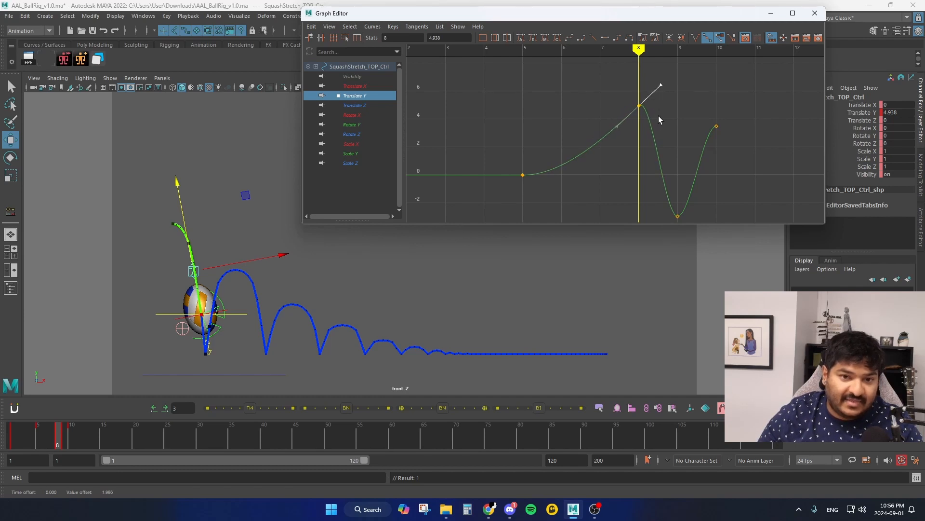
Step repeatedly through frames 4 to 8 to examine the reshaped stretch on the ball's first fall.
key("alt+comma")
key("alt+comma")
key("alt+comma")
key("alt+comma")
key("alt+period")
key("alt+period")
key("alt+period")
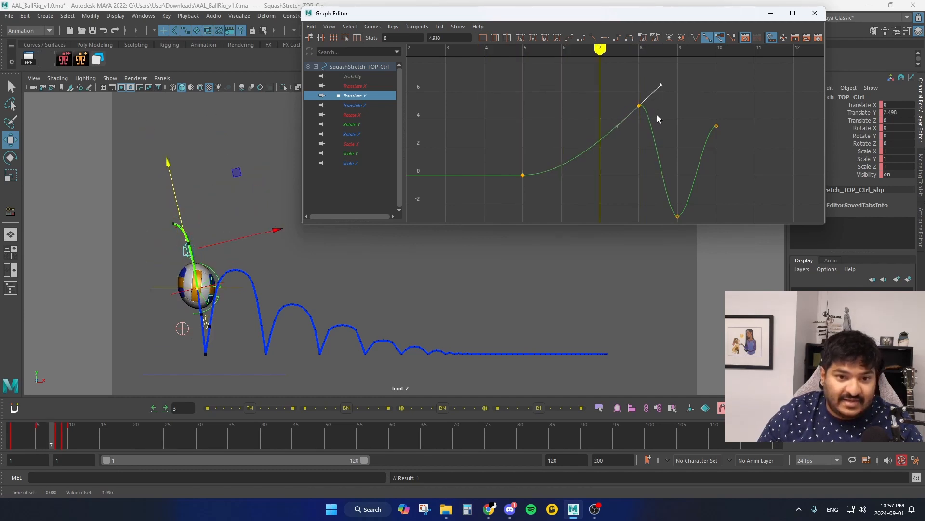
key("alt+period")
key("alt+comma")
key("alt+comma")
key("alt+comma")
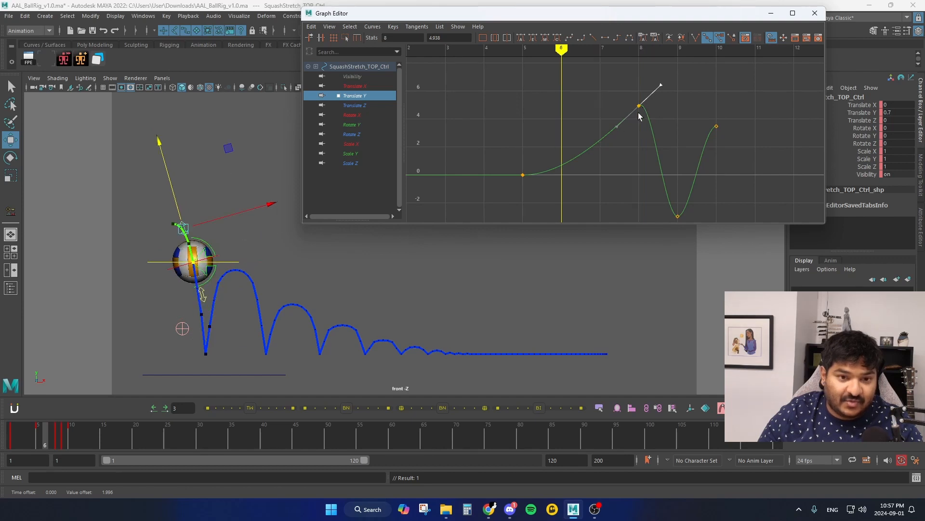
key("alt+period")
key("alt+period")
key("alt+period")
key("alt+period")
key("alt+comma")
key("alt+comma")
key("alt+comma")
key("alt+comma")
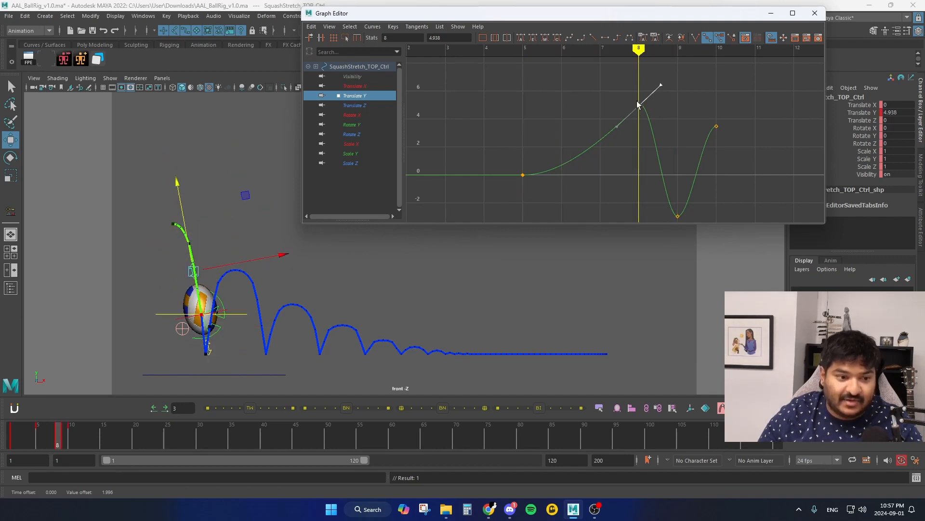
Flip between frames 8 and 9 to compare the stretch with the squash at the first ground contact.
key("alt+period")
key("alt+period")
key("alt+period")
key("alt+period")
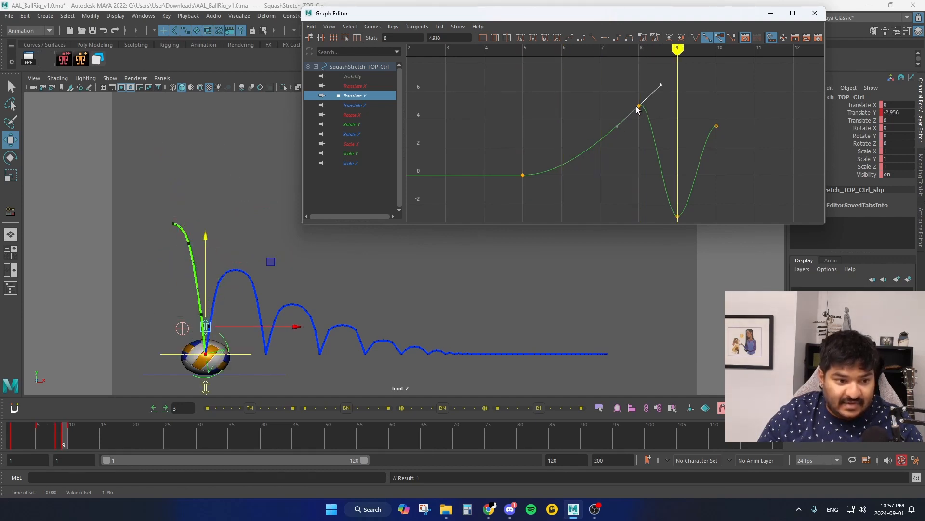
key("alt+comma")
key("alt+period")
key("alt+comma")
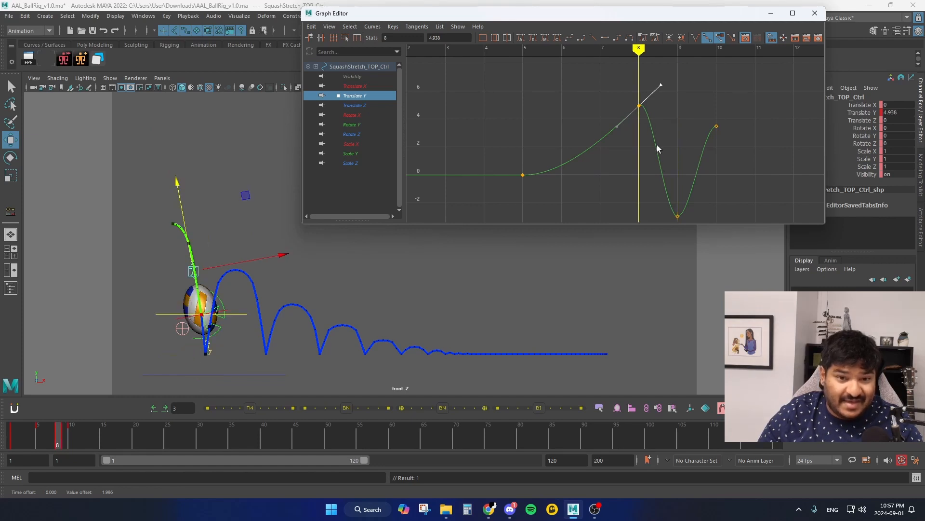
key("alt+period")
key("alt+comma")
key("alt+period")
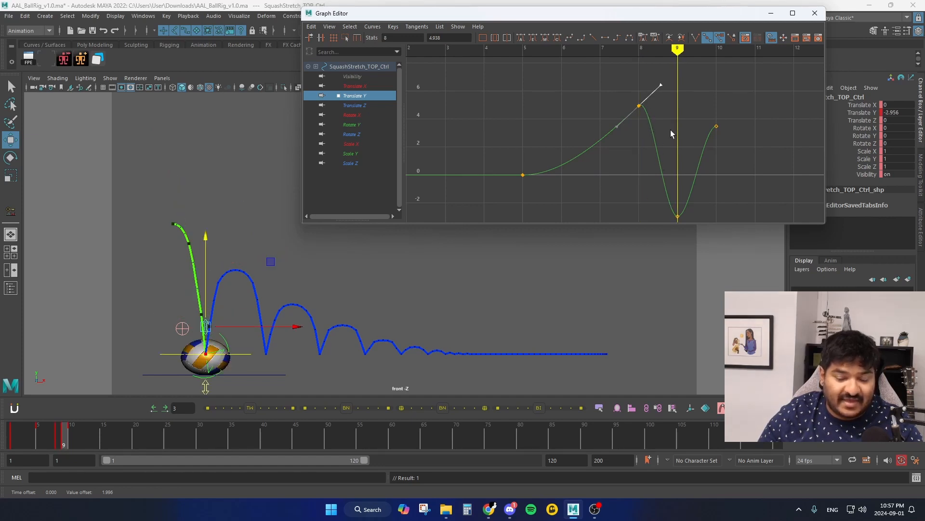
Paste the copied zero Translate Y key onto frame 13 so the ball regains its normal shape after the first bounce.
middle_click_drag(655, 114, 619, 106, "alt")
key("alt+comma")
key("alt+period")
key("alt+period")
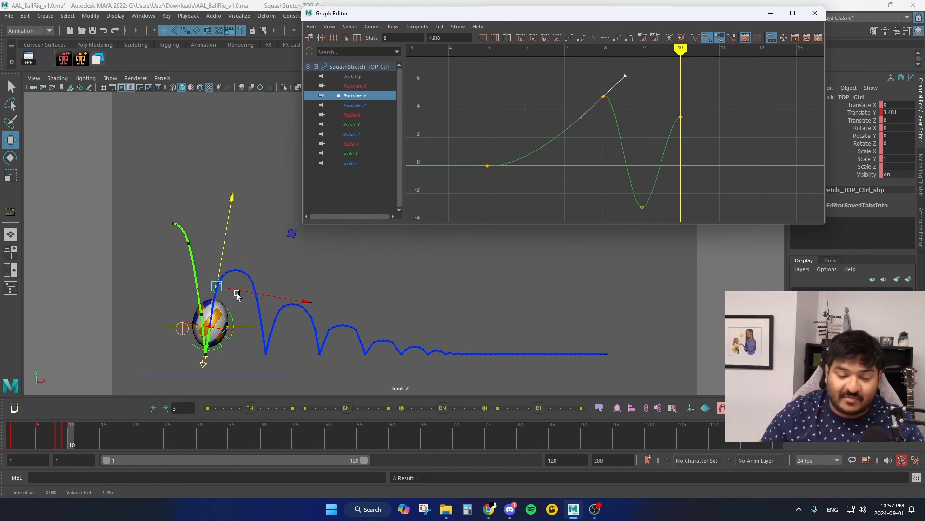
key("alt+period")
key("alt+period")
key("alt+period")
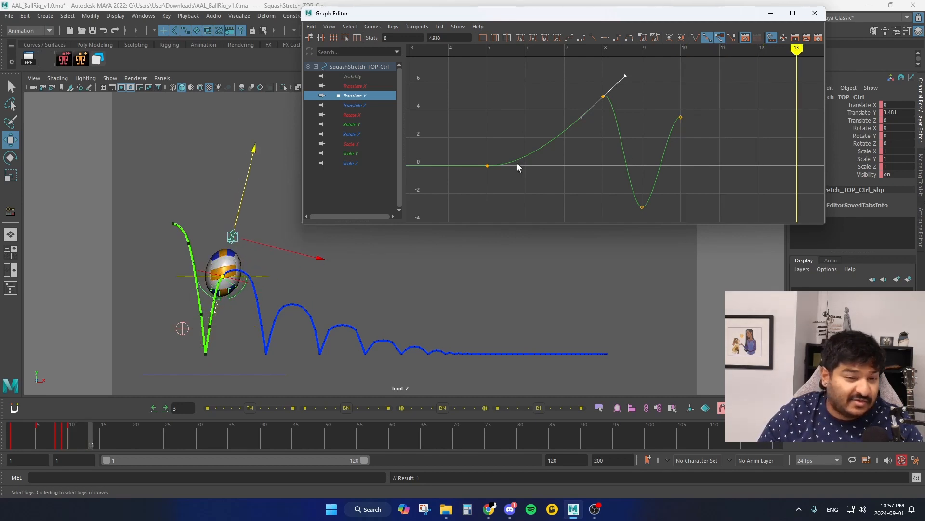
key("ctrl+v")
left_click(722, 123)
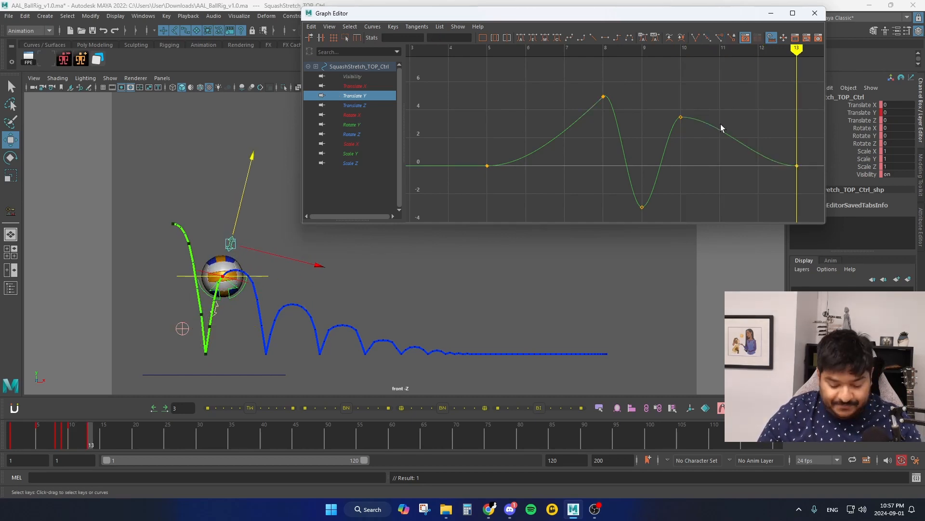
key("comma")
key("period")
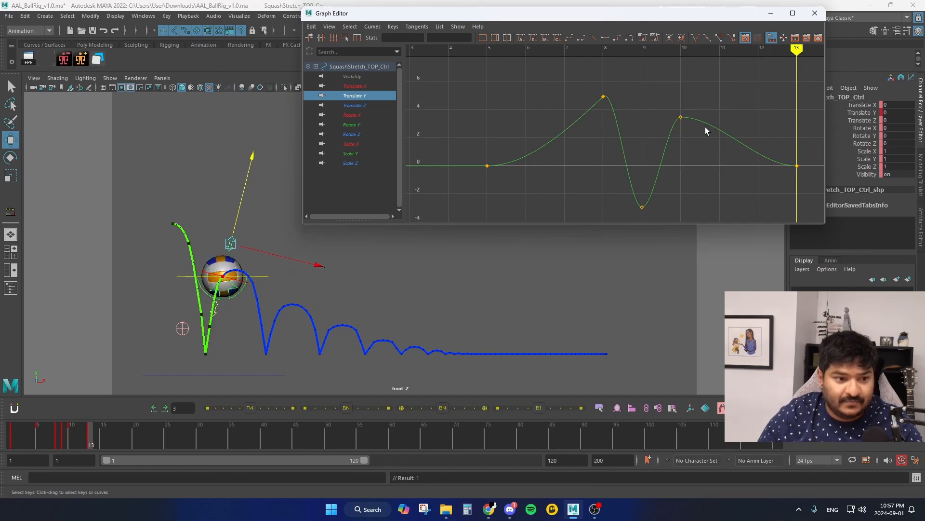
key("alt+period")
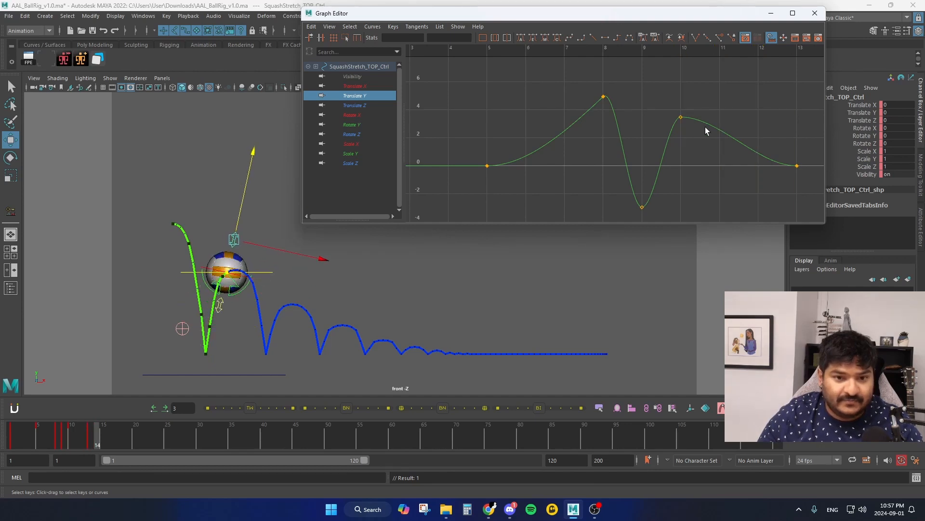
Tilt the tangent of the Translate Y key on frame 10 downward so the stretch eases out into the frame 13 key.
left_click_drag(692, 112, 693, 109)
left_click_drag(713, 110, 701, 127)
middle_click_drag(700, 128, 701, 150)
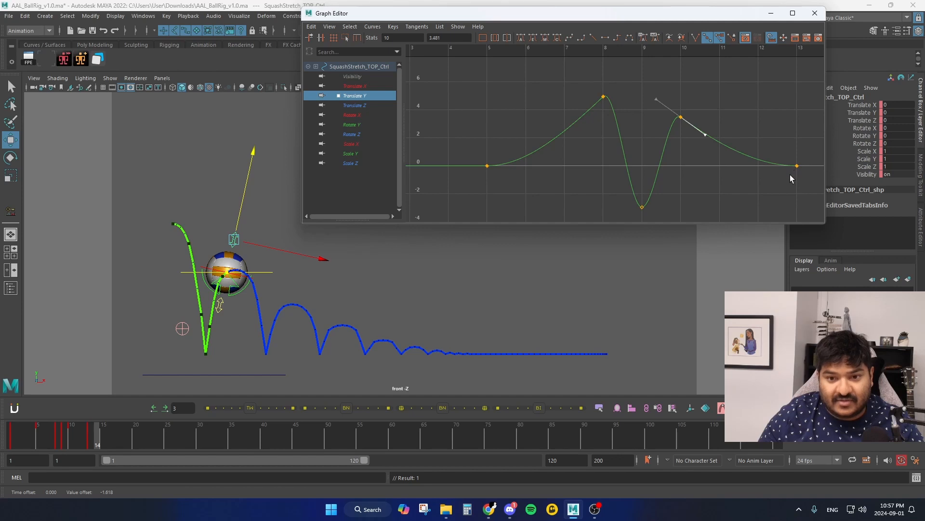
middle_click_drag(791, 178, 729, 178, "alt")
key("comma")
left_click_drag(724, 181, 762, 144)
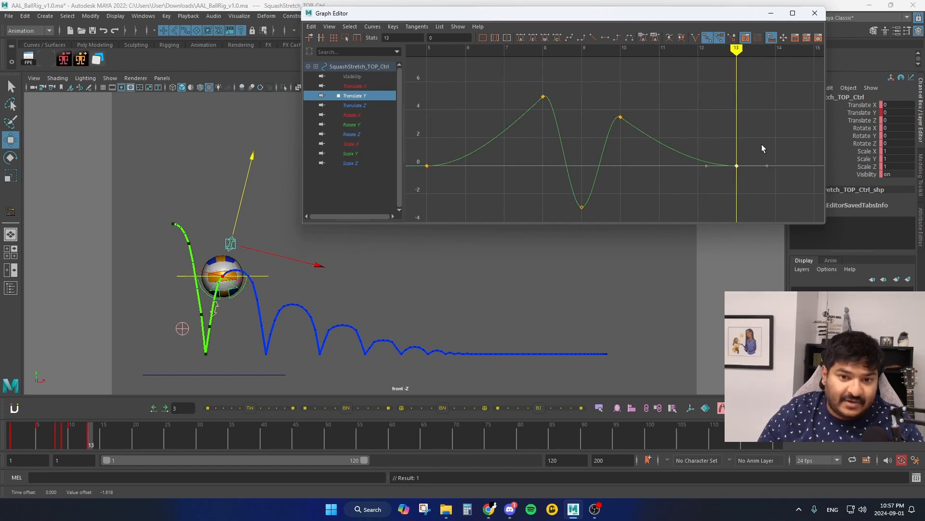
key("comma")
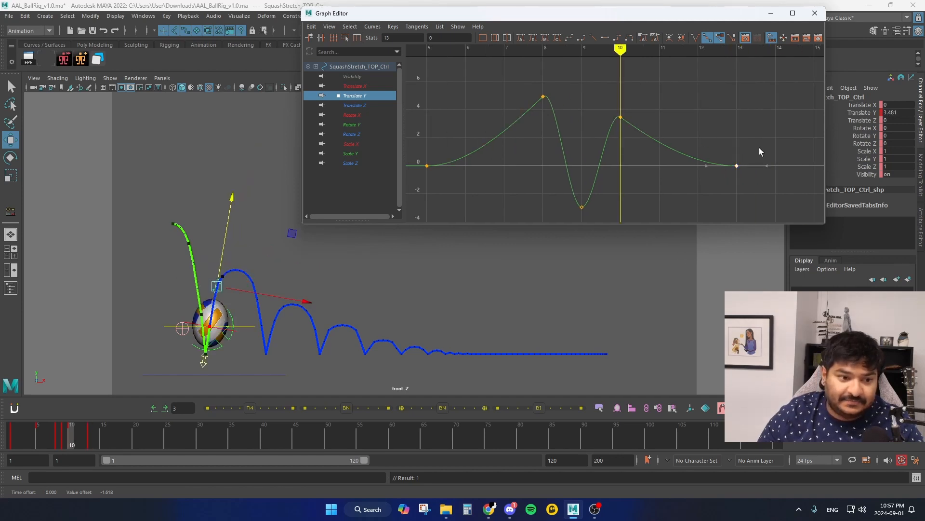
Step back and forth through frames 10 to 15 to examine how the stretch releases after the first bounce.
key("alt+period")
key("alt+period")
key("alt+period")
key("alt+period")
key("alt+period")
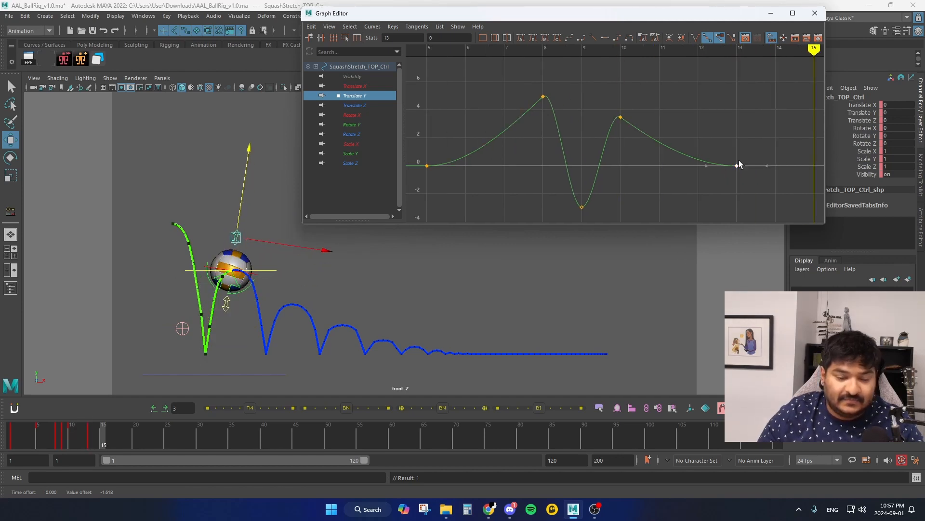
key("alt+comma")
key("alt+comma")
key("alt+comma")
key("alt+comma")
key("alt+comma")
key("alt+period")
key("alt+period")
key("alt+period")
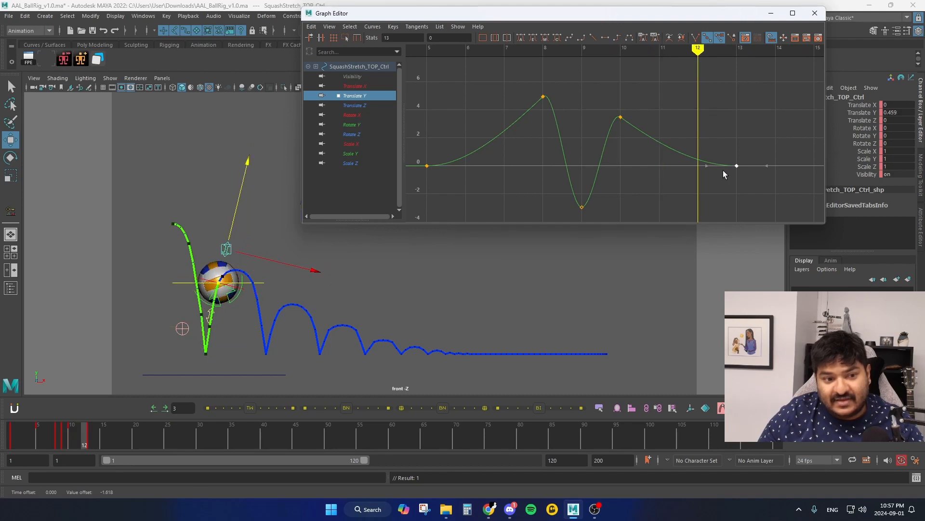
key("alt+comma")
key("alt+comma")
key("alt+comma")
key("alt+comma")
key("alt+comma")
key("alt+period")
key("alt+period")
key("alt+period")
key("alt+period")
key("alt+period")
key("alt+period")
key("alt+period")
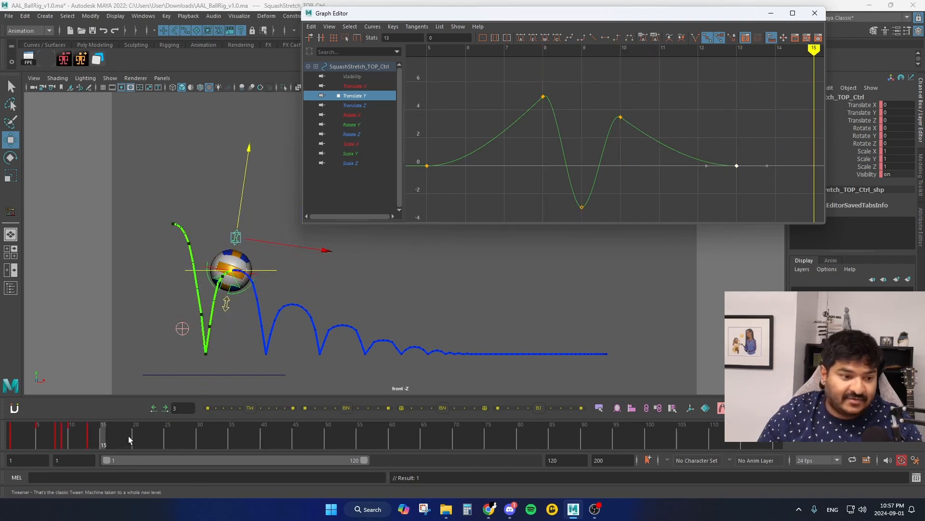
Scrub back toward the start, then step forward to frame 19 to review the squash and stretch of the first bounce.
left_click_drag(104, 436, 2, 440)
left_click(719, 173)
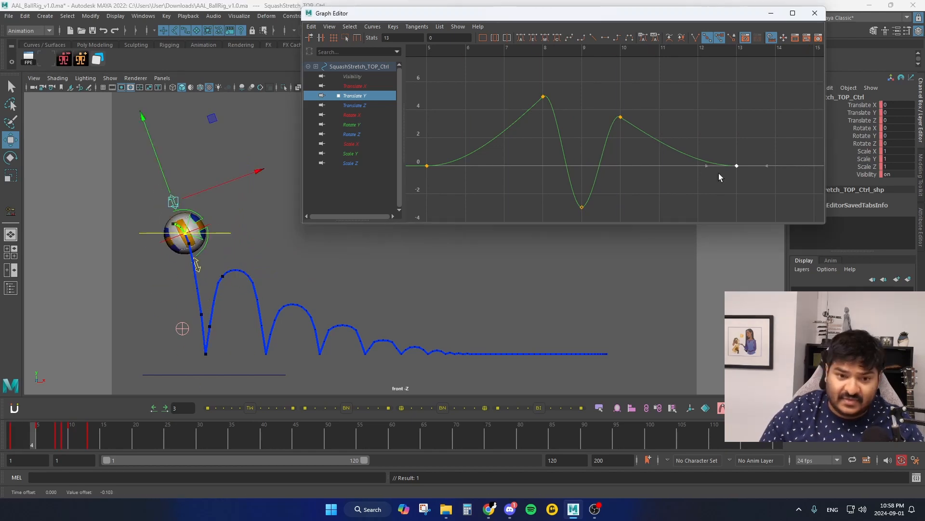
key("period")
key("period")
key("period")
key("period")
key("alt+period")
key("alt+period")
key("alt+period")
key("alt+period")
key("alt+period")
key("alt+period")
key("alt+period")
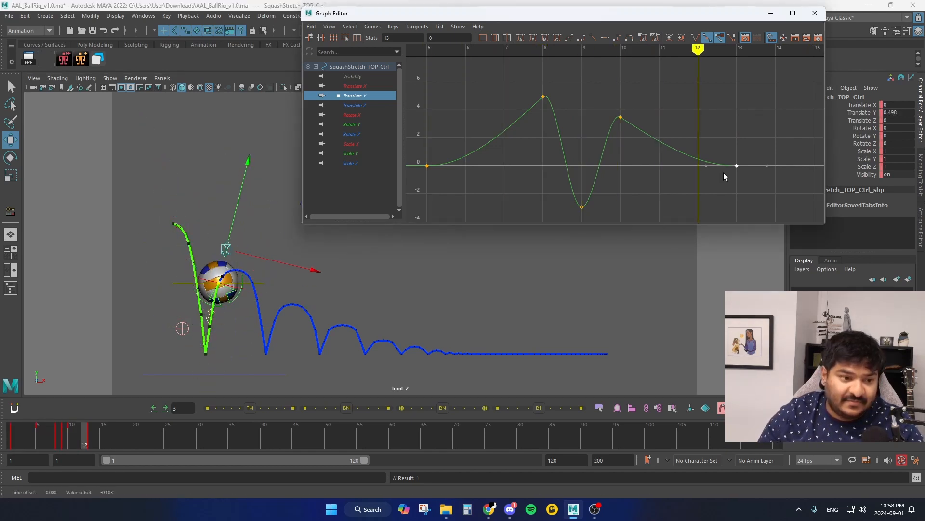
key("alt+period")
key("alt+period")
key("alt+period")
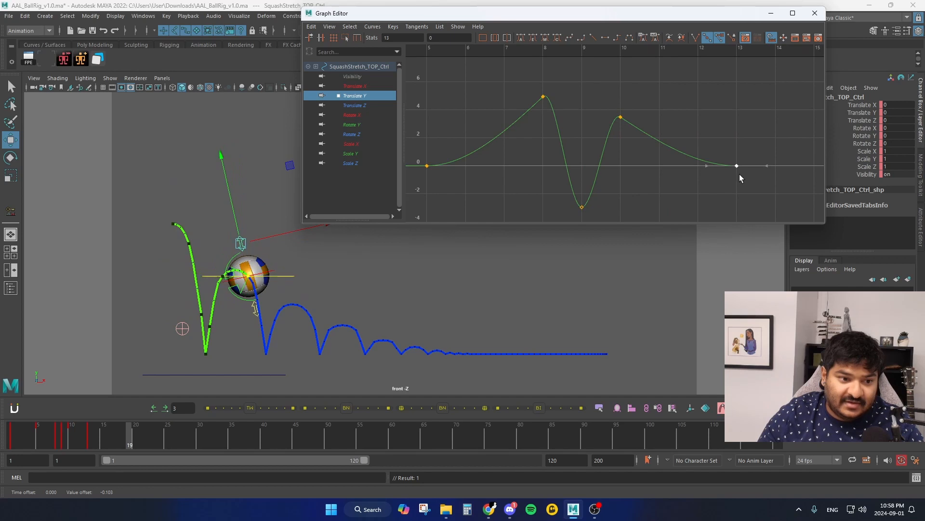
Key the top control at zero Translate Y on frame 20, before the second ground contact.
middle_click_drag(750, 170, 630, 168, "alt")
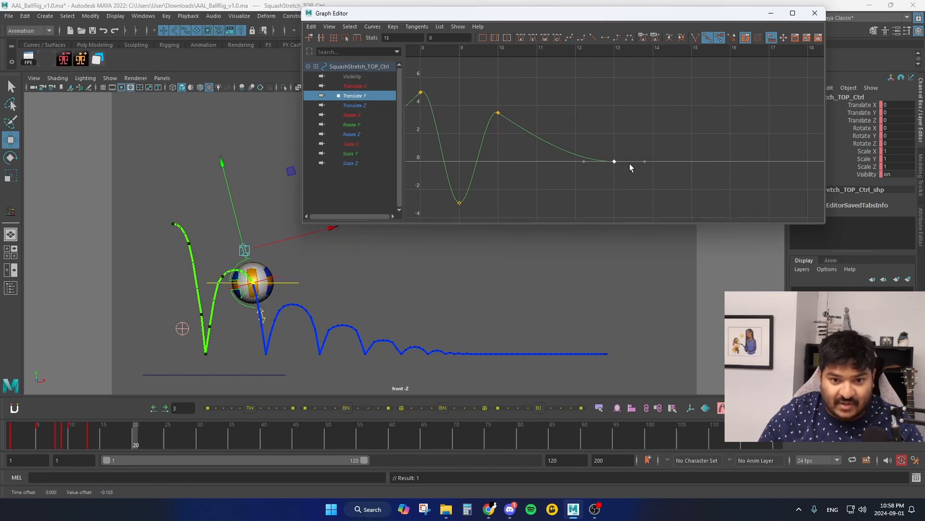
right_click_drag(699, 161, 641, 164, "alt+shift")
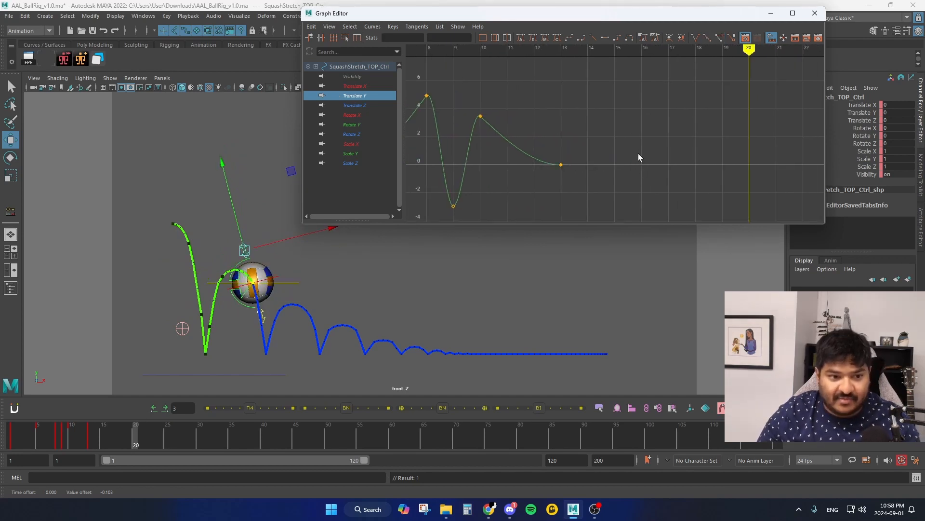
key("s")
Stretch the ball to about 2.6 in Translate Y on frame 22 and tilt that key's tangent upward.
middle_click_drag(656, 157, 601, 155, "alt")
key("alt+period")
key("alt+period")
key("alt+period")
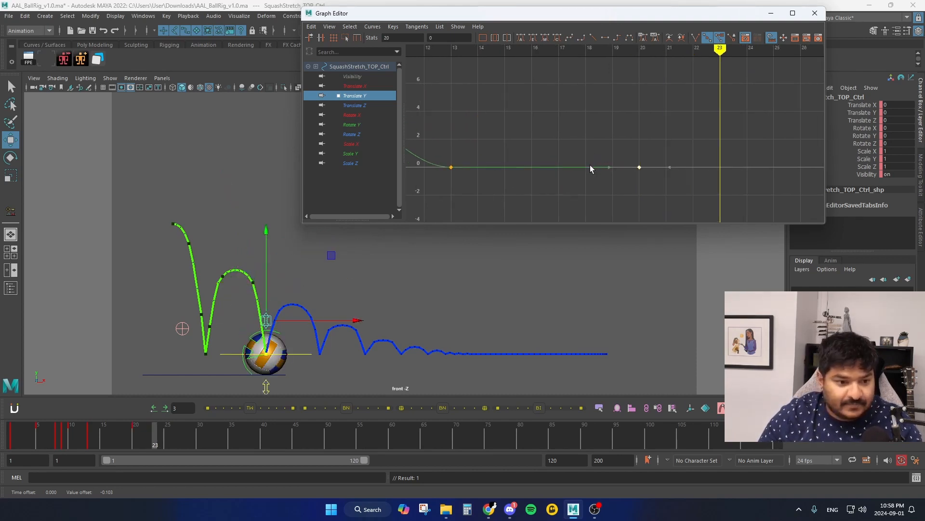
key("alt+comma")
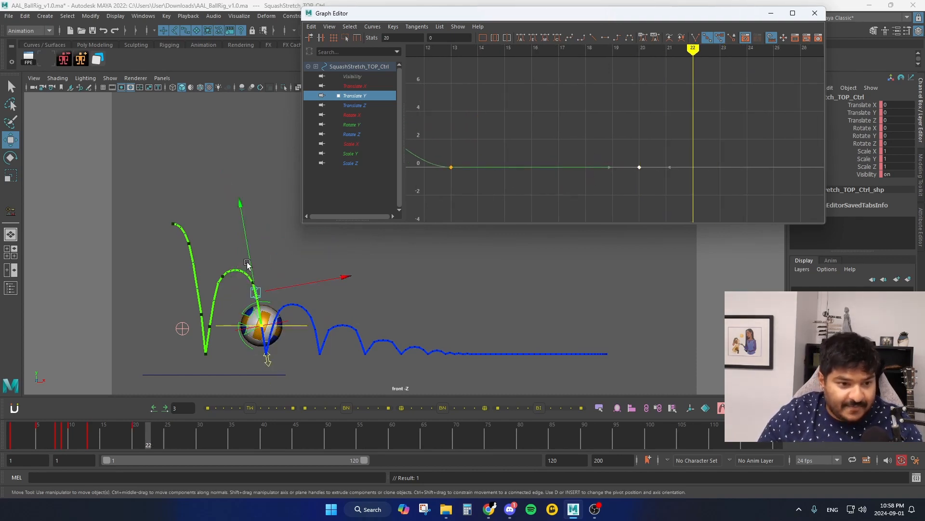
left_click_drag(250, 265, 250, 259)
left_click(693, 131)
middle_click_drag(693, 135, 643, 98, "alt")
left_click(646, 129)
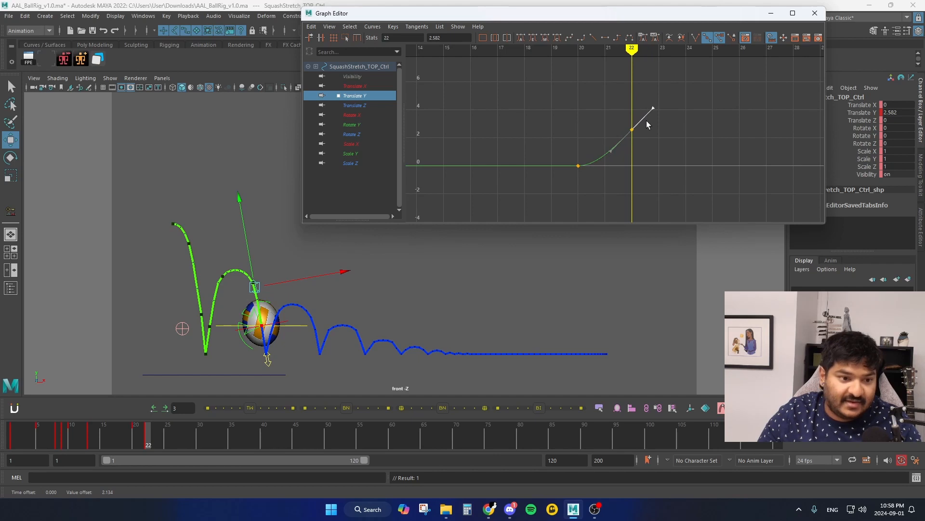
Key a squash of about -0.8 in Translate Y on frame 23 and a stretch of about 2 on frame 24.
key("alt+period")
left_click_drag(267, 264, 288, 278)
key("s")
key("alt+period")
key("s")
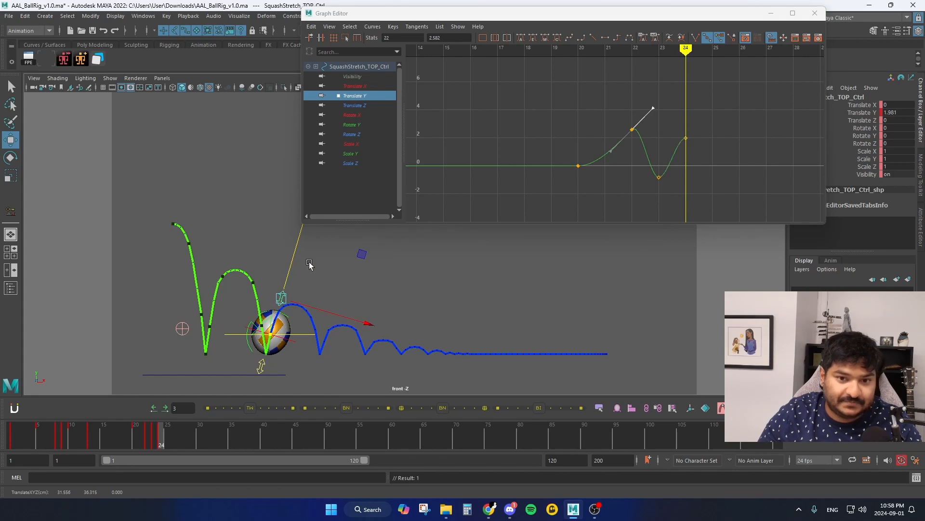
Copy the zero Translate Y key from frame 20 to frame 27.
key("alt+period")
key("alt+period")
key("alt+period")
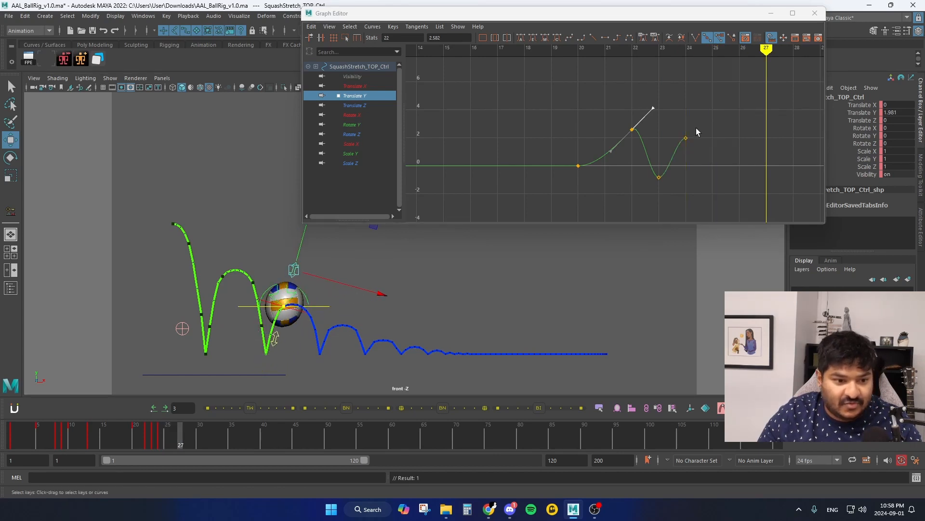
mouse_move(696, 128)
middle_mouse_down("alt")
mouse_move(714, 141)
mouse_move(704, 137)
middle_mouse_up("alt")
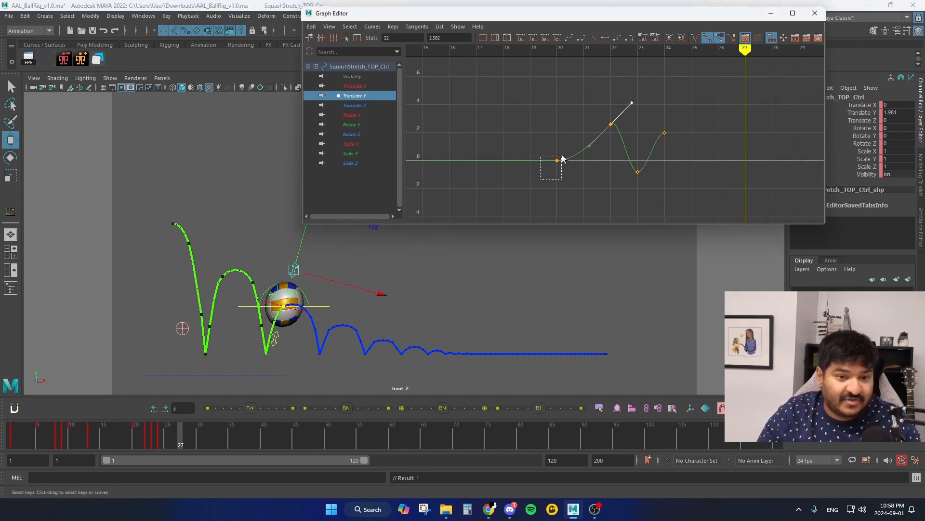
left_click_drag(562, 155, 563, 155)
key("ctrl+c")
key("ctrl+v")
Tilt the tangent of the Translate Y key on frame 24 downward and play back the animation.
middle_click_drag(727, 163, 704, 165, "alt")
left_click_drag(642, 146, 661, 159)
left_click(642, 133)
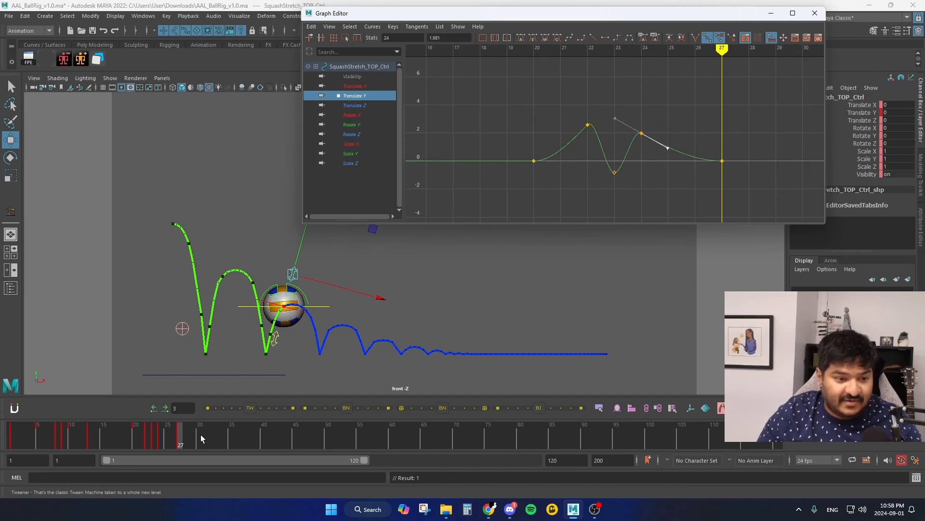
left_click(19, 436)
key("alt+v")
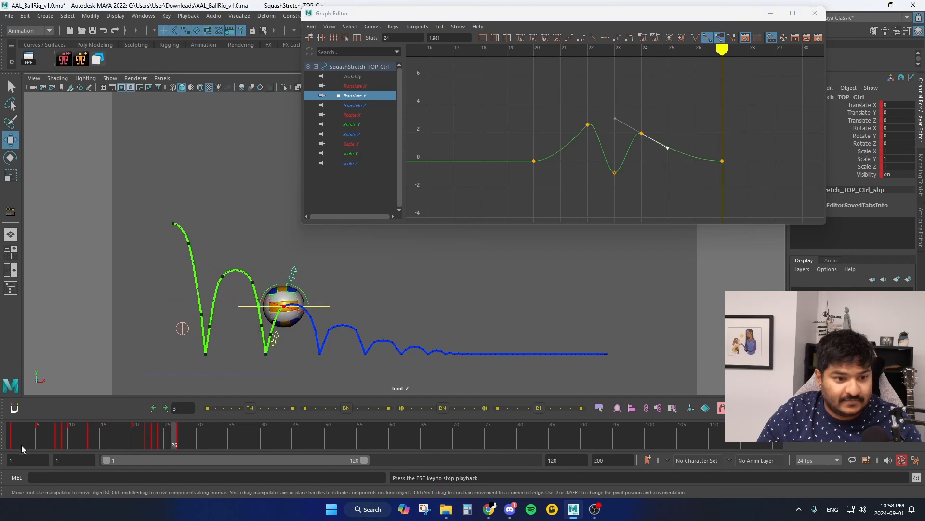
Key the top squash-and-stretch control at zero on frame 32.
left_click_drag(86, 447, 213, 436)
middle_click_drag(743, 134, 493, 128, "alt")
key("s")
Key Translate Y on the top control with a squash of about -1.8 on frame 35 and stretches of about 1.9 on frame 34 and 1.4 on frame 36.
key("alt+period")
key("alt+period")
key("alt+period")
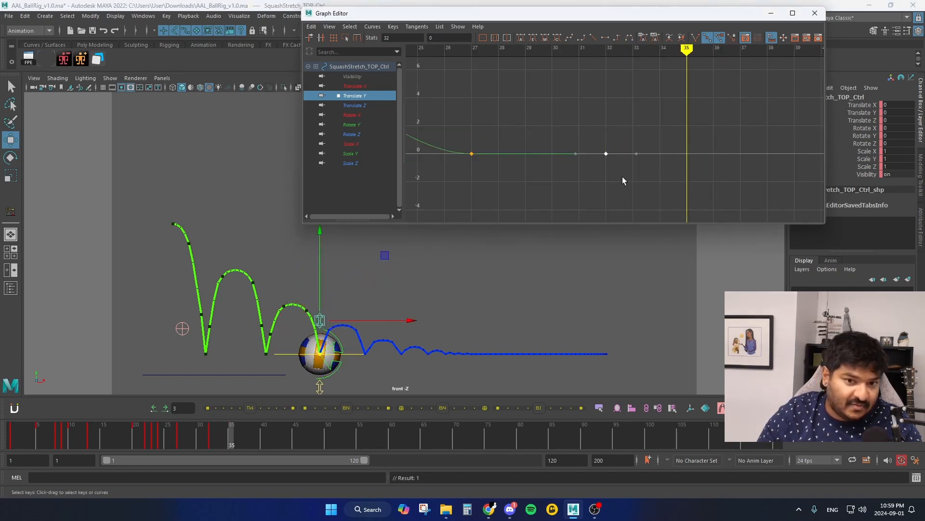
left_click_drag(320, 287, 339, 279)
key("s")
key("alt+comma")
key("s")
key("alt+period")
key("alt+period")
key("s")
Tilt the Translate Y tangent upward on the frame 34 key and downward on the frame 36 key.
left_click(660, 128)
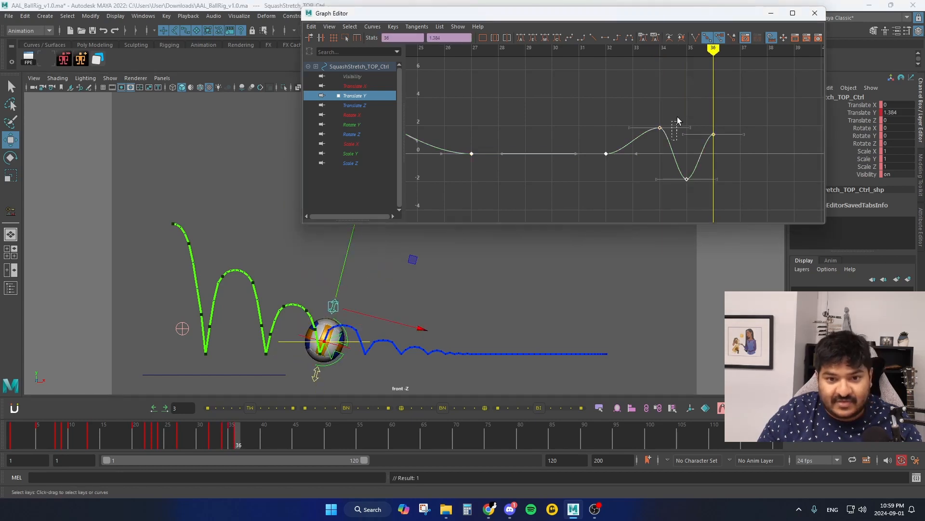
left_click_drag(675, 131, 678, 108)
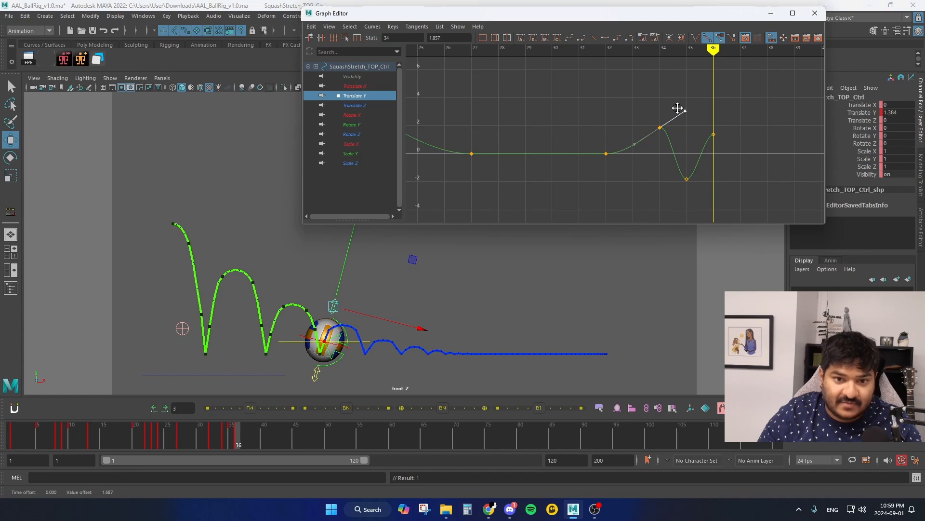
left_click(713, 134)
left_click_drag(733, 117, 736, 134)
Copy the zero Translate Y key from frame 32 to frame 38.
key("alt+period")
key("alt+period")
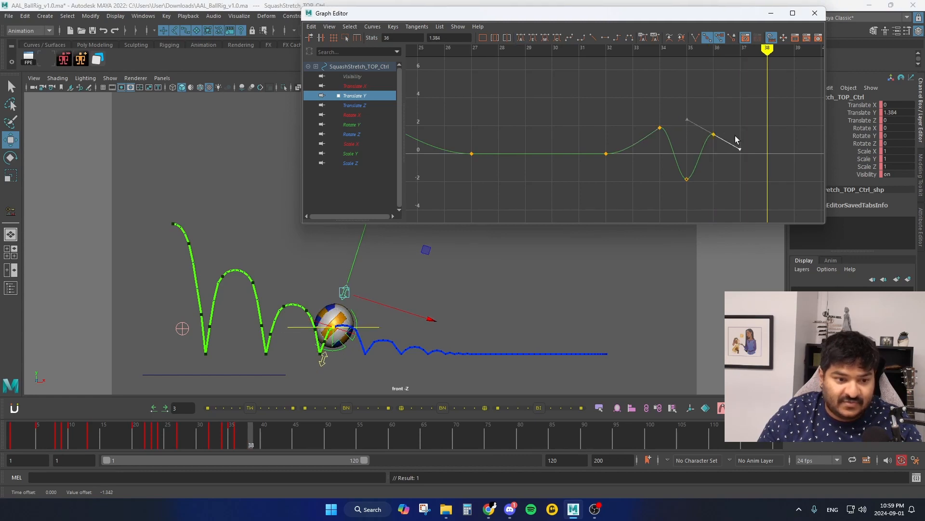
left_click_drag(597, 146, 626, 167)
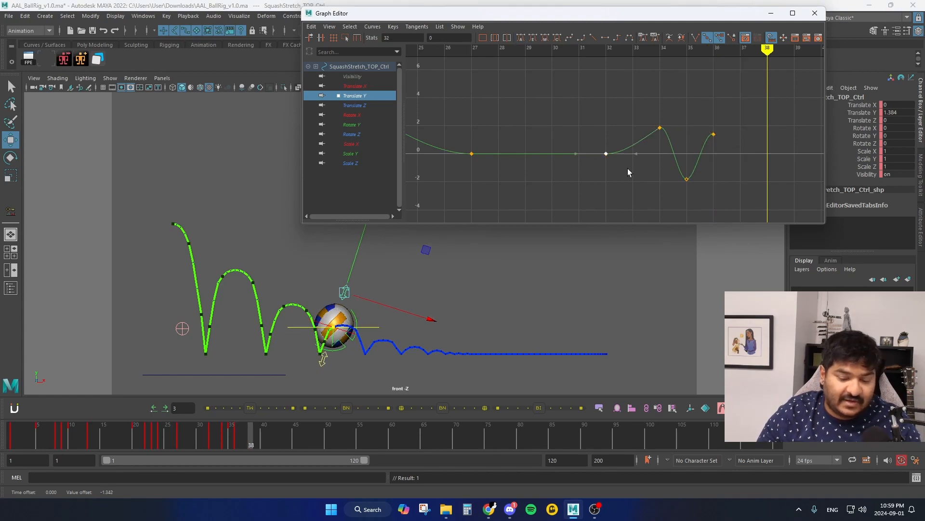
key("ctrl+v")
middle_click_drag(739, 172, 676, 167, "alt")
right_click_drag(676, 168, 681, 155, "alt+shift")
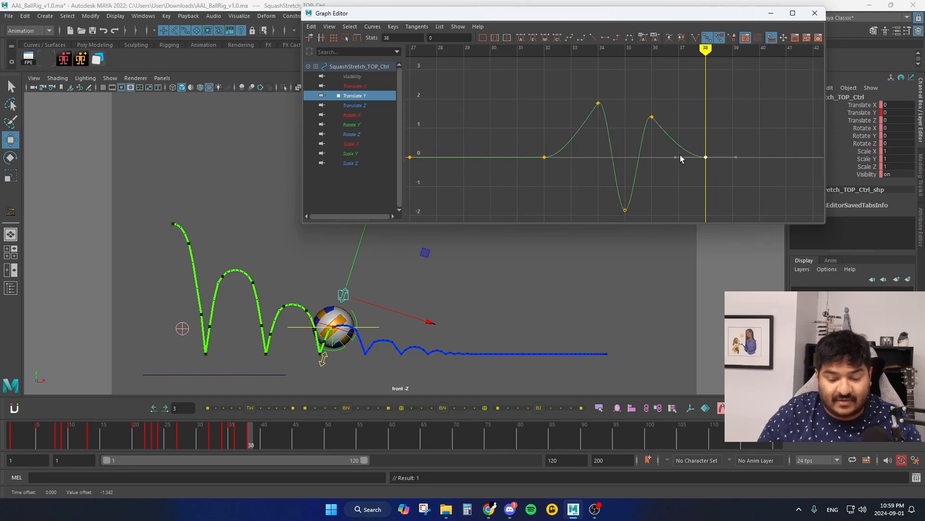
middle_click_drag(680, 156, 675, 152, "alt")
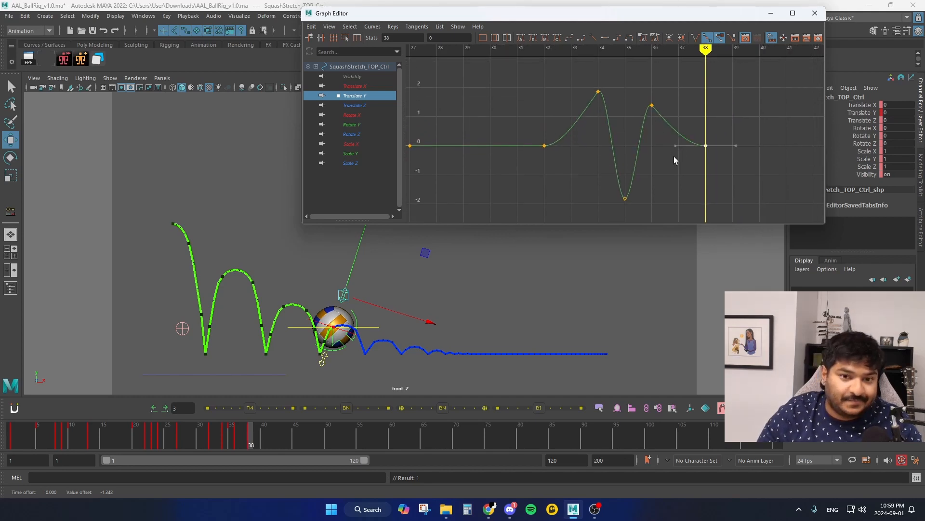
Step through frames 35 to 38 to check the squash and stretch around the third ground contact.
key("alt+comma")
key("alt+comma")
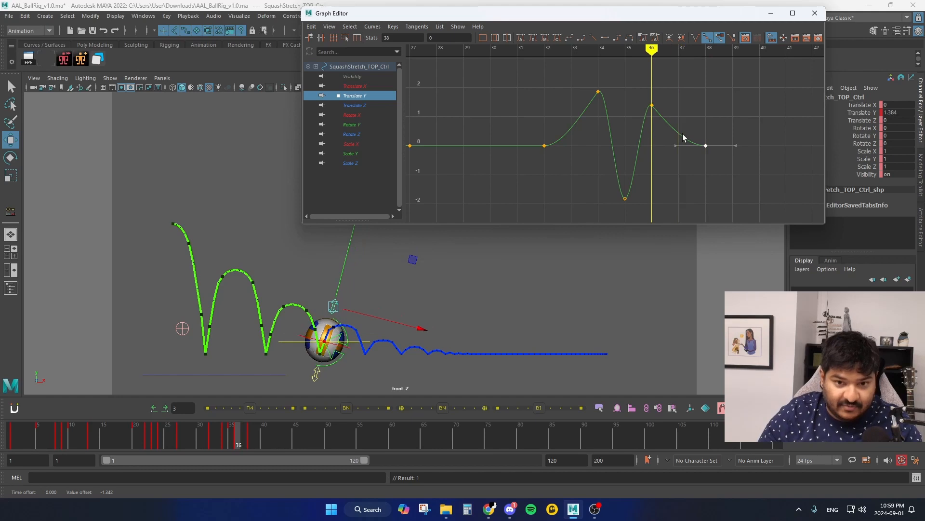
key("alt+period")
key("alt+period")
key("alt+comma")
key("alt+comma")
key("alt+comma")
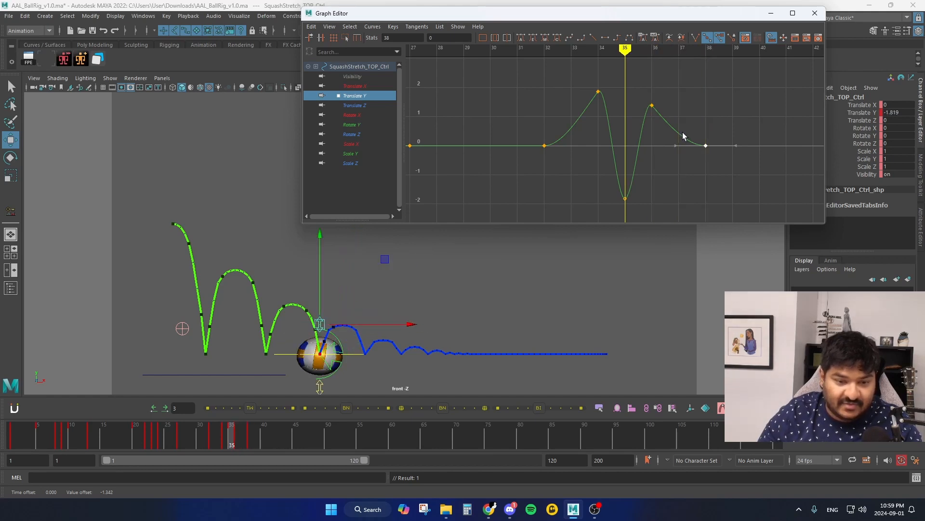
Key the top squash-and-stretch control at zero on frame 42.
key("alt+period")
key("alt+period")
key("alt+period")
key("alt+period")
key("alt+period")
key("alt+period")
key("alt+period")
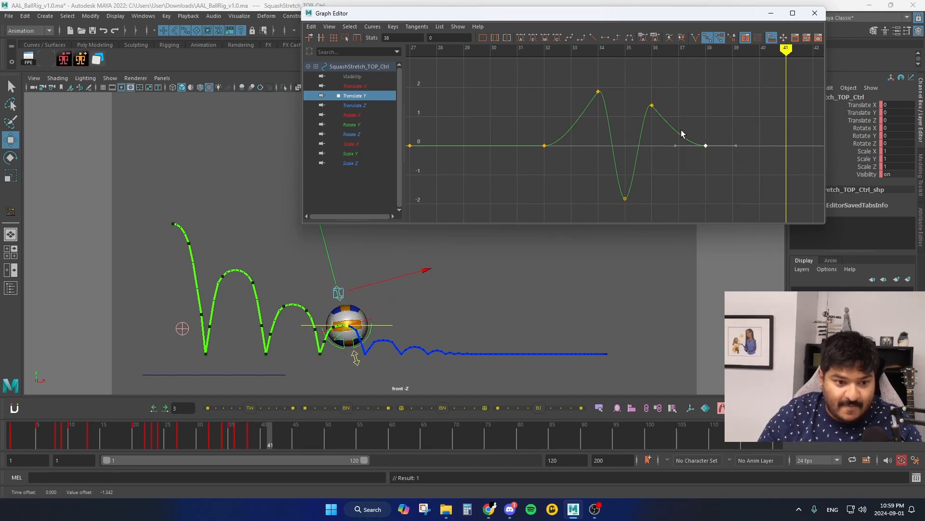
middle_click_drag(682, 133, 580, 138, "alt")
key("s")
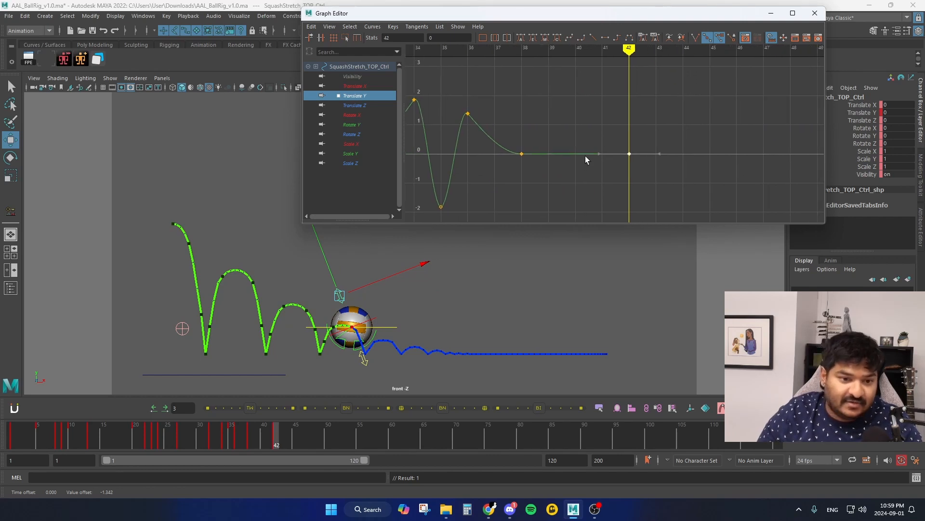
Key a squash of about -1.1 in Translate Y on frame 45 and a stretch of about 0.7 on frame 44.
key("alt+comma")
key("alt+period")
key("alt+period")
key("alt+period")
key("alt+period")
key("alt+period")
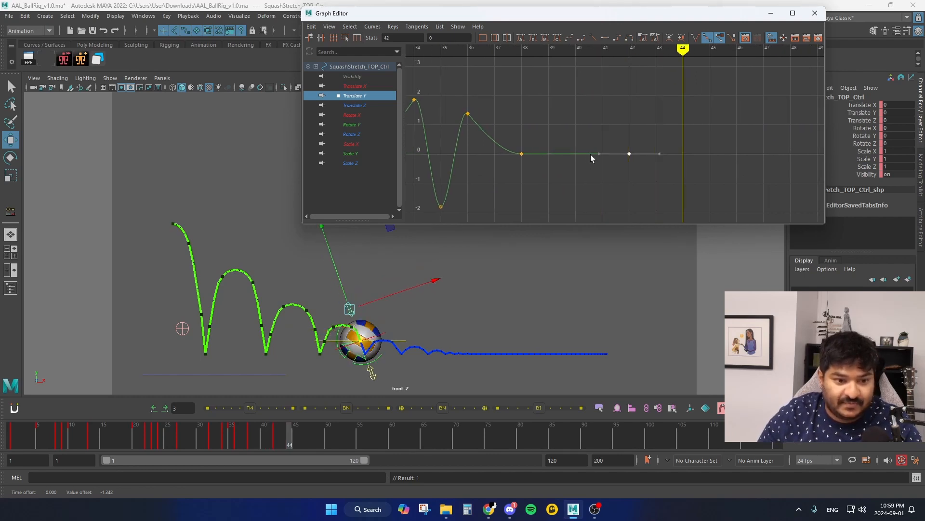
key("alt+comma")
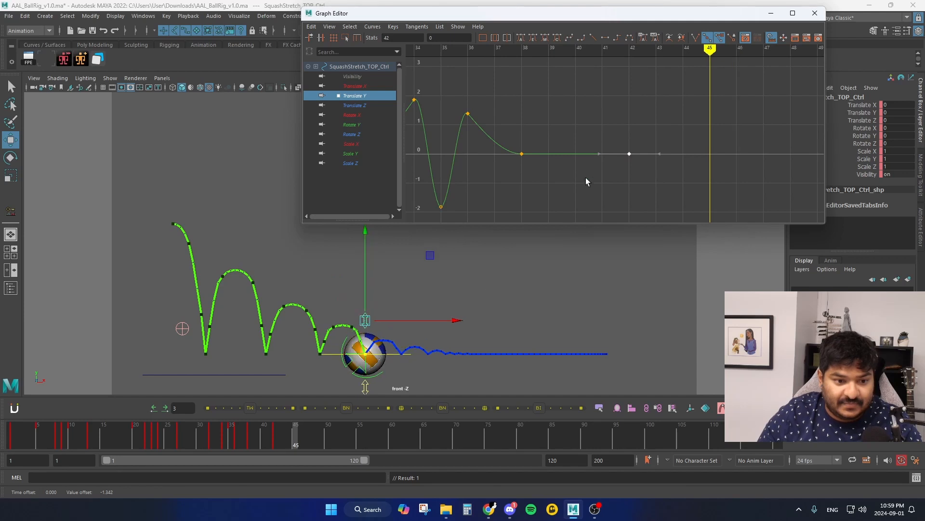
left_click(366, 295)
left_click_drag(366, 295, 341, 285)
key("alt+comma")
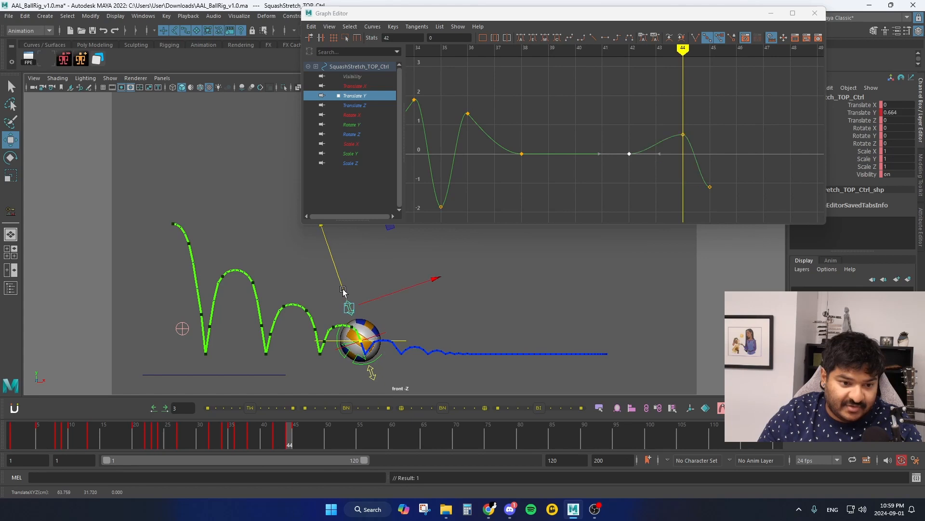
Step back and forth through the frames around the fourth ground contact to examine the ball's squash and its tilt along the arc.
key("alt+period")
key("alt+period")
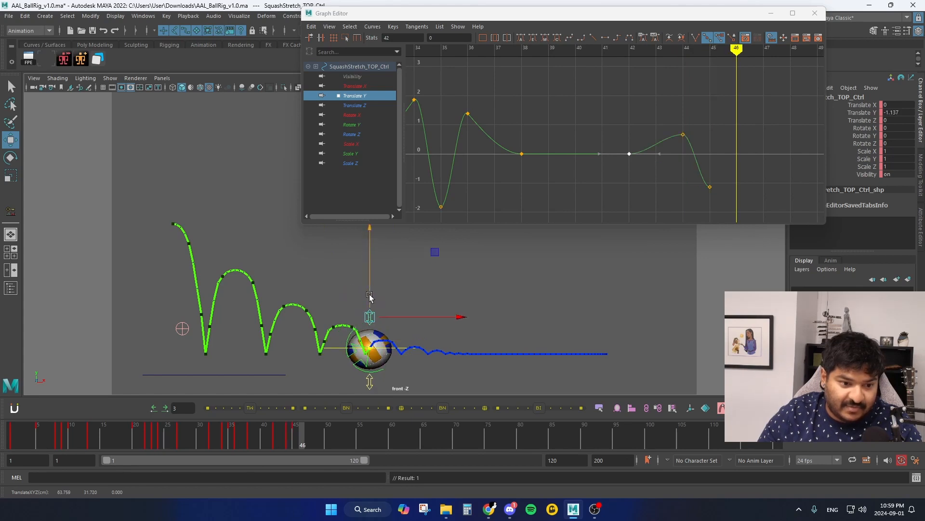
key("alt+period")
key("alt+period")
key("alt+period")
key("alt+period")
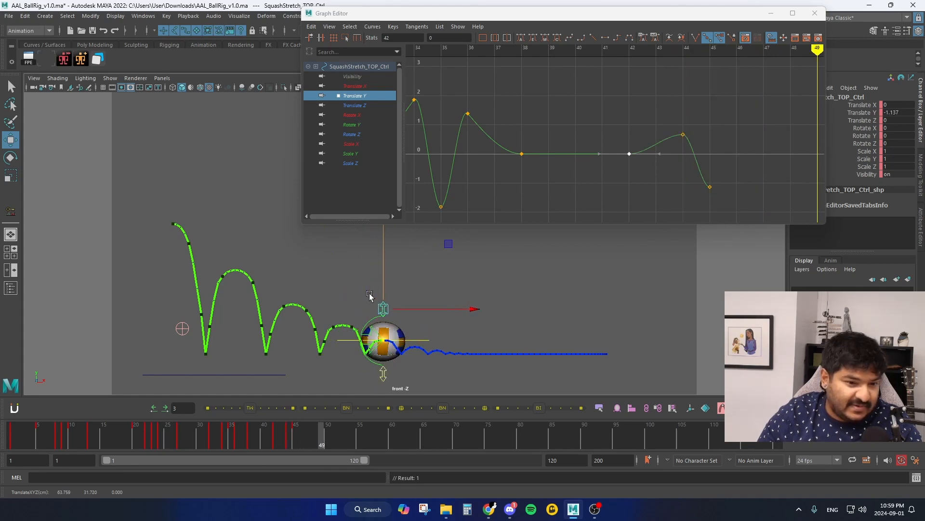
key("alt+comma")
key("alt+comma")
key("alt+comma")
key("alt+comma")
key("alt+comma")
key("alt+comma")
key("alt+comma")
key("alt+period")
key("alt+period")
key("alt+period")
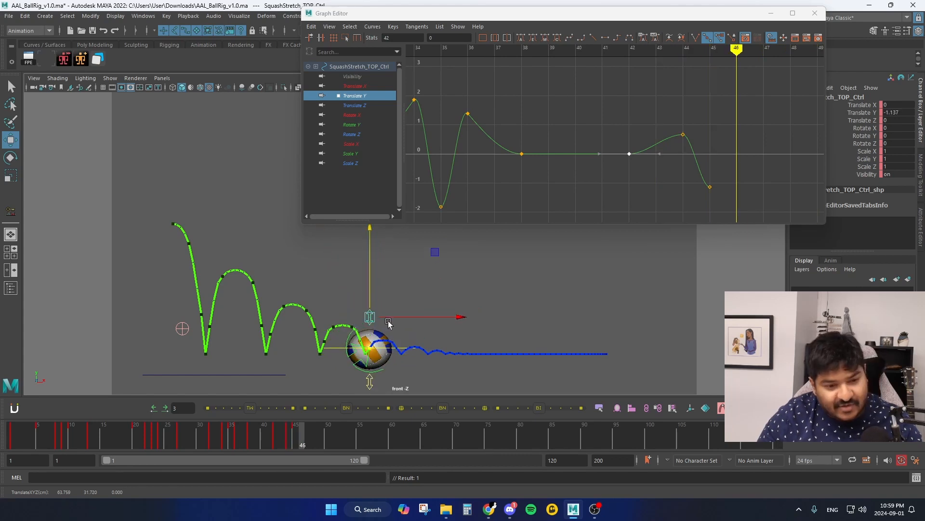
key("q")
key("alt+period")
key("alt+period")
key("alt+comma")
key("alt+comma")
key("alt+comma")
key("alt+comma")
key("alt+period")
key("alt+period")
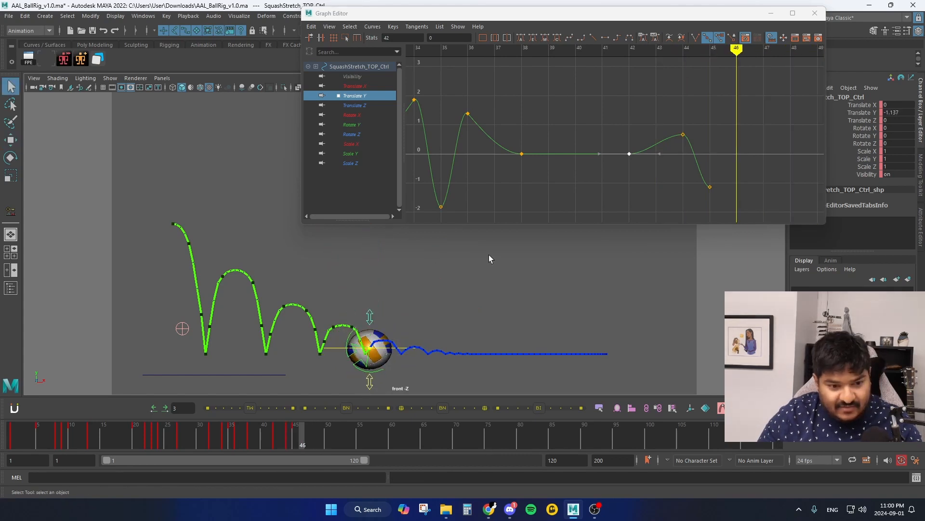
key("alt+period")
Select the squash-and-stretch rotation control in the perspective view and return to the front view with the Rotate tool.
key("space")
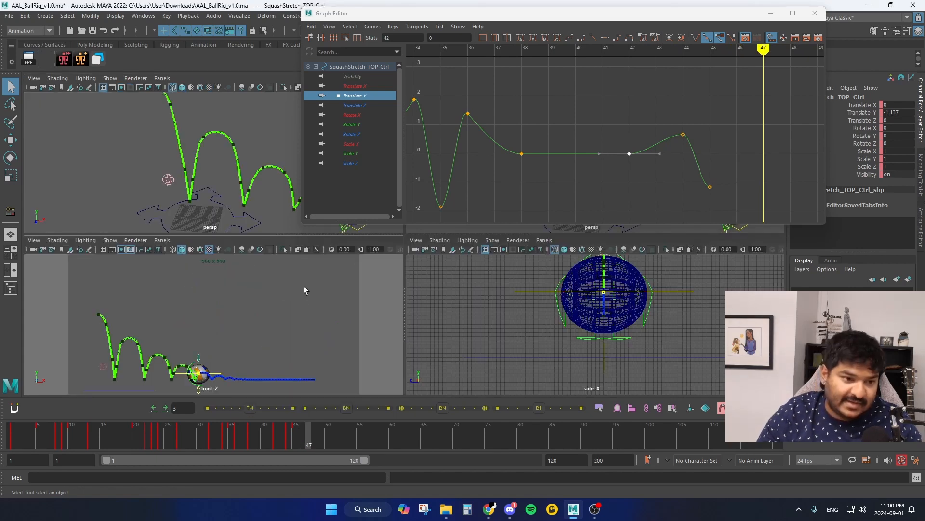
middle_click_drag(218, 191, 181, 200, "alt")
right_click_drag(181, 200, 260, 203, "alt")
left_click(193, 191)
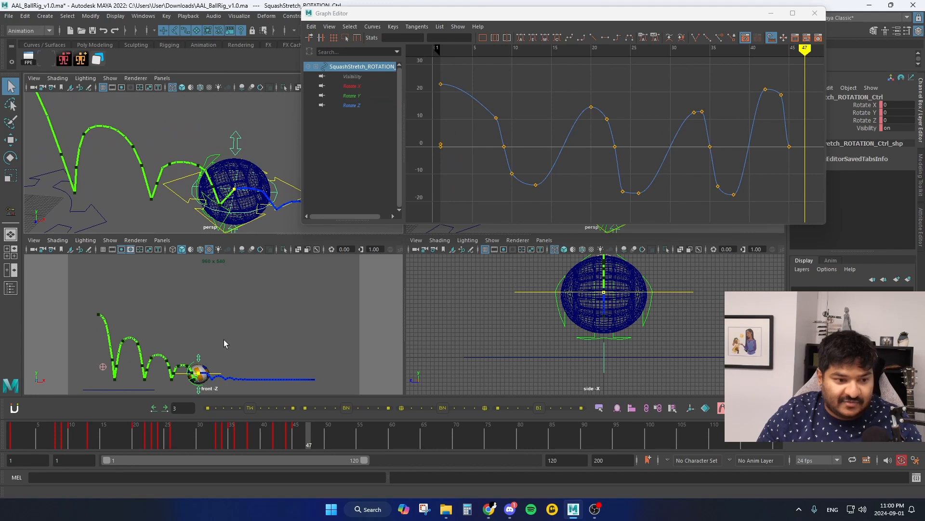
key("space")
key("e")
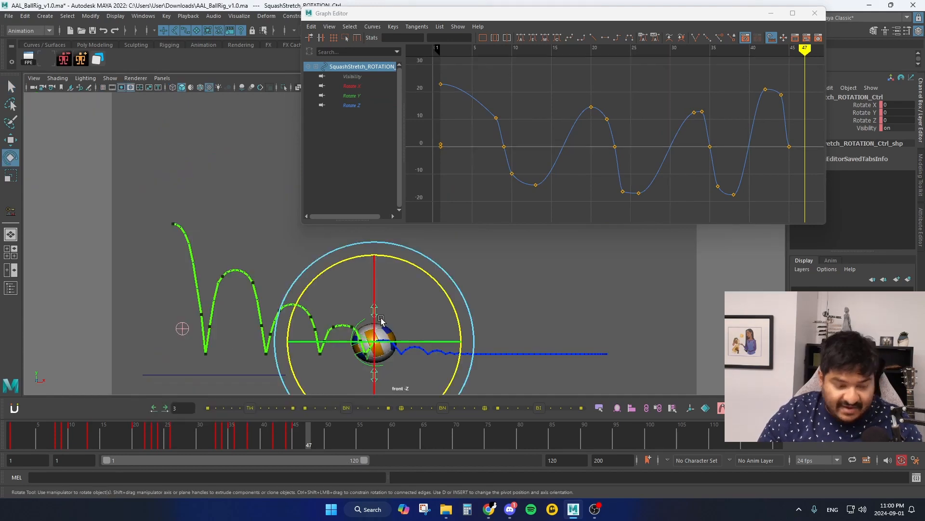
Rotate the rotation control to about -15 in Rotate Z on frame 46 and key it.
key("alt+period")
key("alt+period")
key("alt+period")
key("alt+period")
key("alt+period")
key("alt+period")
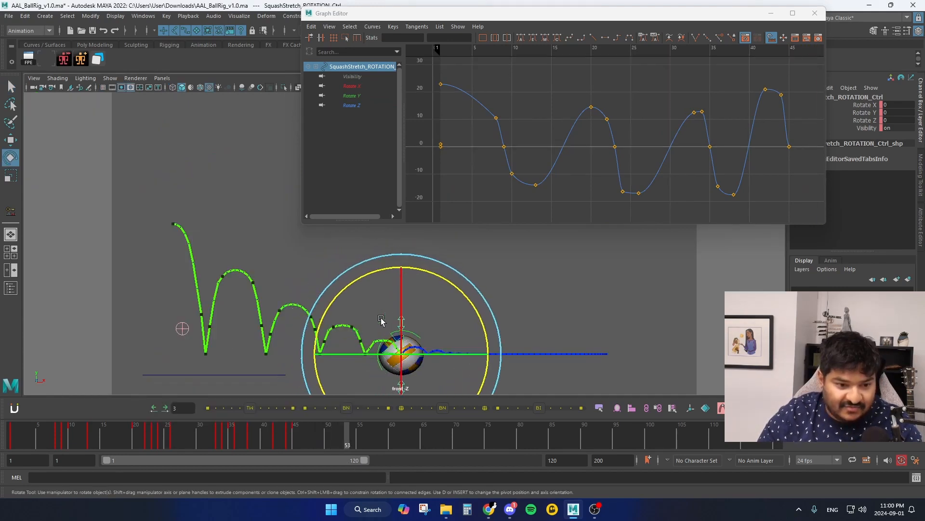
key("alt+comma")
key("alt+comma")
key("alt+comma")
key("alt+comma")
key("alt+comma")
key("alt+comma")
key("alt+comma")
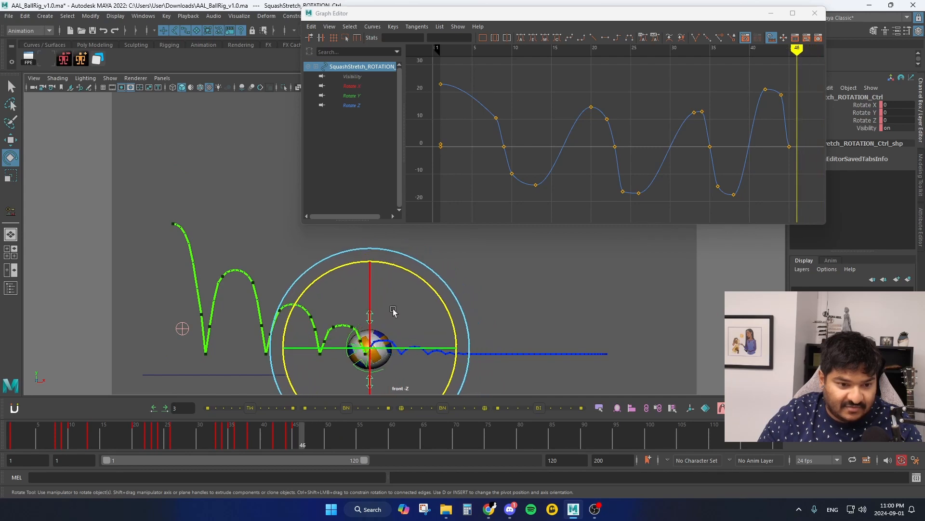
key("alt+comma")
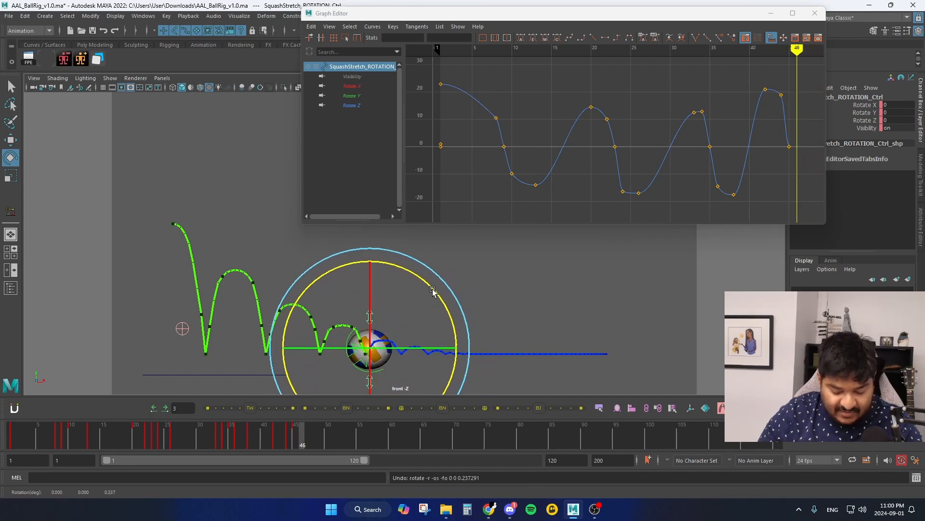
left_click_drag(430, 285, 438, 308)
key("s")
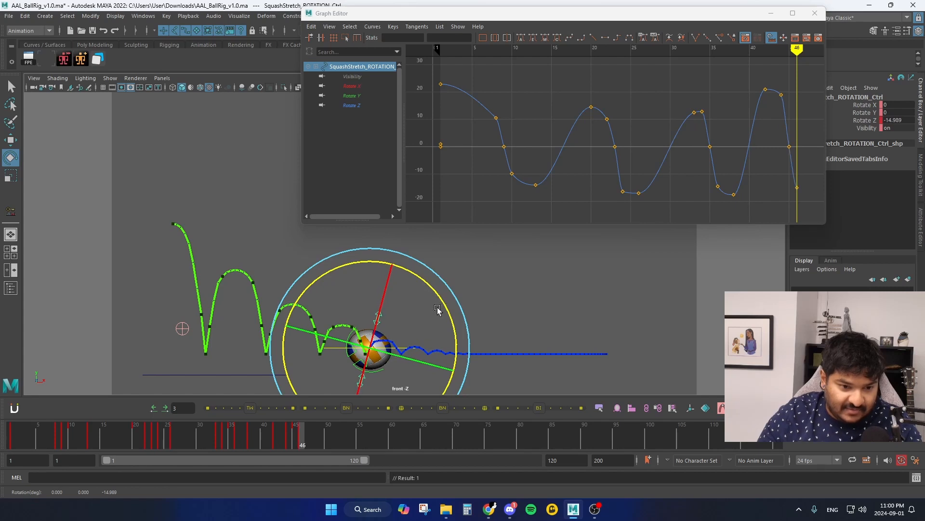
Key the rotation control's Rotate Z at 0 on frame 51.
key("alt+period")
key("alt+period")
key("alt+period")
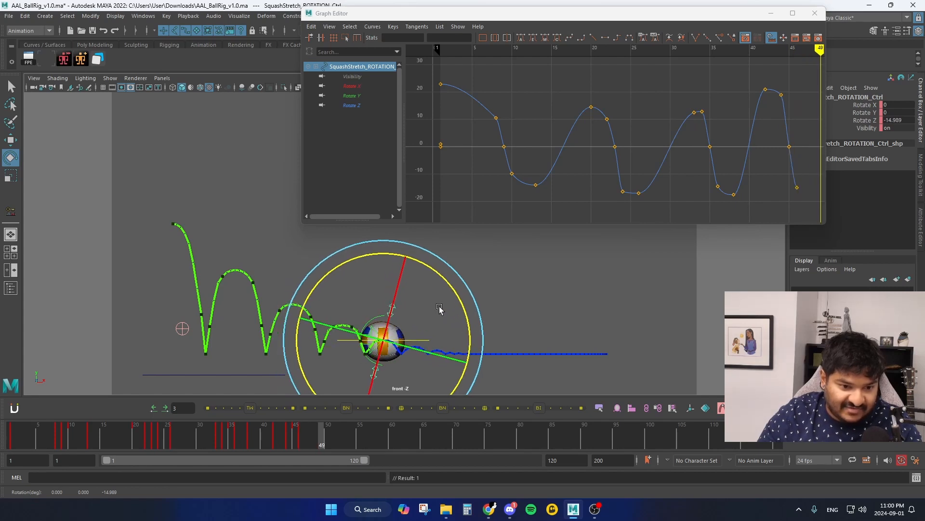
key("alt+period")
key("alt+period")
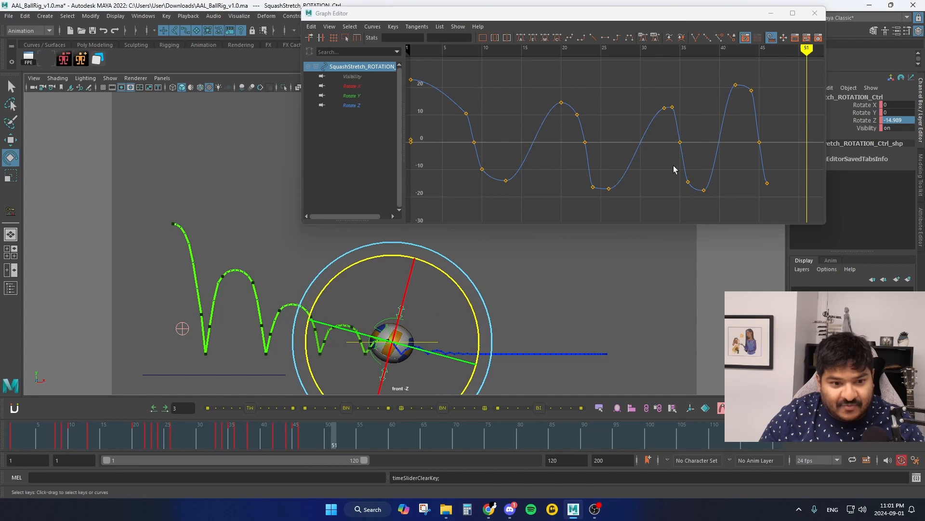
middle_click_drag(673, 169, 586, 173, "alt")
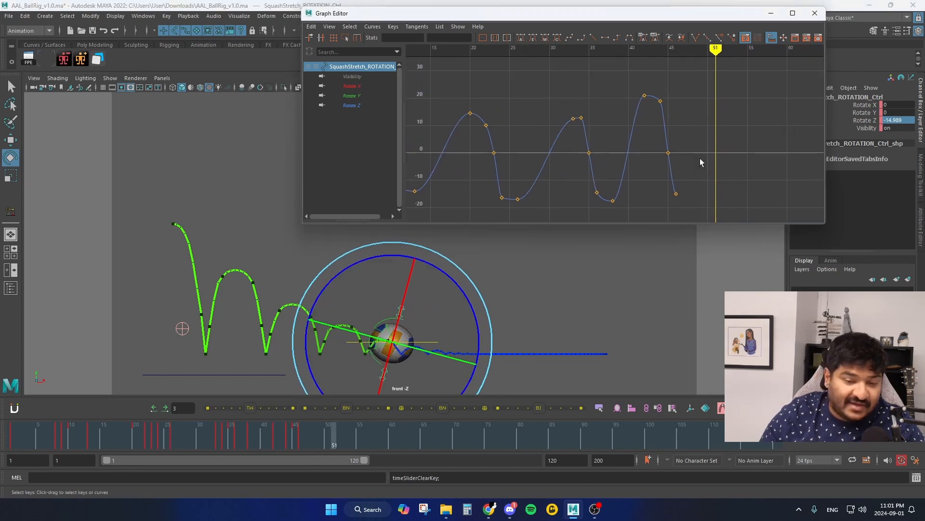
left_click(908, 120)
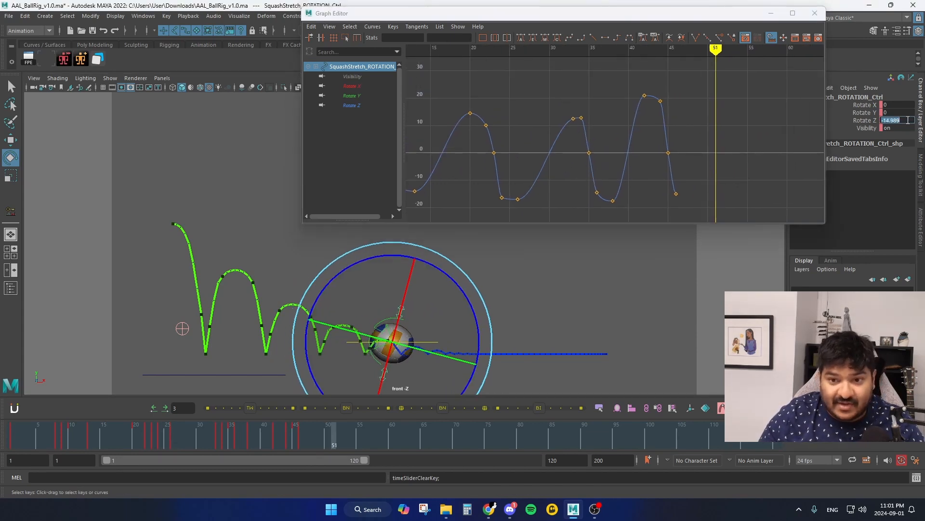
type("0")
key("Return")
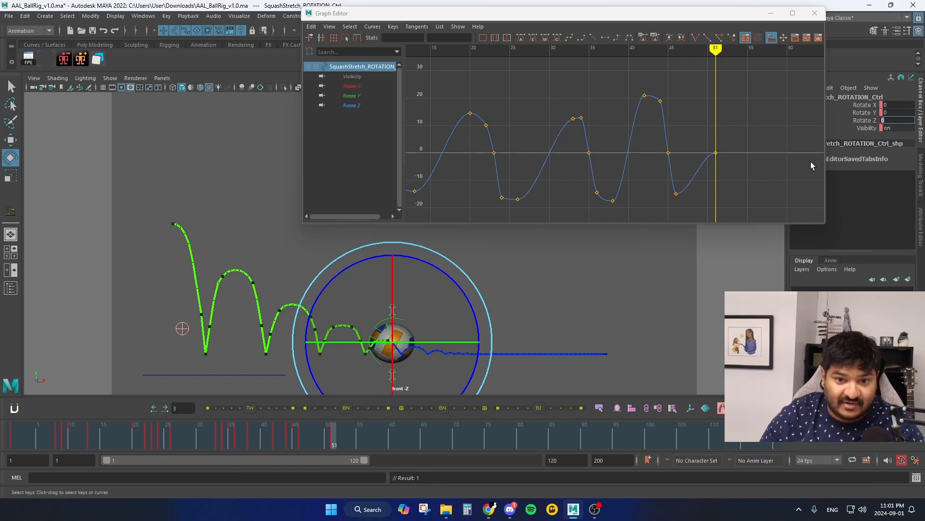
left_click(771, 173)
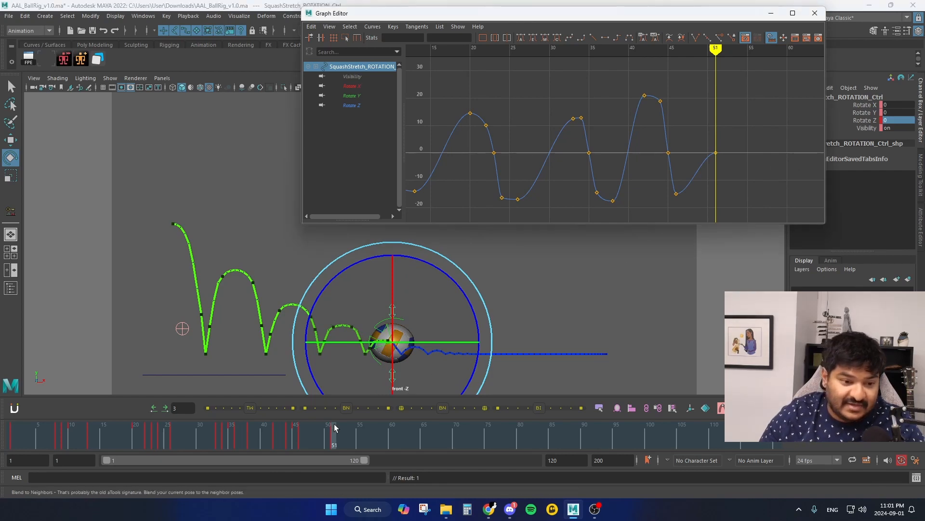
Select the top squash-and-stretch control and raise it to about 1.13 in Translate Y on frame 46 to stretch the ball.
mouse_move(299, 436)
left_mouse_down()
mouse_move(215, 432)
mouse_move(303, 433)
left_mouse_up()
left_click(376, 315)
key("w")
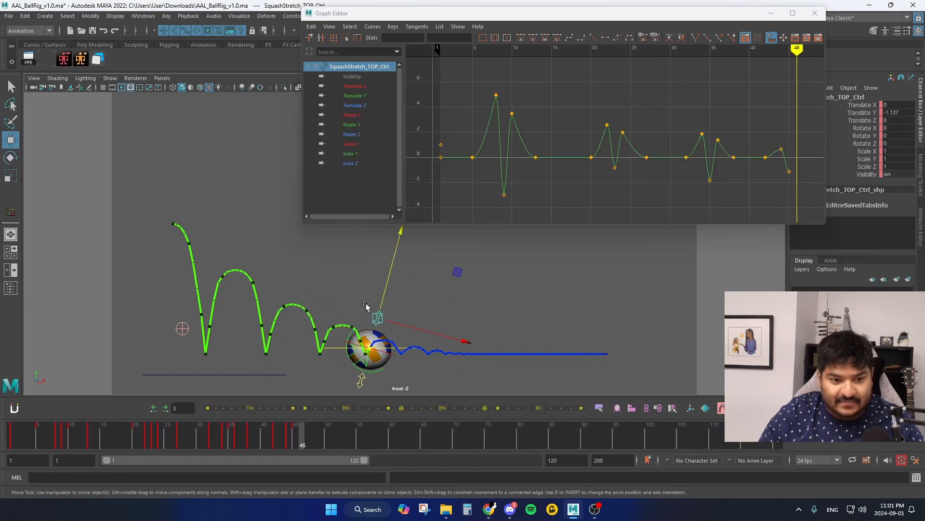
key("comma")
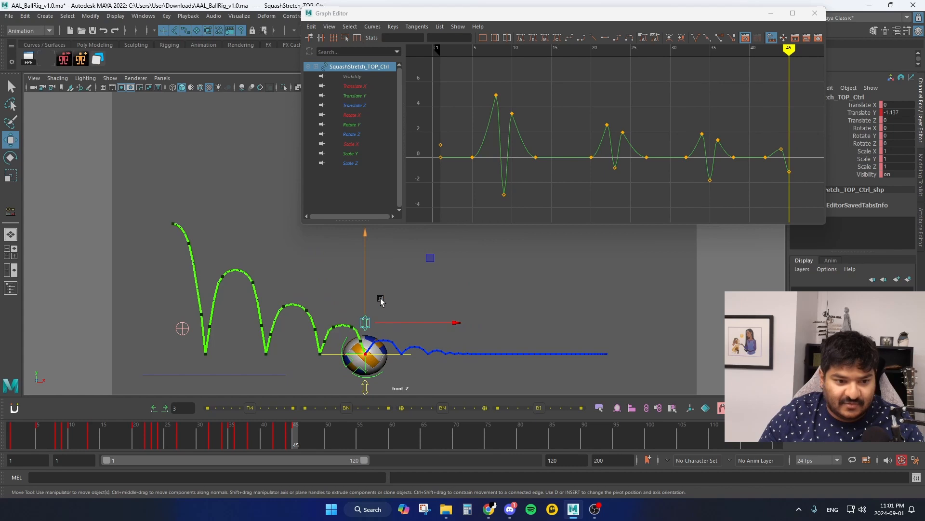
key("comma")
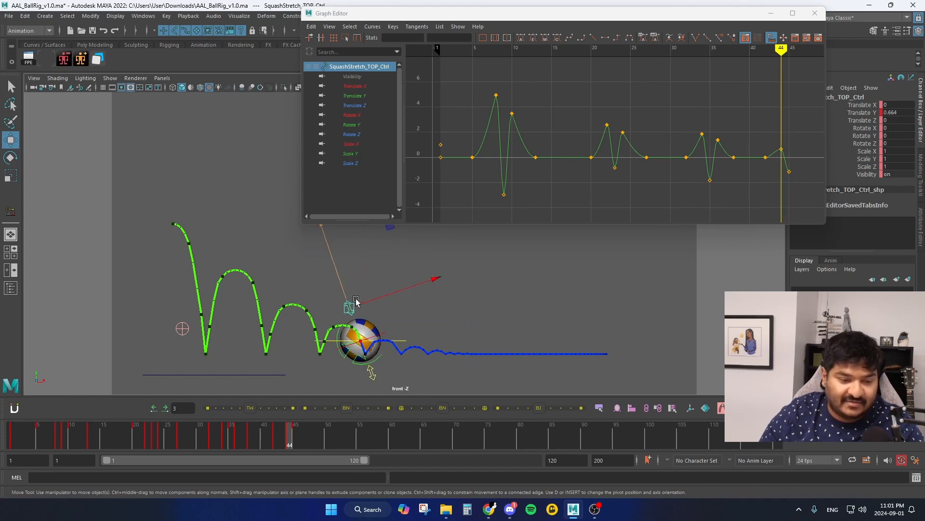
key("period")
key("period")
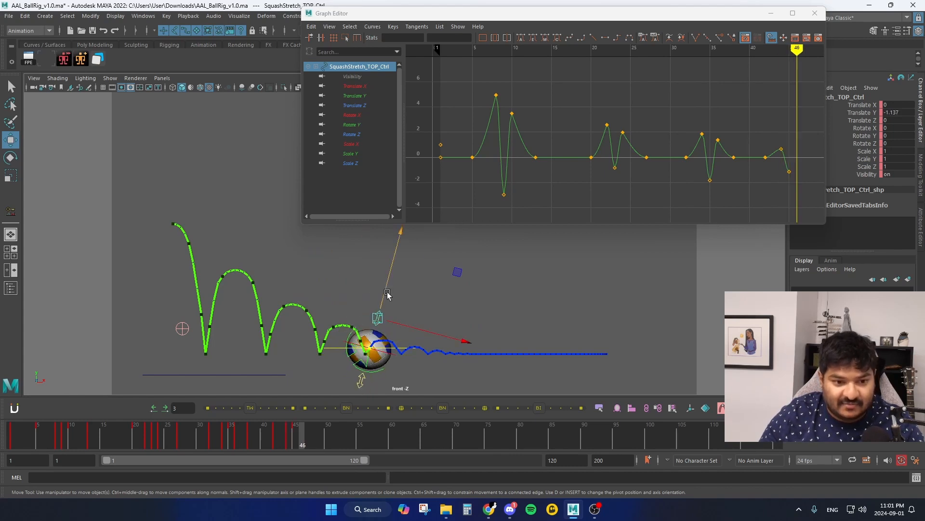
left_click_drag(386, 290, 388, 286)
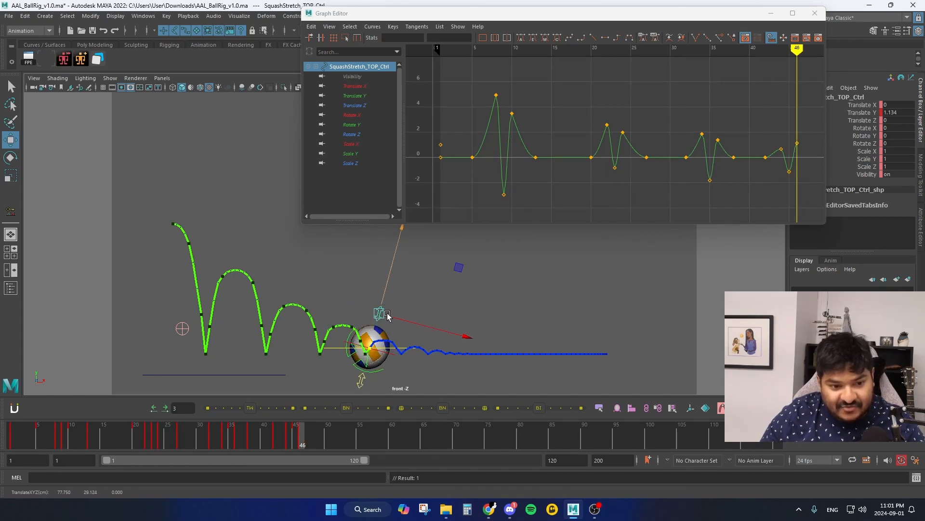
Return the top control's Translate Y to 0 on frame 48 by pasting a copied zero key there.
key("alt+period")
key("alt+period")
key("alt+period")
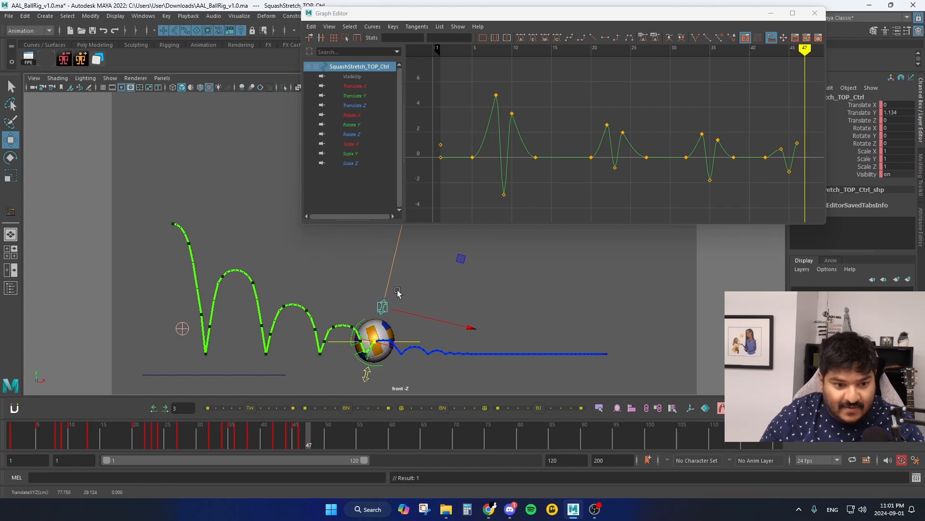
key("alt+comma")
key("alt+comma")
key("alt+comma")
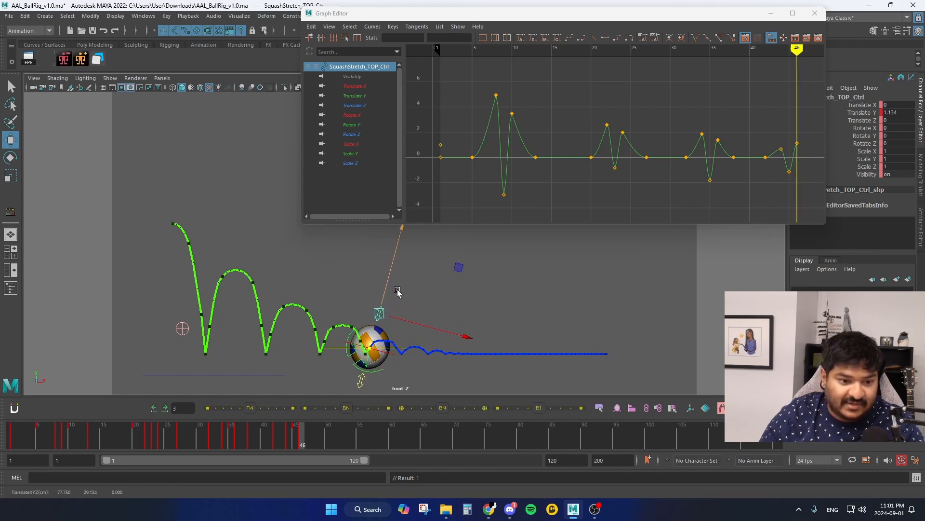
key("alt+period")
key("alt+period")
middle_click_drag(682, 148, 565, 149, "alt")
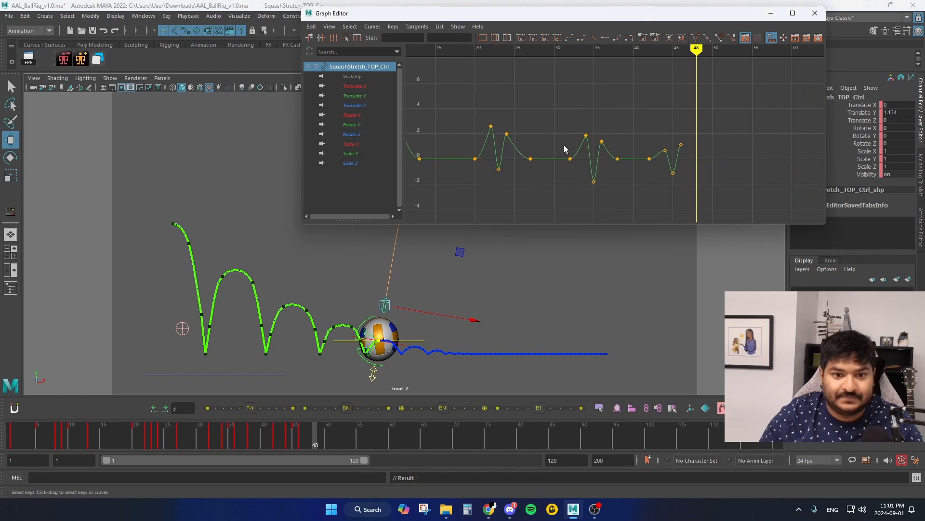
key("ctrl+c")
key("ctrl+v")
Adjust the tangent of the Translate Y key on frame 46 so the curve slopes down toward the frame 48 key.
scroll(665, 165, "up", 5)
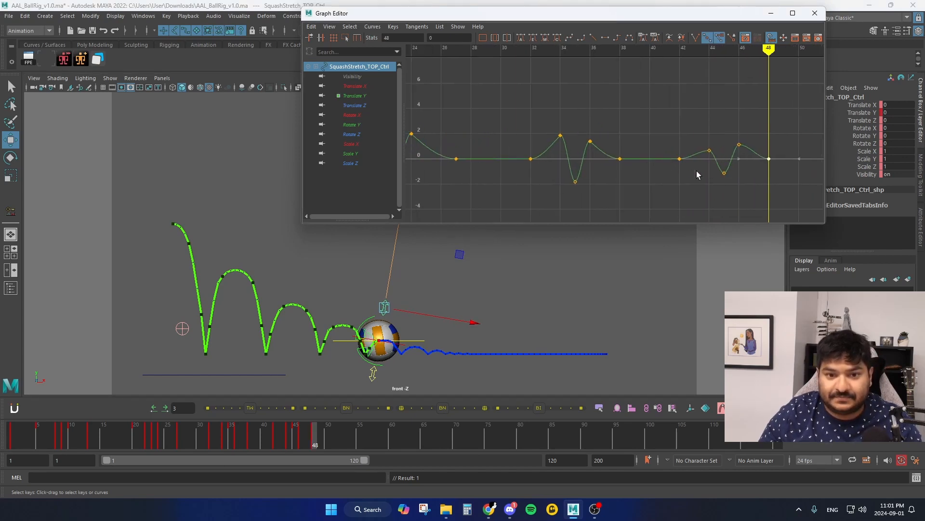
left_click(591, 148)
mouse_move(591, 148)
middle_mouse_down()
mouse_move(572, 125)
mouse_move(608, 149)
middle_mouse_up()
left_click(590, 125)
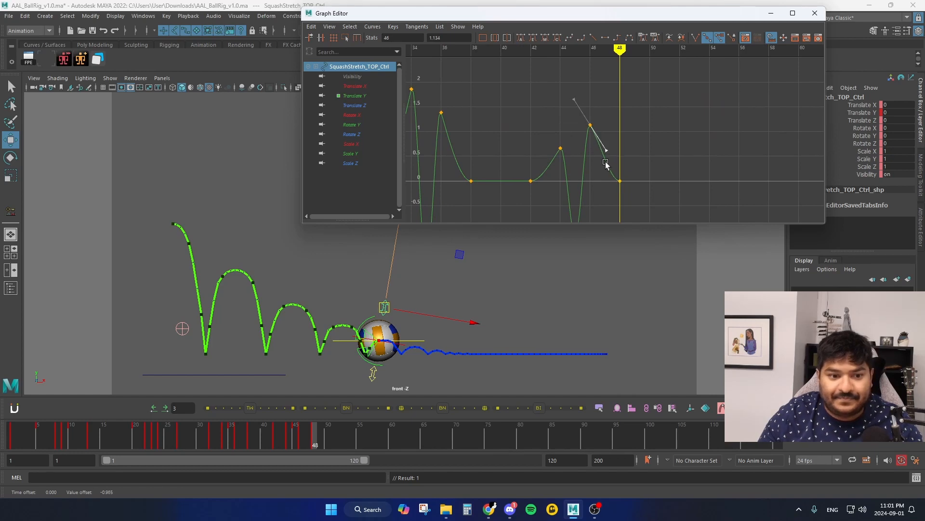
Hide the motion trail and minimize the Graph Editor, and play the animation from frame 1 with nothing selected.
mouse_move(316, 441)
left_mouse_down()
mouse_move(297, 442)
mouse_move(434, 437)
mouse_move(366, 436)
left_mouse_up()
key("alt+shift+v")
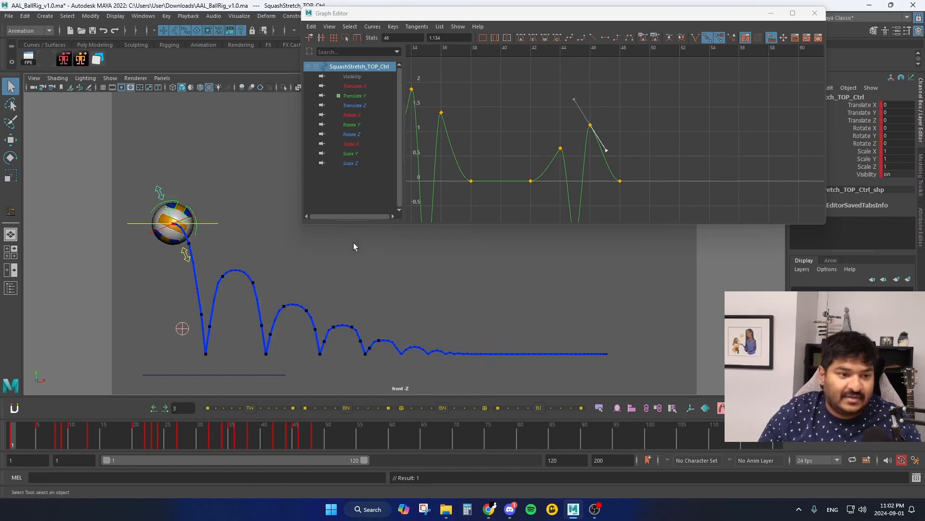
left_click(480, 289)
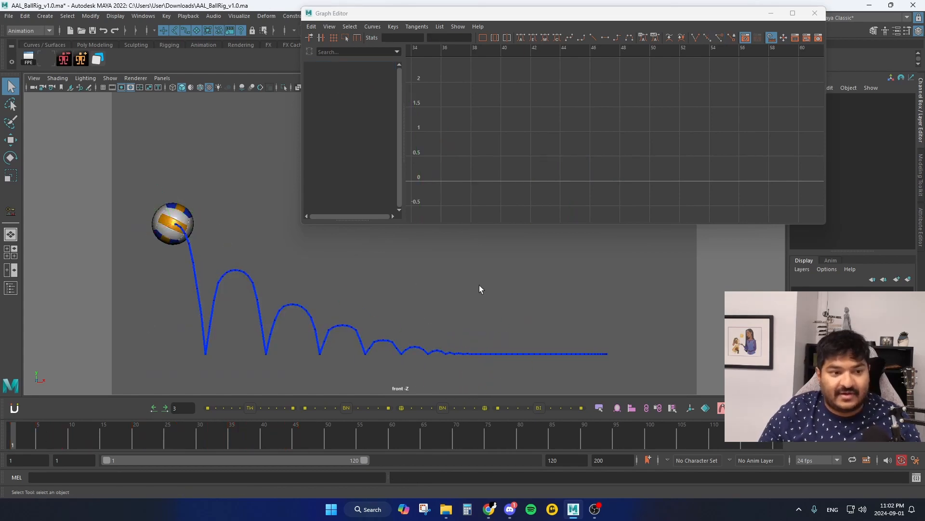
left_click(722, 409)
left_click(776, 15)
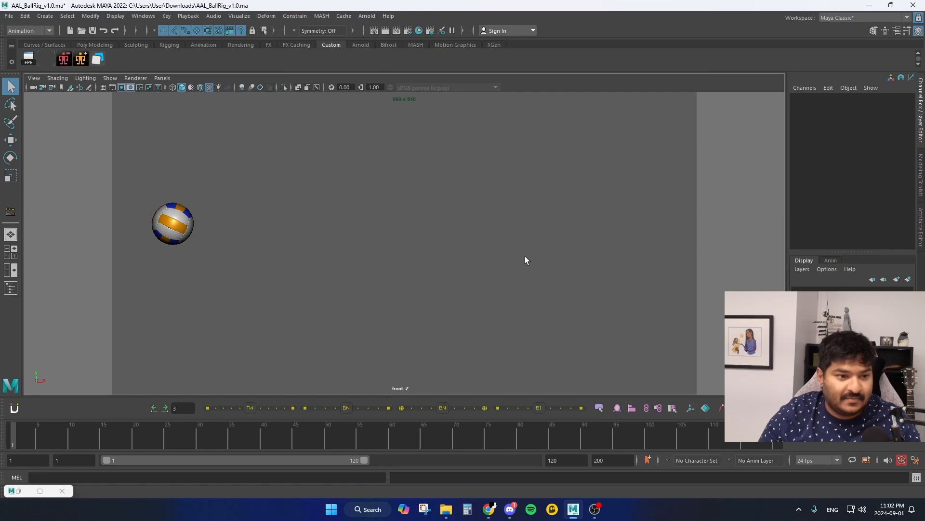
key("alt+v")
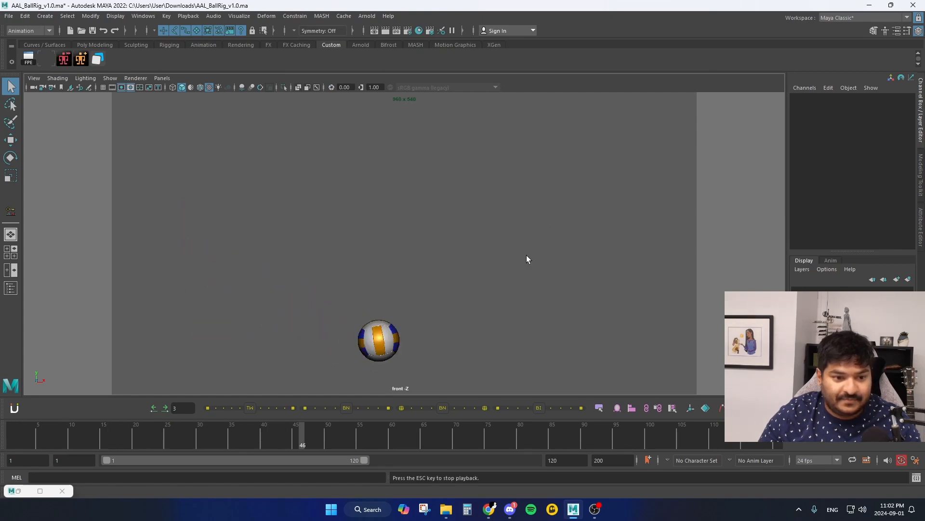
key("alt+v")
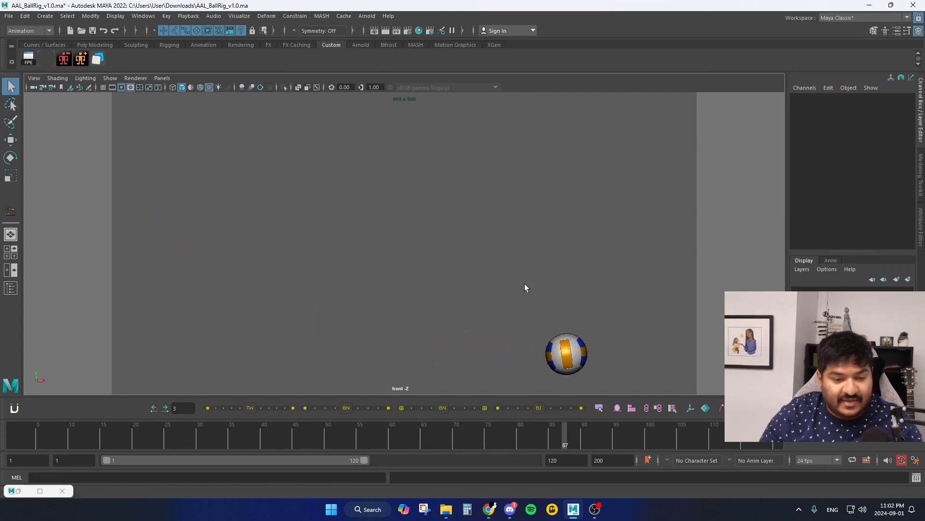
In the top control's Translate Y curve, raise the keys on frames 22 and 24 slightly and lower the frame 23 key to -1.402.
left_click(587, 344)
left_click_drag(171, 441, 103, 440)
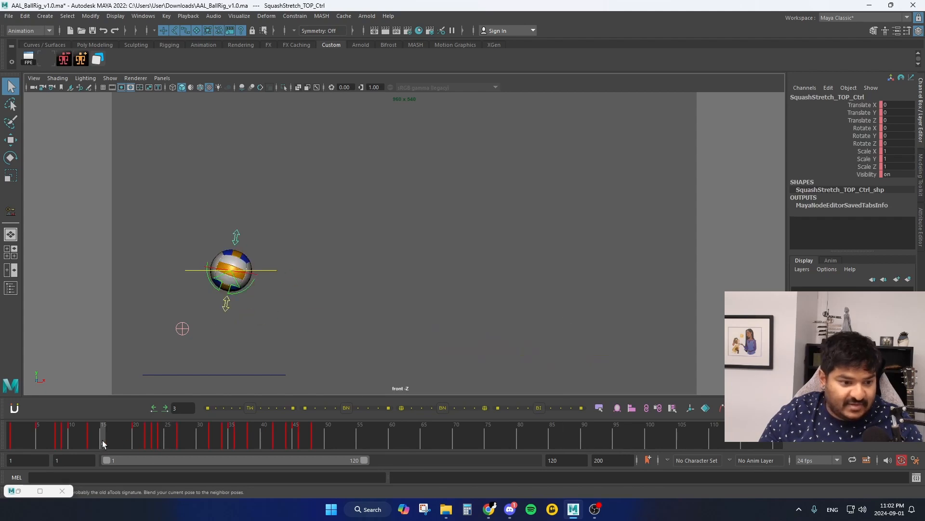
left_click(29, 492)
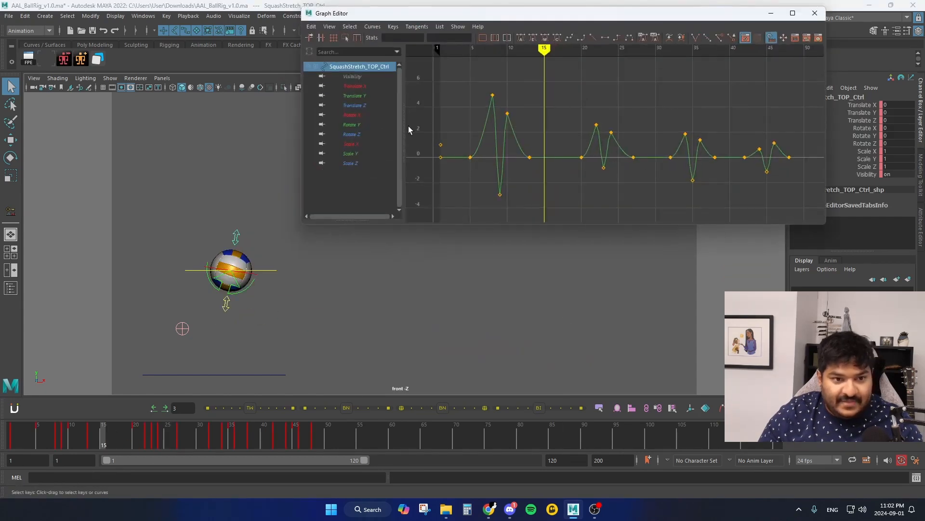
left_click_drag(539, 64, 625, 134)
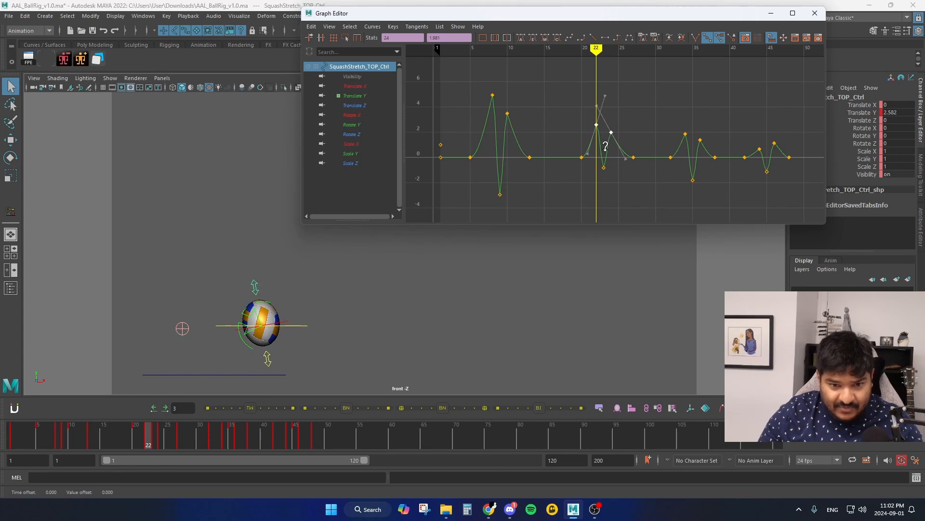
left_click(603, 168)
middle_click_drag(604, 169, 610, 185)
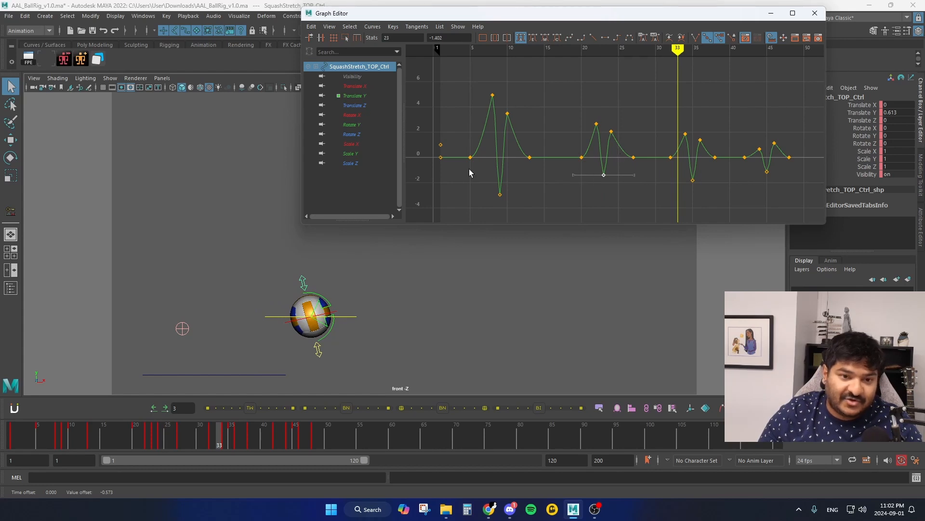
Lower the Translate Y keys on frames 34 and 36 to about 1.6 and 1.2, and raise the frame 35 key to -0.902.
middle_click_drag(648, 168, 584, 161, "alt")
right_click_drag(586, 157, 609, 173, "alt+shift")
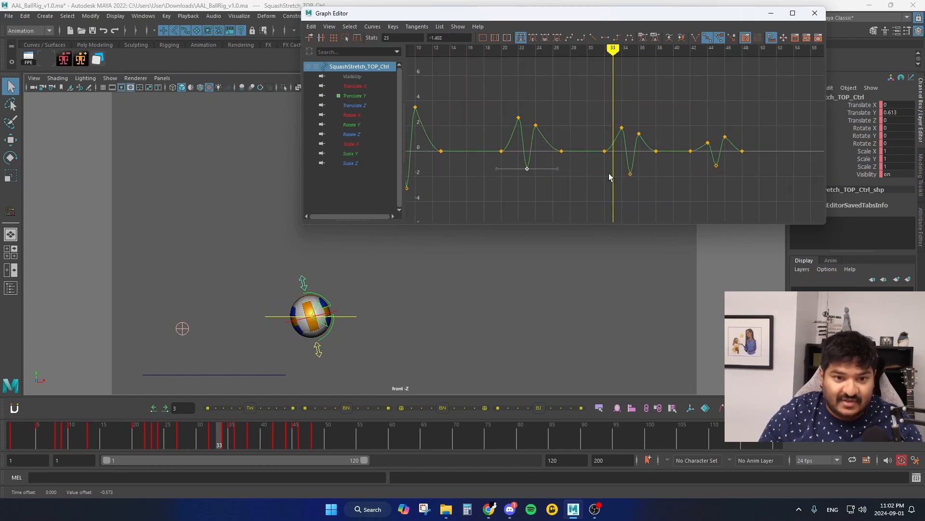
left_click_drag(605, 120, 641, 137)
middle_click_drag(641, 138, 642, 143)
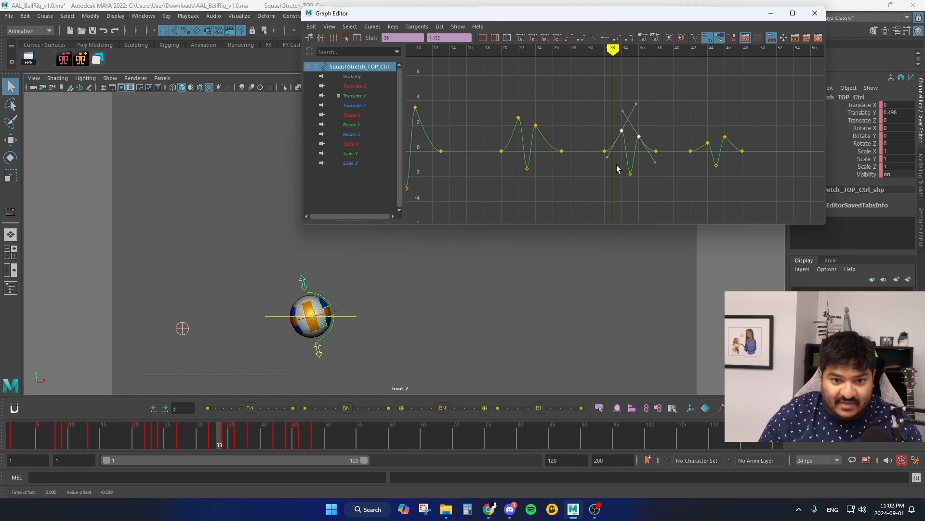
left_click(631, 174)
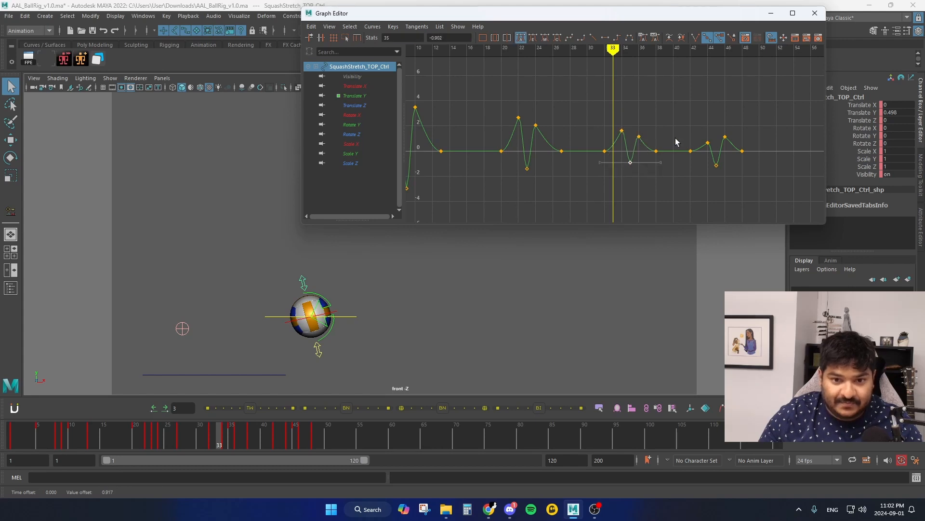
Lower the fourth bounce's Translate Y key on frame 46 to about 0.5 and raise the frame 45 squash key to -0.486.
middle_click_drag(700, 149, 641, 147, "alt")
right_click_drag(641, 148, 677, 129, "alt+shift")
middle_click_drag(685, 146, 648, 135, "alt")
left_click_drag(649, 115, 672, 132)
middle_click_drag(672, 133, 673, 134, "shift")
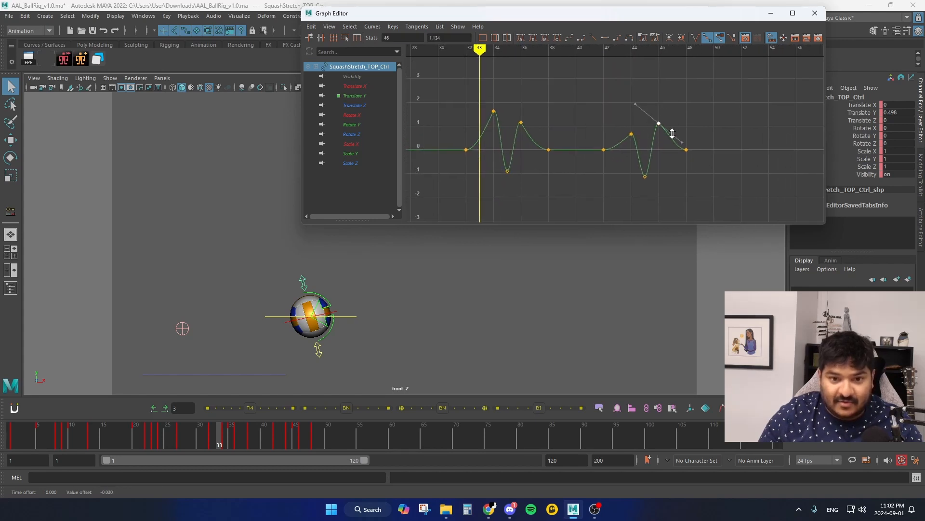
left_click(645, 177)
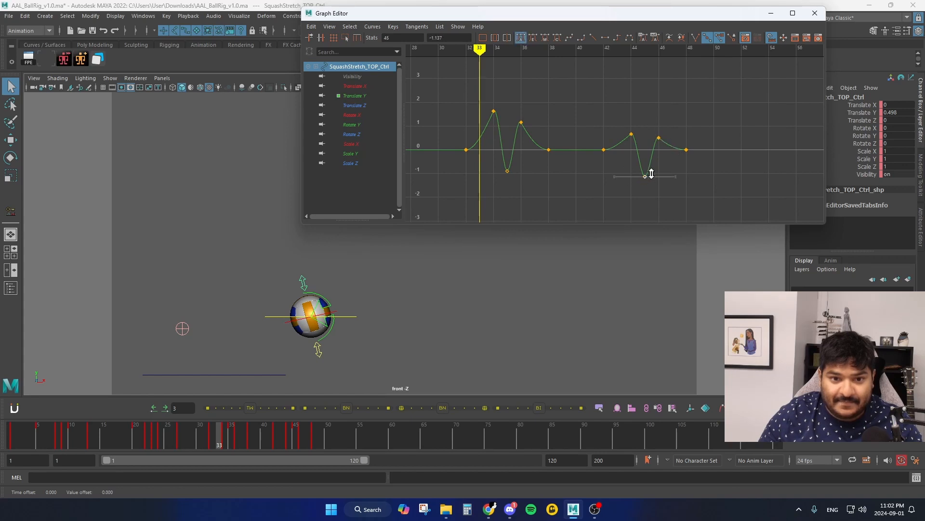
middle_click_drag(646, 171, 653, 159, "shift")
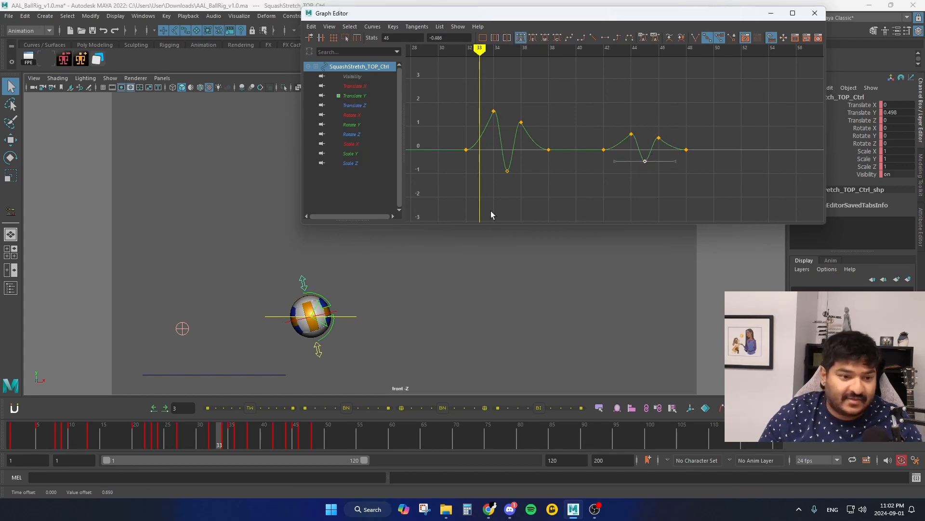
Play the animation from frame 1 to check the reduced squash and stretch on the bounces.
key("alt+v")
left_click(2, 443)
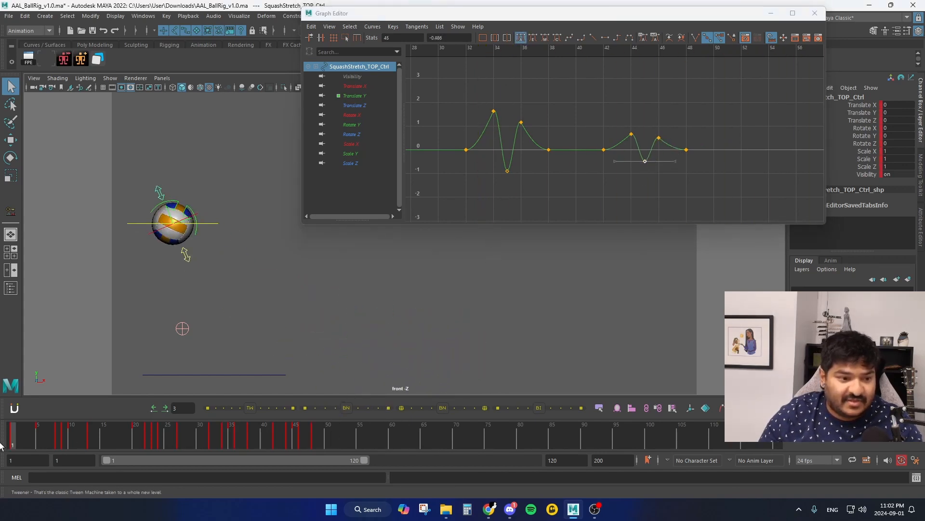
key("alt+v")
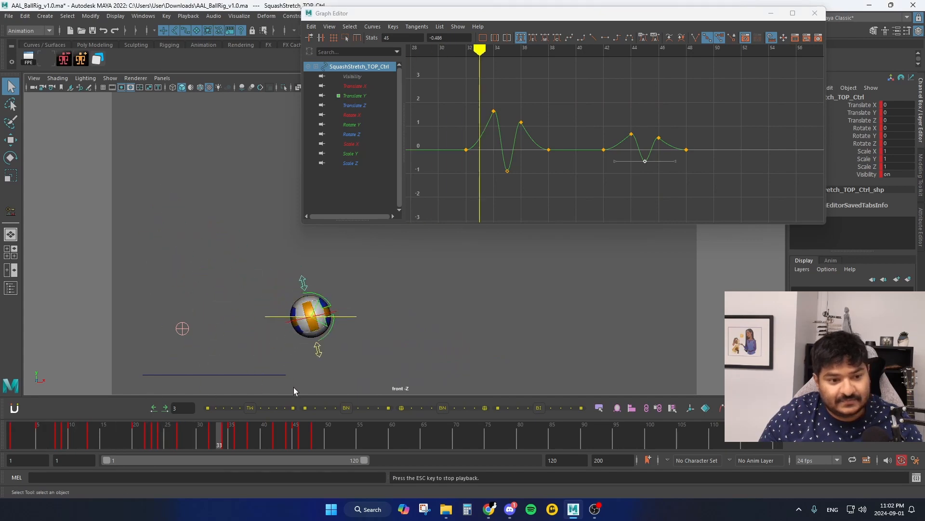
key("alt+v")
Raise the Translate Y keys on frames 34 and 36 to about 1.9 and 1.4, and lower the frame 35 key to -1.329.
left_click_drag(486, 100, 539, 127)
middle_click_drag(540, 127, 541, 126)
left_click_drag(528, 188, 528, 188)
middle_click_drag(528, 188, 528, 200)
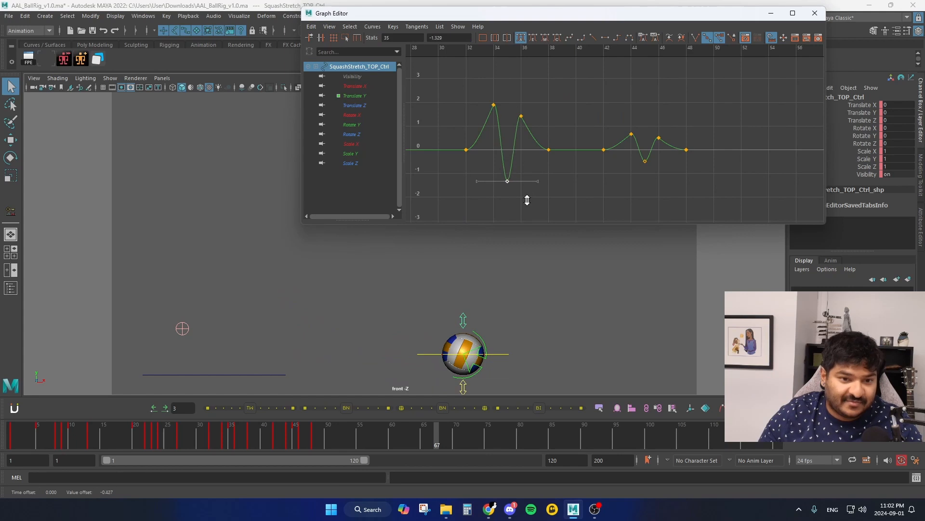
Raise the Translate Y keys on frames 44 and 46 to 0.907 and about 0.65, and lower the frame 45 key to -0.73.
left_click_drag(665, 143, 666, 139)
middle_click_drag(665, 139, 671, 139)
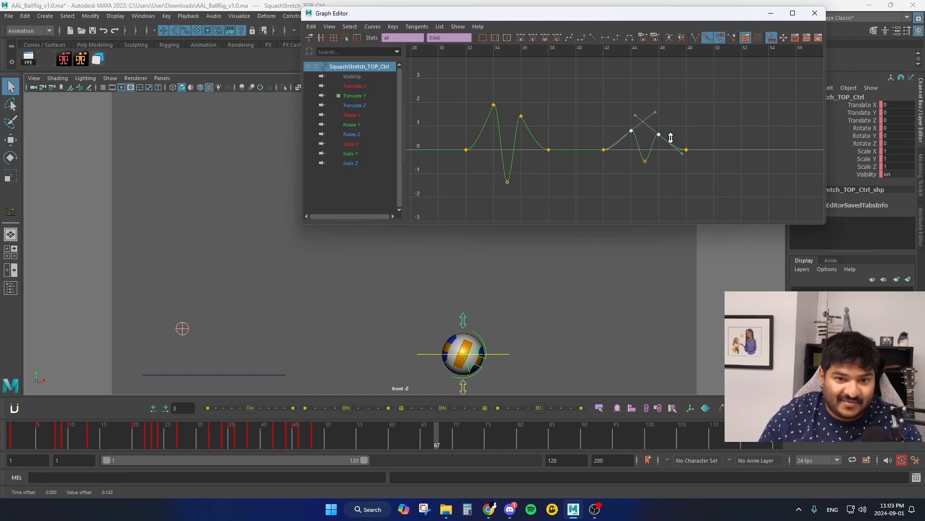
left_click_drag(658, 135, 658, 136)
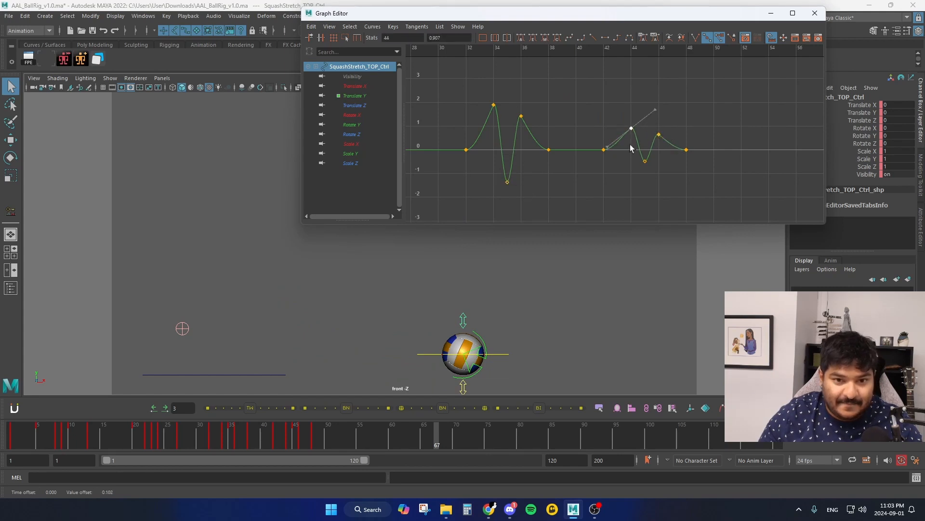
left_click(646, 162)
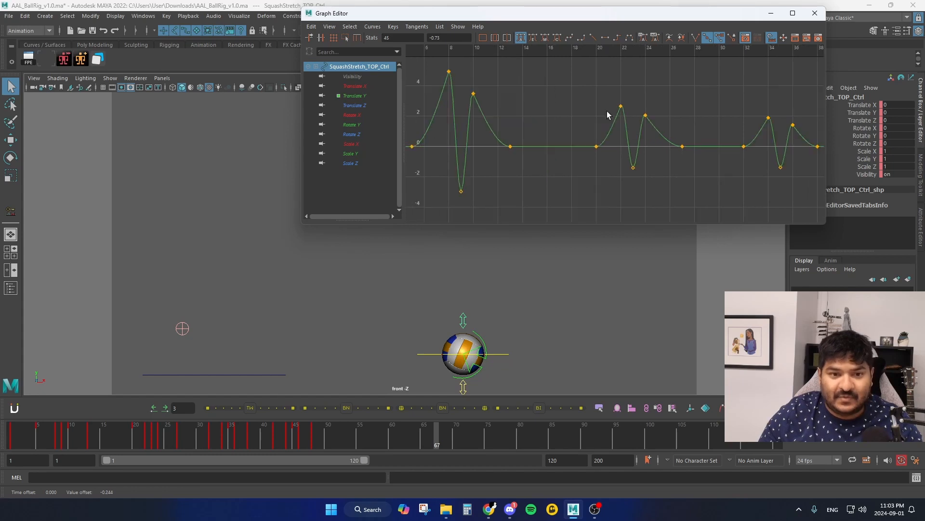
Raise the Translate Y keys on frames 22 and 24 to about 2.9 and 2.4, lower the frame 23 key to -1.973, and replay the animation.
left_click_drag(606, 100, 661, 120)
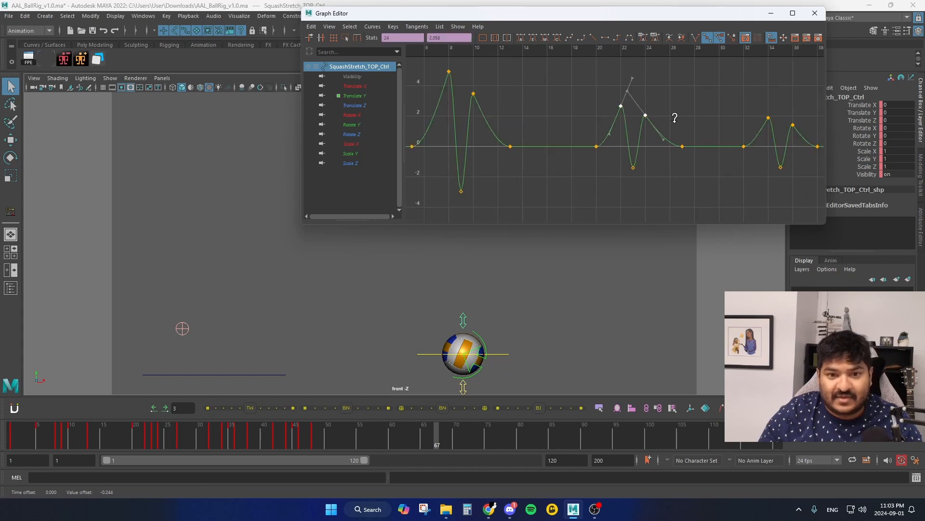
middle_click_drag(671, 116, 671, 111)
left_click_drag(626, 154, 645, 174)
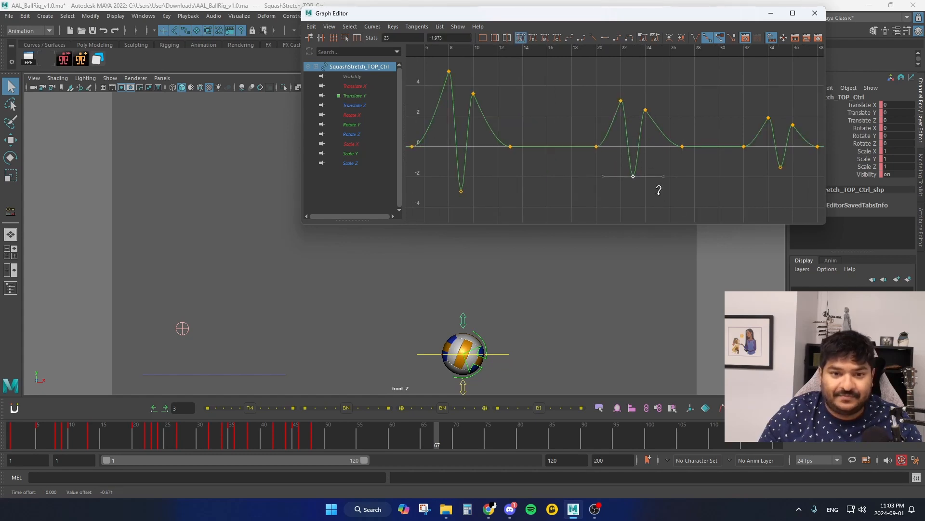
scroll(659, 190, "down", 5)
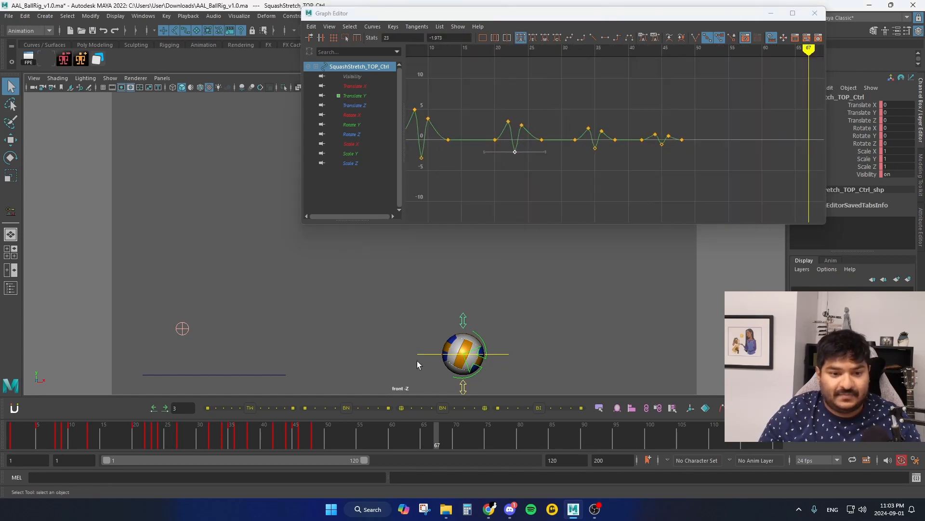
key("alt+v")
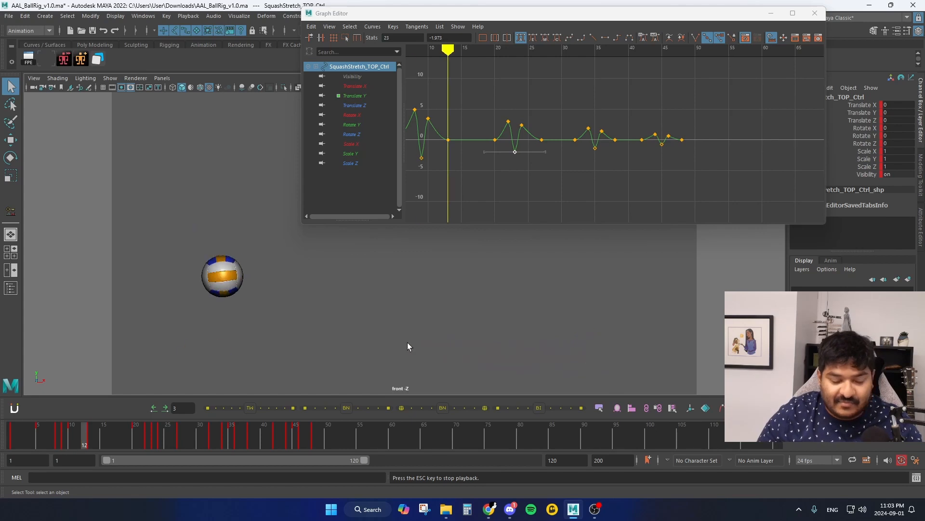
Stop playback, select BALL_MOVE_Ctrl, and step between frames 7 and 9 to examine its Translate Y spacing into the first ground contact.
key("Escape")
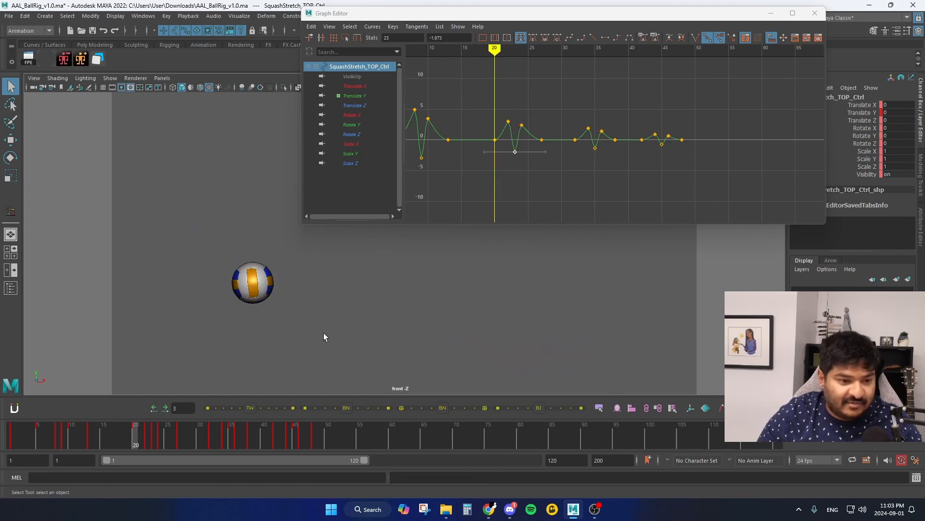
left_click(261, 314)
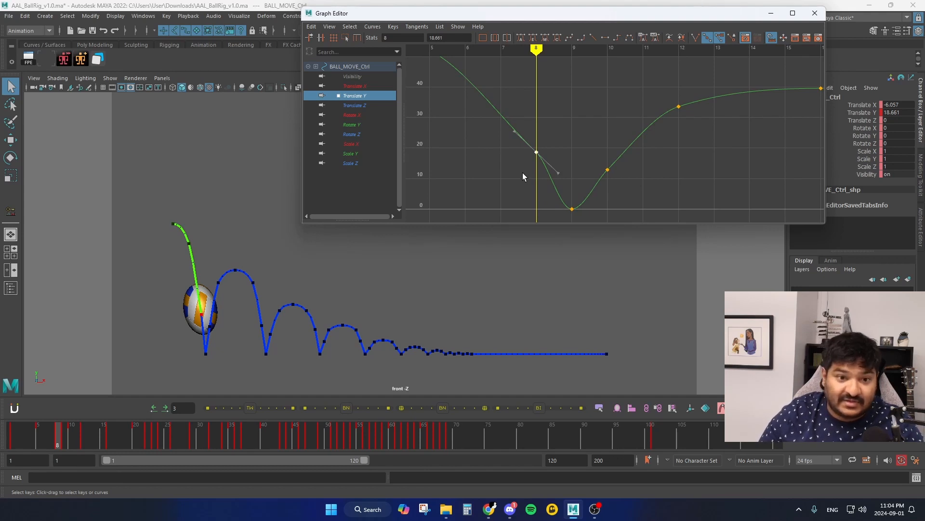
key("period")
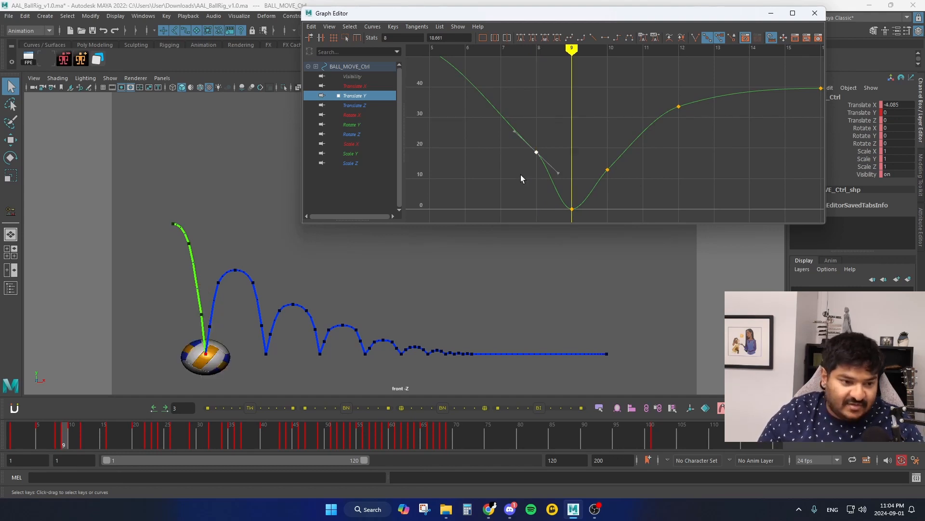
key("comma")
key("period")
key("comma")
key("period")
key("comma")
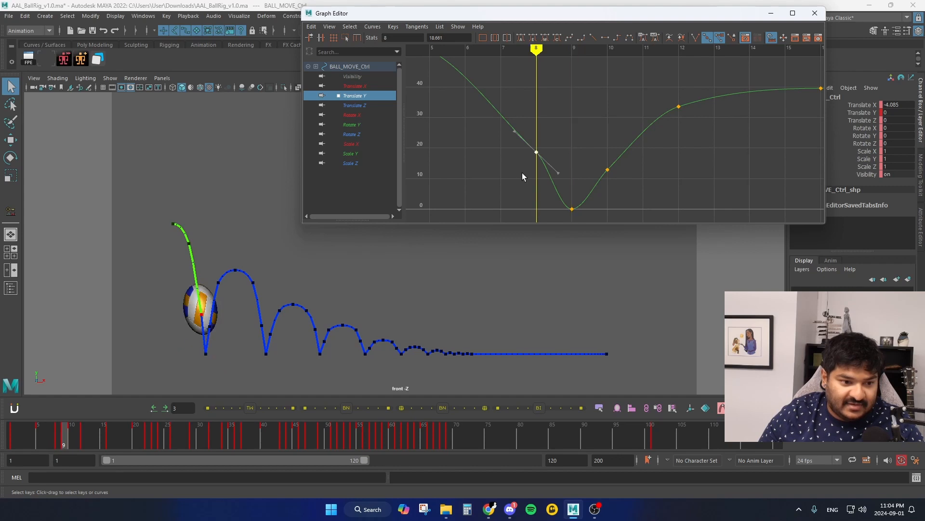
key("period")
key("comma")
key("period")
key("comma")
key("comma")
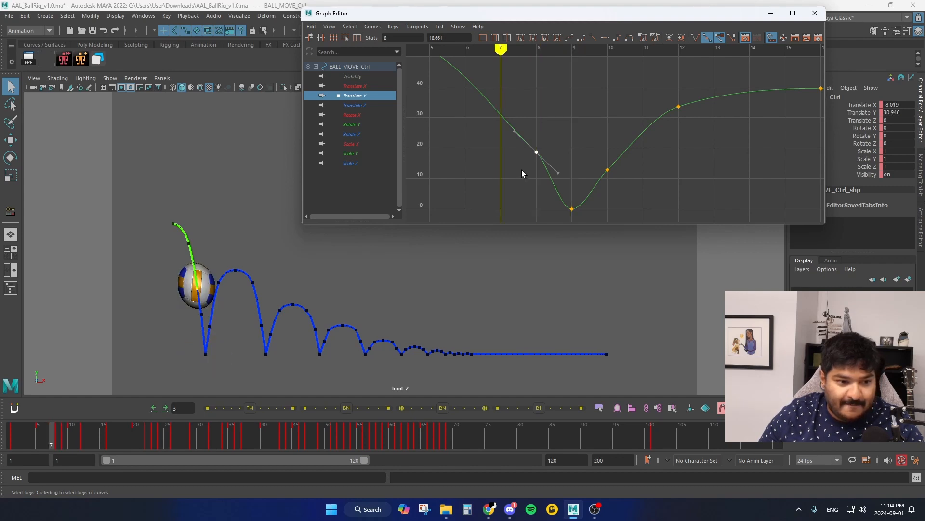
key("period")
key("comma")
key("period")
key("comma")
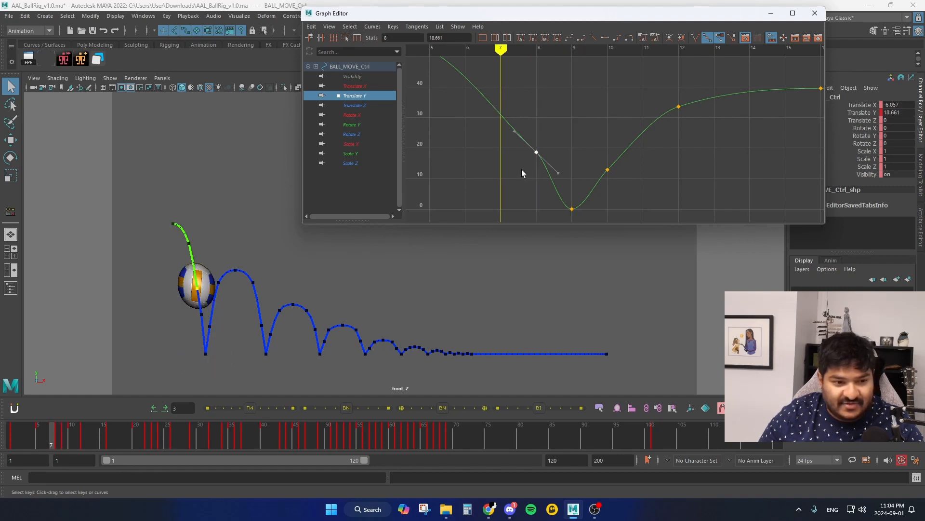
key("period")
key("comma")
key("period")
key("period")
key("comma")
key("period")
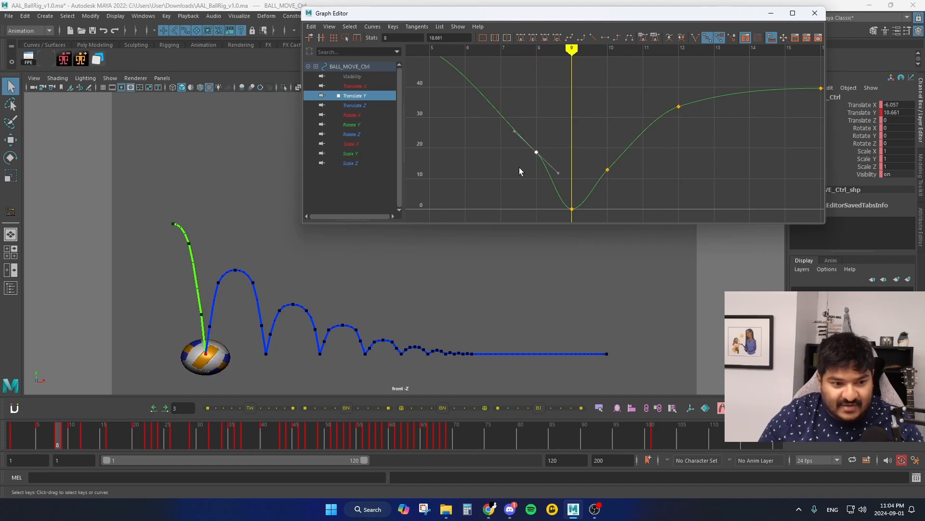
key("comma")
key("period")
key("comma")
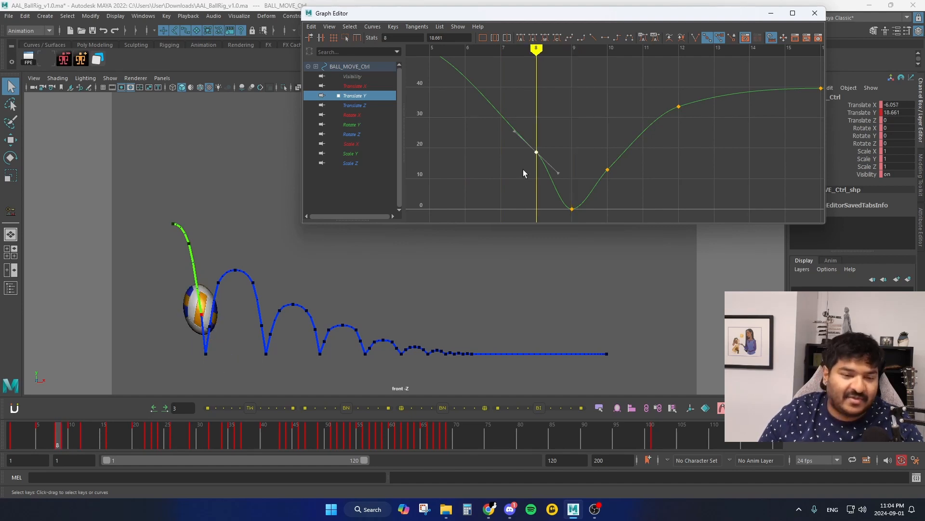
Lower the move control's Translate Y key on frame 8 to 15.024, and lower the frame 10 key just after the first contact.
left_click_drag(524, 169, 585, 155)
left_click_drag(506, 142, 635, 174)
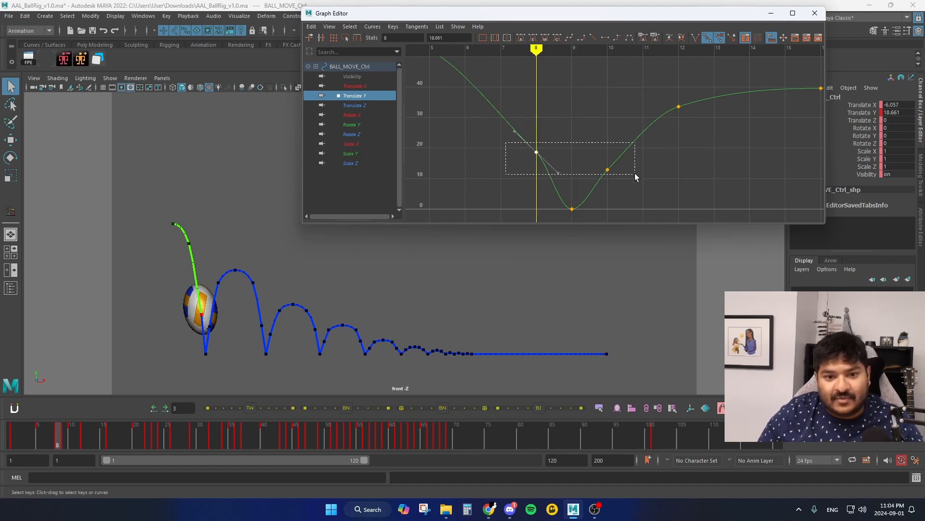
key("w")
middle_click_drag(573, 164, 573, 172)
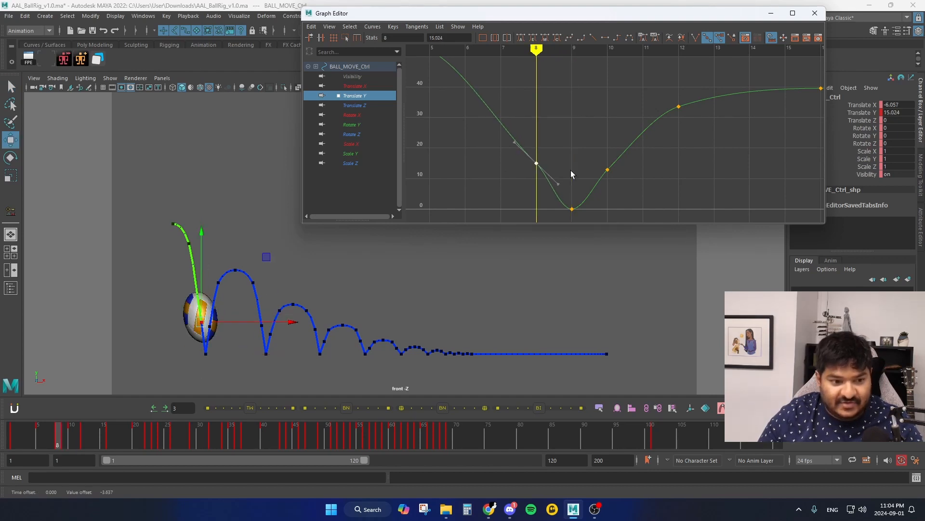
key("period")
key("period")
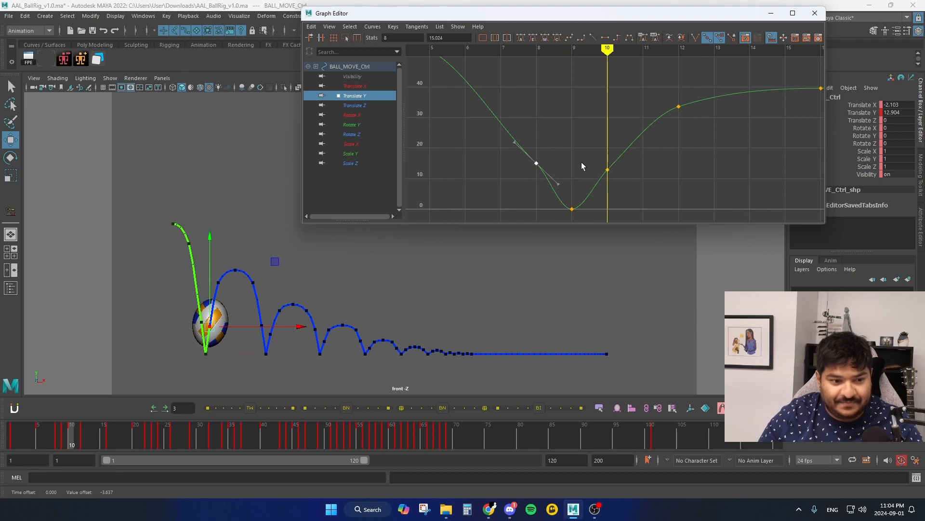
left_click_drag(580, 152, 620, 174)
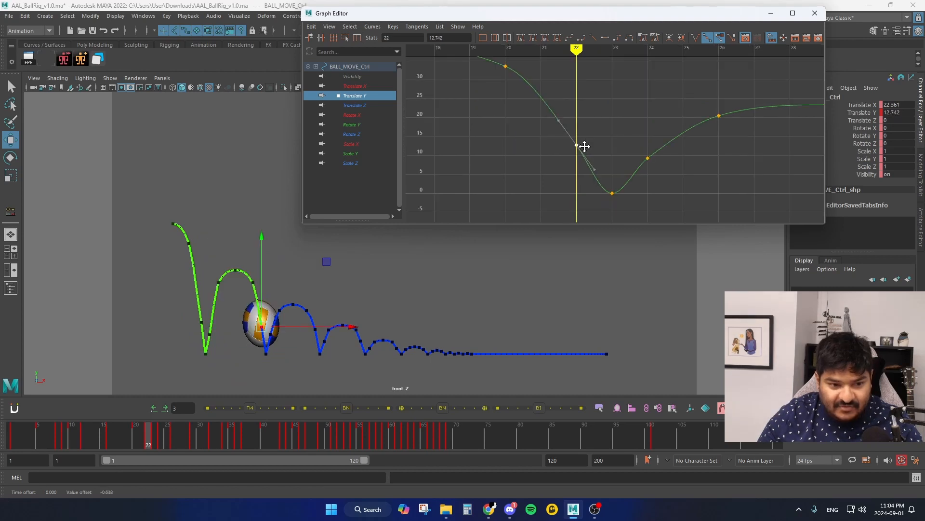
Lower the move control's Translate Y key on frame 22, just before the second contact, to 10.702.
middle_click_drag(582, 146, 585, 153)
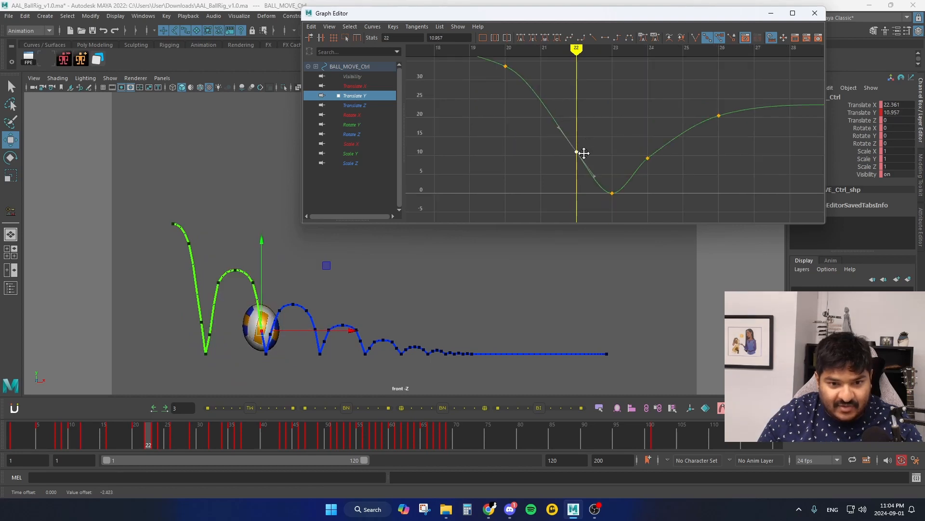
key("period")
key("comma")
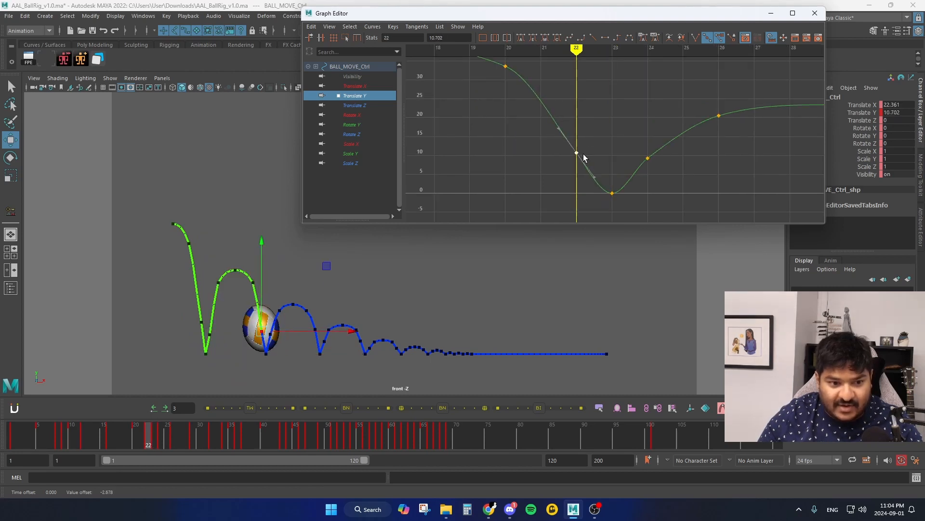
Step back and forth between frames 21 and 23 to check the ball's spacing into the second ground contact.
key("period")
key("comma")
key("comma")
key("period")
key("period")
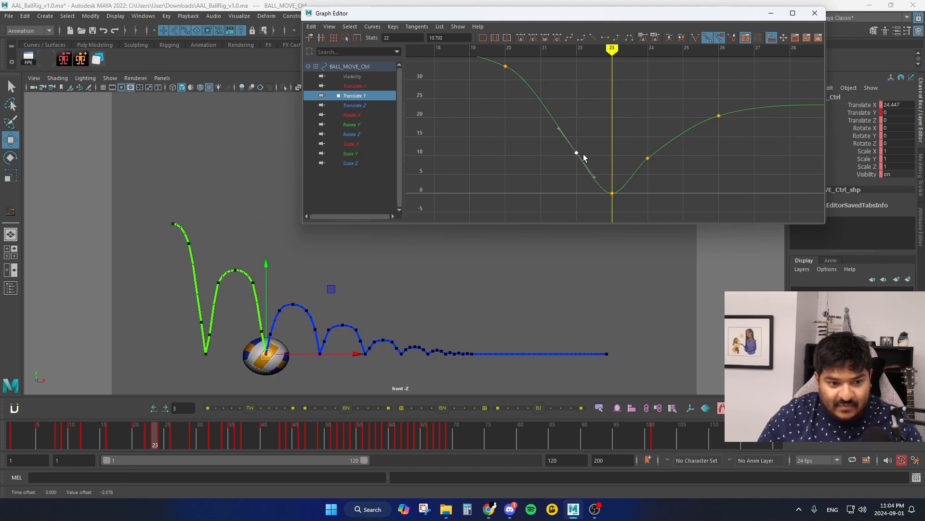
key("comma")
key("comma")
key("period")
key("period")
key("comma")
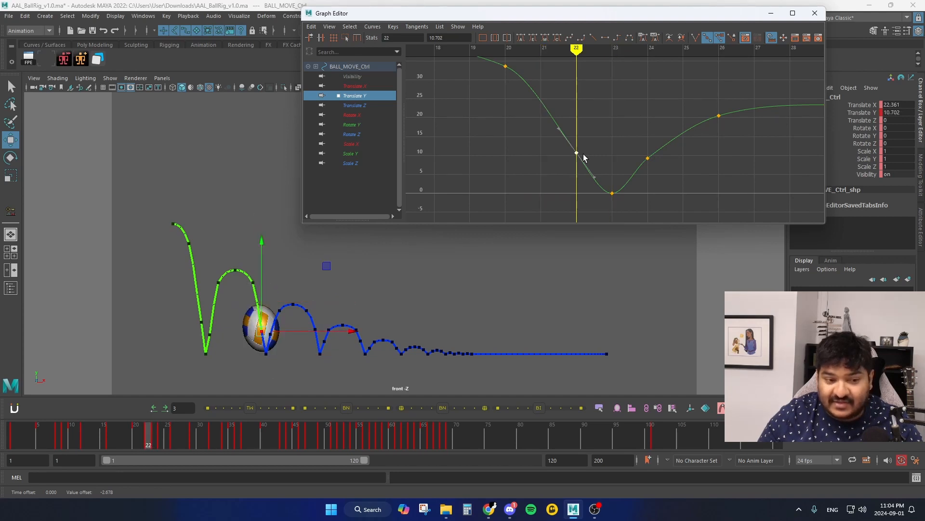
key("period")
key("comma")
key("period")
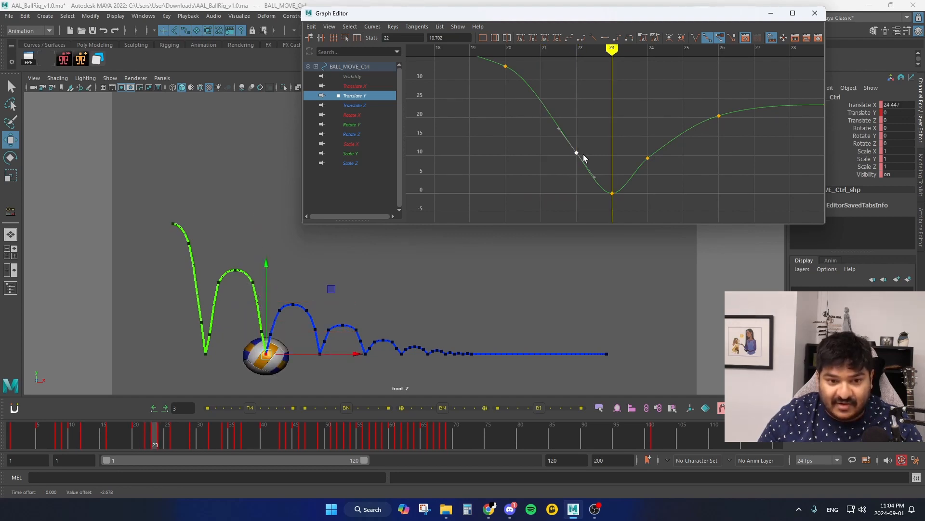
key("comma")
Lower the Translate Y key on frame 24, just after the second contact, to 7.605.
key("period")
key("period")
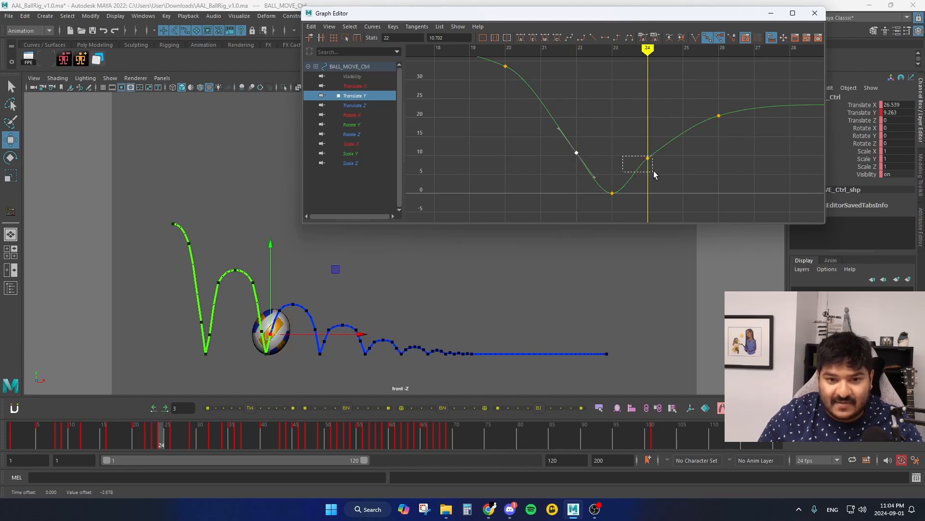
middle_click_drag(658, 170, 545, 163)
Advance to frame 34 and lower the Translate Y key just before the third contact to 7.897.
key("alt+period")
key("alt+period")
key("alt+period")
key("alt+period")
key("alt+period")
key("alt+period")
key("alt+period")
key("alt+period")
key("alt+period")
key("alt+period")
key("alt+period")
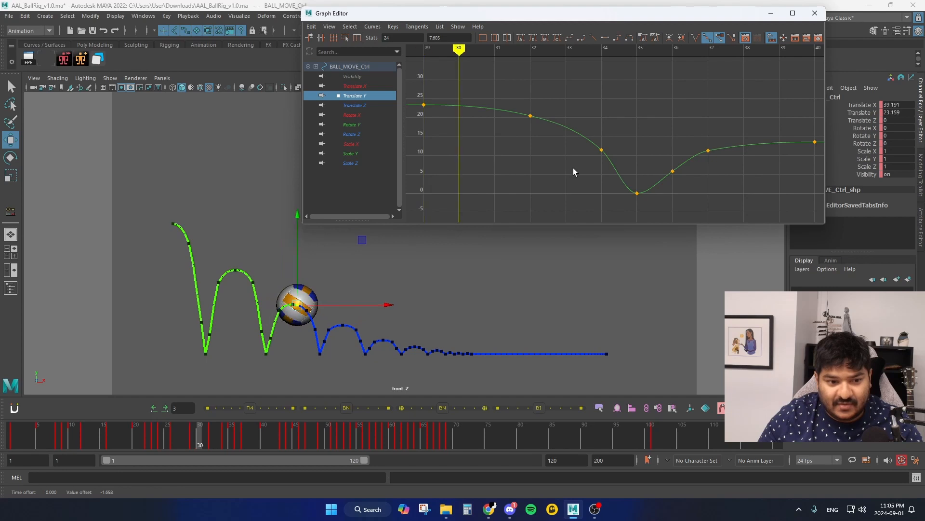
key("alt+comma")
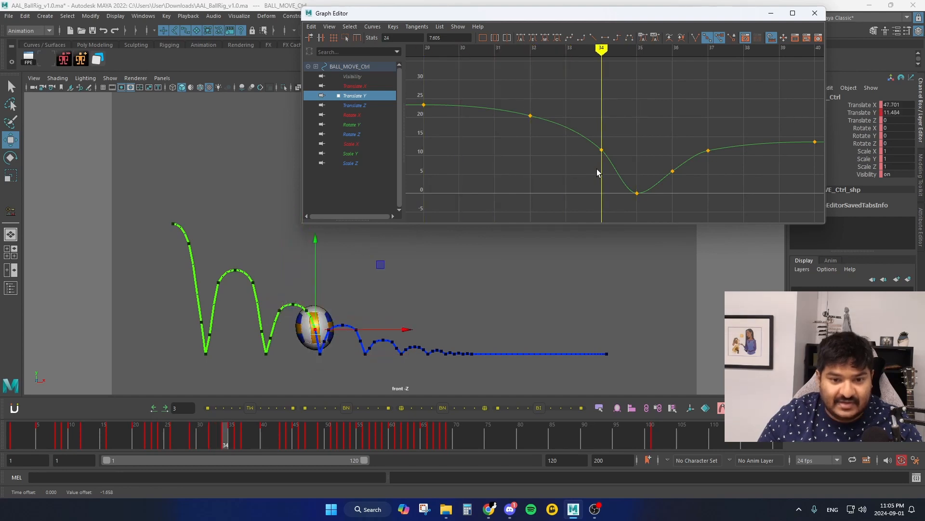
right_click_drag(593, 172, 607, 153, "alt+shift")
middle_click_drag(607, 171, 573, 140, "alt")
left_click_drag(554, 146, 568, 124)
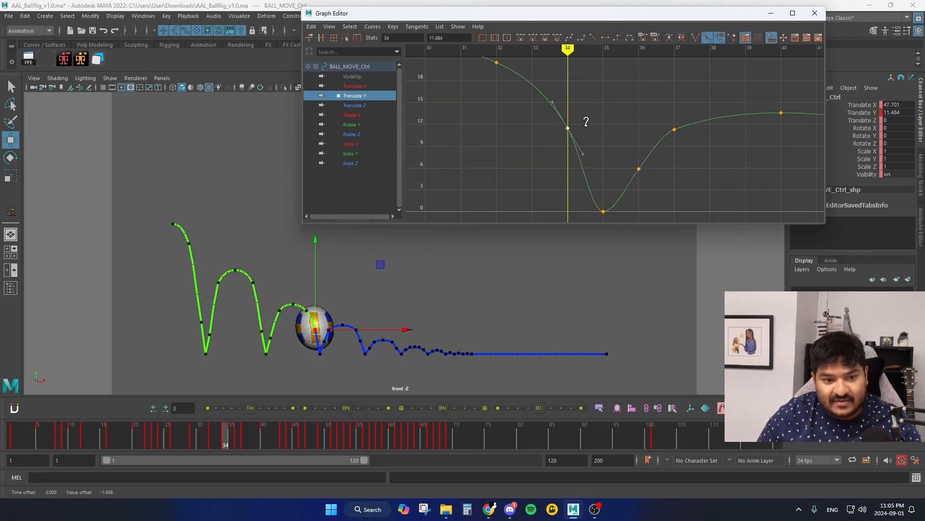
middle_click_drag(586, 121, 582, 153, "shift")
Check the spacing into the third contact and lower the Translate Y keys on frames 36 and 37 to 4.724 and 10.891.
key("alt+period")
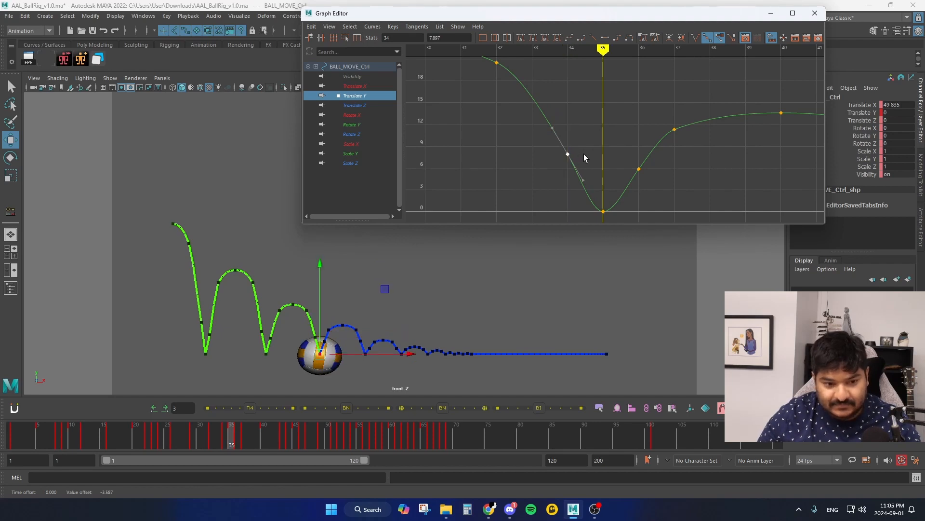
key("alt+comma")
key("alt+period")
key("alt+comma")
key("alt+period")
key("alt+comma")
key("alt+comma")
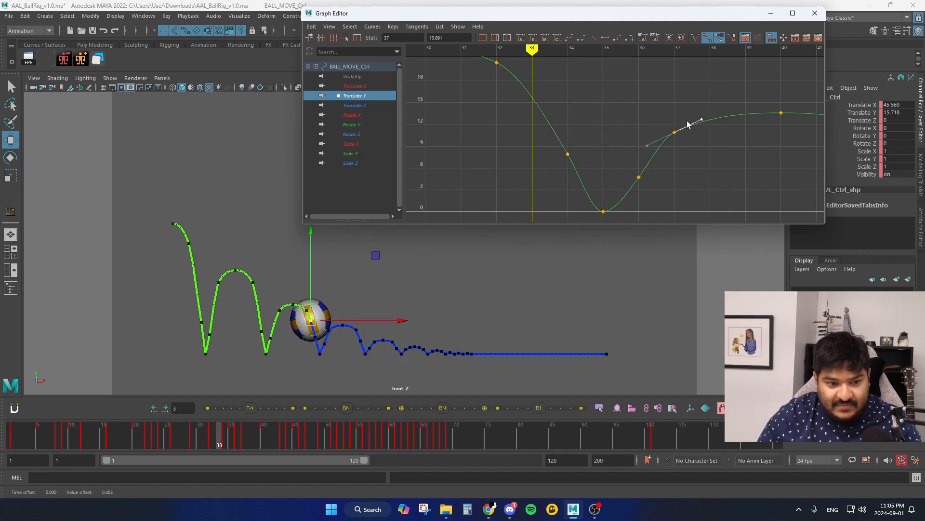
Step repeatedly through frames 33 to 38 to examine the ball's spacing into and out of the third ground contact.
key("alt+period")
key("alt+period")
key("alt+period")
key("alt+period")
key("alt+comma")
key("alt+comma")
key("alt+comma")
key("alt+comma")
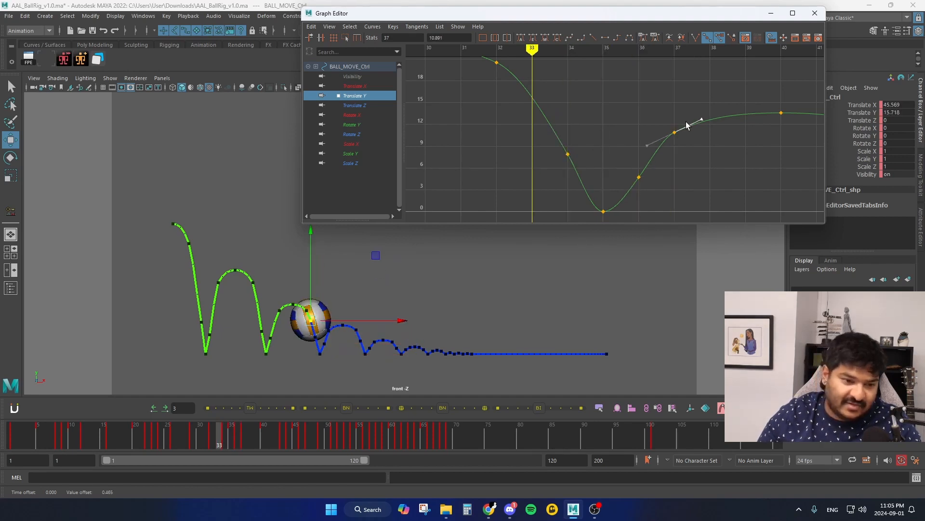
key("alt+period")
key("alt+period")
key("alt+period")
key("alt+period")
key("alt+comma")
key("alt+comma")
key("alt+comma")
key("alt+comma")
key("alt+period")
key("alt+period")
key("alt+period")
key("alt+period")
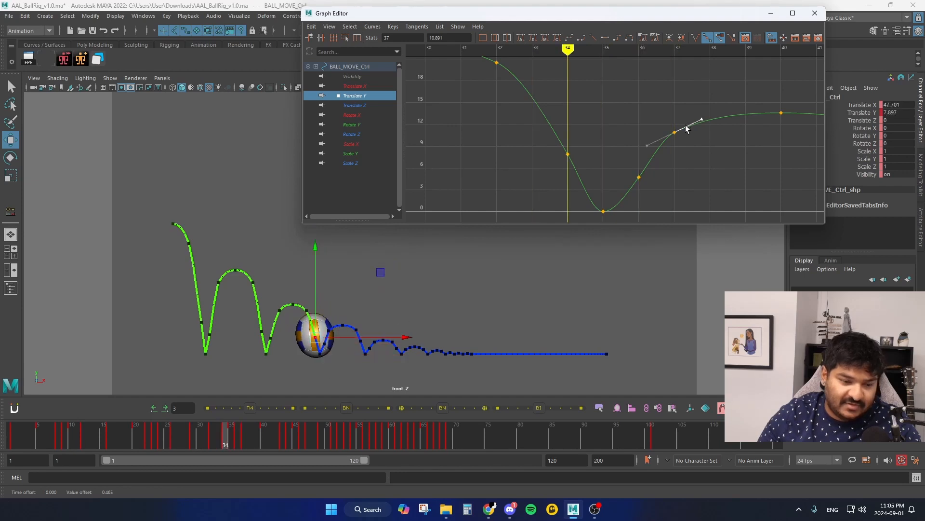
key("alt+comma")
key("alt+comma")
key("alt+comma")
key("alt+comma")
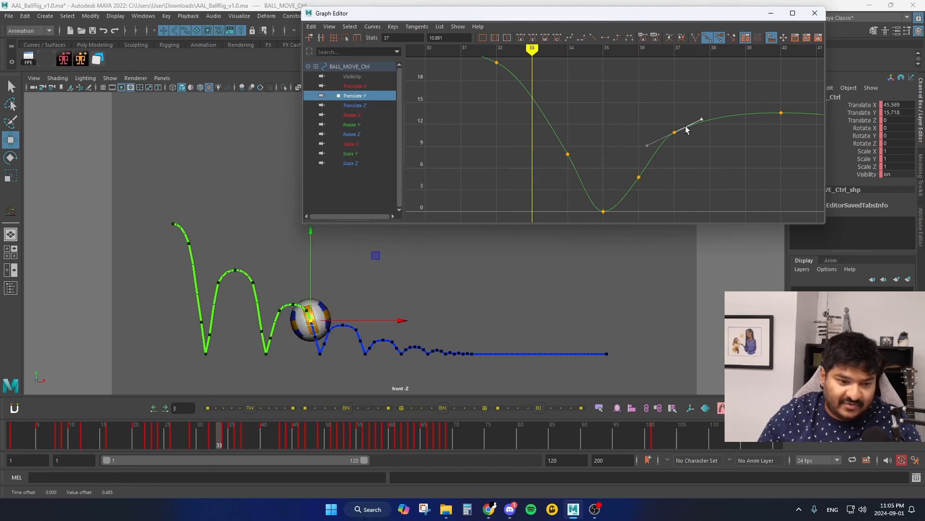
key("alt+period")
key("alt+period")
key("alt+period")
key("alt+period")
key("alt+period")
key("alt+comma")
key("alt+comma")
key("alt+comma")
key("alt+comma")
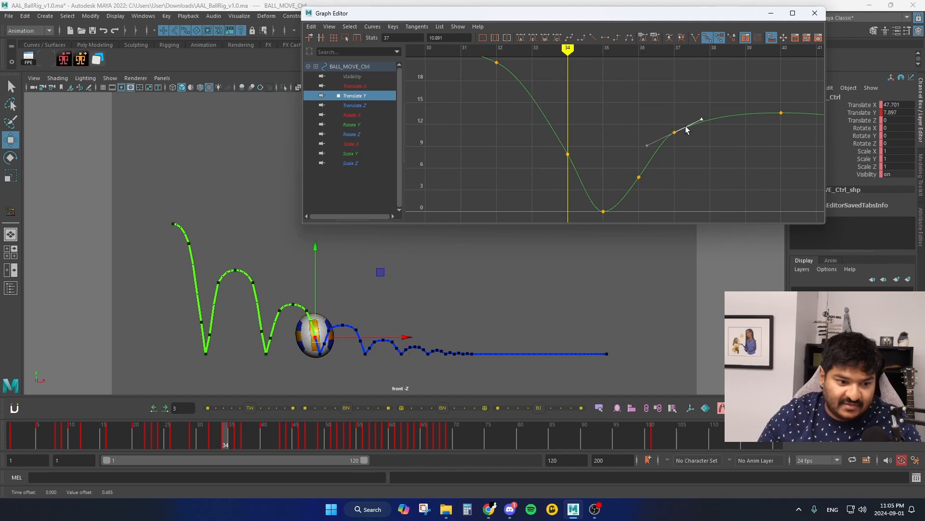
key("alt+comma")
key("alt+comma")
key("alt+period")
key("alt+period")
key("alt+period")
key("alt+period")
key("alt+period")
key("alt+comma")
key("alt+comma")
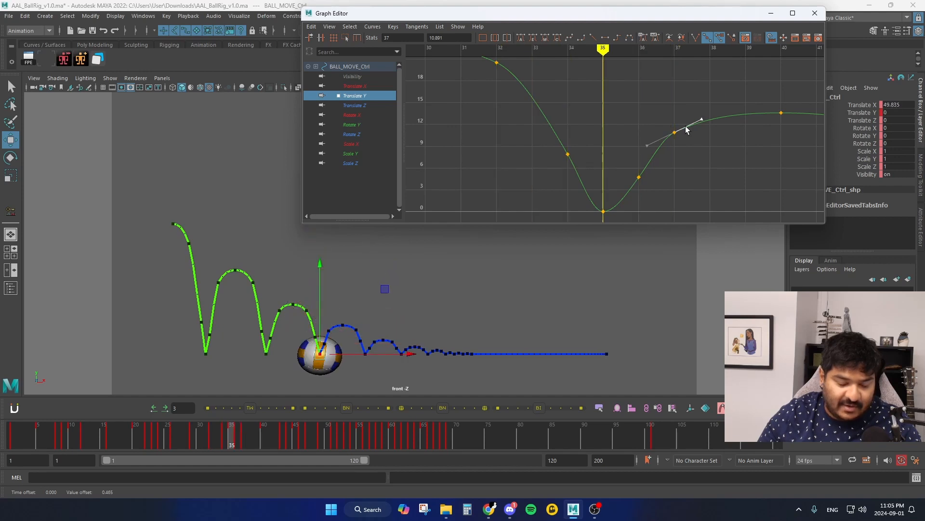
key("alt+comma")
key("alt+comma")
key("alt+comma")
key("alt+period")
key("alt+period")
key("alt+period")
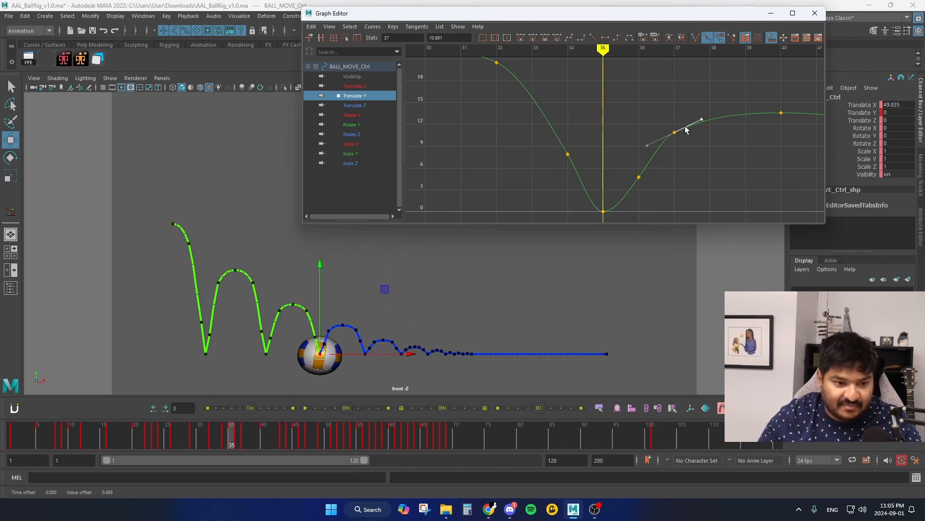
key("alt+period")
key("alt+period")
key("alt+comma")
key("alt+comma")
key("alt+comma")
key("alt+comma")
key("alt+period")
key("alt+period")
key("alt+period")
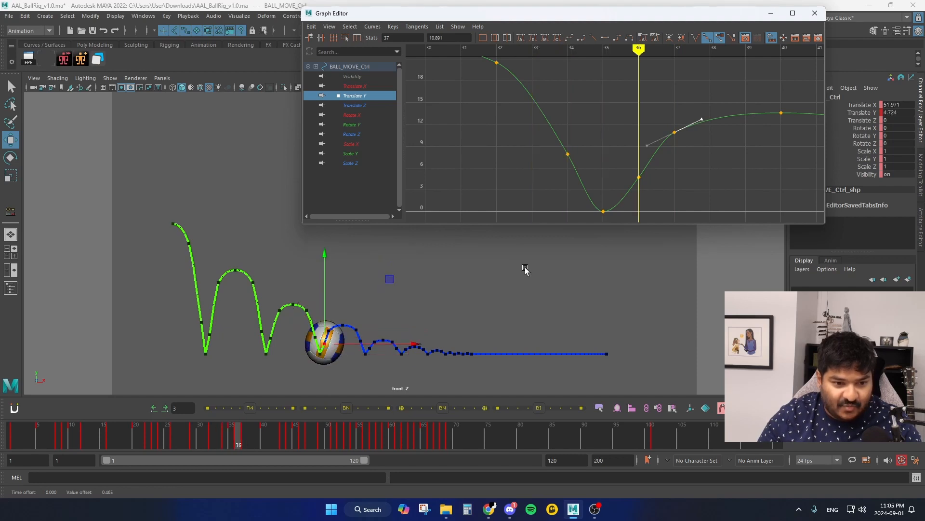
key("alt+comma")
key("alt+comma")
key("alt+comma")
key("alt+period")
key("alt+period")
key("alt+period")
key("alt+period")
key("alt+period")
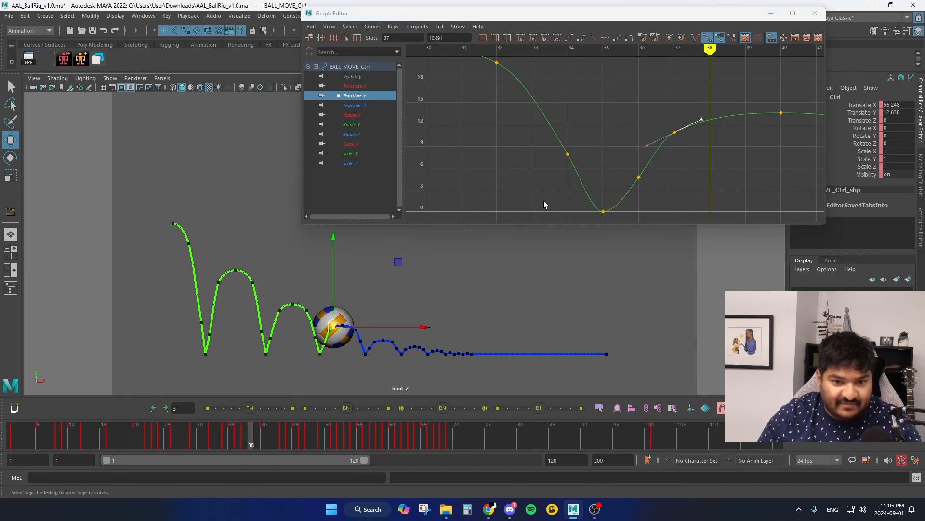
Step forward to frame 51 to examine the Translate Y curve and the ball's spacing through the fourth ground contact.
middle_click_drag(758, 156, 478, 157, "alt")
key("alt+period")
key("alt+period")
key("alt+period")
key("alt+period")
key("alt+period")
key("alt+period")
key("alt+period")
key("alt+period")
key("alt+period")
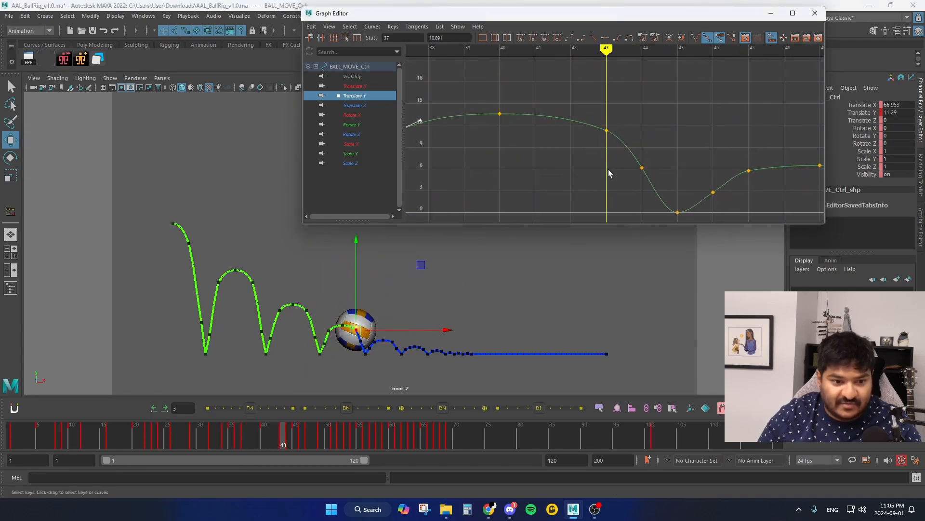
key("alt+period")
key("alt+period")
key("alt+period")
key("alt+period")
key("alt+period")
key("alt+period")
key("alt+period")
key("alt+period")
key("alt+period")
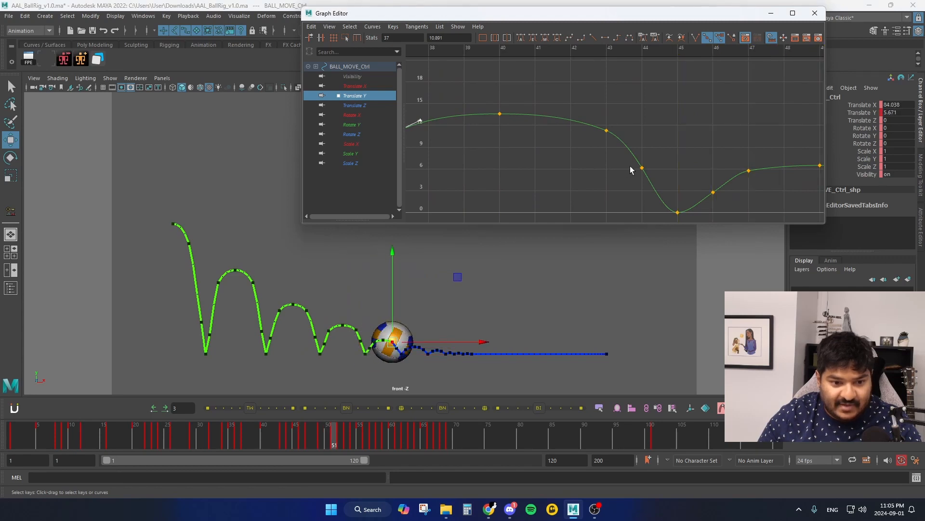
Play the whole bounce from the first frame, replay it with the ball deselected, and scrub back to frame 67.
left_click(551, 259, "alt")
key("alt+period")
key("alt+period")
left_click_drag(388, 444, 11, 432)
key("alt+v")
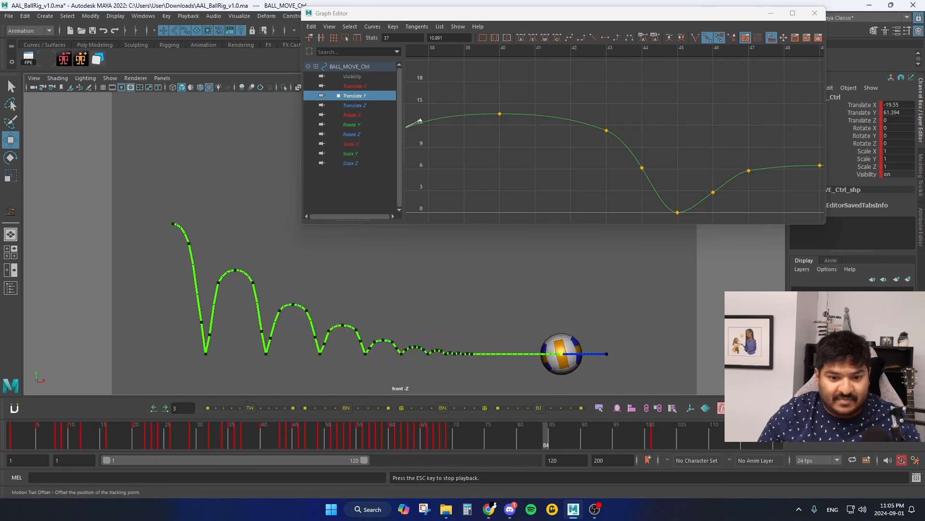
key("Escape")
left_click(408, 326)
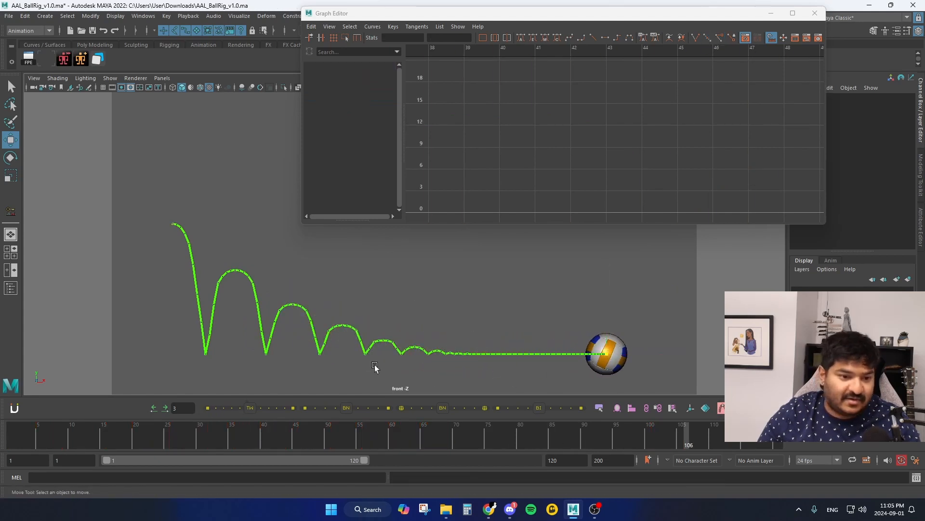
key("alt+v")
scroll(389, 328, "up", 1)
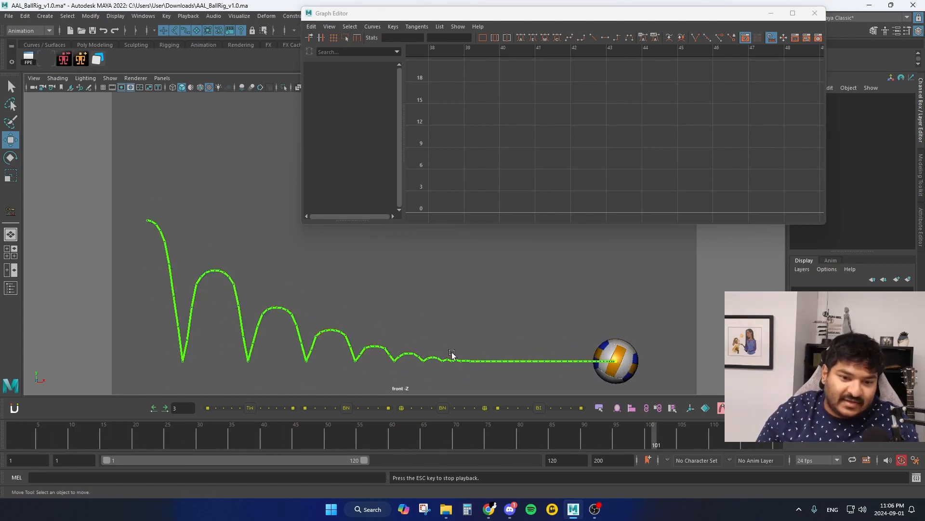
mouse_move(447, 429)
left_mouse_down()
mouse_move(276, 439)
mouse_move(437, 438)
left_mouse_up()
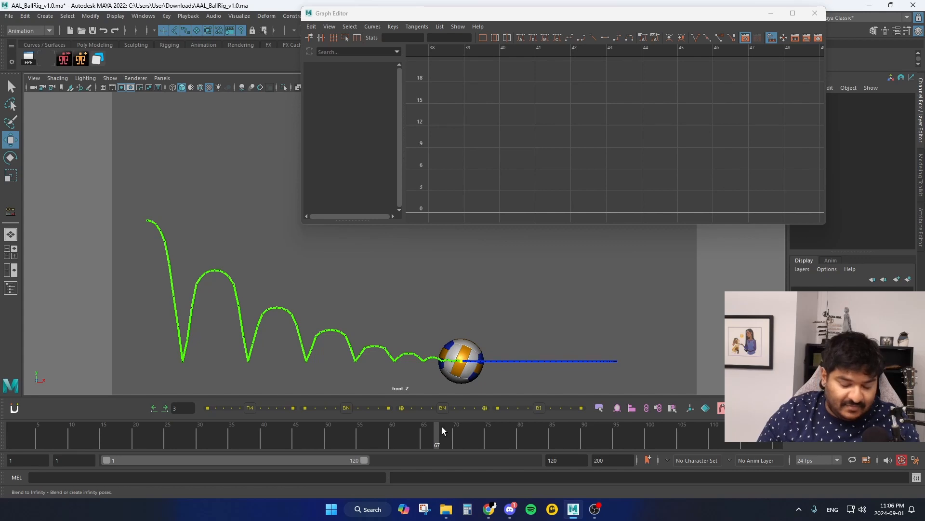
Select the ball's move control and play the final roll to examine how it comes to a stop.
left_click(500, 361)
key("q")
left_click(414, 365)
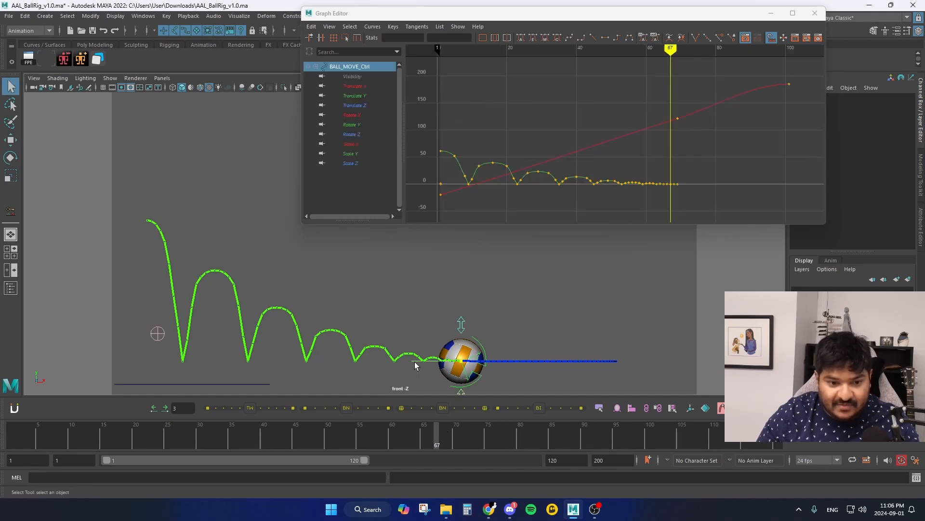
key("alt+v")
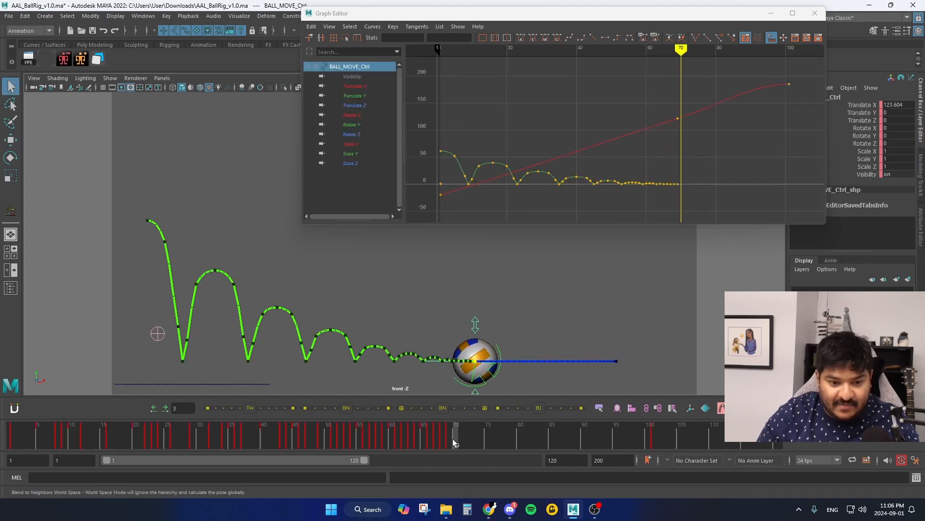
key("alt+v")
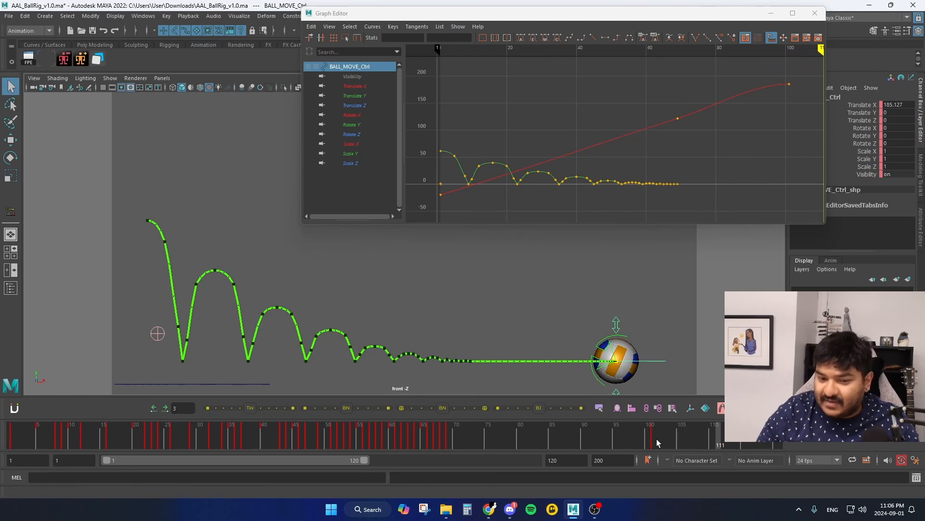
Move the final Translate X key to frame 109 and extend the playback range to frame 128.
middle_click_drag(775, 140, 691, 154, "alt")
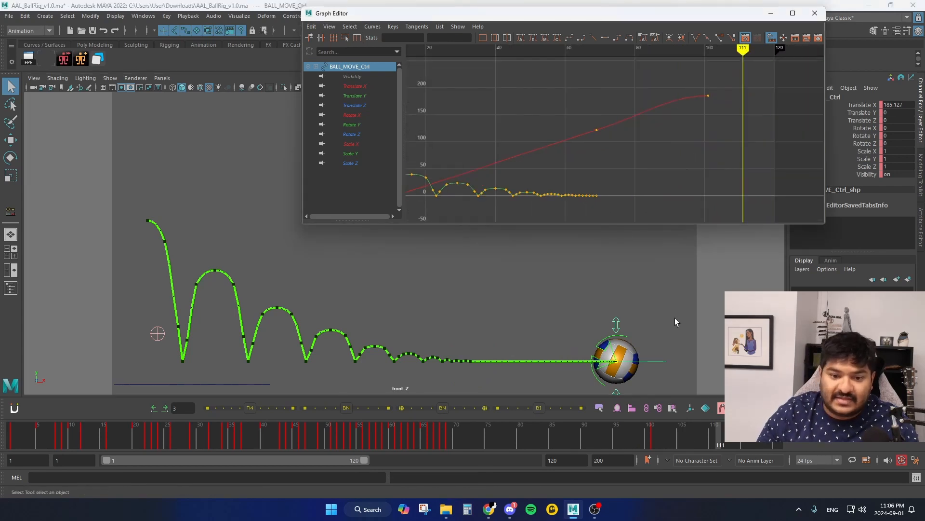
left_click(657, 438)
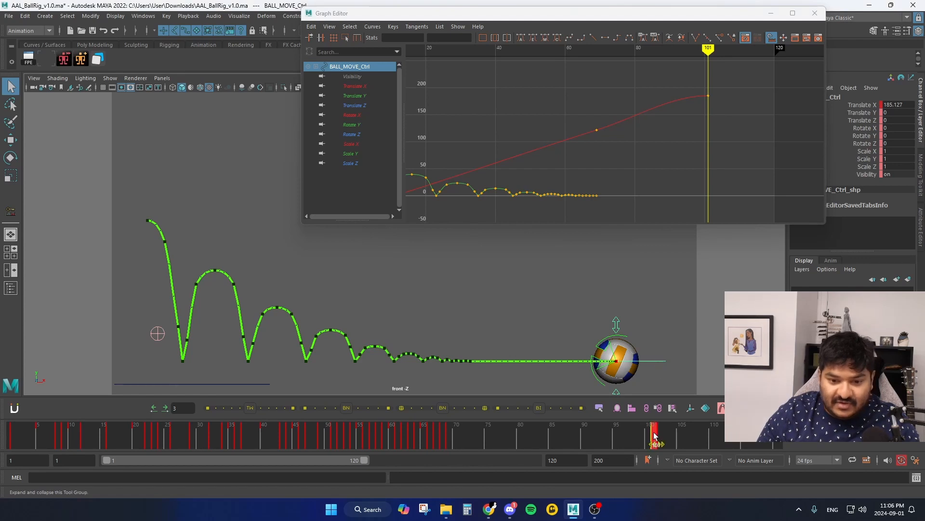
left_click_drag(655, 438, 681, 440)
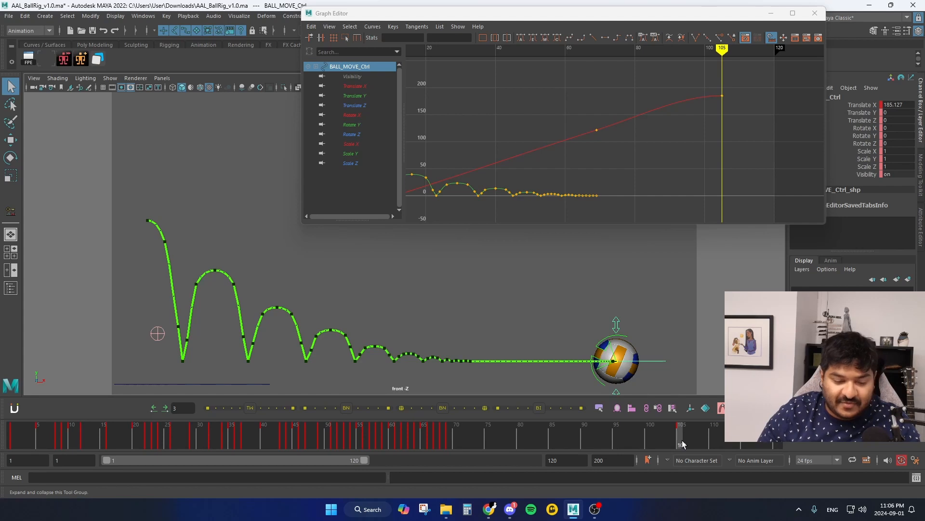
left_click_drag(365, 462, 382, 465)
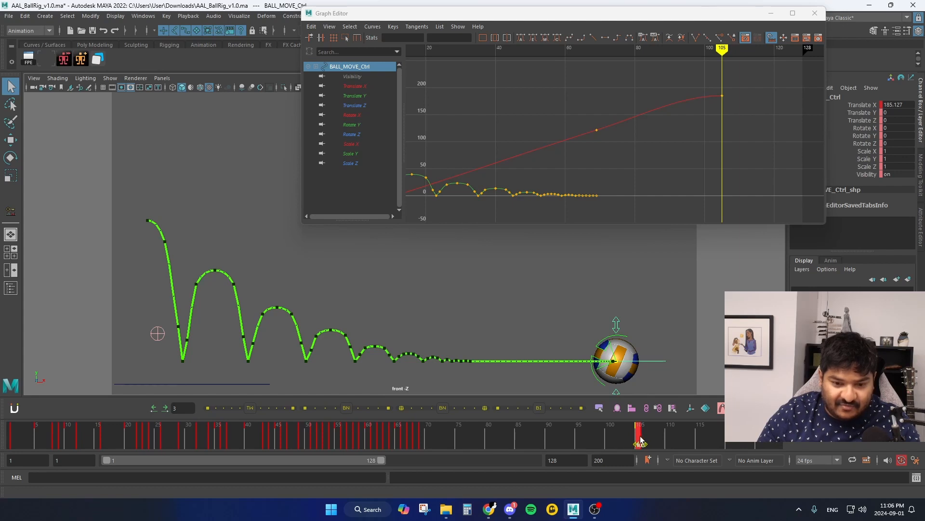
left_click_drag(640, 441, 431, 442)
Play back the animation with the longer roll and replay it from around frame 70.
key("alt+v")
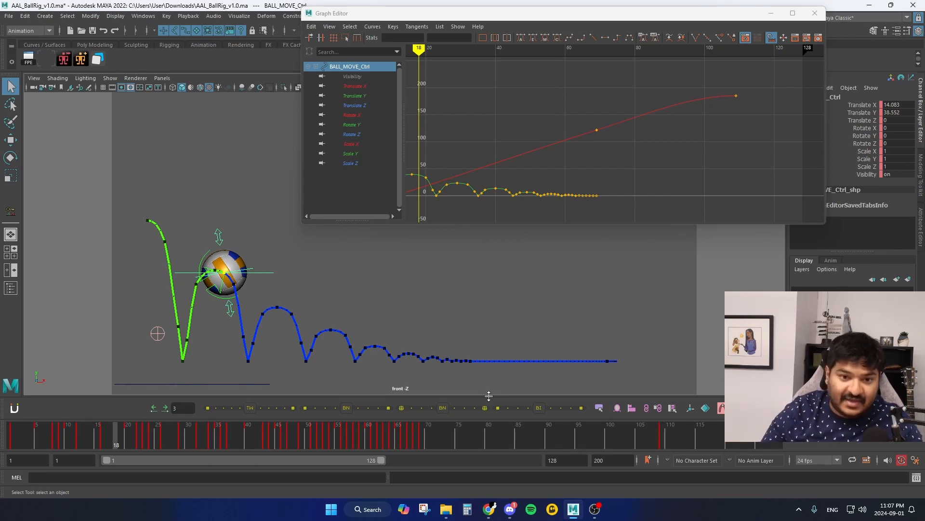
key("alt+v")
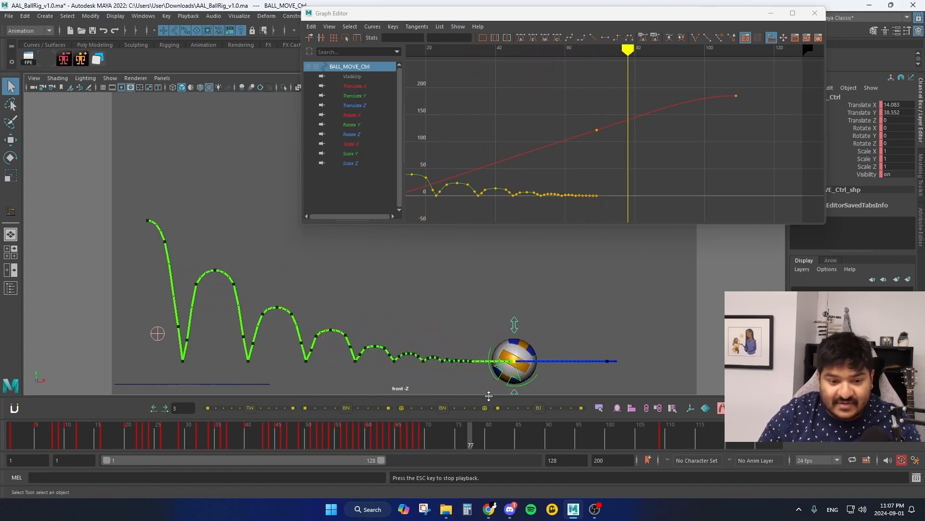
key("Escape")
left_click_drag(467, 432, 423, 433)
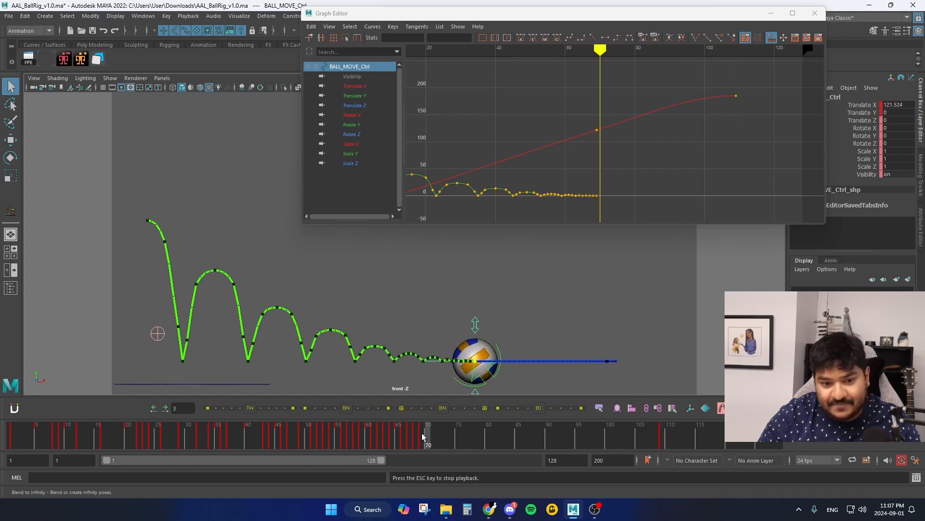
key("alt+v")
key("alt+v")
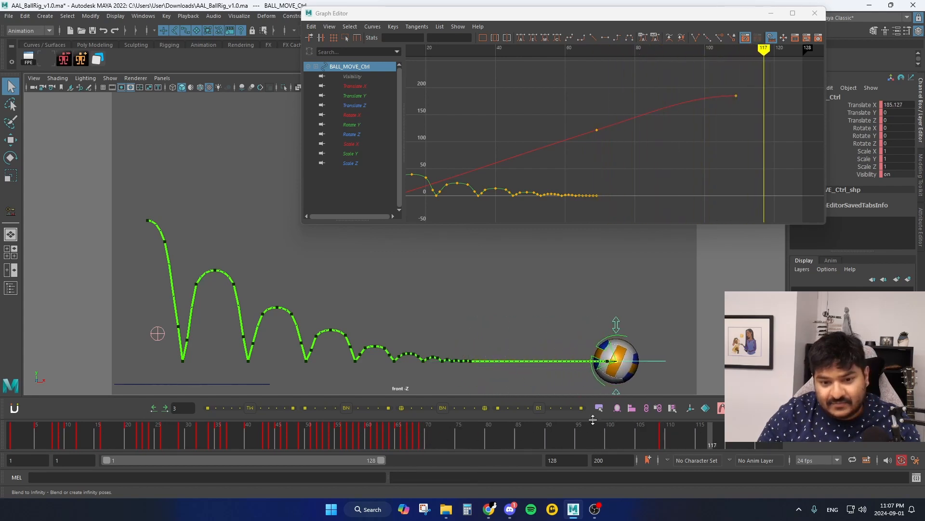
Isolate the Translate X curve and examine its slope around the key on frame 69.
left_click(354, 88)
left_click_drag(609, 131, 584, 107)
key("a")
middle_click_drag(691, 140, 600, 163, "alt")
right_click_drag(601, 163, 612, 137, "alt+shift")
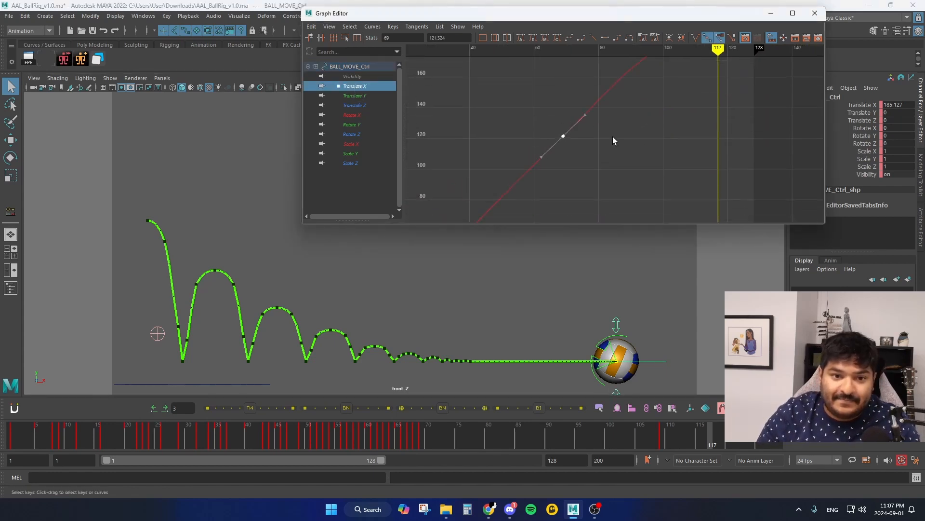
Extend the playback range to frame 129 and key the ball there rolled slightly back, at Translate X 184.075.
mouse_move(657, 436)
left_mouse_down()
mouse_move(633, 432)
mouse_move(662, 432)
left_mouse_up()
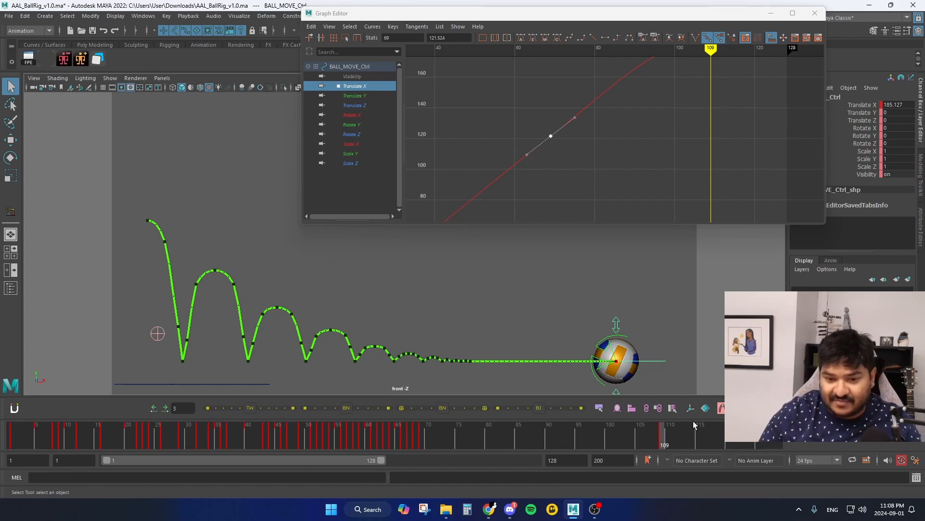
left_click_drag(765, 438, 781, 438)
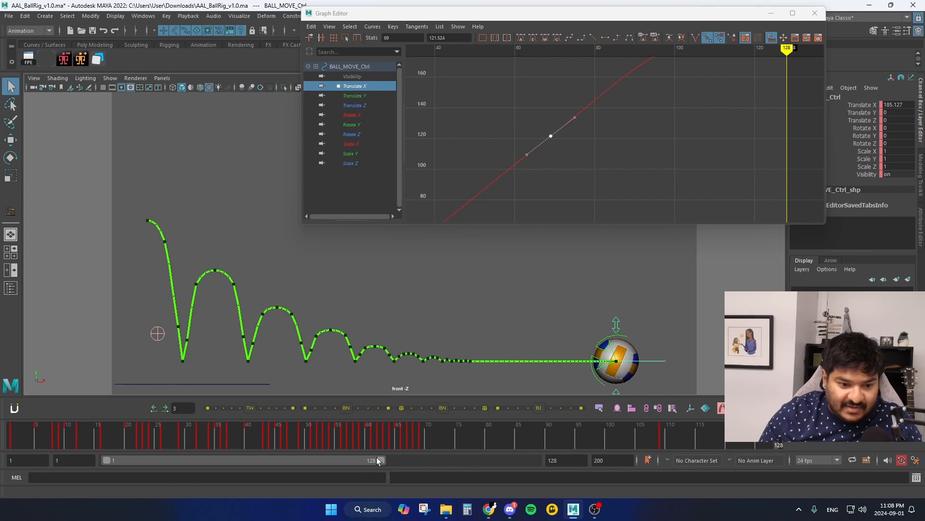
left_click_drag(383, 458, 385, 458)
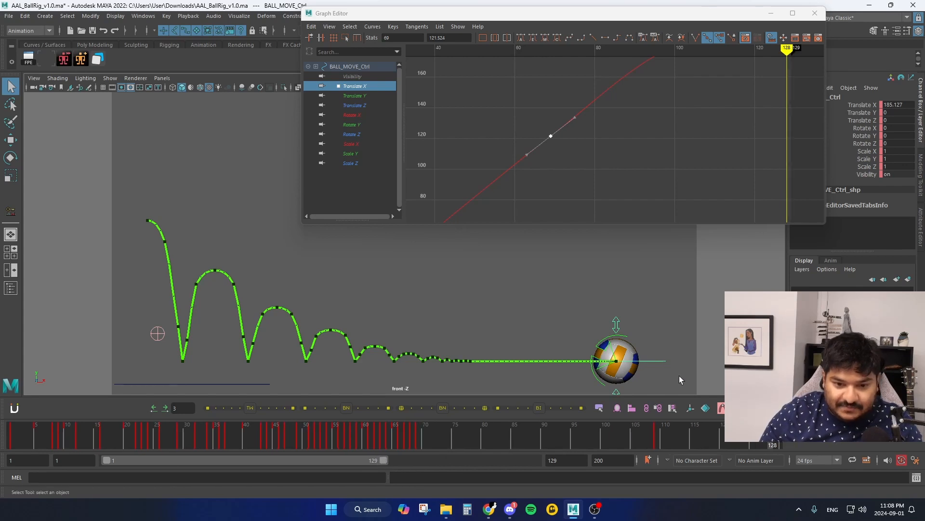
key("w")
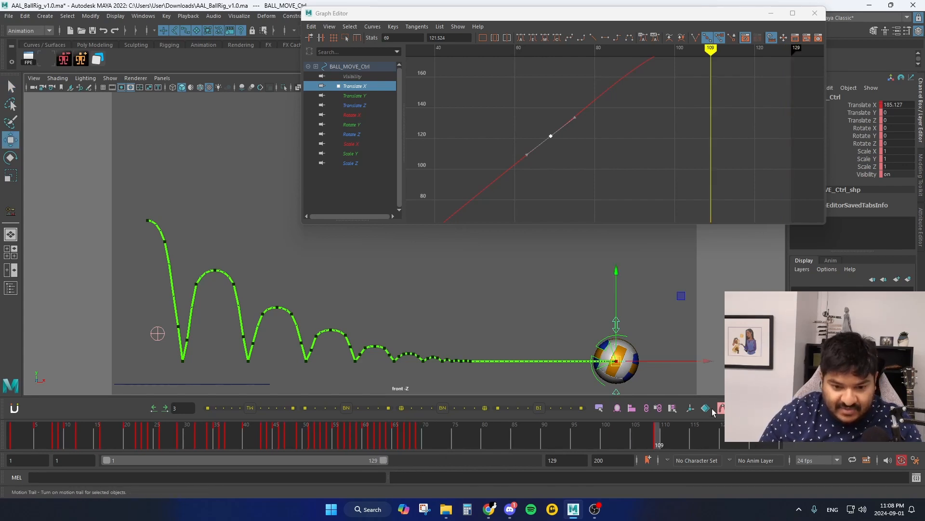
key("alt+v")
left_click_drag(633, 365, 635, 365)
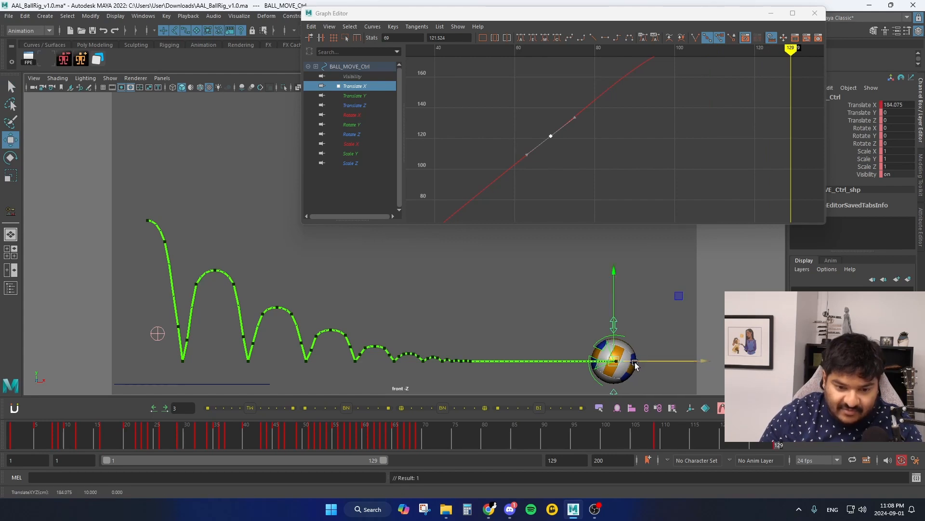
left_click(725, 136)
key("a")
middle_click_drag(715, 157, 661, 182, "alt")
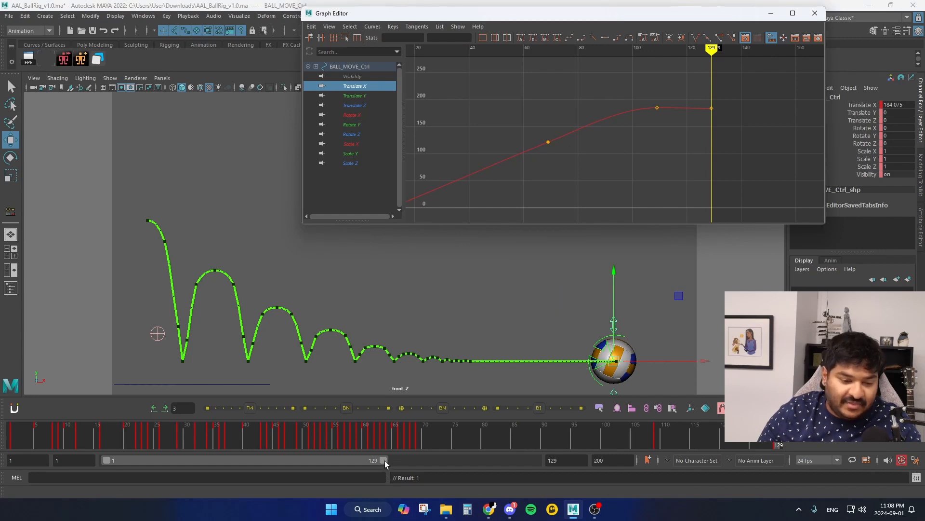
Advance from frame 129 to frame 137 and set the animation end to frame 137.
left_click_drag(385, 460, 411, 461)
left_click_drag(627, 432, 714, 427)
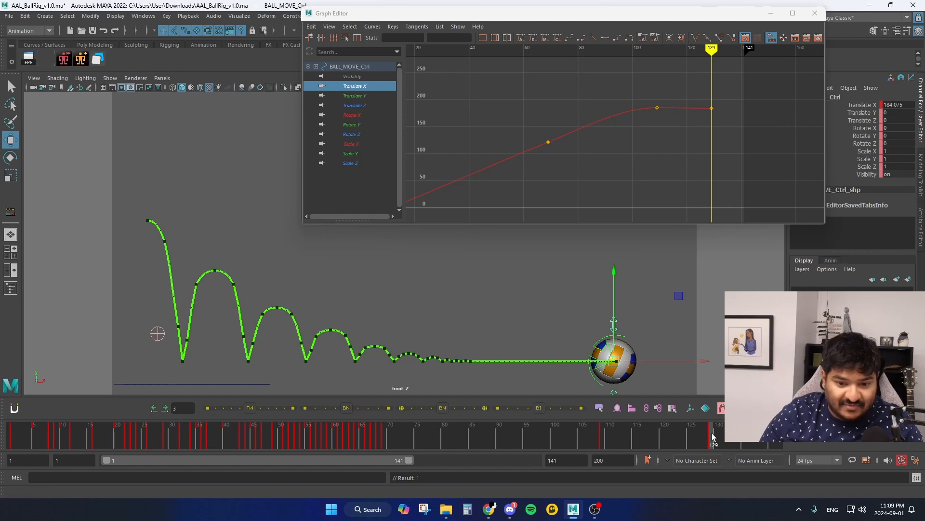
key("alt+period")
key("alt+period")
key("alt+period")
key("alt+period")
key("alt+period")
key("alt+period")
key("alt+period")
key("alt+period")
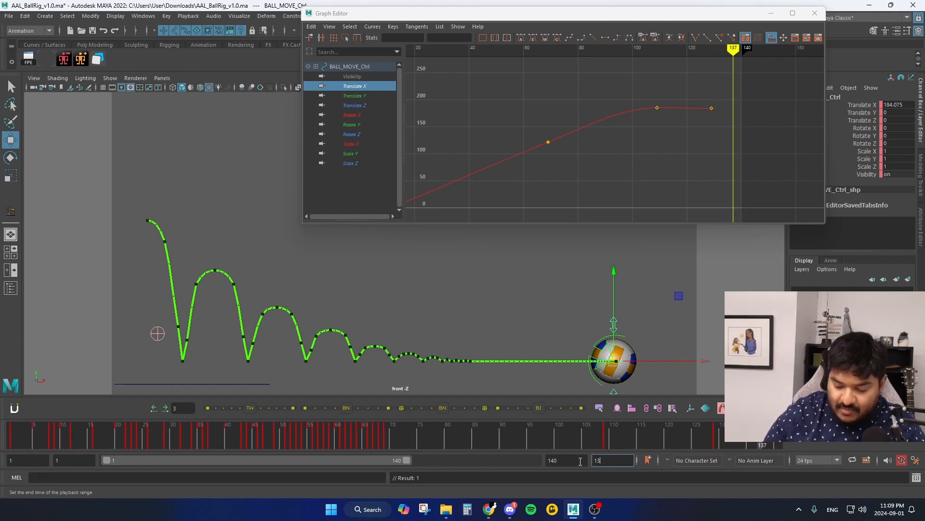
type("7")
key("Return")
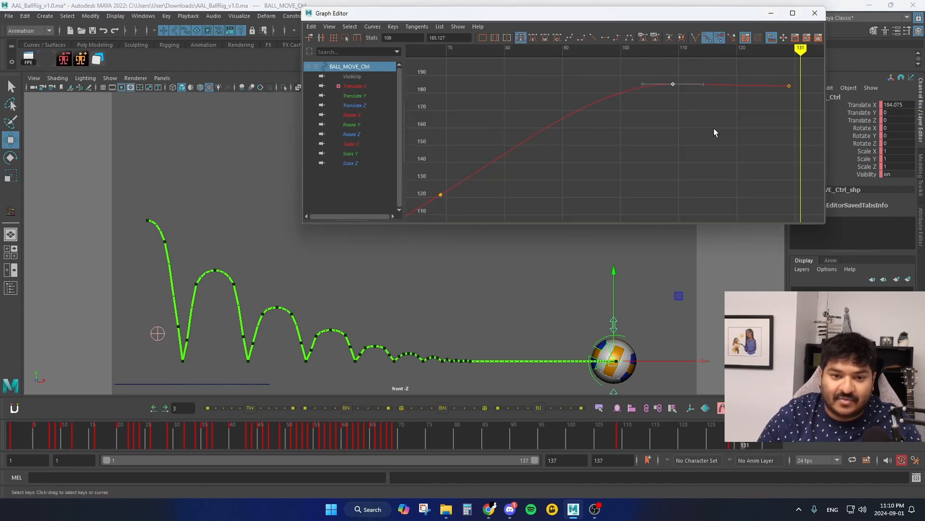
Tilt the tangent of the Translate X key on frame 109 slightly upward so the roll carries past it.
middle_click_drag(684, 124, 629, 157, "alt")
right_click_drag(630, 157, 634, 135, "alt+shift")
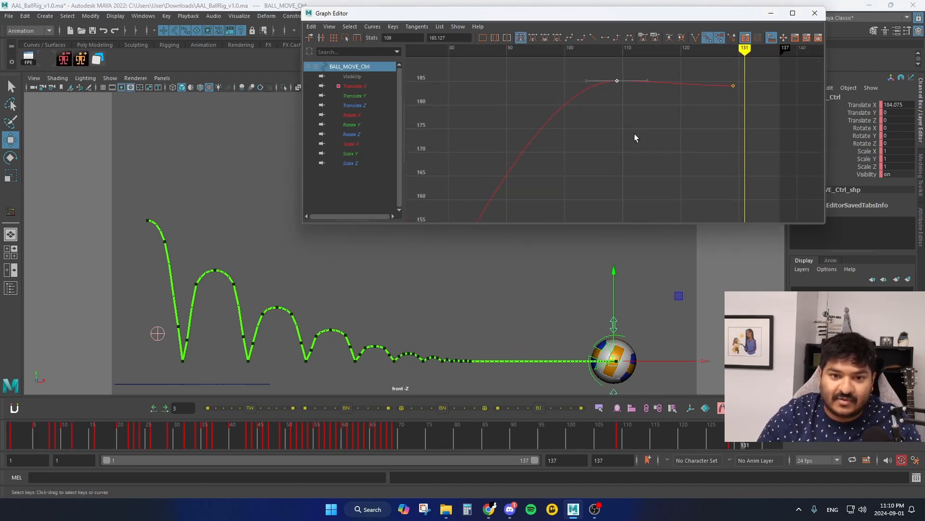
middle_click_drag(641, 109, 634, 135, "alt")
right_click_drag(630, 136, 647, 120, "alt+shift")
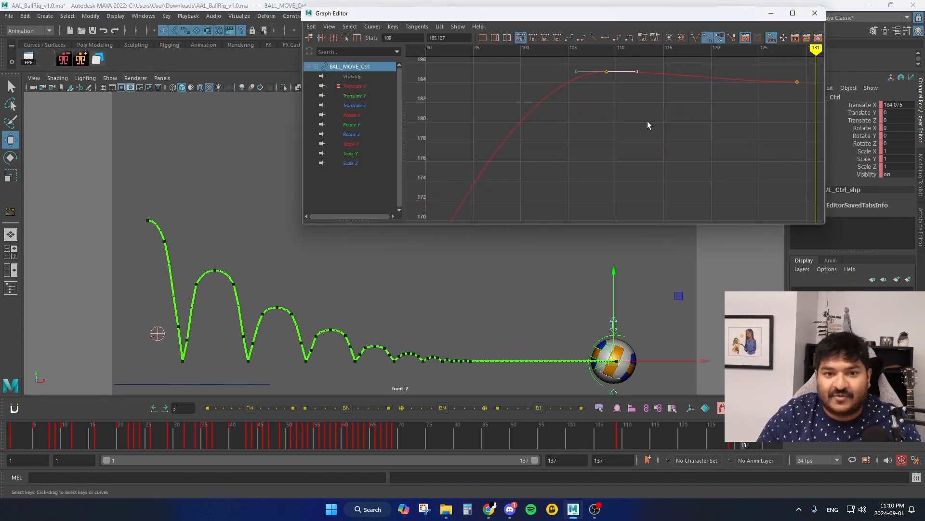
middle_click_drag(651, 127, 637, 157, "alt")
mouse_move(636, 144)
right_mouse_down("alt+shift")
mouse_move(656, 143)
mouse_move(651, 121)
right_mouse_up("alt+shift")
middle_click_drag(619, 124, 625, 162, "alt")
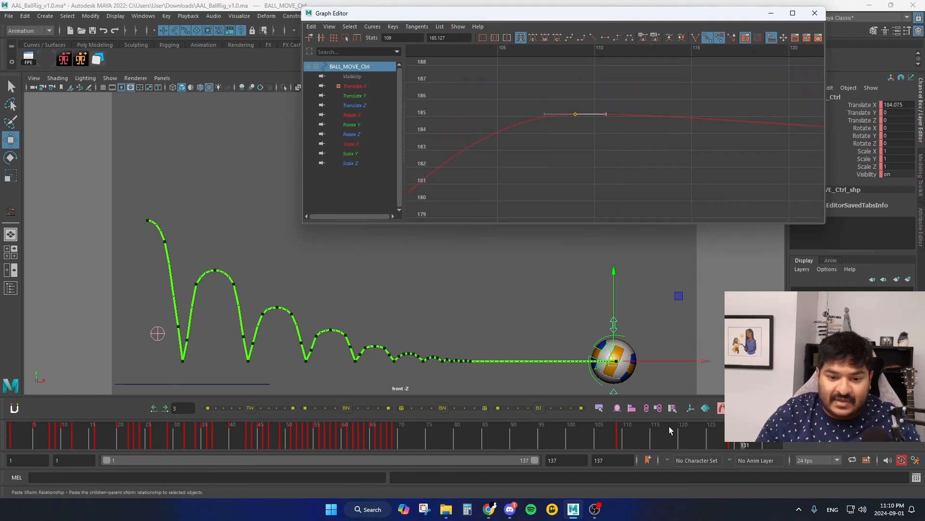
left_click_drag(619, 433, 620, 432)
mouse_move(625, 144)
right_mouse_down("alt+shift")
mouse_move(603, 144)
mouse_move(588, 200)
right_mouse_up("alt+shift")
mouse_move(567, 202)
middle_mouse_down("alt")
mouse_move(636, 150)
mouse_move(610, 159)
middle_mouse_up("alt")
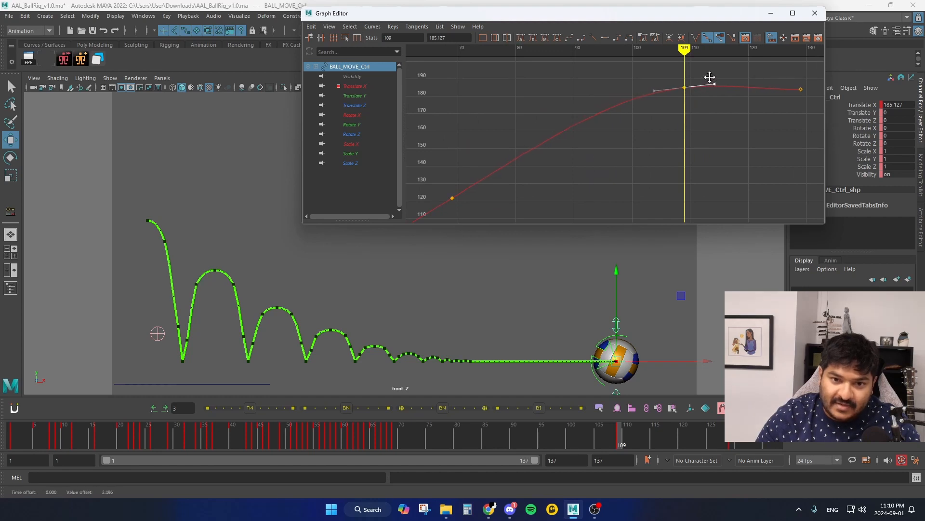
Lower the Translate X keys on frames 109 and 129 together, bringing the frame 109 key to 177.649.
middle_click_drag(668, 128, 685, 119, "alt")
right_click_drag(685, 120, 681, 139, "alt+shift")
right_click_drag(679, 132, 658, 135, "alt+shift")
middle_click_drag(668, 140, 686, 124, "alt")
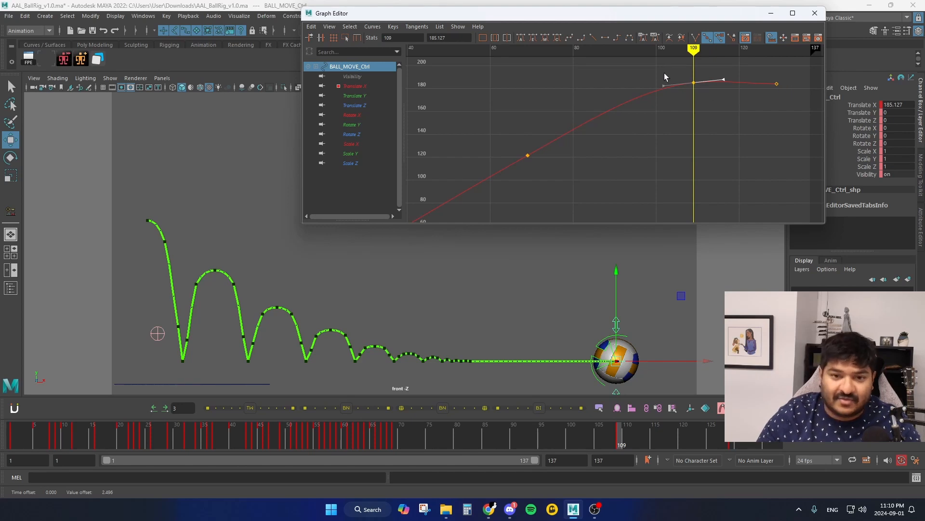
left_click_drag(664, 73, 767, 94)
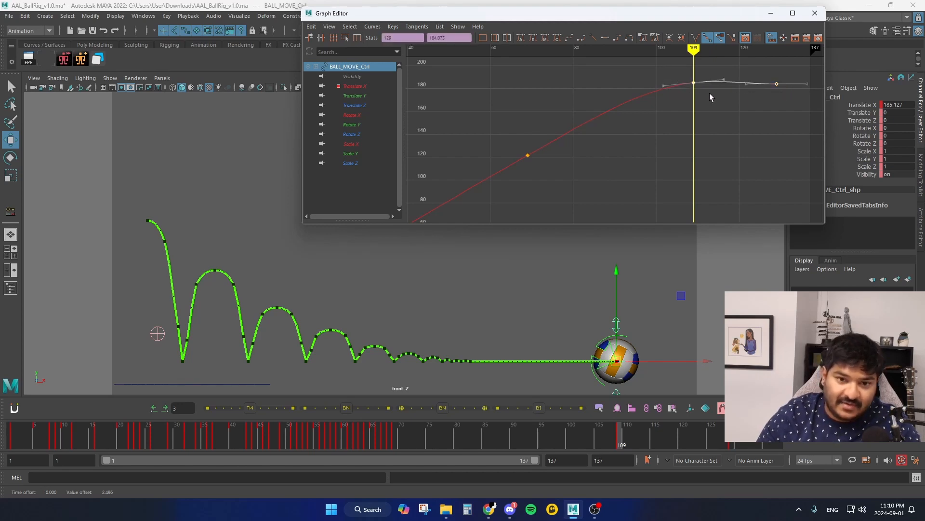
middle_click_drag(710, 94, 711, 103, "shift")
right_click_drag(711, 104, 756, 129, "alt")
middle_click_drag(756, 130, 595, 170, "alt")
right_click_drag(595, 169, 619, 135, "alt+shift")
middle_click_drag(619, 135, 597, 172, "alt")
right_click_drag(598, 171, 606, 132, "alt+shift")
middle_click_drag(606, 132, 623, 151, "alt")
right_click_drag(624, 151, 645, 143, "alt+shift")
Raise the Translate X key on frame 129 to 177.843 and refine the tangent on frame 109 for a subtler roll-back.
left_click_drag(674, 162, 733, 128)
middle_click_drag(712, 164, 713, 135, "shift")
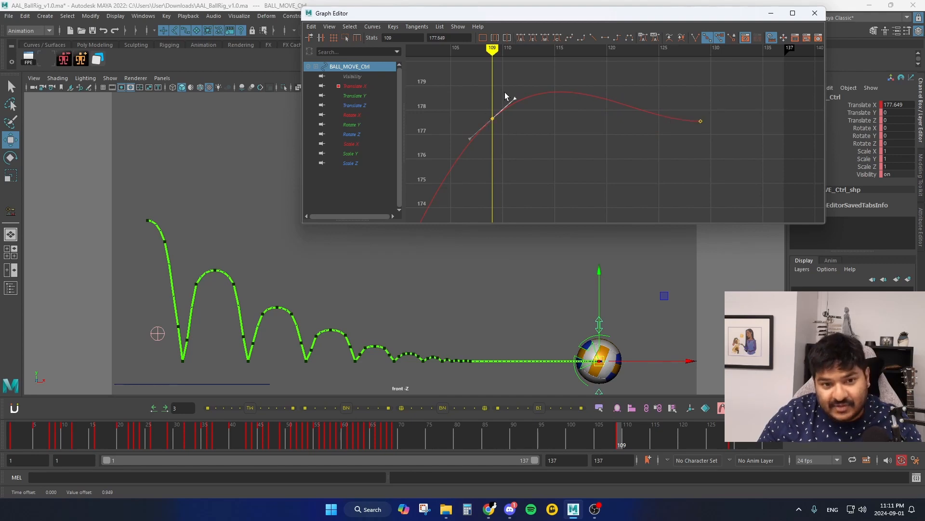
middle_click_drag(520, 112, 531, 117, "alt")
right_click_drag(552, 125, 560, 115, "alt+shift")
left_click(711, 125)
middle_click_drag(733, 135, 734, 127, "shift")
Scrub through the end of the roll and play the animation from the start to check the settle.
left_click_drag(691, 433, 567, 436)
key("alt+shift+v")
key("alt+v")
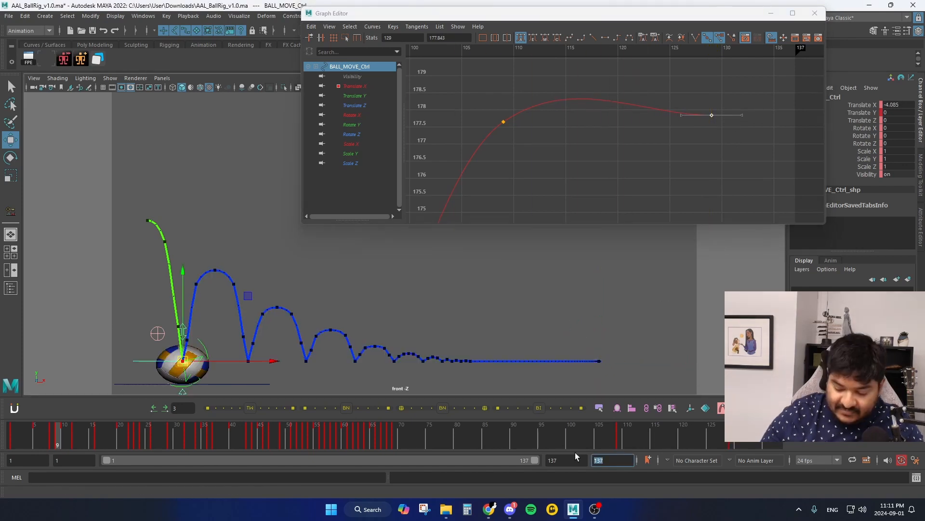
Set the animation end to frame 141 and extend the playback range to match.
type("141")
key("Return")
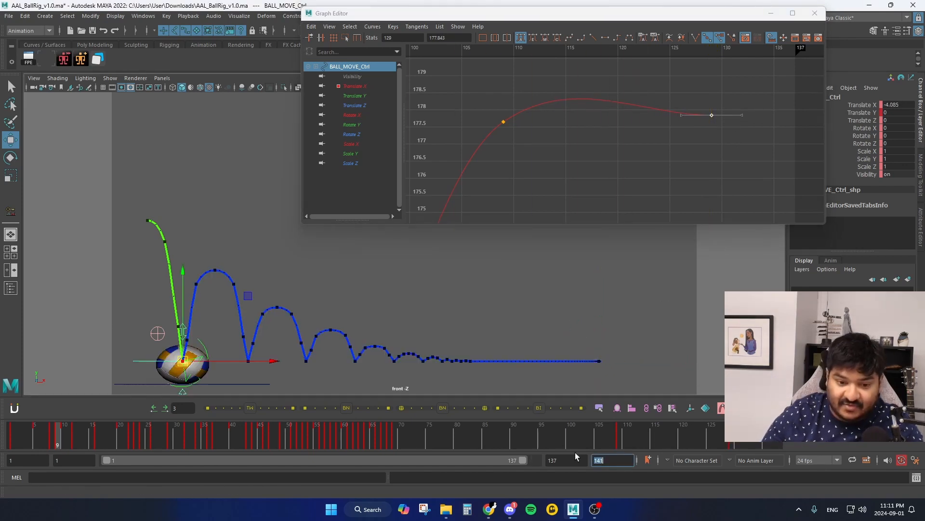
left_click_drag(521, 460, 545, 462)
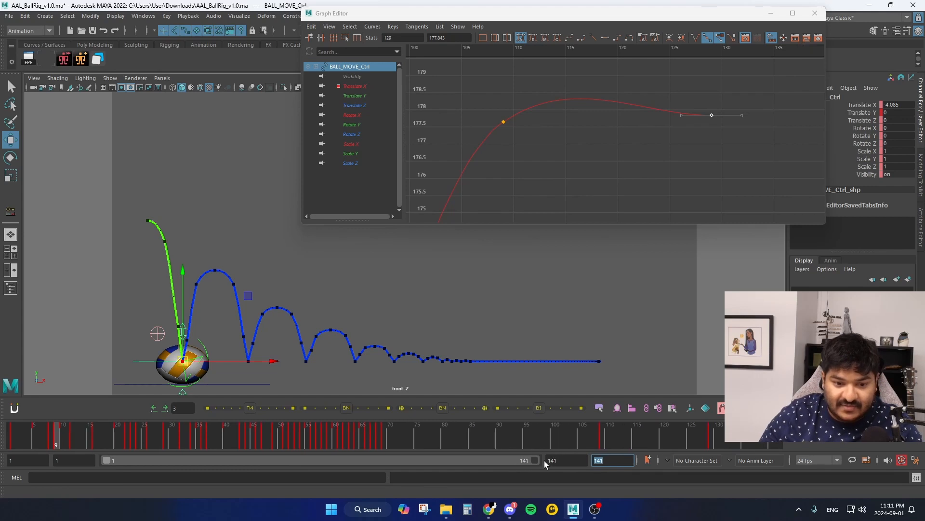
Move the final Translate X key to frame 131 and lower the frame 109 and 131 keys to 171.623 and 171.86.
left_click_drag(709, 438, 724, 439)
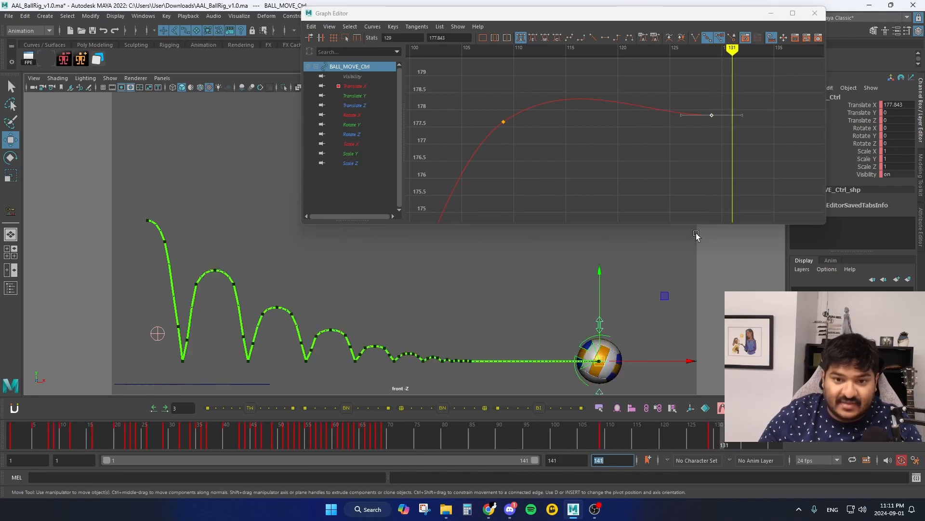
middle_click_drag(748, 125, 749, 124, "shift")
left_click(733, 127)
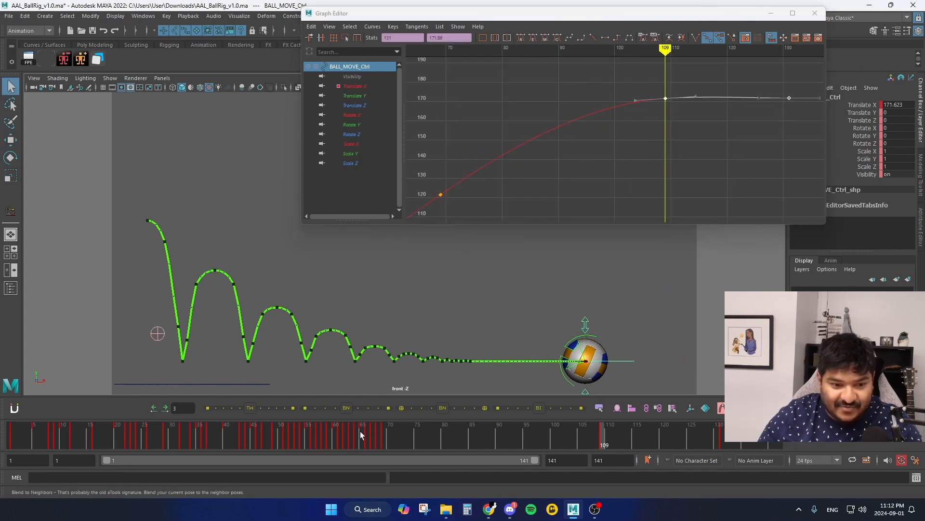
Select the ball's rotate and move controls together and shift the final Rotate Z key to frame 109.
left_click(385, 436)
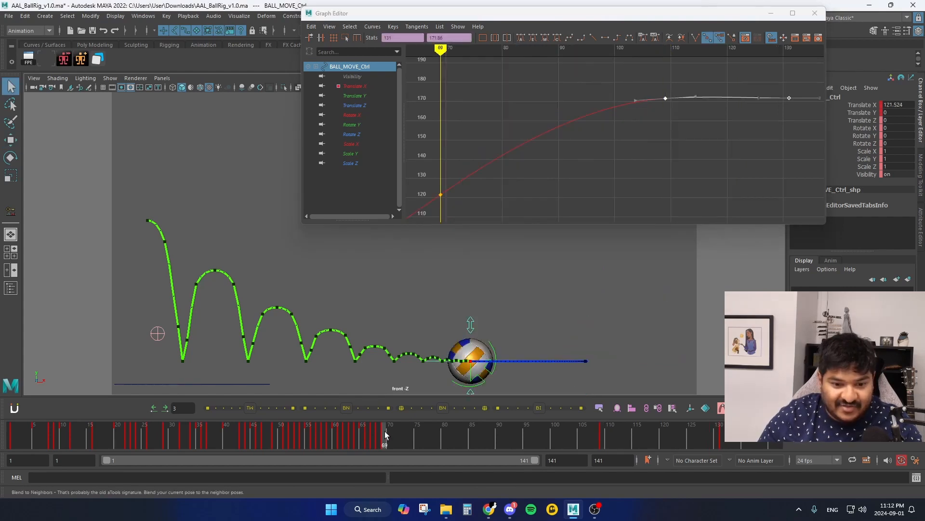
left_click(495, 348)
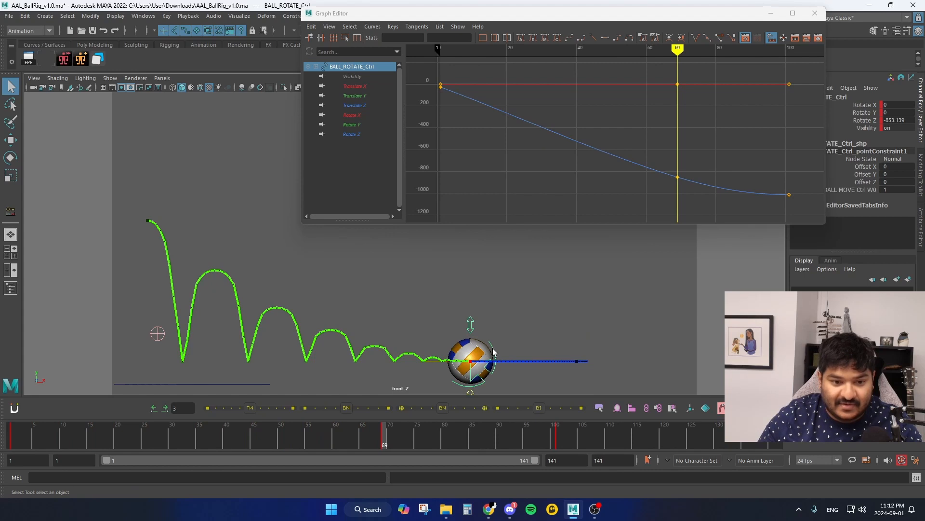
left_click(431, 363, "shift")
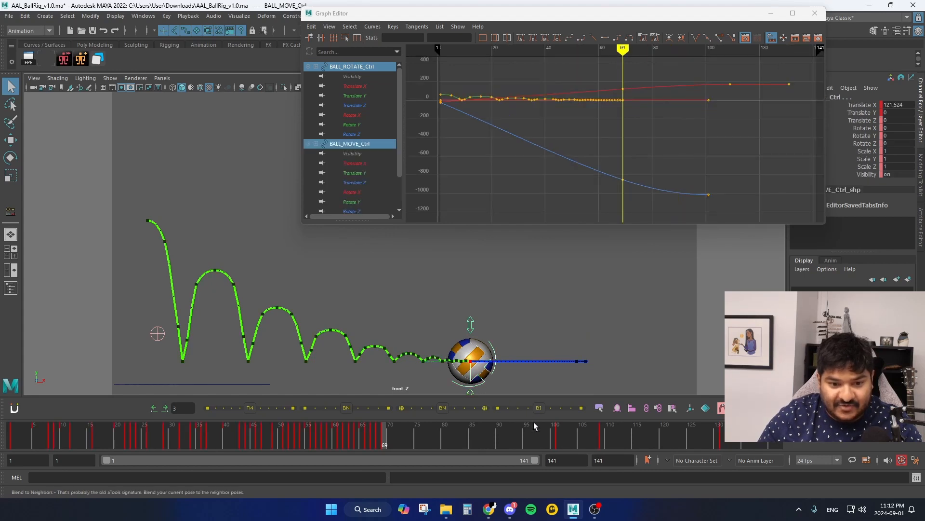
left_click_drag(554, 434, 603, 433)
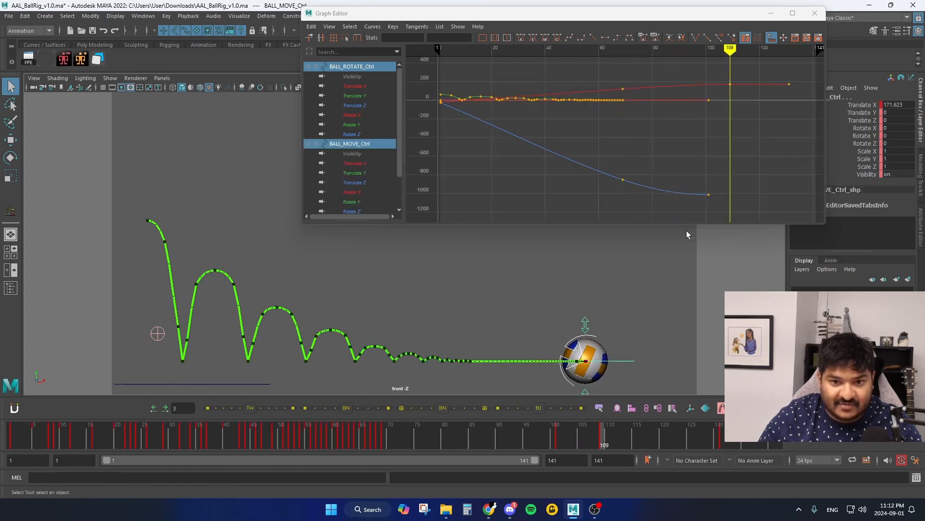
left_click_drag(702, 188, 720, 205)
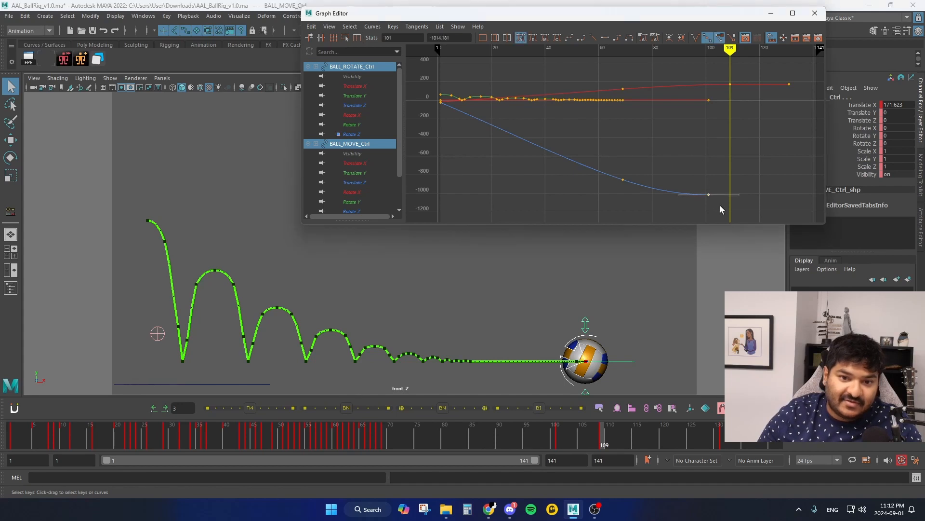
key("w")
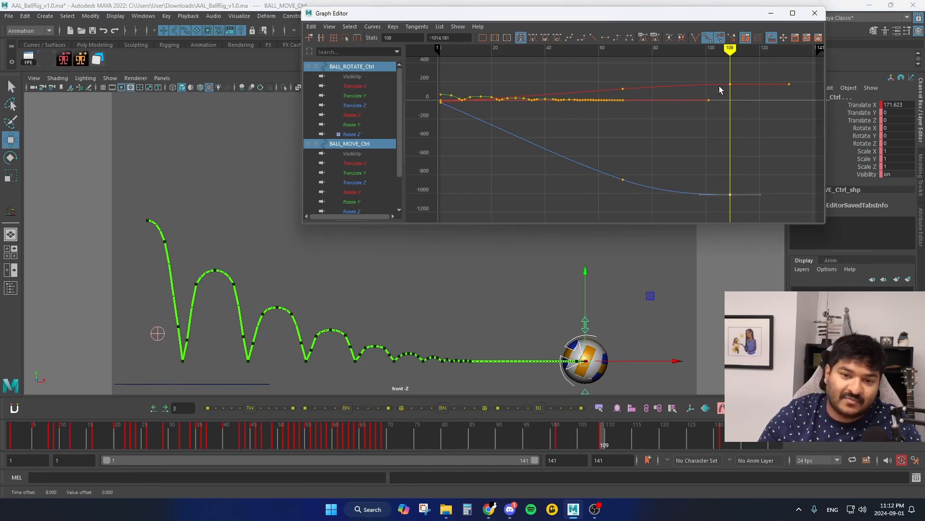
key("ctrl+z")
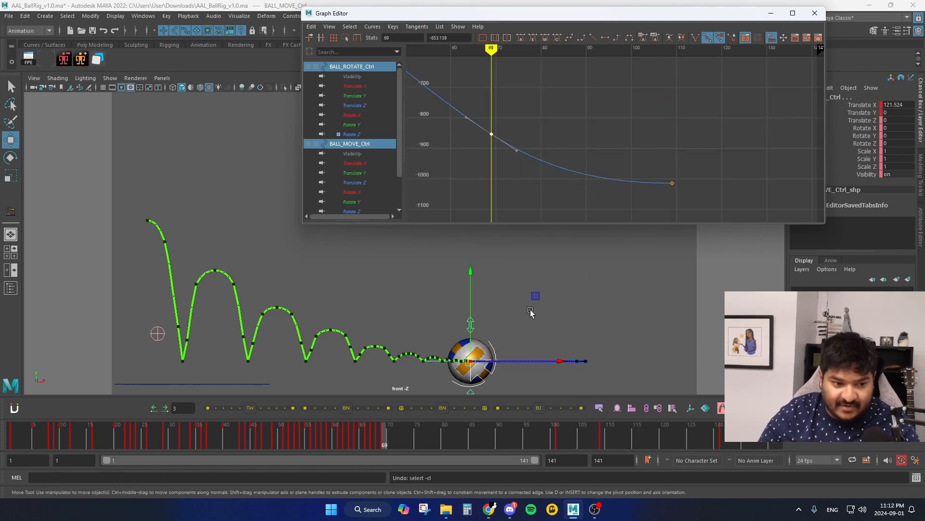
Lower the Rotate Z key on frame 109 to -1113.655 so the ball spins further during the final roll.
left_click(464, 316)
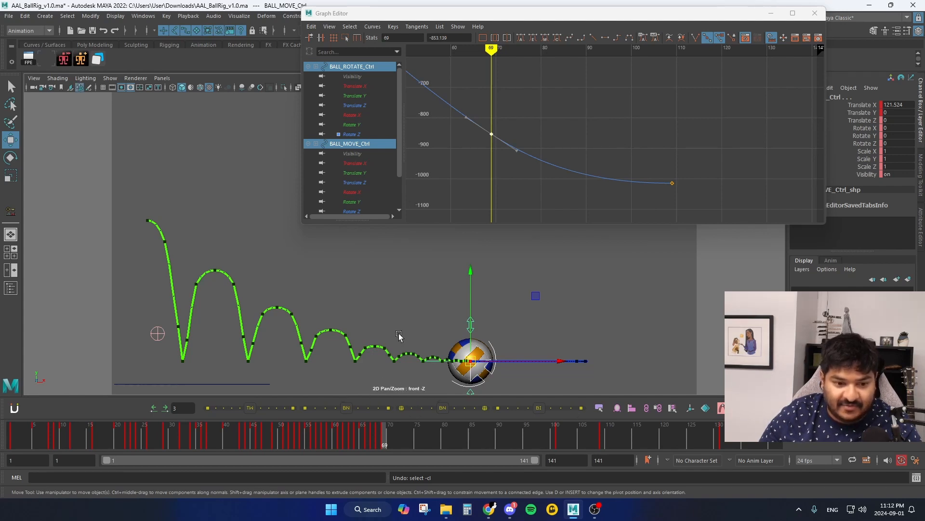
scroll(384, 341, "up", 2)
middle_click_drag(424, 357, 436, 316, "alt")
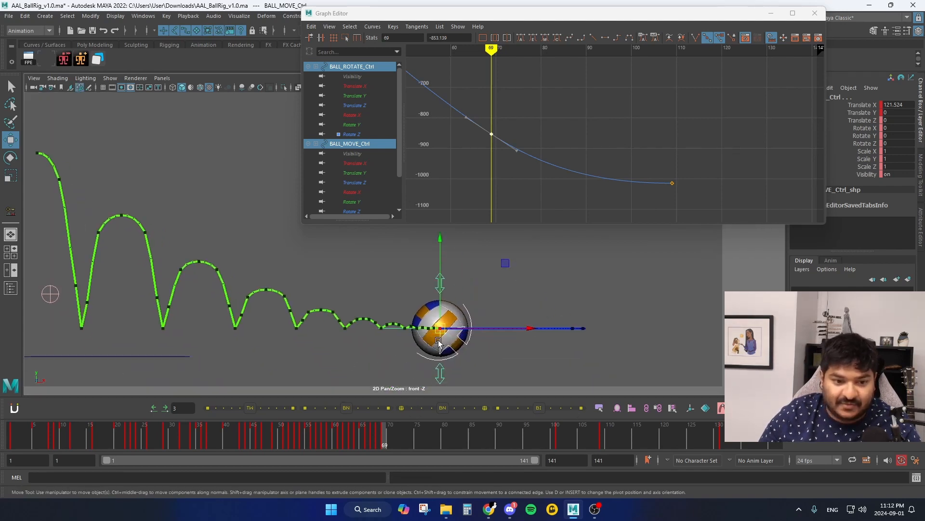
right_click_drag(436, 316, 636, 313, "alt")
middle_click_drag(636, 313, 525, 317, "alt")
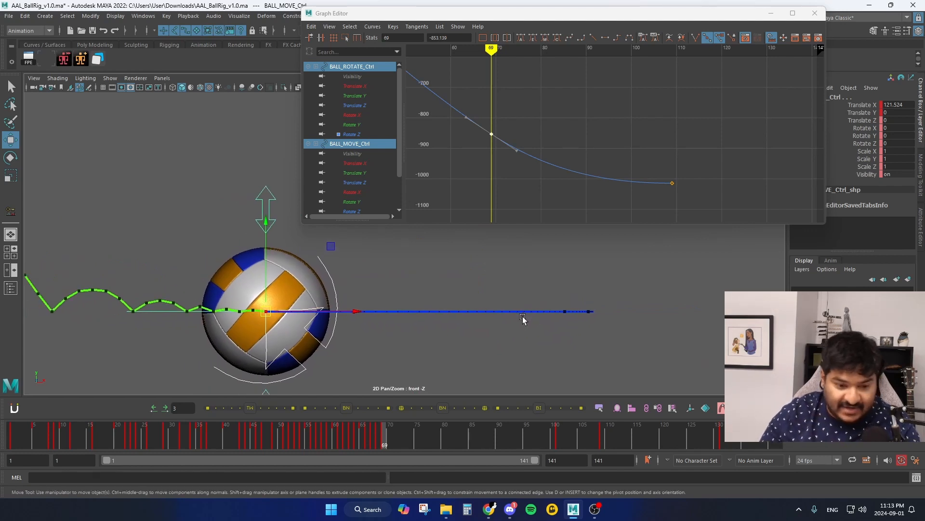
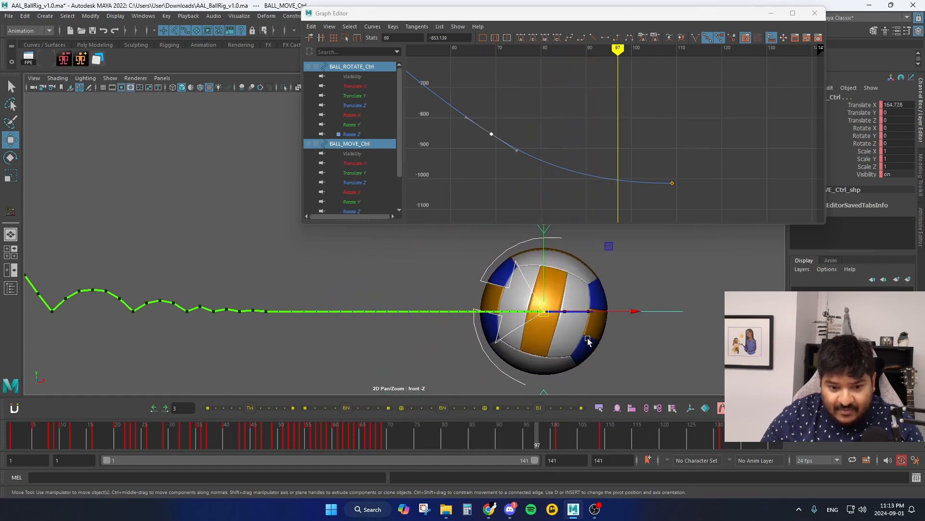
left_click(672, 183)
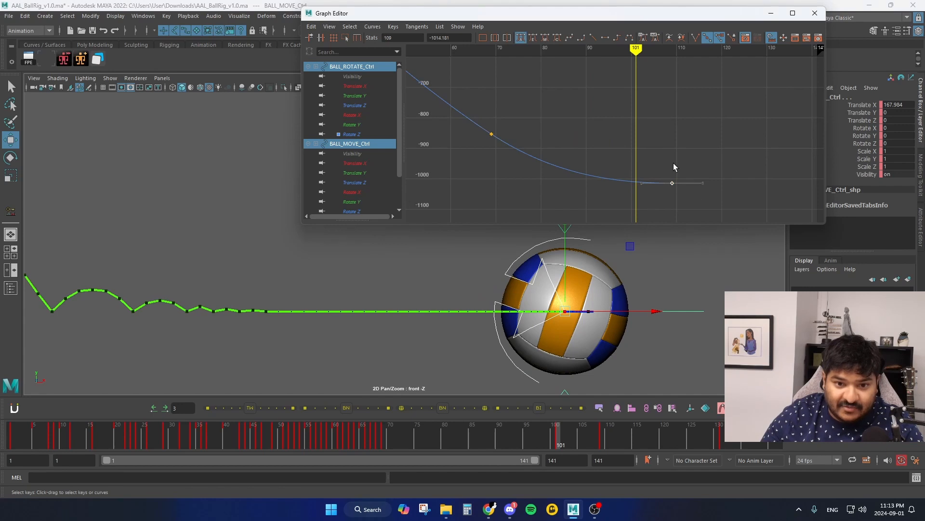
right_click_drag(642, 171, 659, 173, "alt+shift")
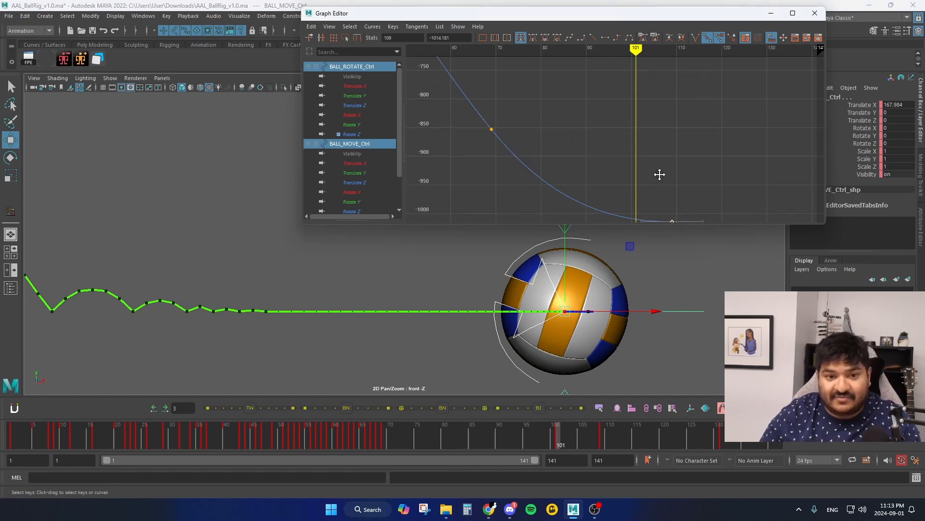
middle_click_drag(659, 173, 630, 130, "alt")
left_click(667, 183)
mouse_move(667, 183)
middle_mouse_down()
mouse_move(661, 161)
mouse_move(658, 199)
middle_mouse_up()
right_click_drag(653, 164, 649, 184, "alt+shift")
middle_click_drag(649, 184, 659, 180, "alt")
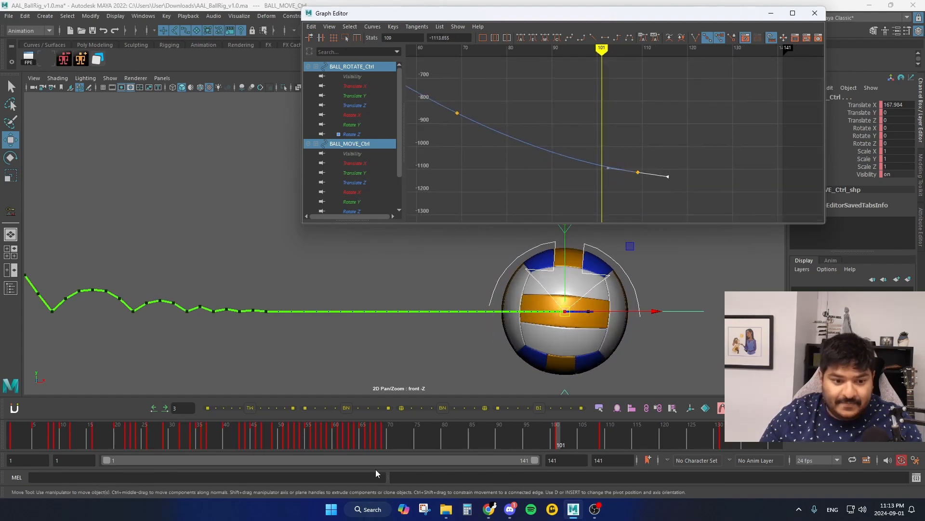
Step back and forth through frames 86 to 99 to compare the ball's spin with its forward travel.
left_click_drag(477, 347, 448, 344)
key("alt+comma")
key("alt+period")
key("alt+period")
key("alt+period")
key("alt+period")
key("alt+period")
key("alt+period")
key("alt+period")
key("alt+period")
key("alt+period")
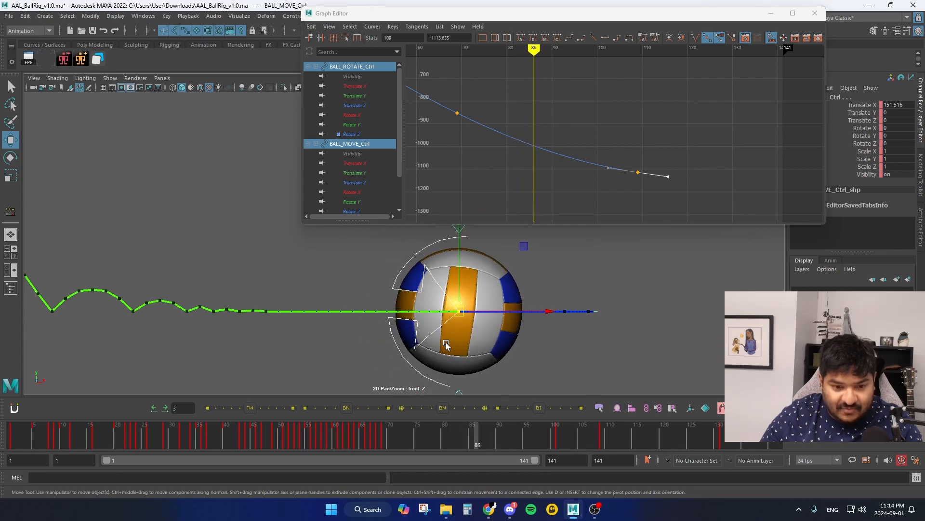
key("alt+period")
key("alt+period")
key("alt+period")
key("alt+period")
key("alt+period")
key("alt+period")
key("alt+period")
key("alt+period")
key("alt+period")
key("alt+period")
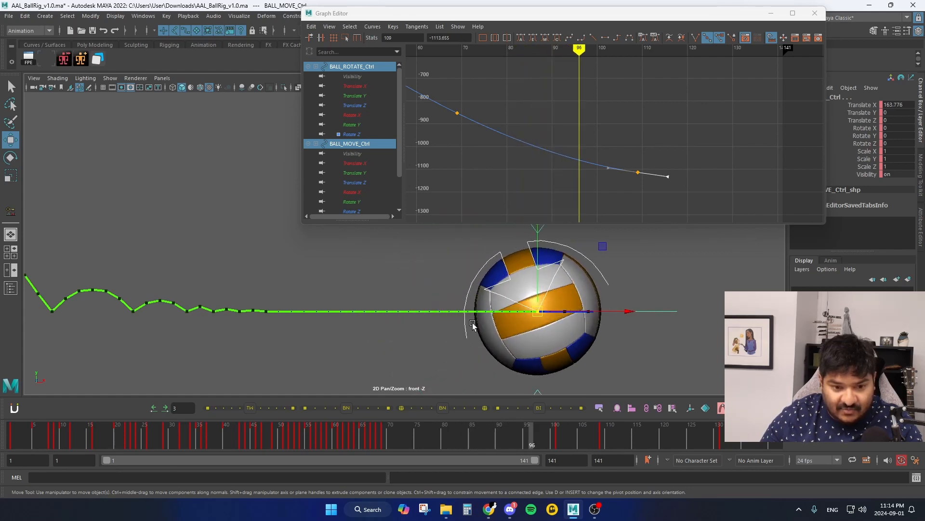
key("alt+comma")
key("alt+comma")
key("alt+comma")
key("alt+comma")
key("alt+comma")
key("alt+comma")
key("alt+comma")
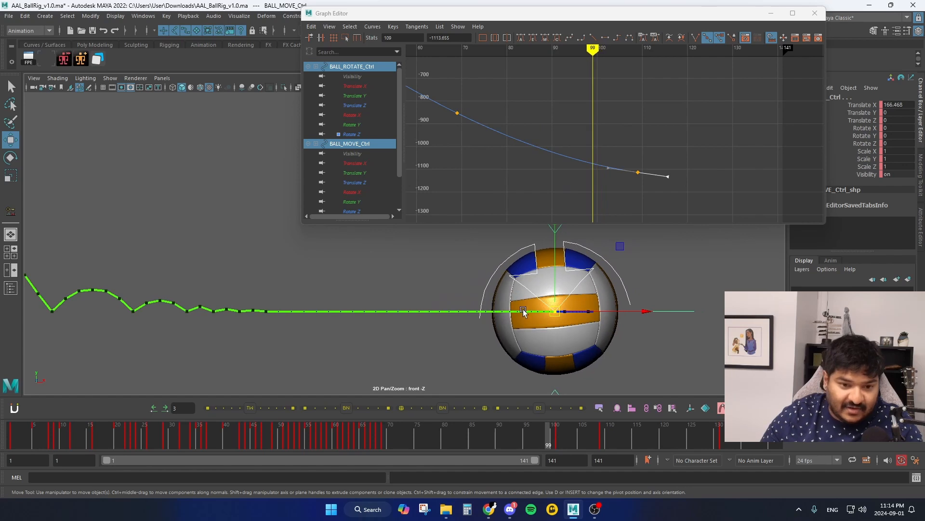
key("alt+period")
key("alt+period")
key("alt+period")
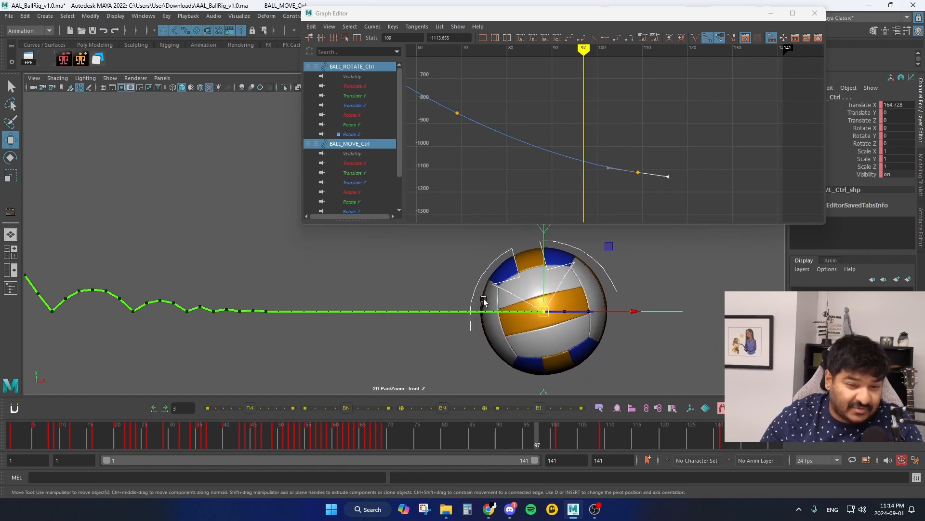
Try raising the Rotate Z key on frame 109 to about -967 and check the spin around frames 99 to 101.
middle_click_drag(657, 167, 657, 145)
key("alt+period")
key("alt+period")
key("alt+period")
key("alt+period")
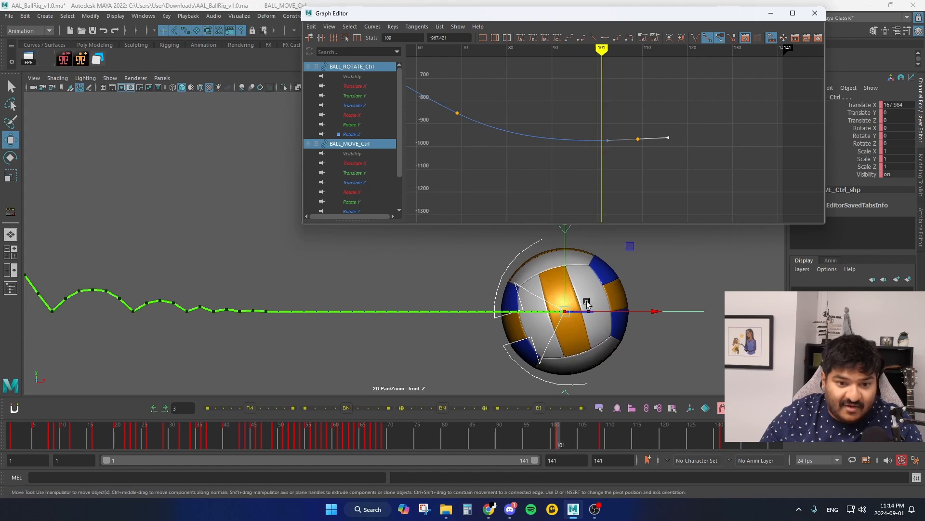
key("alt+comma")
key("alt+comma")
key("alt+comma")
key("alt+period")
key("alt+period")
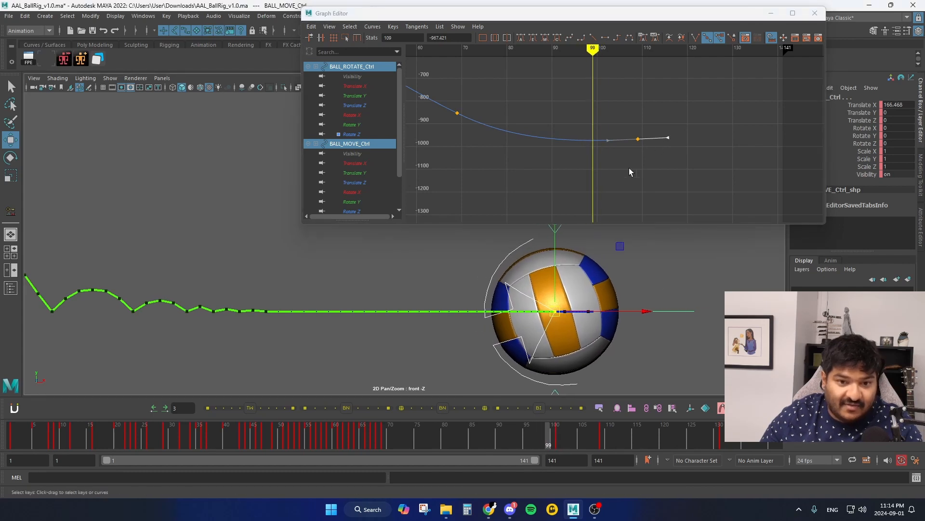
Lower the Rotate Z key on frame 109 to -1107.297 and check the spin around frames 97 to 100.
left_click_drag(629, 167, 657, 131)
middle_click_drag(655, 137, 656, 170)
key("alt+comma")
key("alt+comma")
key("alt+comma")
key("alt+comma")
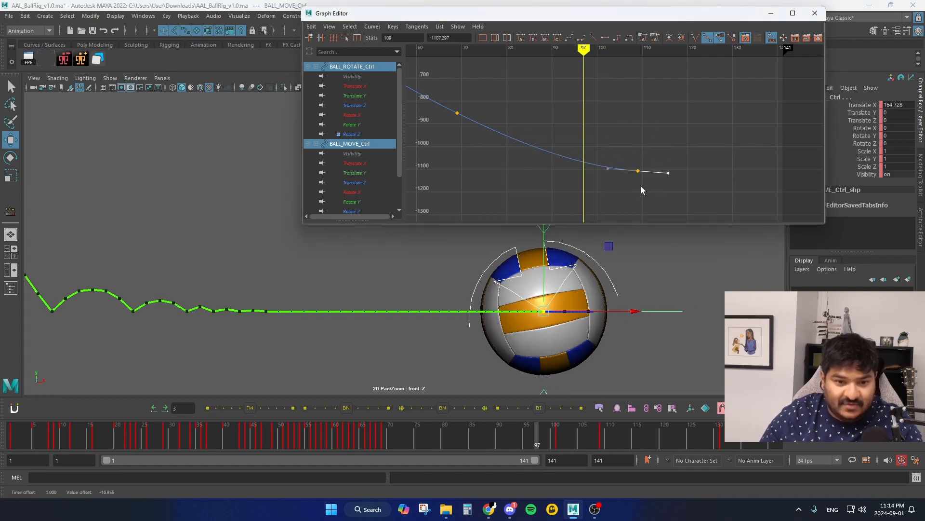
key("alt+period")
key("alt+period")
key("alt+period")
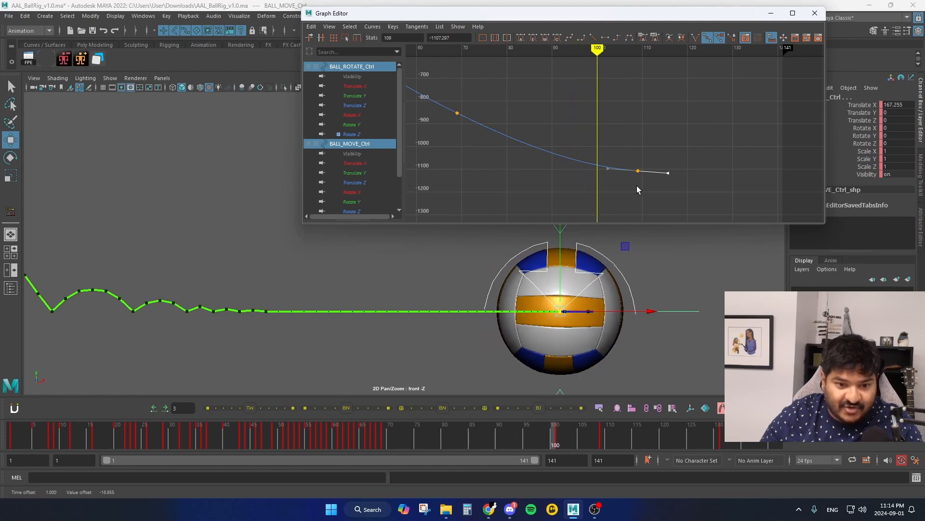
Step through frames 95 to 102 to examine how the ball's rotation matches its slowing roll.
middle_click(502, 371)
key("alt+comma")
key("alt+comma")
key("alt+comma")
key("alt+comma")
key("alt+comma")
key("alt+comma")
key("alt+period")
key("alt+period")
key("alt+period")
key("alt+period")
key("alt+period")
key("alt+period")
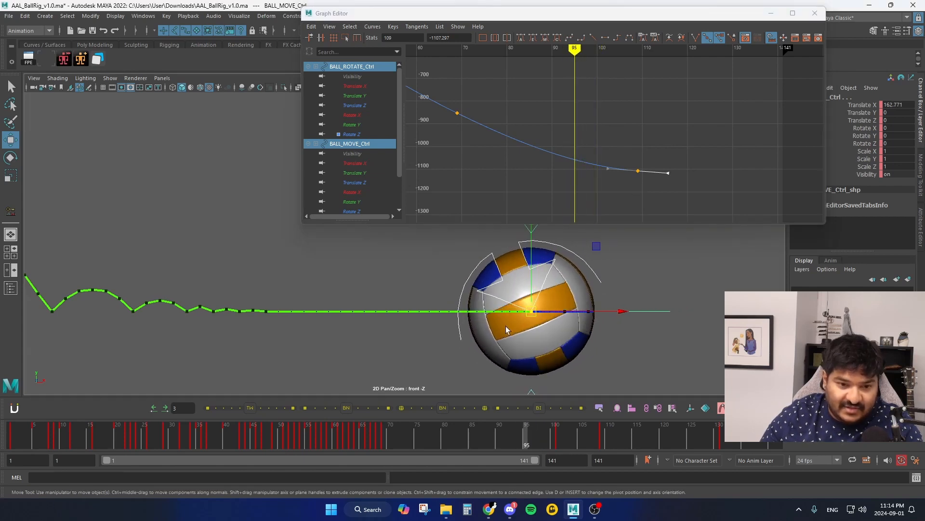
key("alt+period")
key("alt+period")
key("alt+period")
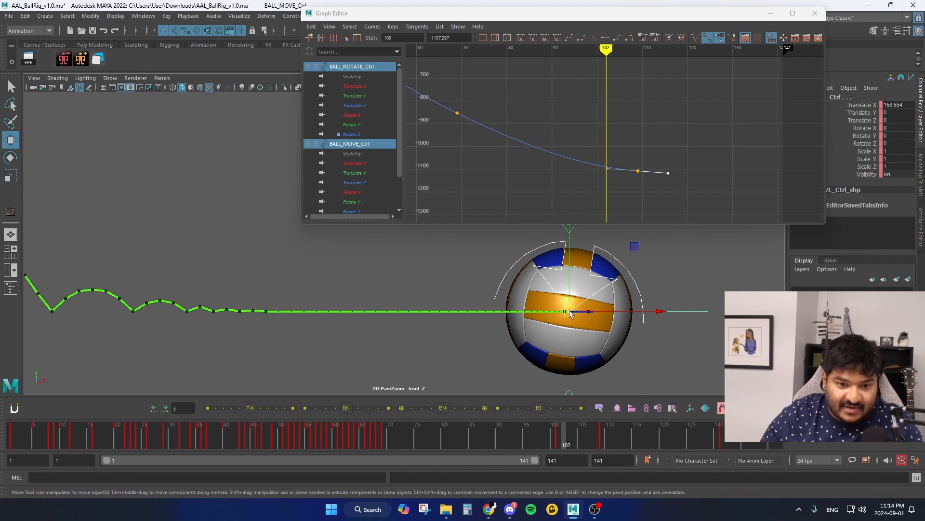
Hide the ball's motion trail and step through the end of the roll up to frame 105.
key("alt+comma")
key("alt+comma")
key("alt+comma")
key("alt+comma")
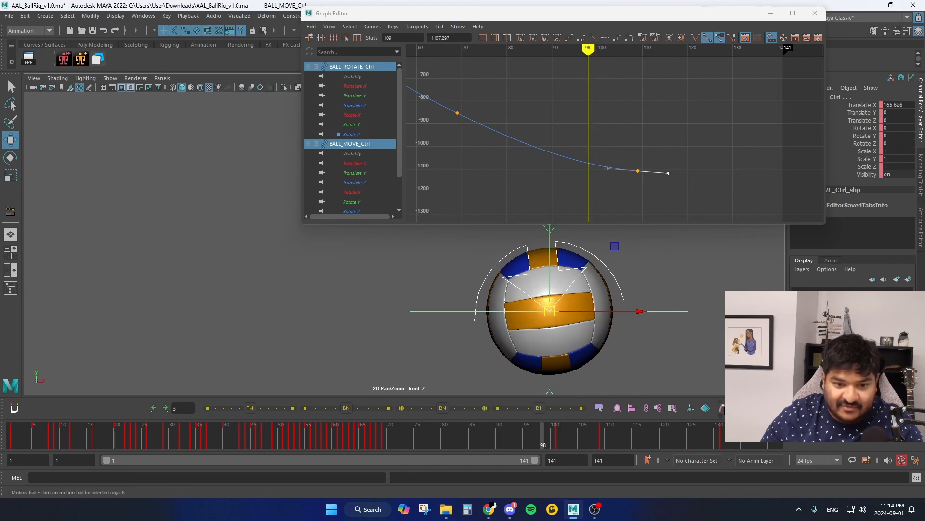
key("alt+comma")
key("alt+comma")
key("alt+comma")
key("alt+period")
key("alt+period")
key("alt+period")
key("alt+period")
key("alt+period")
key("alt+period")
key("alt+period")
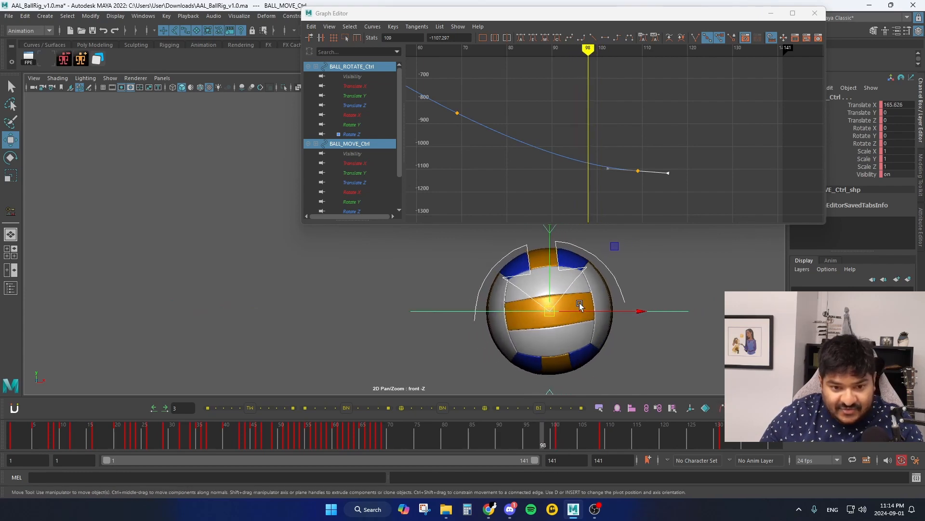
key("alt+period")
key("alt+period")
key("alt+period")
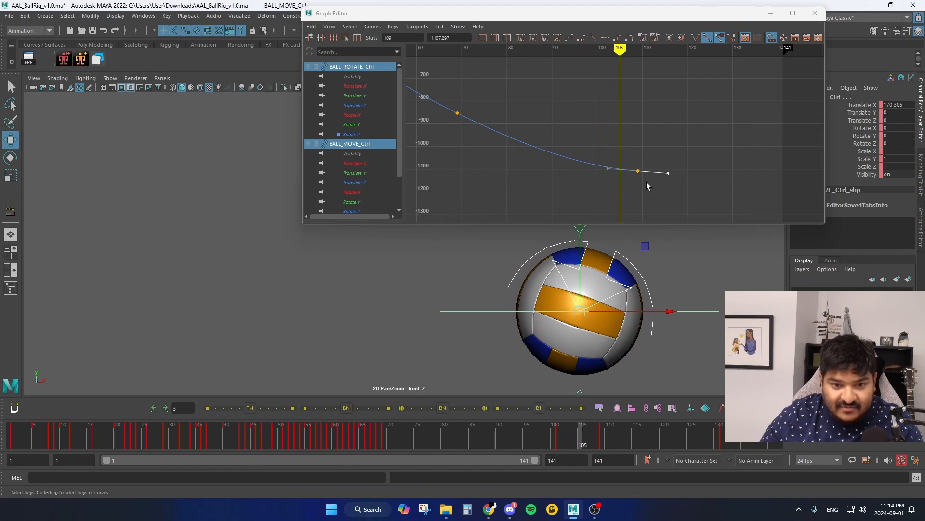
Lower the Rotate Z key on frame 109 slightly to -1113.655 and step back to frame 101.
middle_click_drag(644, 166, 644, 168)
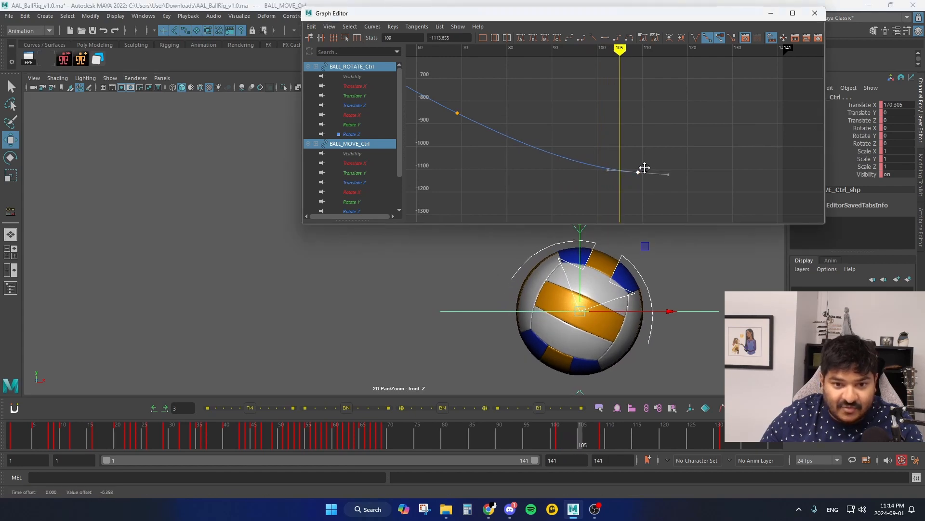
key("alt+comma")
key("alt+comma")
key("alt+comma")
key("alt+comma")
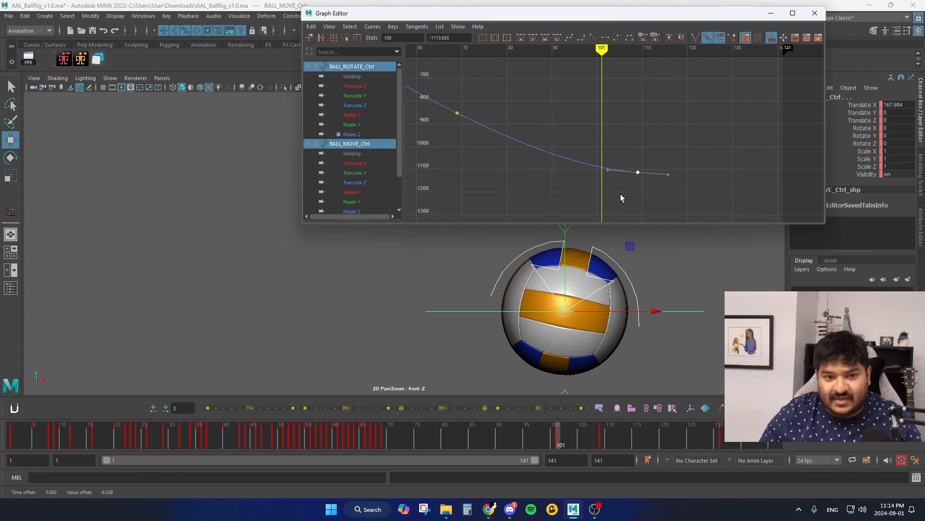
Insert a key on the Rotate Z curve at frame 101.
right_click_drag(621, 194, 629, 187, "alt")
middle_click_drag(627, 193, 577, 163, "alt")
mouse_move(577, 163)
right_mouse_down("alt")
mouse_move(577, 186)
mouse_move(580, 178)
right_mouse_up("alt")
middle_click_drag(580, 178, 579, 162, "alt")
right_click(526, 166)
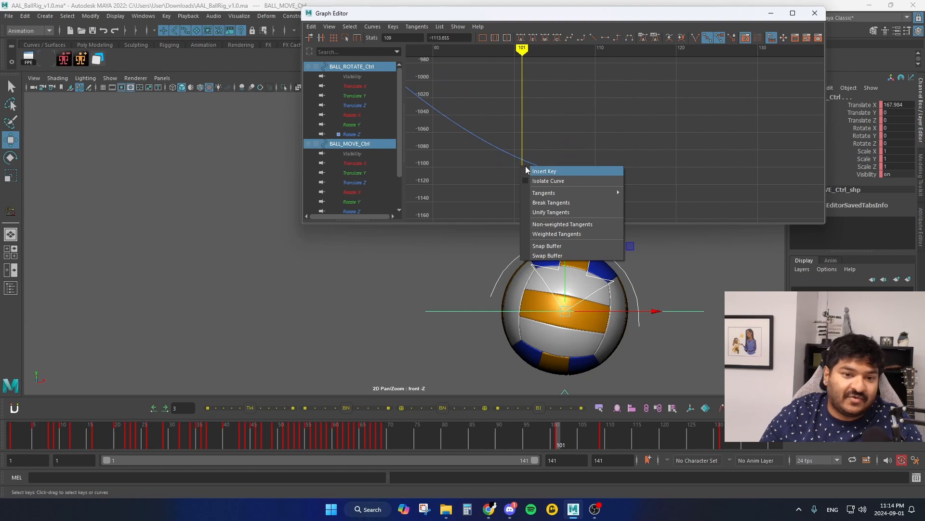
left_click(554, 165)
Step through the roll from about frame 69 to 102 to examine how the spin matches the ball's travel.
left_click_drag(419, 438, 385, 434)
key("alt+period")
key("alt+period")
key("alt+period")
key("alt+period")
key("alt+period")
key("alt+period")
key("alt+period")
key("alt+period")
key("alt+period")
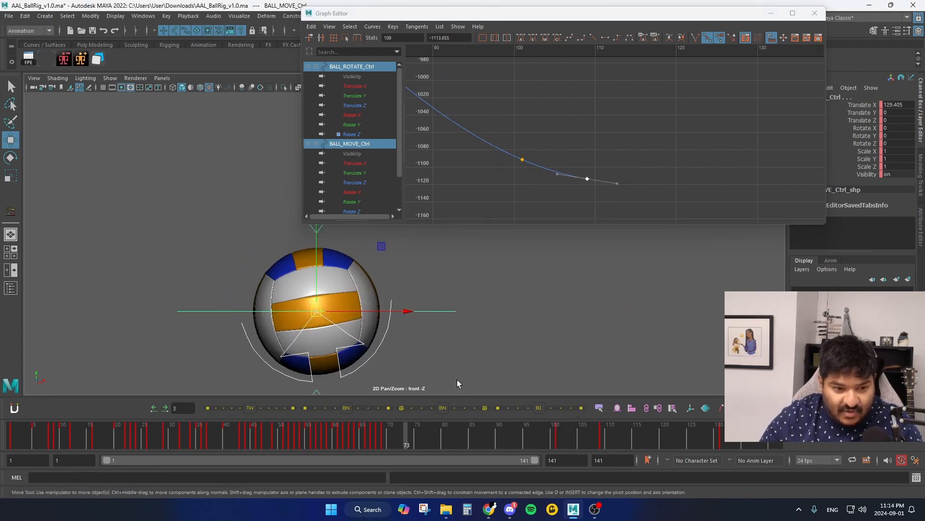
key("alt+period")
key("alt+period")
key("alt+period")
key("alt+period")
key("alt+period")
key("alt+period")
key("alt+period")
key("alt+period")
key("alt+period")
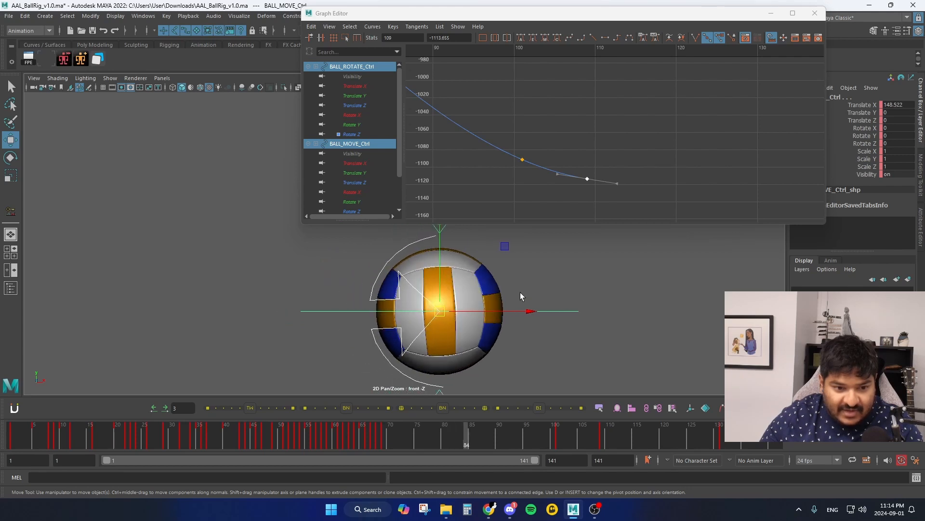
key("alt+period")
key("alt+period")
key("alt+period")
key("alt+period")
key("alt+period")
key("alt+period")
key("alt+period")
key("alt+period")
key("alt+period")
key("alt+period")
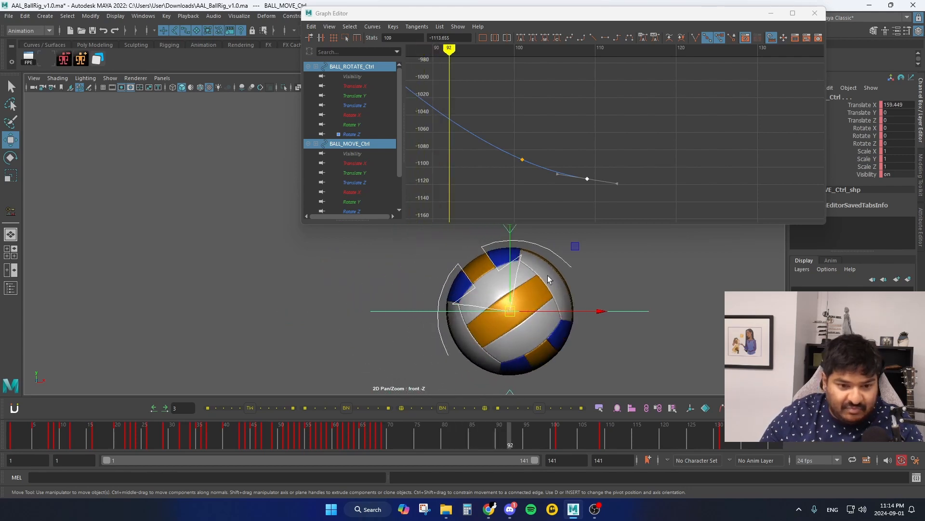
key("alt+period")
key("alt+period")
key("alt+period")
key("alt+period")
key("alt+period")
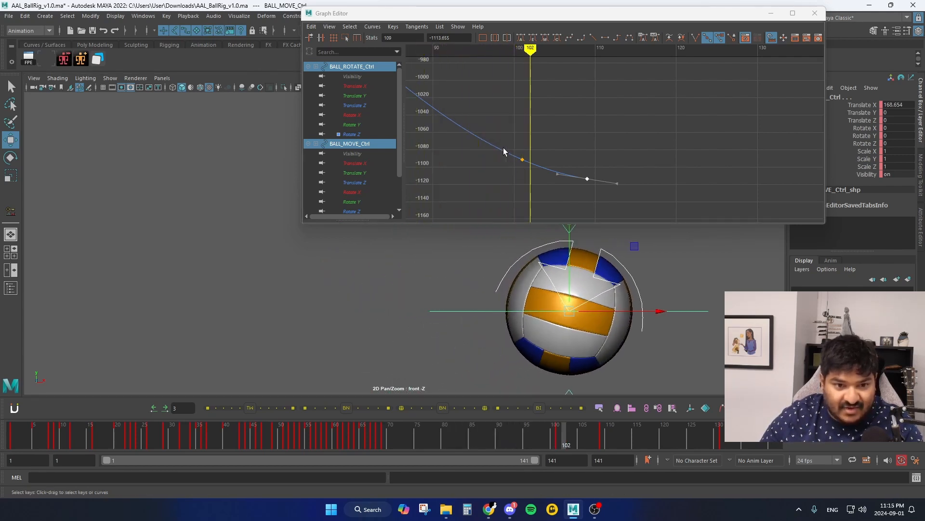
Lower the Rotate Z keys on frames 101 and 109 together, bringing the frame 109 key to -1123.124.
key("alt+comma")
left_click_drag(508, 149, 674, 201)
middle_click_drag(573, 174, 569, 175, "shift")
Step through frames 102 to 117 to examine the ball's rotation as the roll slows to its end.
key("alt+period")
key("alt+period")
key("alt+period")
key("alt+period")
key("alt+period")
key("alt+period")
key("alt+period")
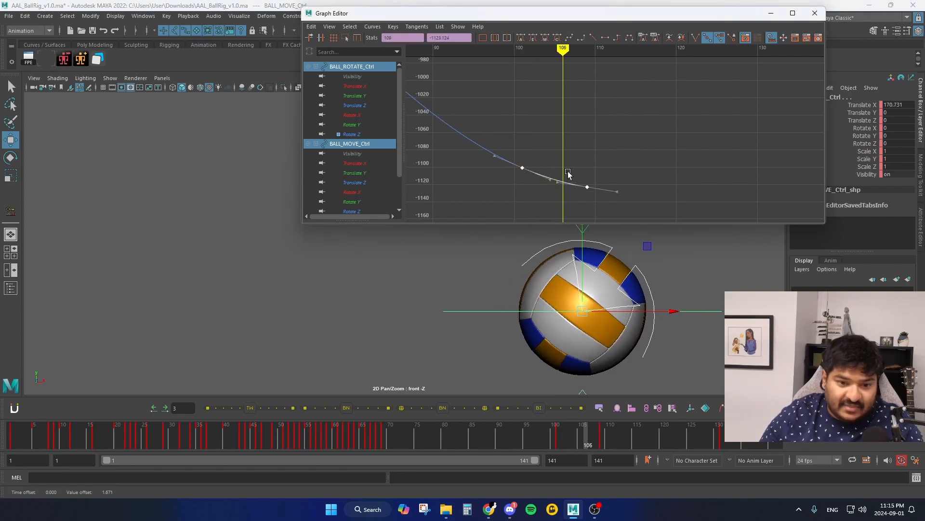
key("alt+period")
key("alt+period")
key("alt+period")
key("alt+period")
key("alt+period")
key("alt+period")
key("alt+period")
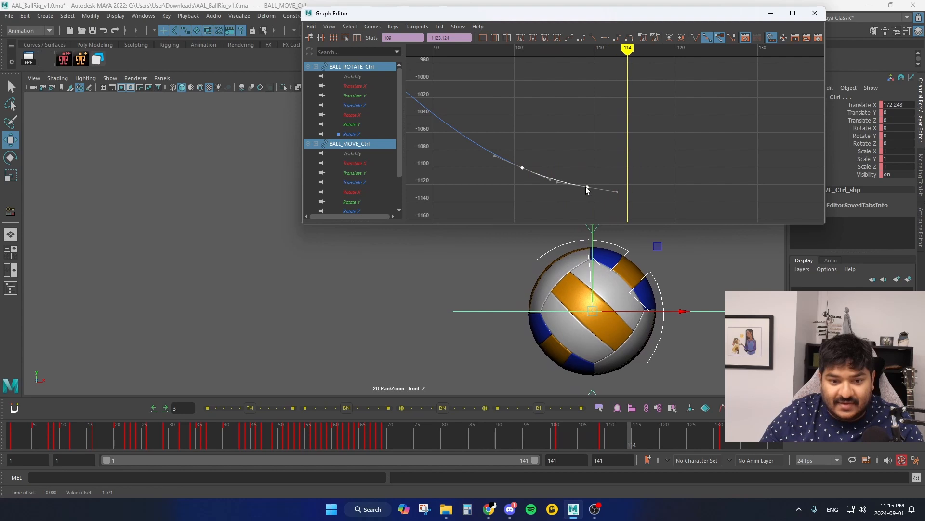
key("alt+period")
key("alt+period")
key("alt+comma")
key("alt+comma")
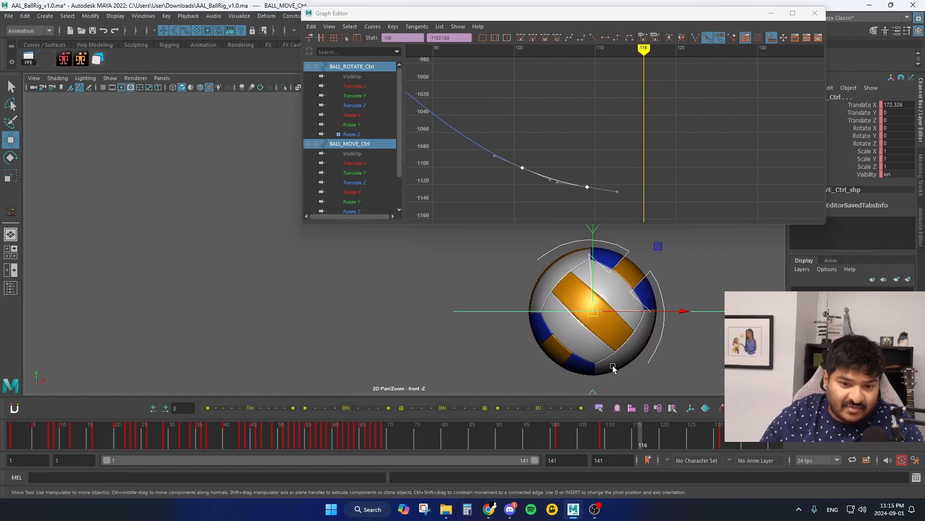
key("alt+period")
key("alt+period")
key("alt+period")
key("alt+comma")
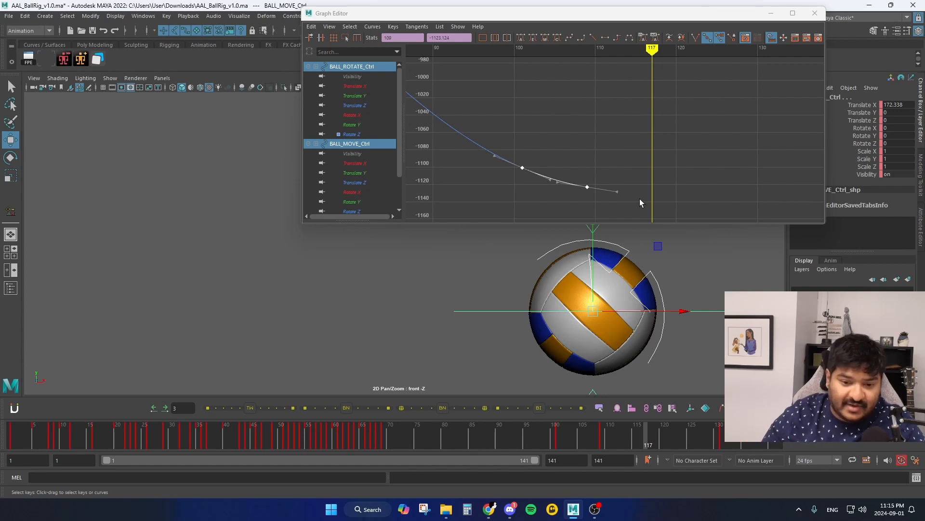
Set a Rotate Z key on frame 117 and delete the key on frame 109.
key("s")
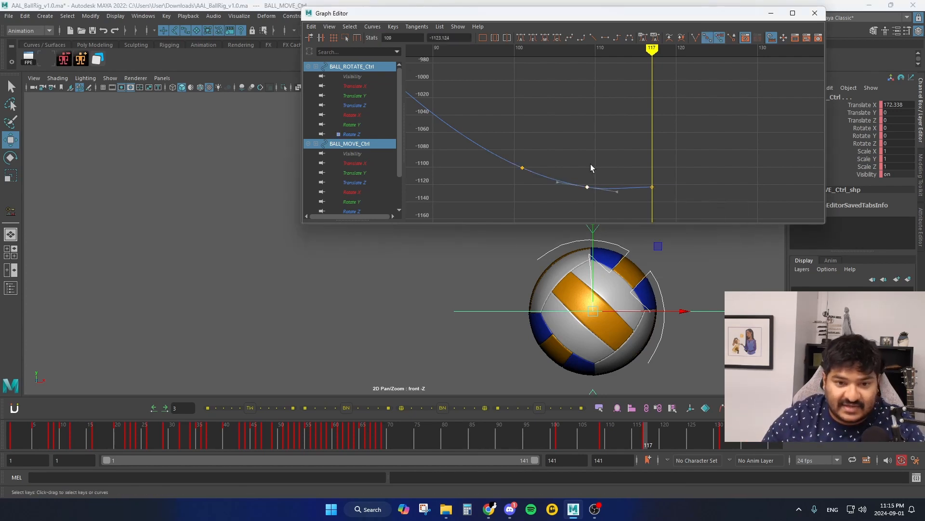
key("Delete")
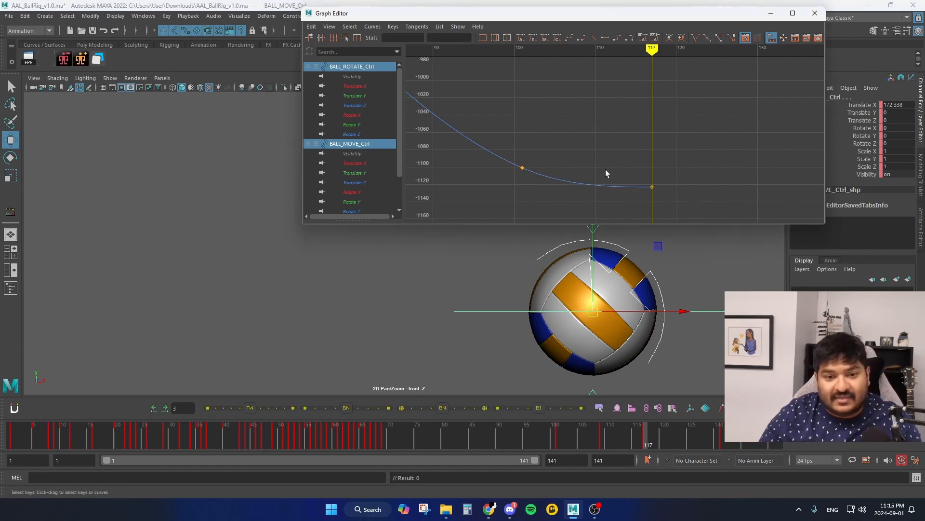
Lower the Rotate Z key on frame 117 to about -1130 and smooth the curve's tangent at frame 101.
right_click_drag(606, 169, 600, 122, "alt")
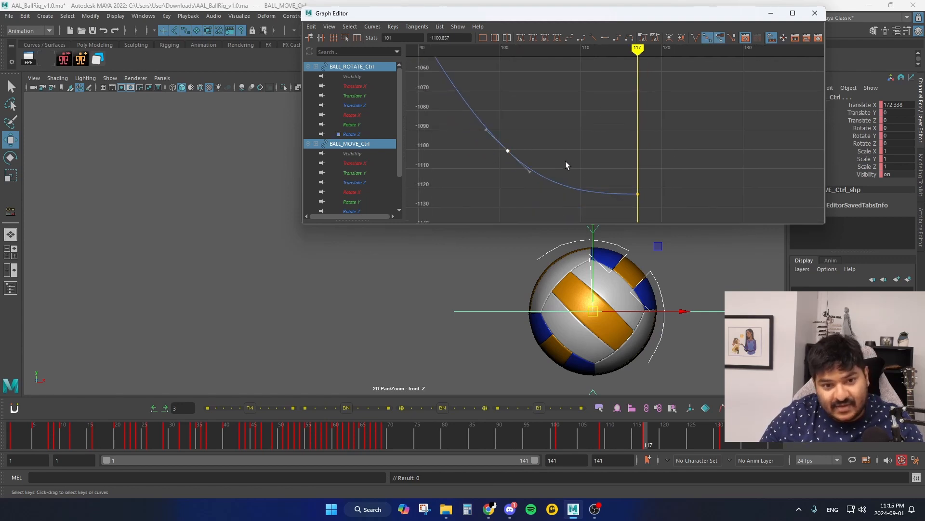
left_click_drag(652, 199, 655, 182)
middle_click_drag(655, 181, 636, 202)
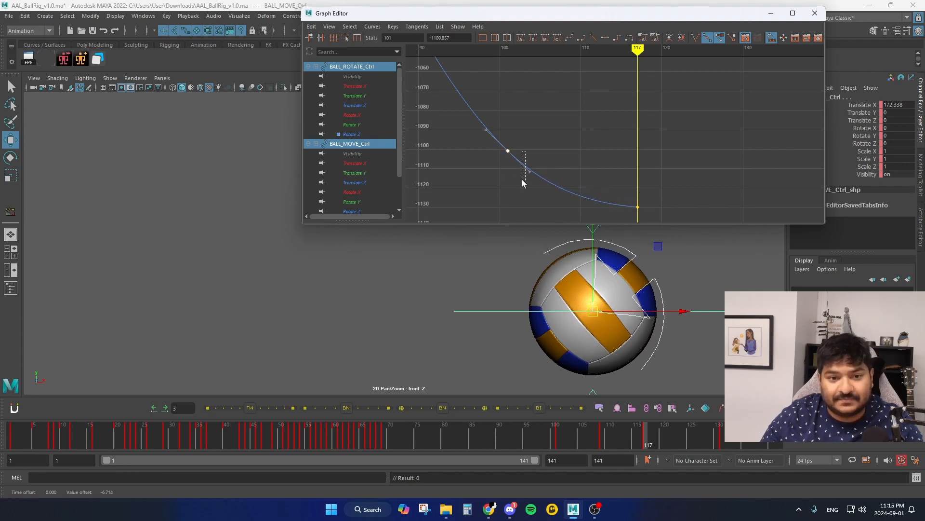
left_click_drag(522, 180, 524, 181)
Go back to frame 101 and step forward to frame 117 to review the adjusted spin.
left_click(576, 151)
key("comma")
key("comma")
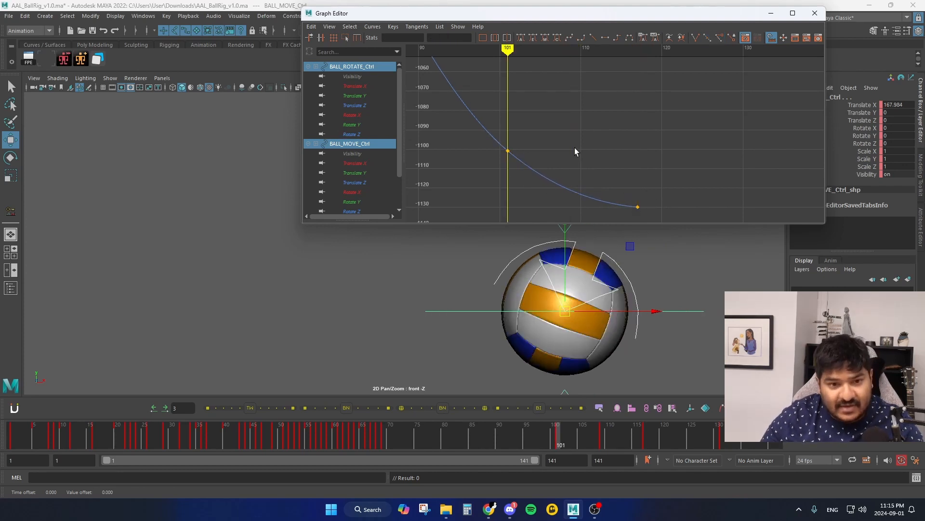
key("alt+period")
key("alt+period")
key("alt+period")
key("alt+period")
key("alt+period")
key("alt+period")
key("alt+period")
key("alt+period")
key("alt+period")
key("alt+period")
key("alt+period")
key("alt+period")
key("alt+period")
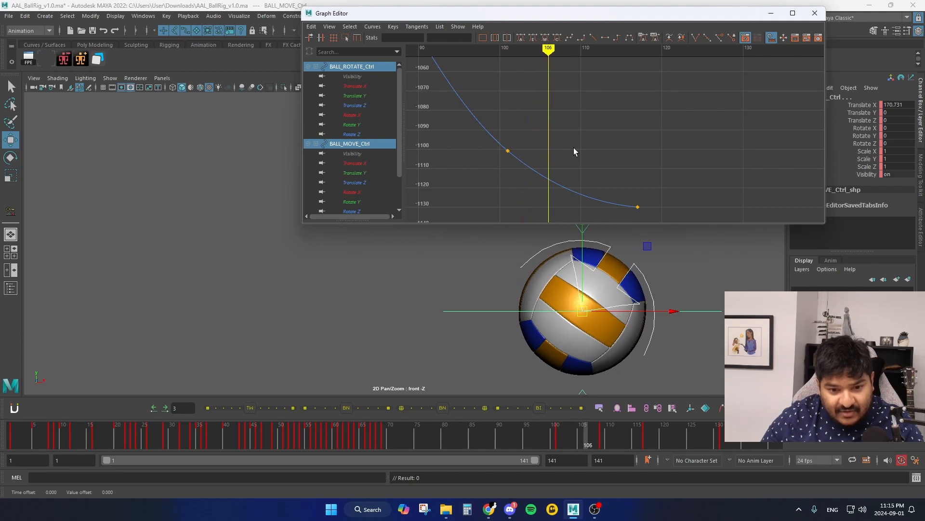
key("alt+period")
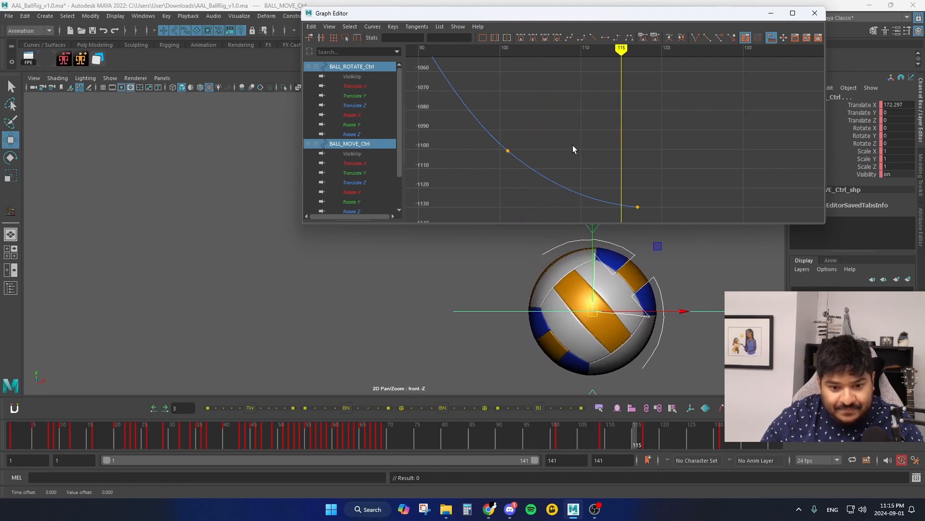
key("alt+period")
key("alt+period")
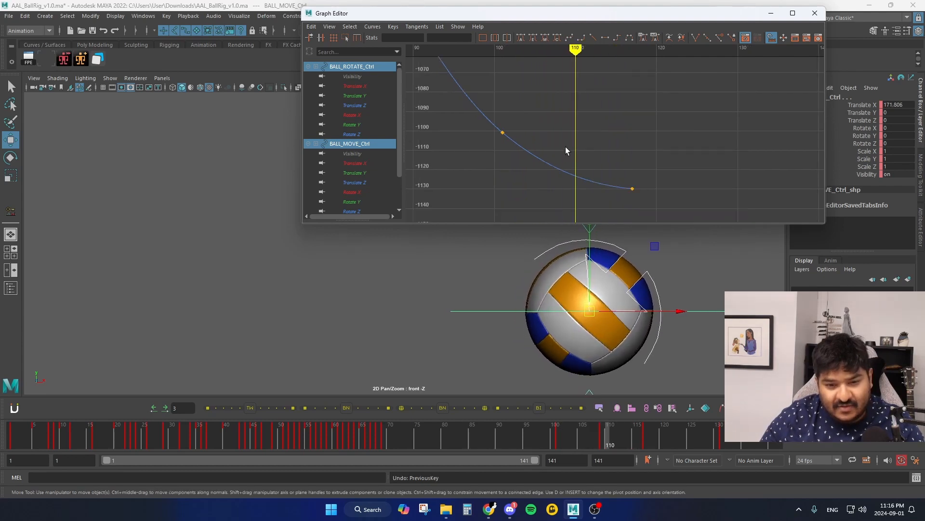
Step back and forth around frames 106 to 110 to examine the rotation speed near the end of the roll.
key("alt+comma")
key("alt+comma")
key("alt+comma")
key("alt+comma")
key("alt+comma")
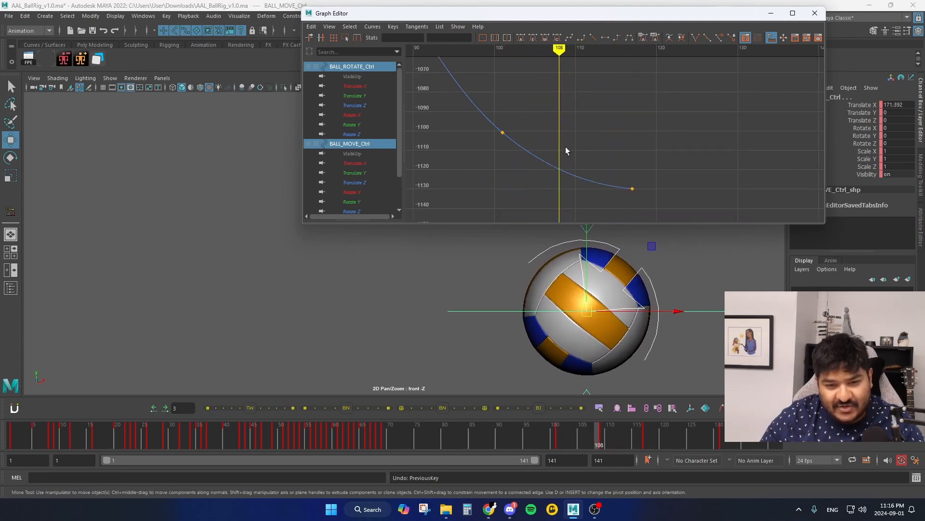
key("alt+period")
key("alt+period")
key("alt+period")
key("alt+period")
key("alt+period")
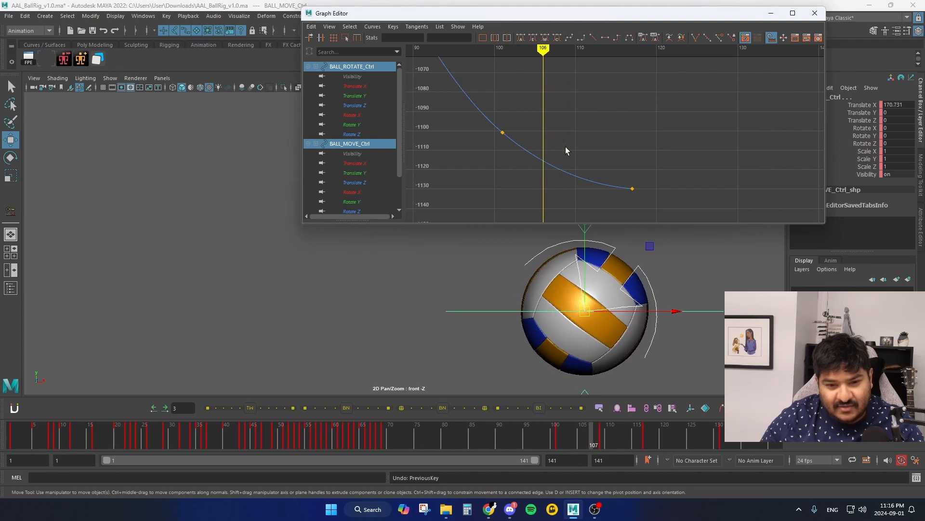
key("alt+comma")
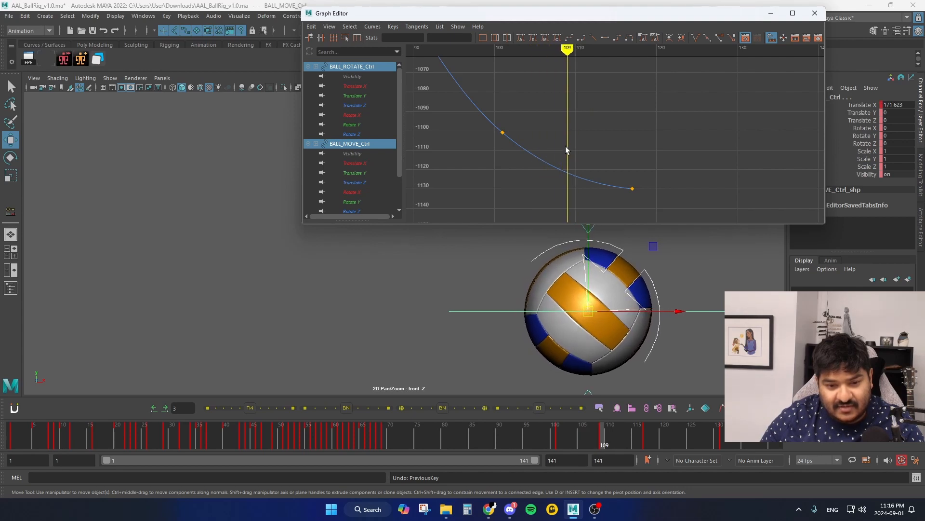
key("alt+comma")
key("alt+period")
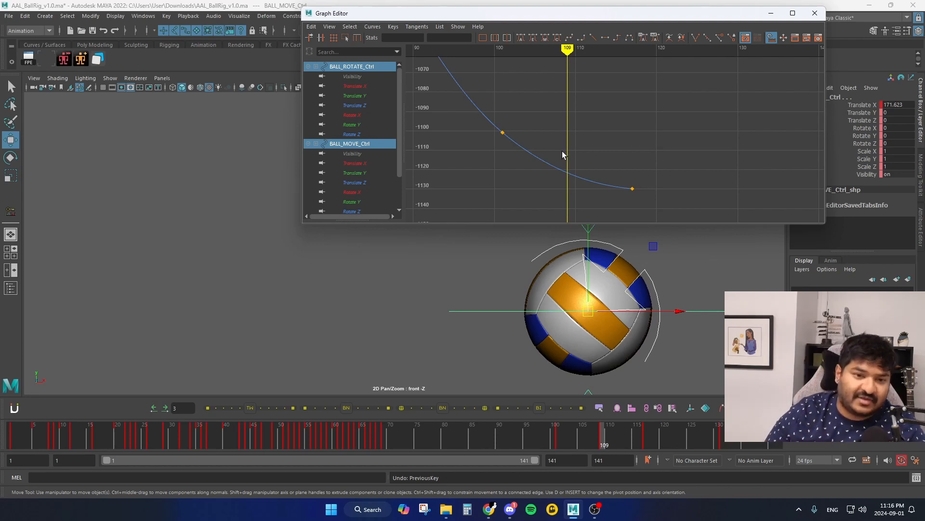
key("alt+period")
key("alt+period")
key("alt+period")
key("alt+period")
key("alt+period")
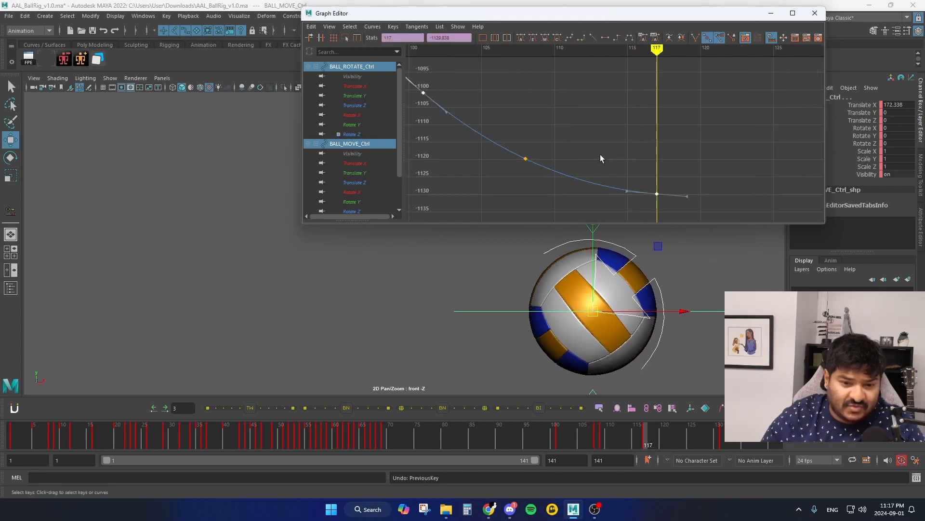
Raise the Rotate Z key on frame 117 to about -1124.71 and adjust the frame 108 tangent for a gradual slowdown.
right_click_drag(633, 175, 633, 183, "alt+shift")
middle_click_drag(632, 184, 634, 157, "alt")
left_click_drag(628, 159, 658, 189)
middle_click_drag(658, 188, 659, 171, "shift")
left_click_drag(554, 165, 554, 164)
middle_click_drag(554, 165, 555, 163, "shift")
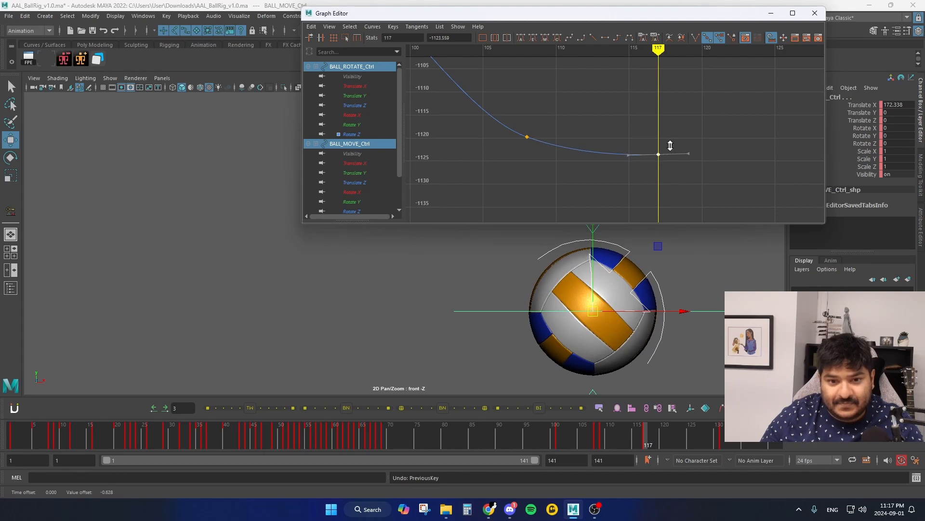
middle_click_drag(676, 160, 678, 161, "shift")
Return to frame 108 and step forward to frame 131 to review the spin's stop and the roll-back.
key("alt+period")
key("alt+period")
key("alt+period")
key("alt+period")
key("alt+period")
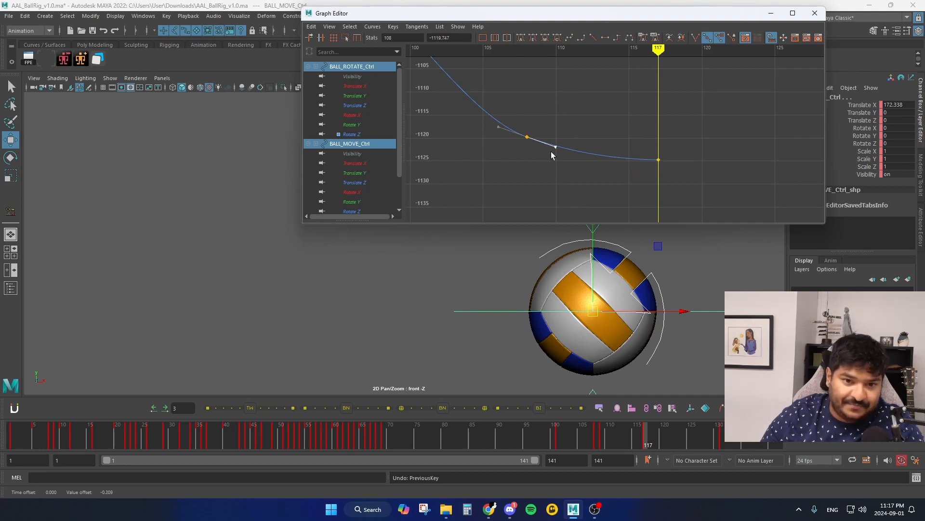
left_click(595, 134)
key("comma")
key("comma")
key("alt+period")
key("alt+period")
key("alt+period")
key("alt+period")
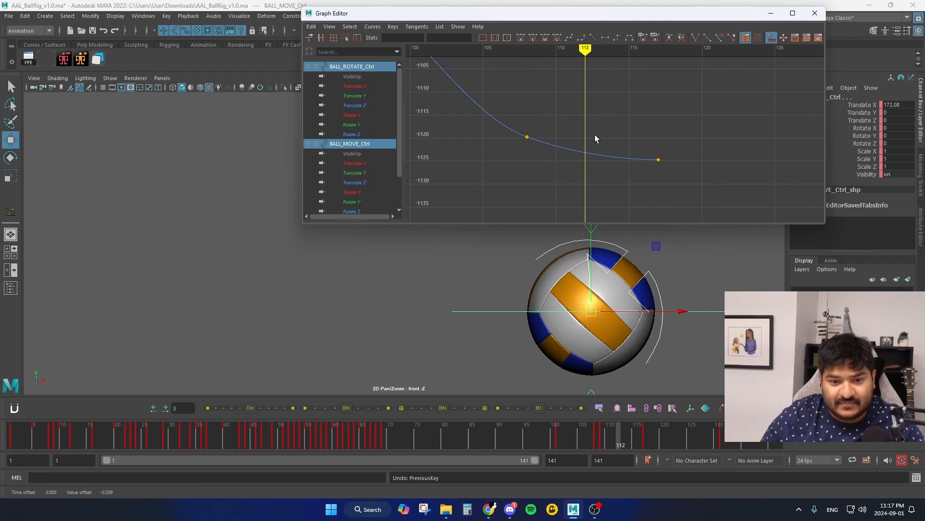
key("alt+period")
key("alt+period")
key("alt+period")
key("alt+period")
key("alt+period")
key("alt+period")
key("alt+period")
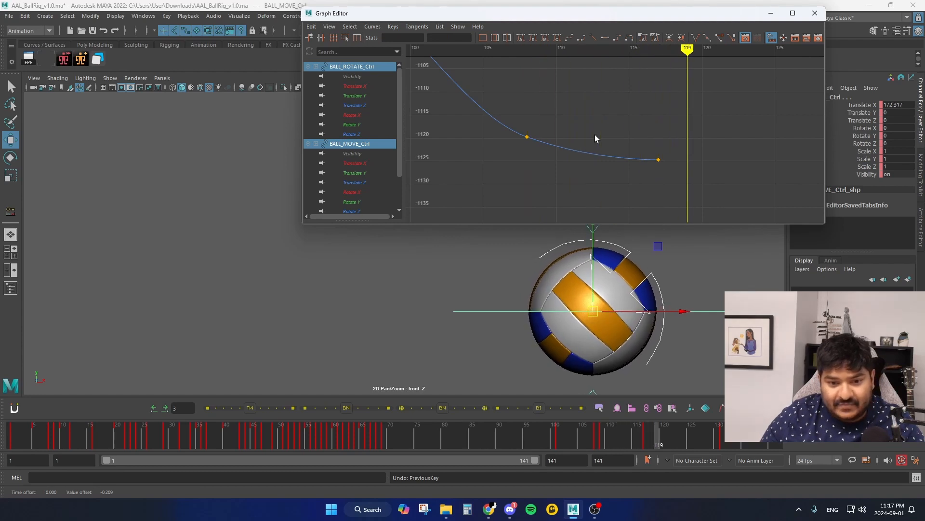
key("alt+period")
key("alt+period")
key("alt+period")
key("alt+period")
key("alt+period")
key("alt+period")
key("alt+period")
key("alt+period")
key("alt+period")
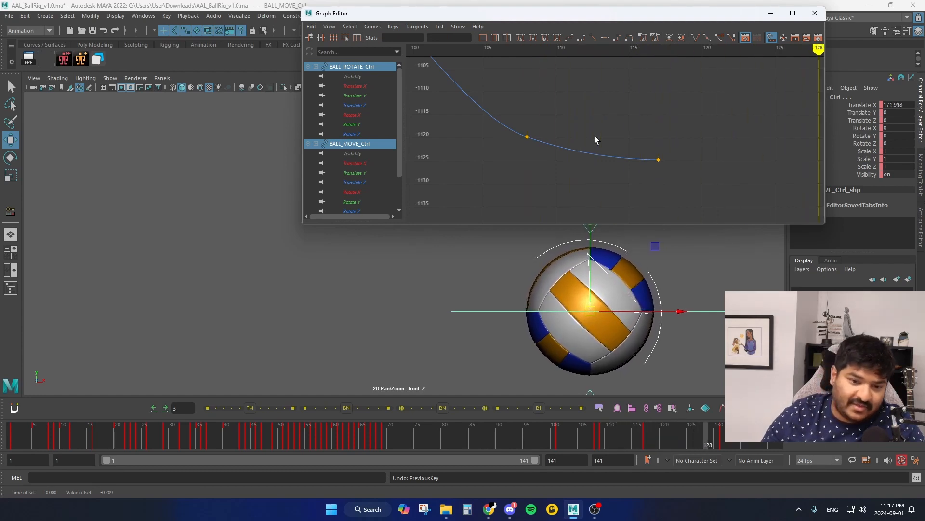
key("alt+period")
key("alt+period")
key("alt+period")
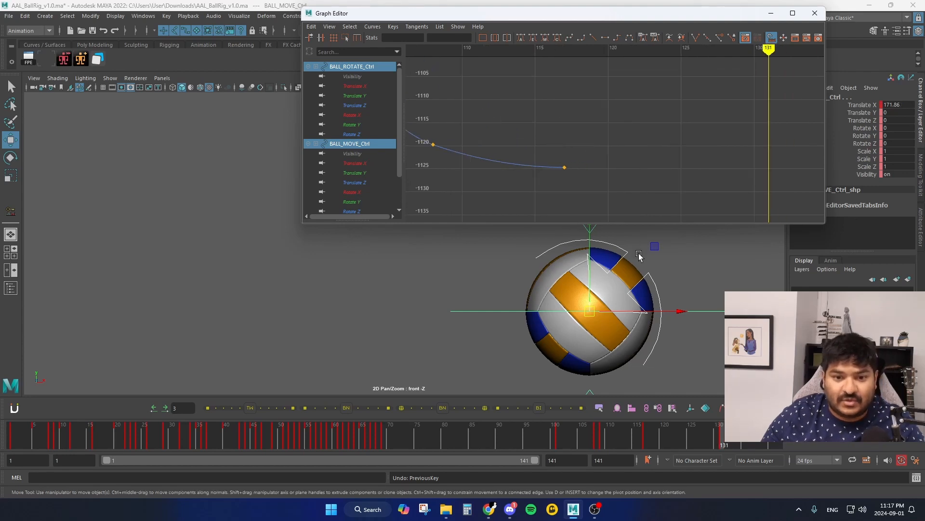
Select the ball's rotation control and set its Rotate Z key on frame 130 to -1123.66 for a slight counter-spin.
key("e")
left_click_drag(669, 276, 668, 272)
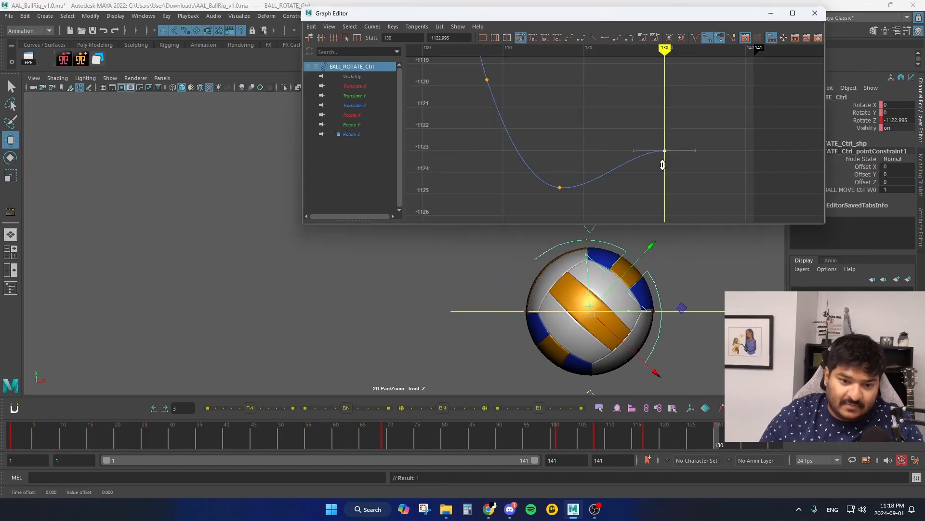
middle_click_drag(662, 165, 661, 177)
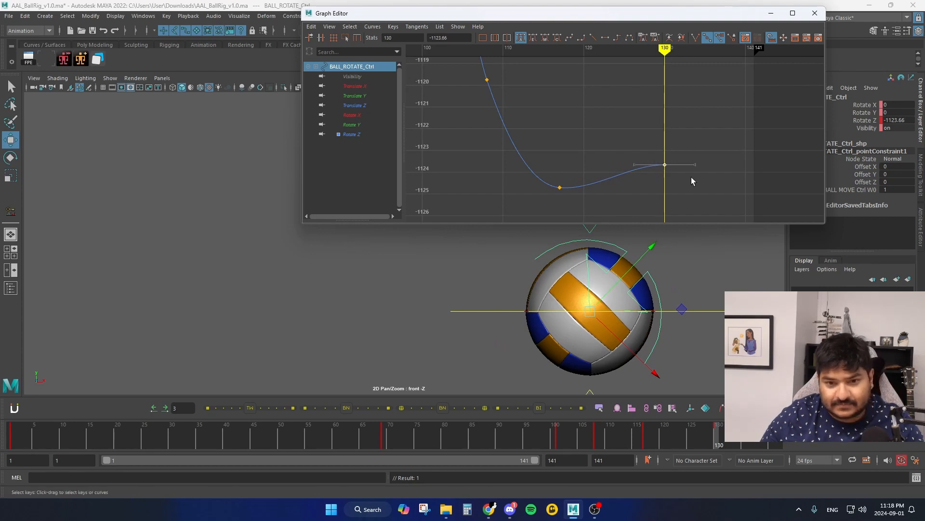
Step from frame 117 to 124 to check the slight backward spin against the roll-back.
key("comma")
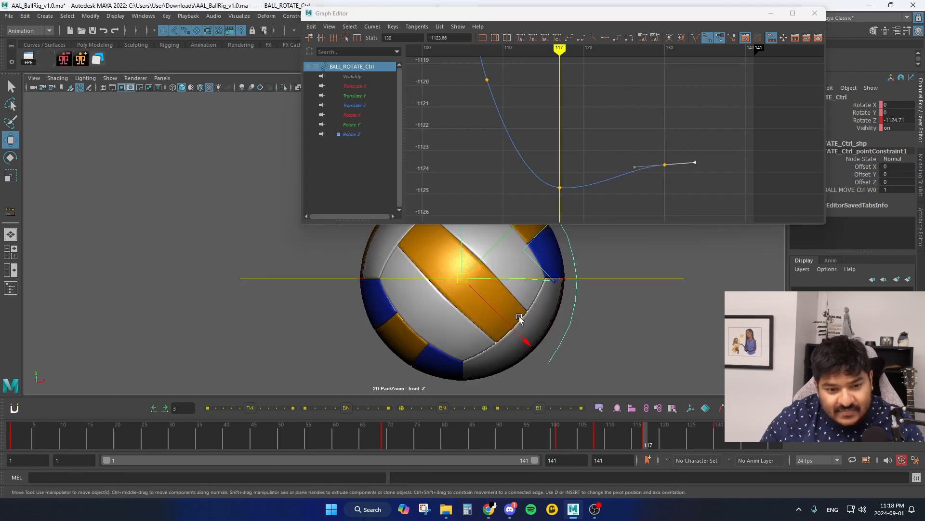
key("alt+period")
key("alt+period")
key("alt+period")
key("alt+period")
key("alt+period")
key("alt+period")
key("alt+period")
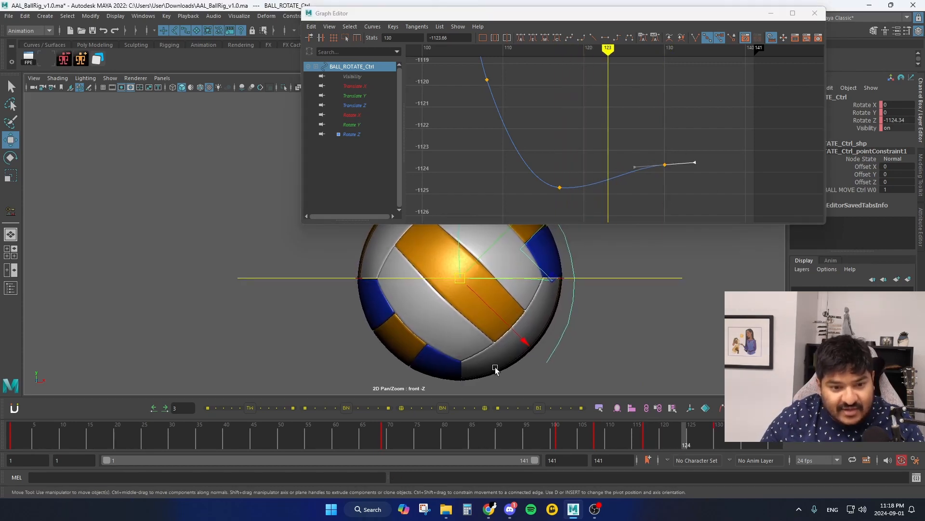
Step back and forth between frames 117 and 130 to compare the slight backward spin with the roll-back.
key("alt+period")
key("alt+period")
key("alt+period")
key("alt+period")
key("alt+comma")
key("alt+comma")
key("alt+comma")
key("alt+comma")
key("alt+comma")
key("alt+comma")
key("alt+comma")
key("alt+comma")
key("alt+comma")
key("alt+comma")
key("alt+comma")
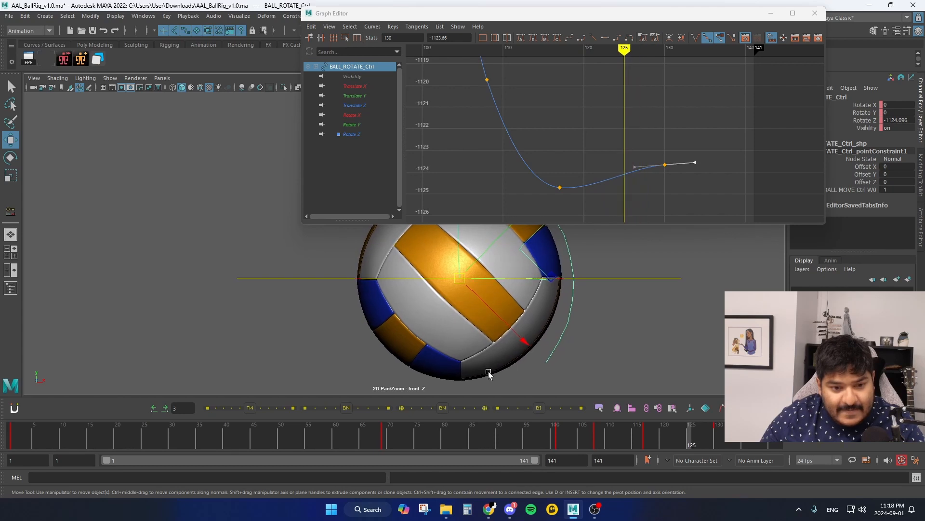
key("alt+period")
key("alt+period")
key("alt+period")
key("alt+period")
key("alt+period")
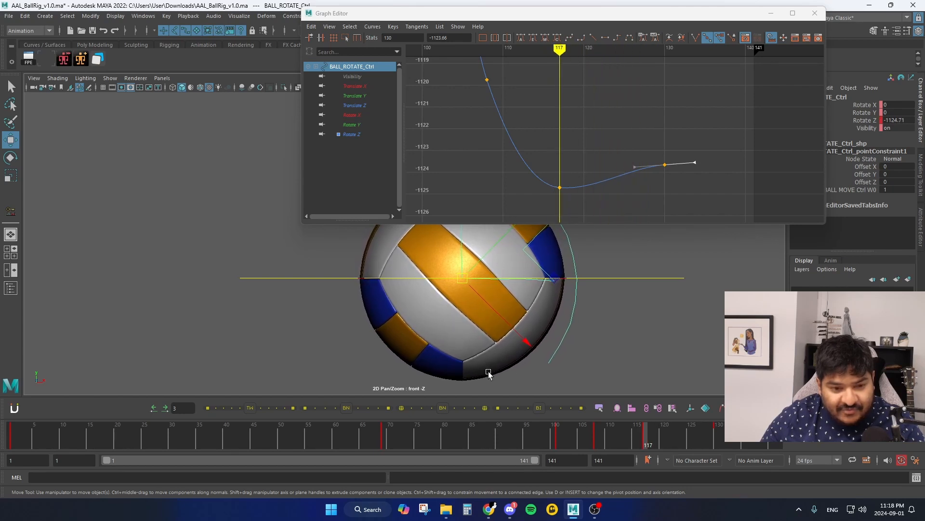
key("alt+period")
key("alt+period")
key("alt+period")
key("alt+period")
key("alt+period")
key("alt+period")
key("alt+period")
key("alt+period")
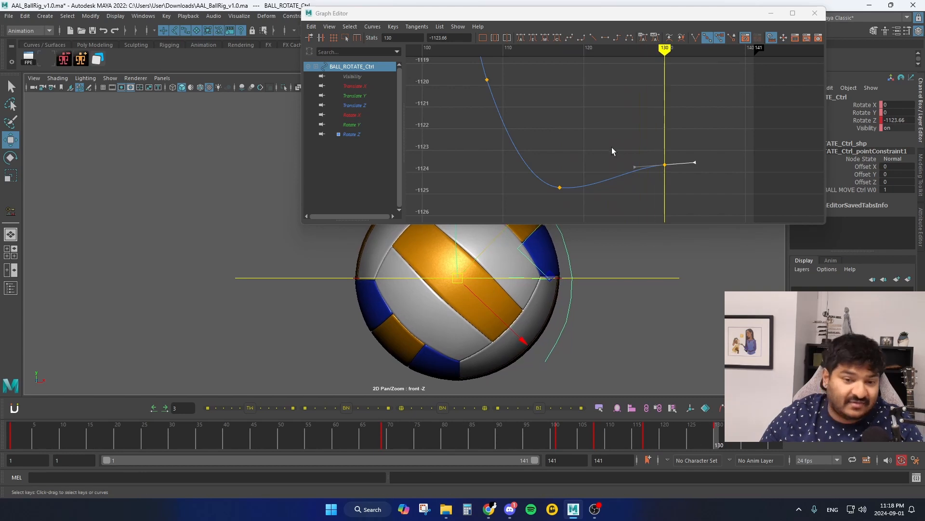
Raise the Rotate Z key on frame 130 to about -1122.37 for a more noticeable counter-spin.
middle_click_drag(673, 181, 671, 145)
middle_click_drag(672, 144, 663, 125)
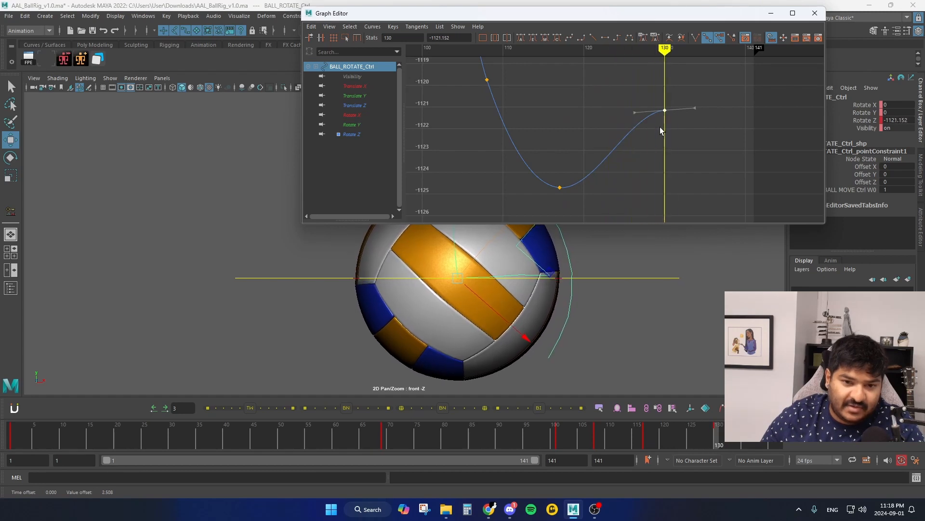
middle_click_drag(661, 128, 662, 147)
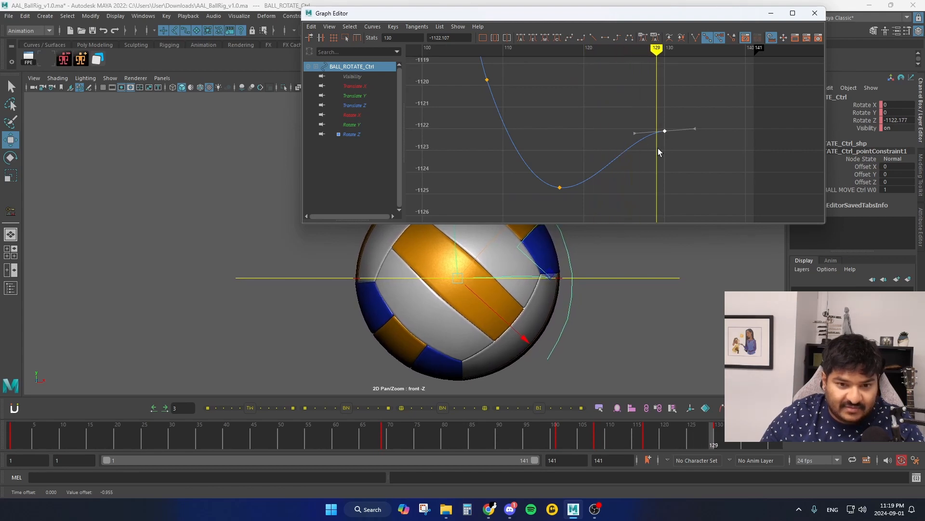
left_click(639, 140)
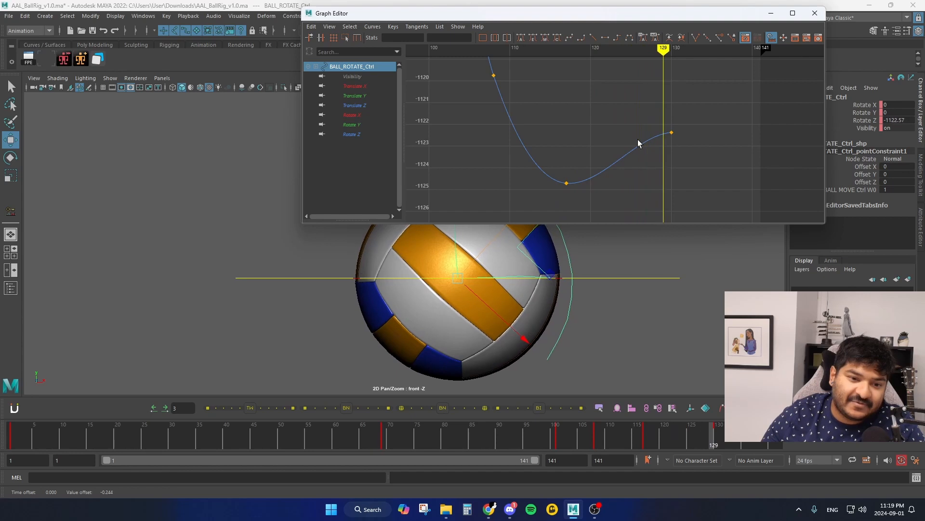
Minimize the Graph Editor, deselect the rig, and restore the full camera view with the control curves hidden.
left_click(772, 13)
left_click(712, 226)
key("backslash")
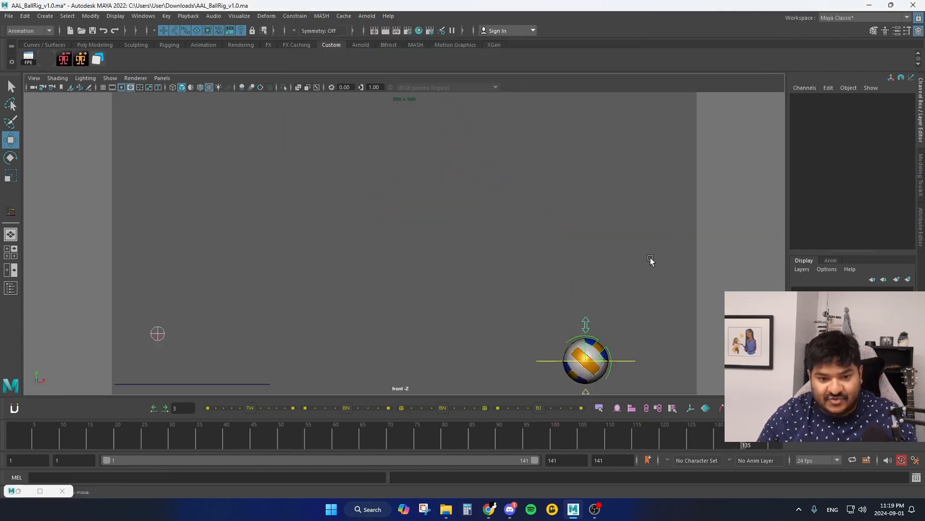
left_click(638, 270)
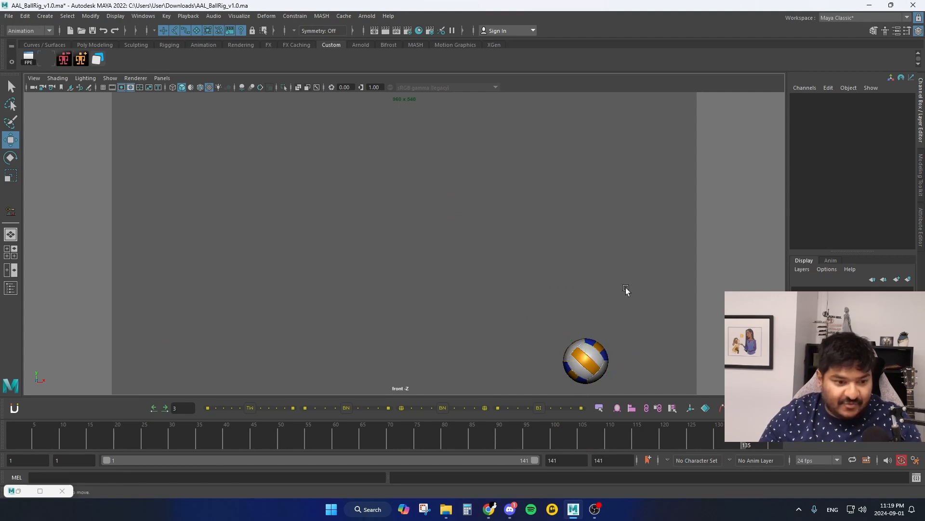
Play the animation from frame 1, then replay its last section to judge the stop and roll-back.
left_click_drag(651, 437, 12, 436)
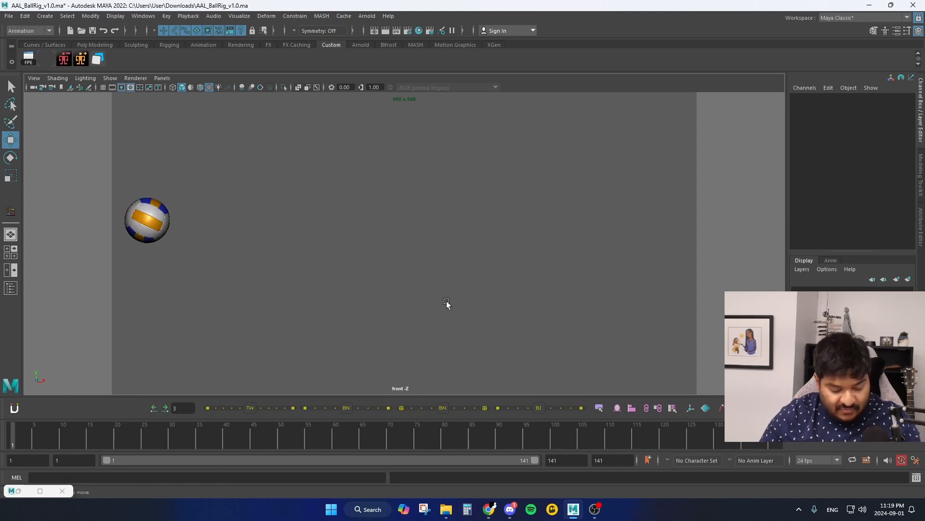
key("alt+v")
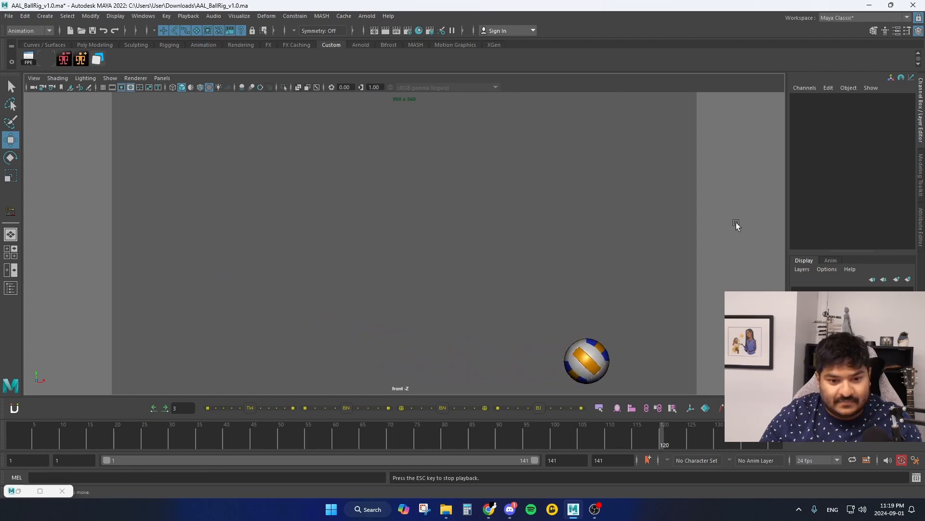
key("alt+v")
left_click_drag(680, 436, 620, 441)
key("alt+v")
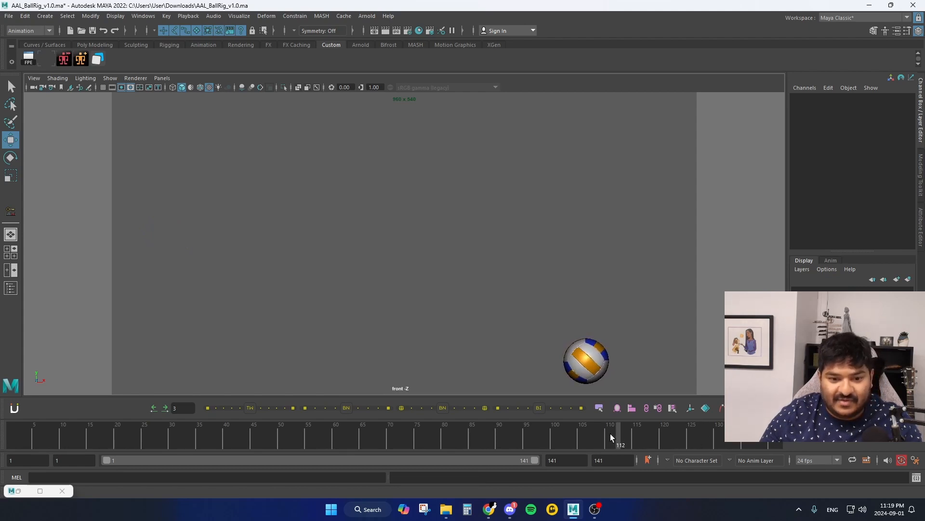
left_click(510, 434)
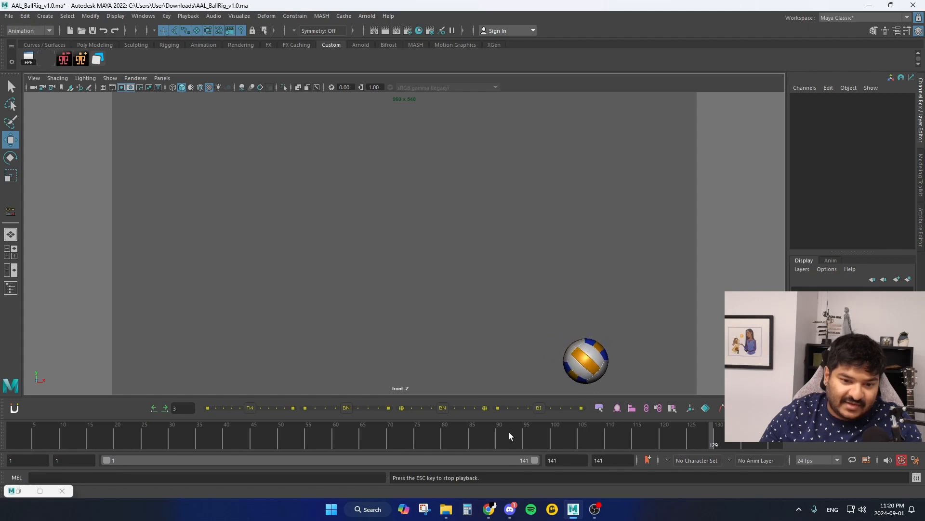
Zoom in on the ball at frame 130 and select both its rotation and move controls.
left_click(662, 437)
scroll(619, 348, "up", 5)
key("q")
left_click(585, 283)
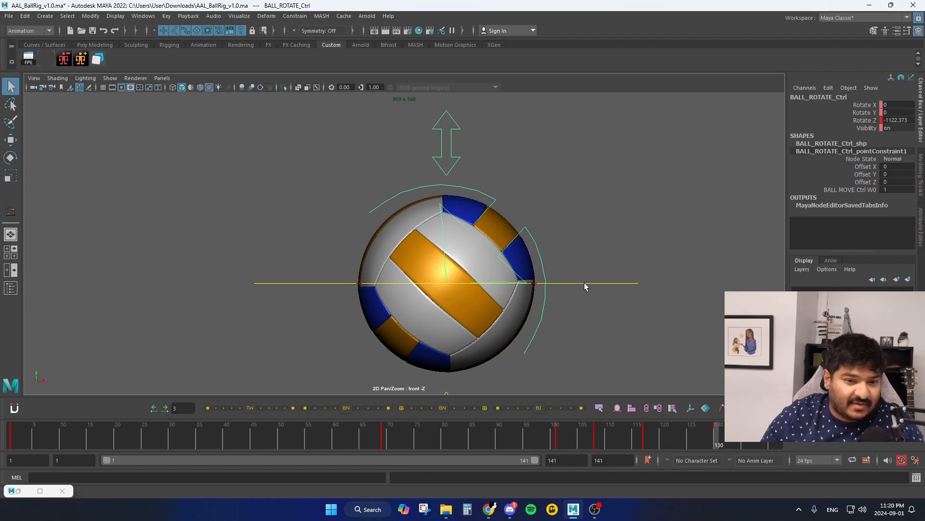
left_click(584, 283)
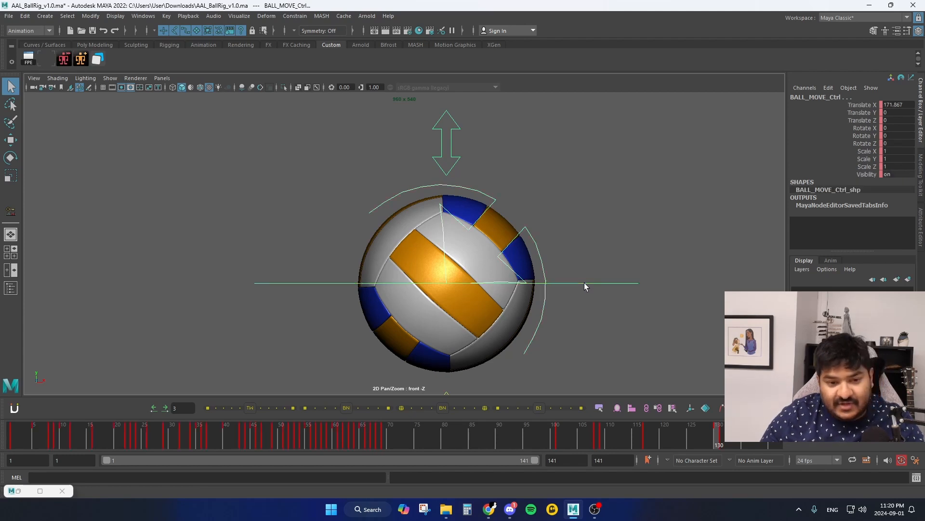
Reopen the Graph Editor and insert a key on the move control's Translate X curve at frame 117.
left_click_drag(637, 436, 646, 436)
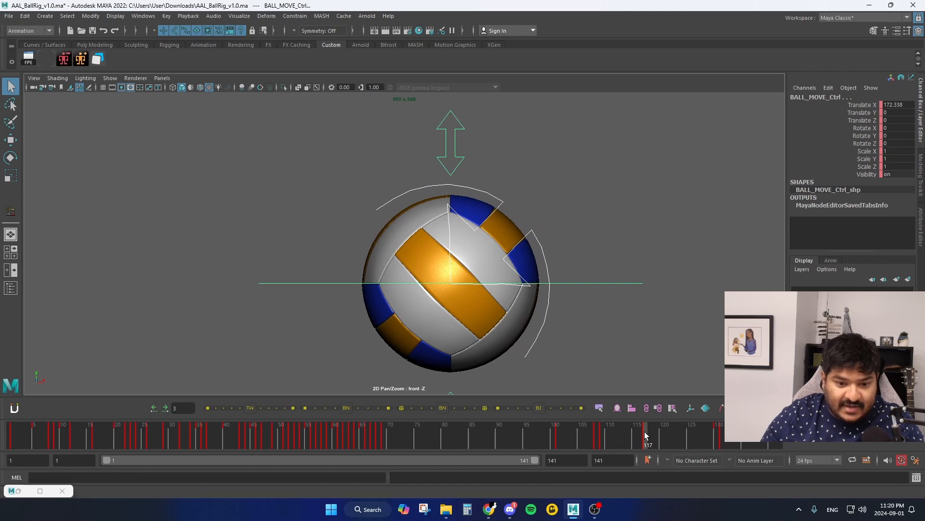
left_click(25, 497)
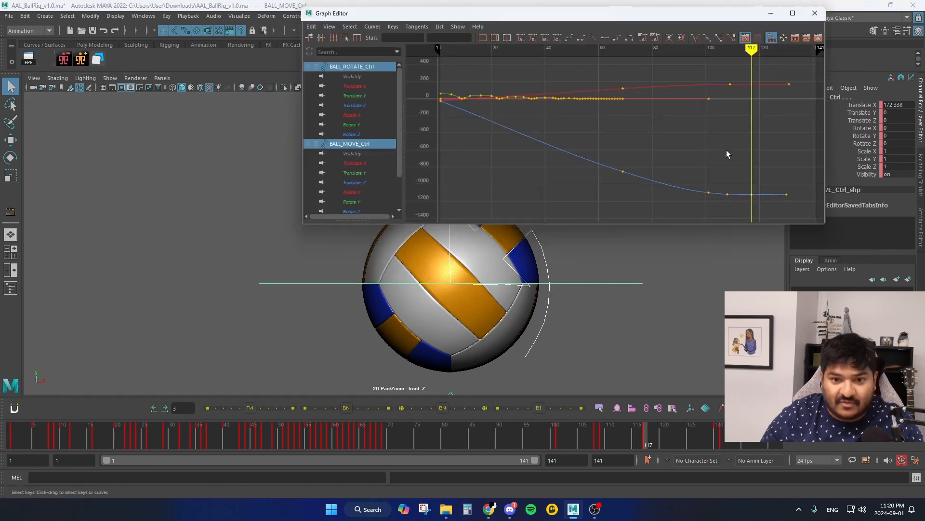
right_click_drag(727, 150, 652, 152, "alt")
middle_click_drag(652, 152, 586, 160, "alt")
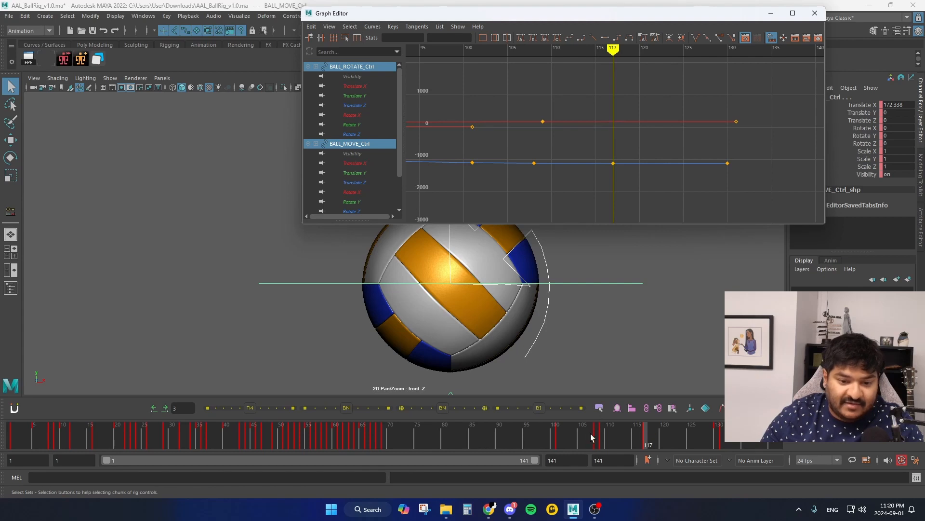
left_click_drag(655, 109, 642, 184)
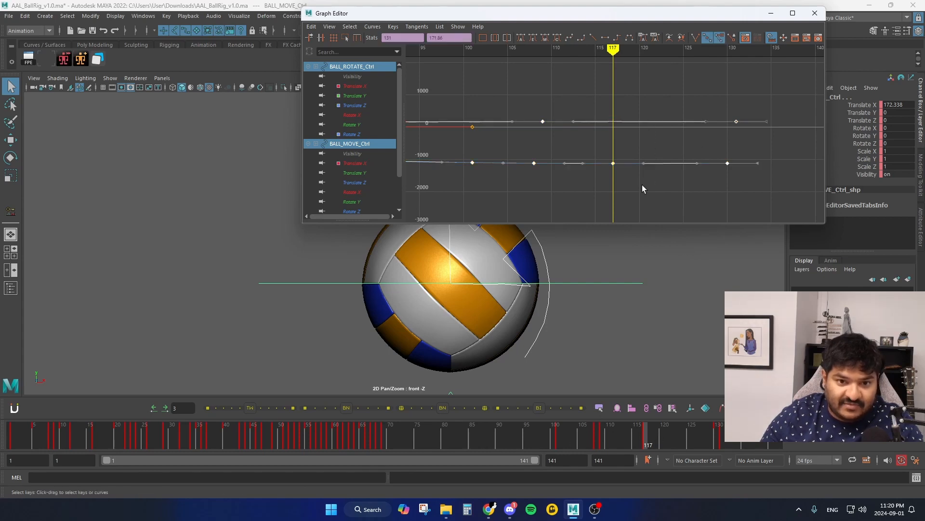
right_click(630, 169)
left_click(641, 176)
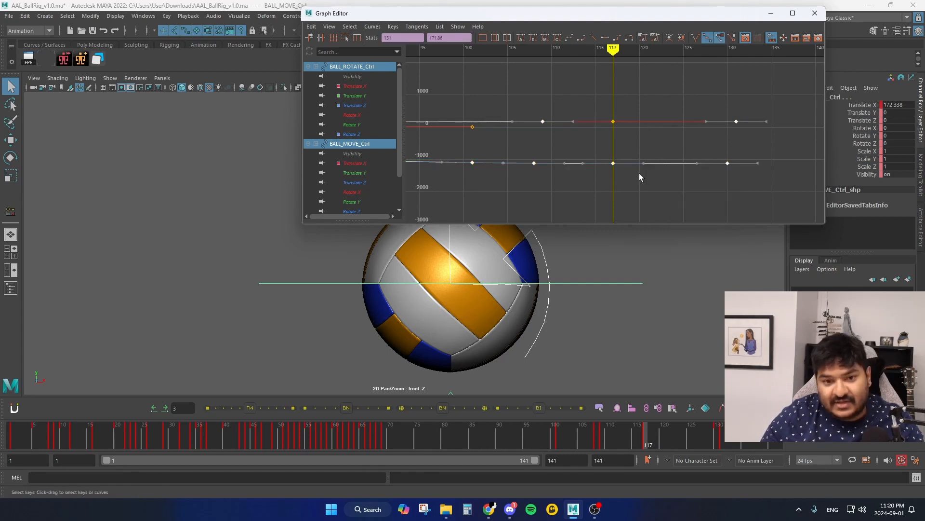
left_click(639, 175)
Shift the last Translate X and Rotate Z keys four frames later, to frames 135 and 134.
mouse_move(647, 438)
left_mouse_down()
mouse_move(478, 436)
mouse_move(736, 438)
mouse_move(717, 434)
left_mouse_up()
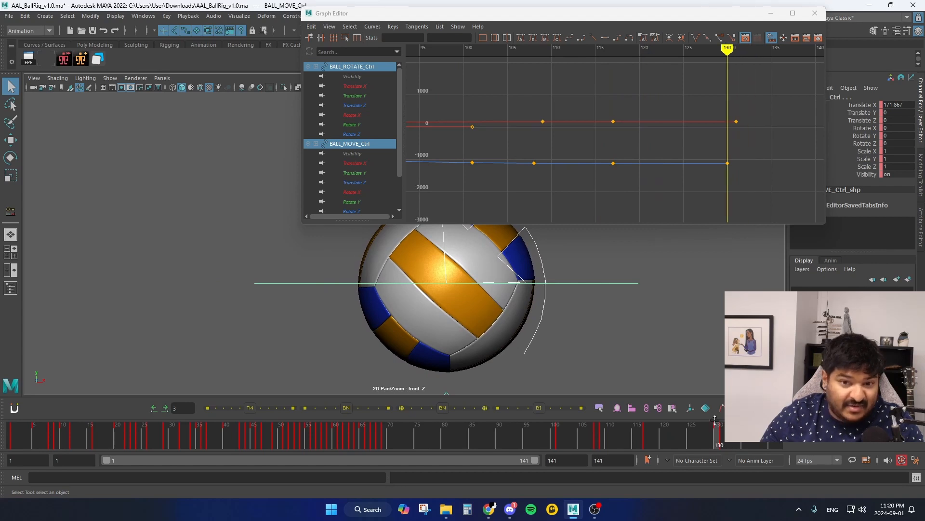
left_click_drag(711, 193, 767, 105)
middle_click_drag(742, 175, 591, 202, "alt")
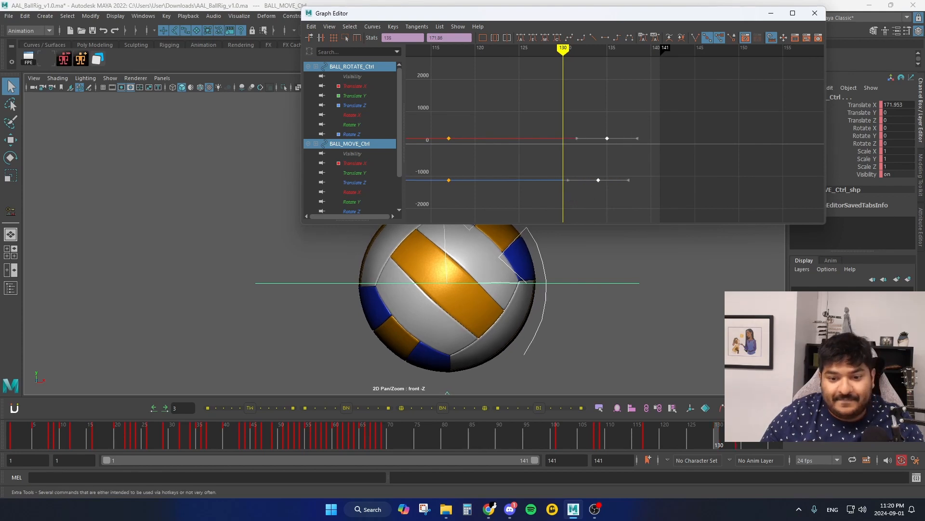
Scrub the timeline back from frame 141 and play the ending to review the longer roll-back.
left_click(779, 440)
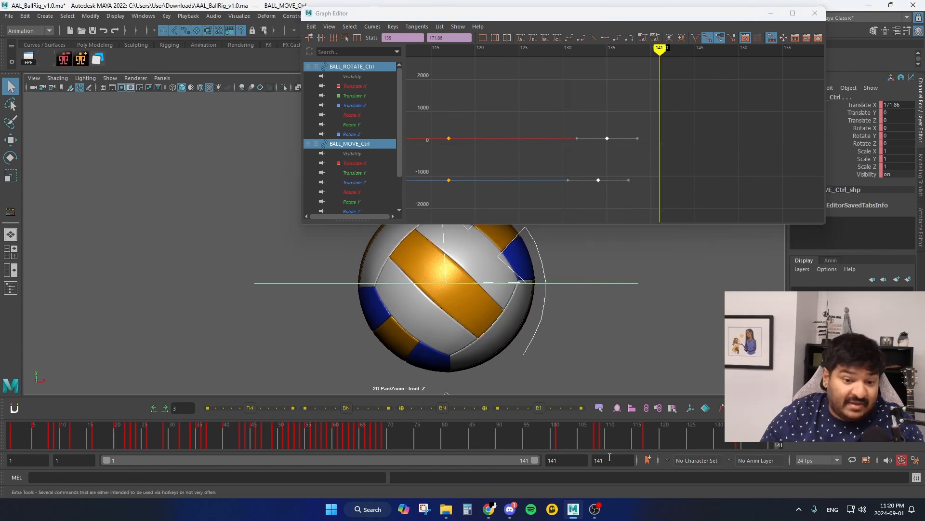
left_click_drag(738, 437, 464, 439)
key("alt+v")
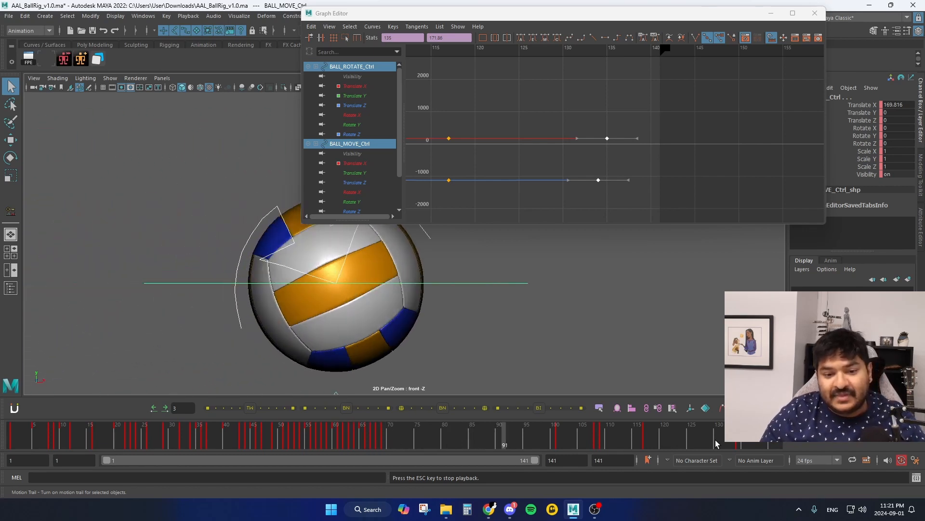
key("Escape")
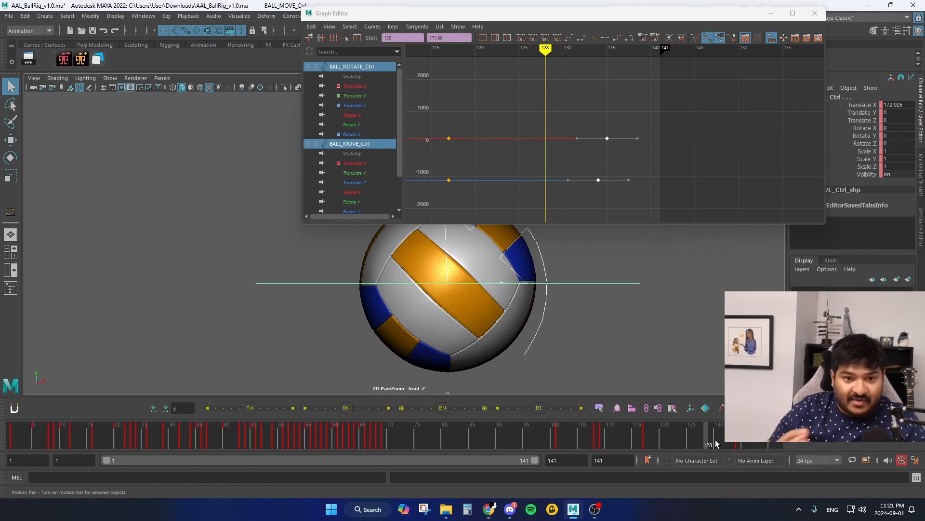
Step from the frame 117 key up to frame 127 and back to 125 to examine the roll-back's spacing.
key("comma")
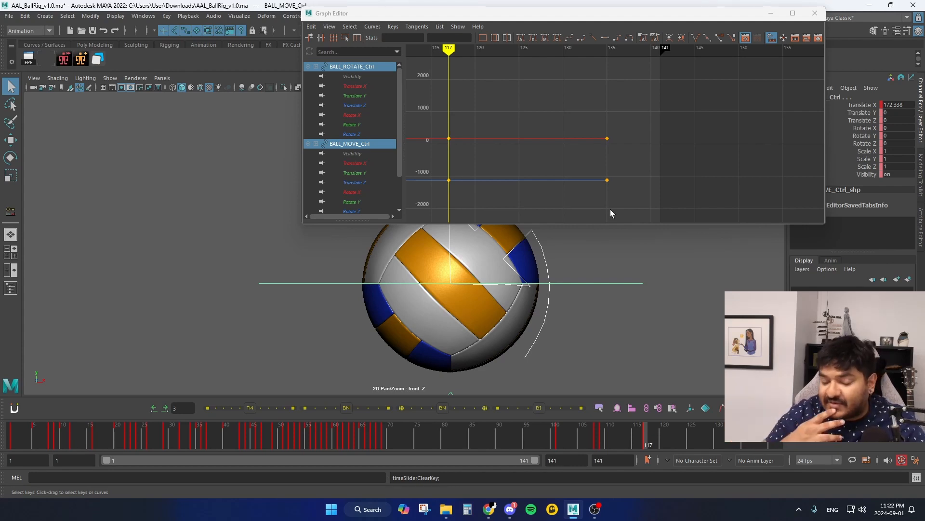
key("alt+period")
key("alt+period")
key("alt+period")
key("alt+period")
key("alt+period")
key("alt+period")
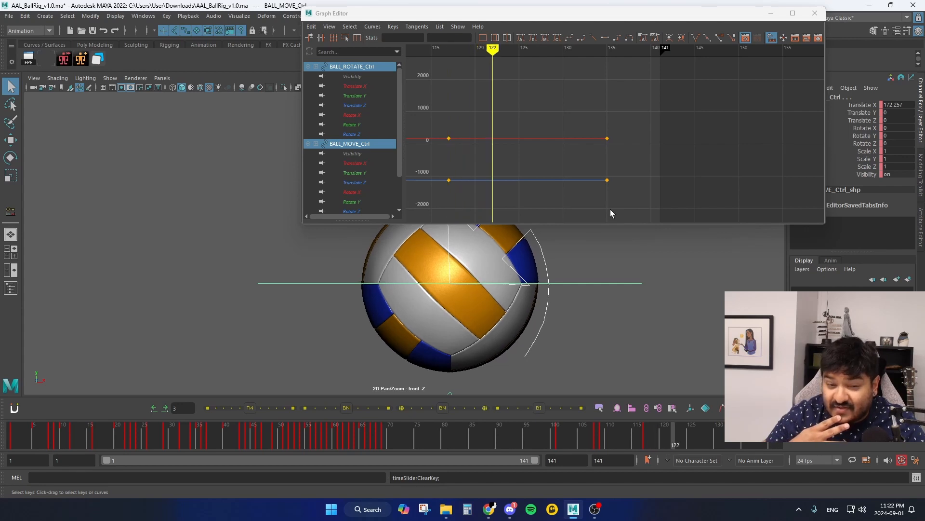
key("alt+period")
key("alt+period")
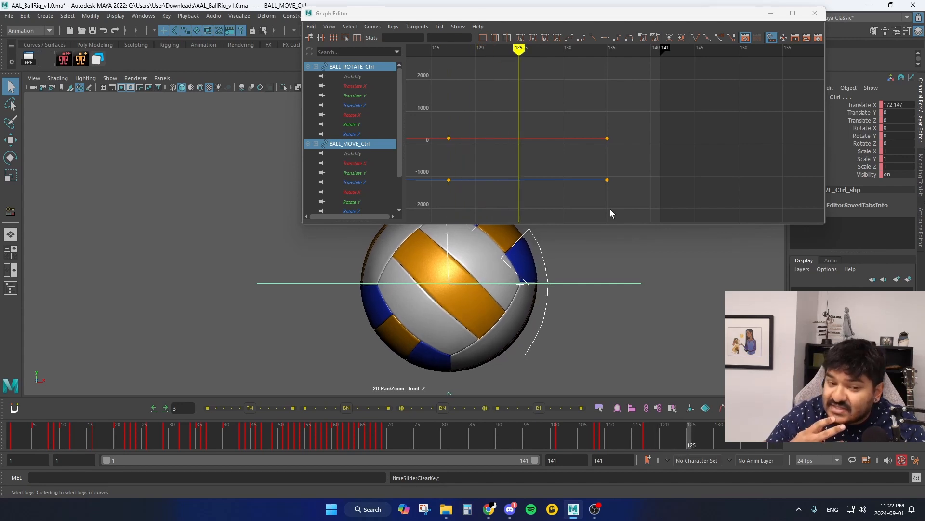
key("alt+period")
key("alt+period")
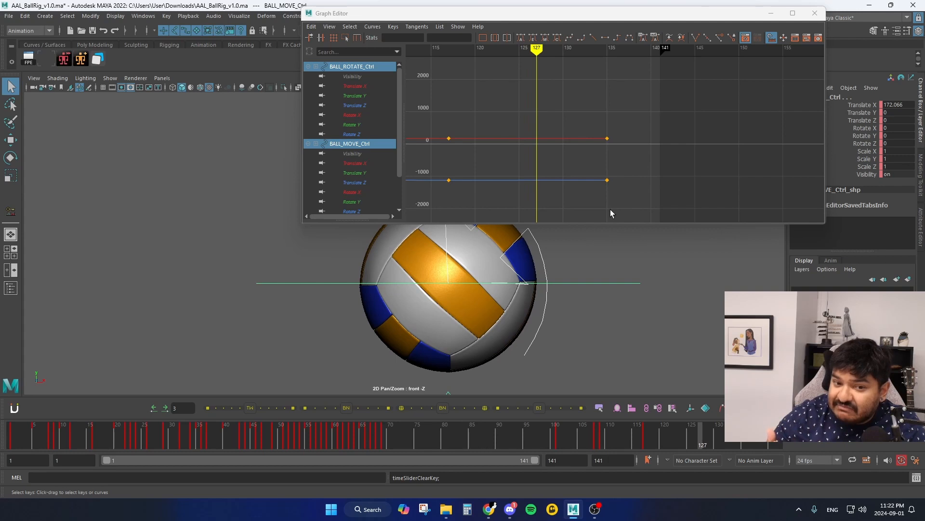
key("alt+comma")
key("alt+comma")
key("alt+period")
key("alt+period")
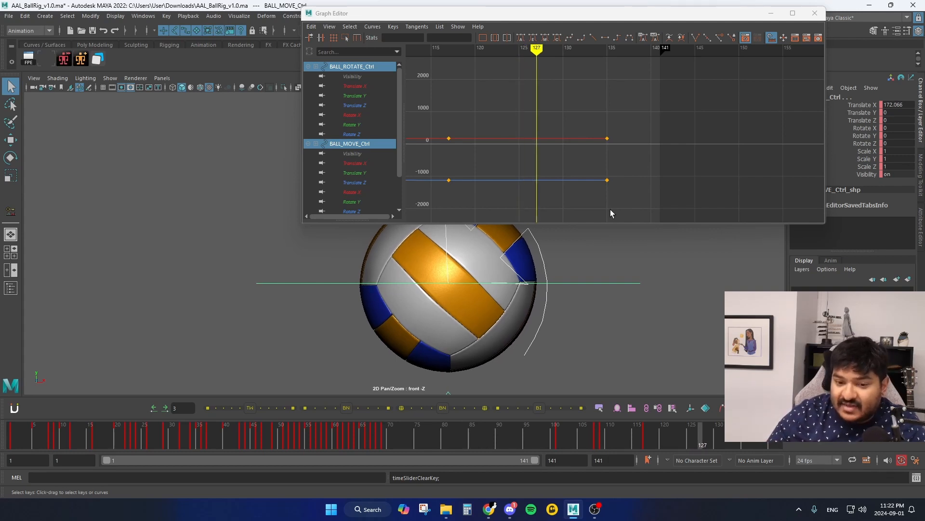
key("alt+comma")
key("alt+comma")
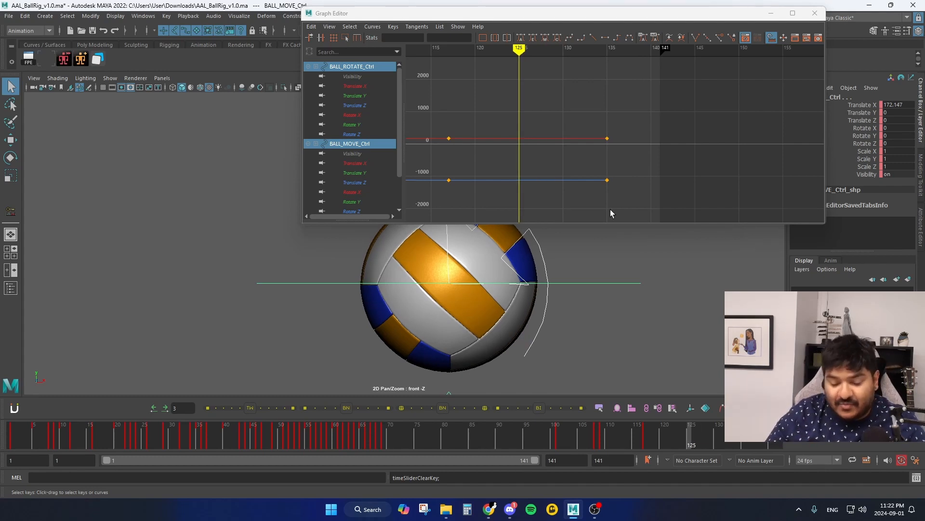
Step back from the final key on frame 135 to frame 130 and return to it, checking the settle.
key("period")
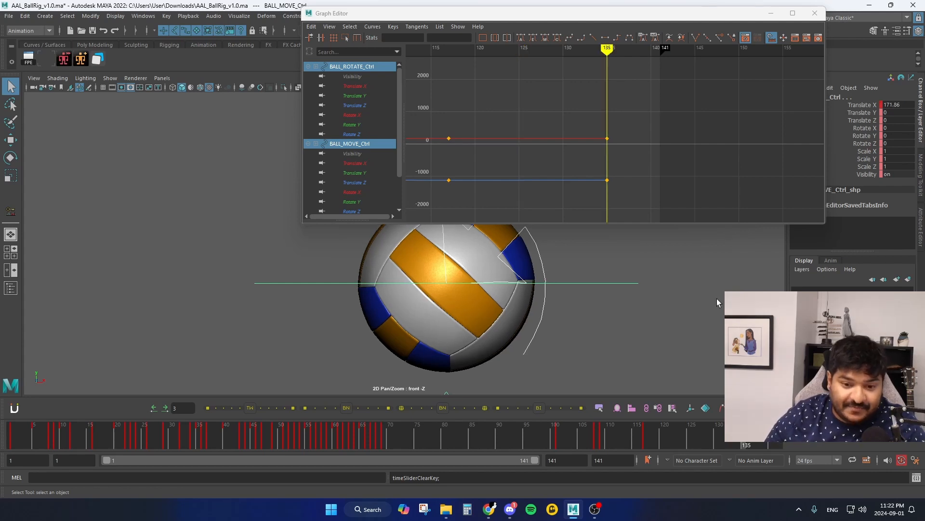
key("alt+comma")
key("alt+comma")
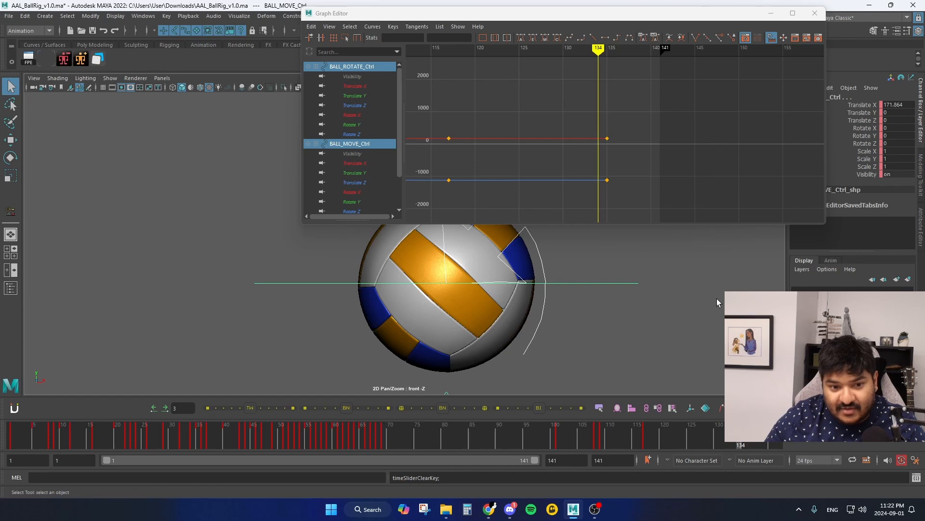
key("alt+comma")
key("alt+comma")
key("alt+comma")
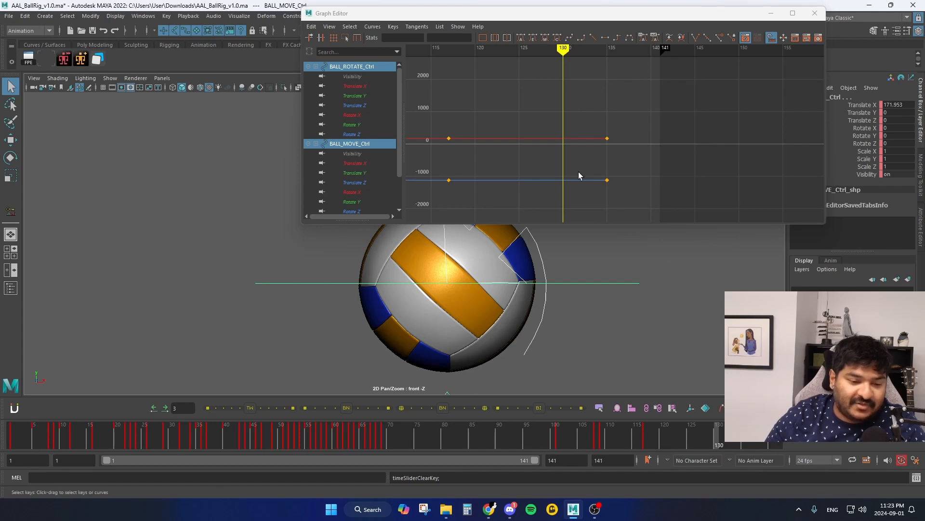
middle_click_drag(559, 150, 593, 153, "alt")
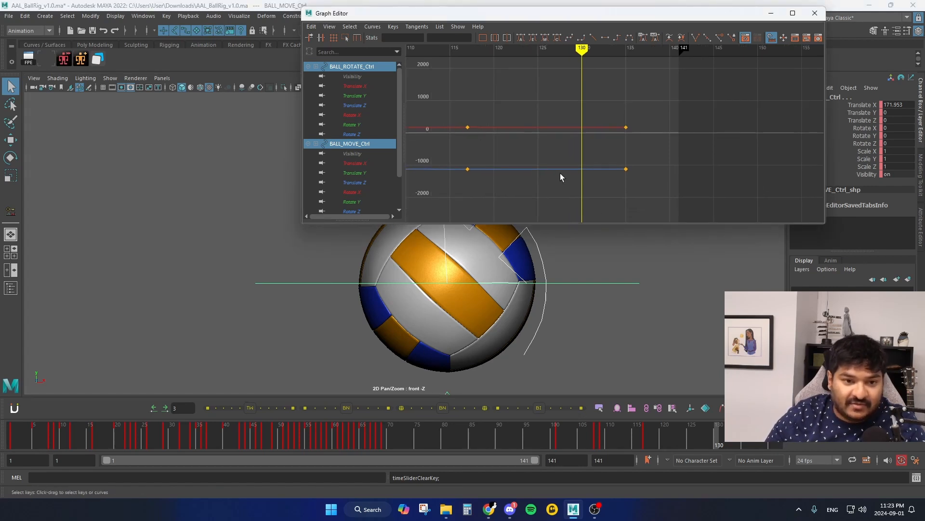
key("period")
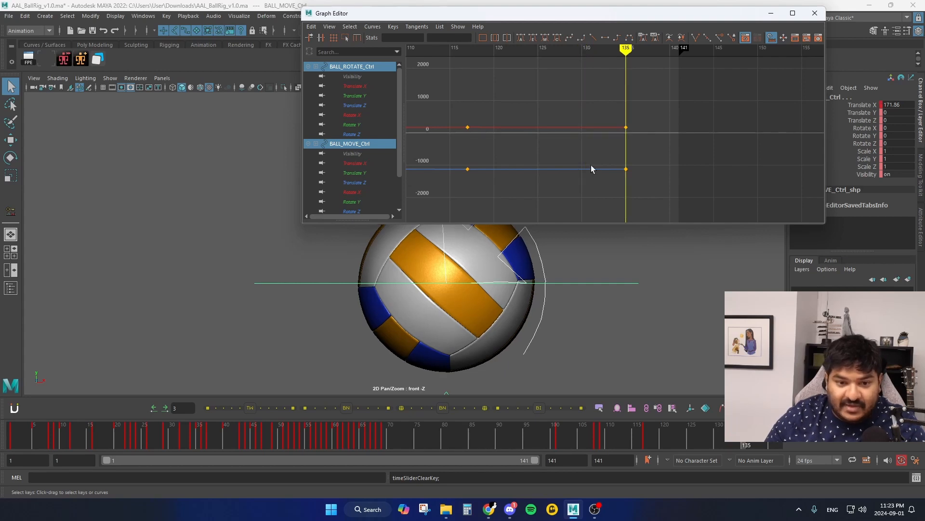
Insert a key at frame 130 on the ball's Translate X and Rotate Z curves.
key("alt+comma")
key("alt+comma")
key("alt+comma")
key("alt+comma")
key("alt+comma")
key("alt+comma")
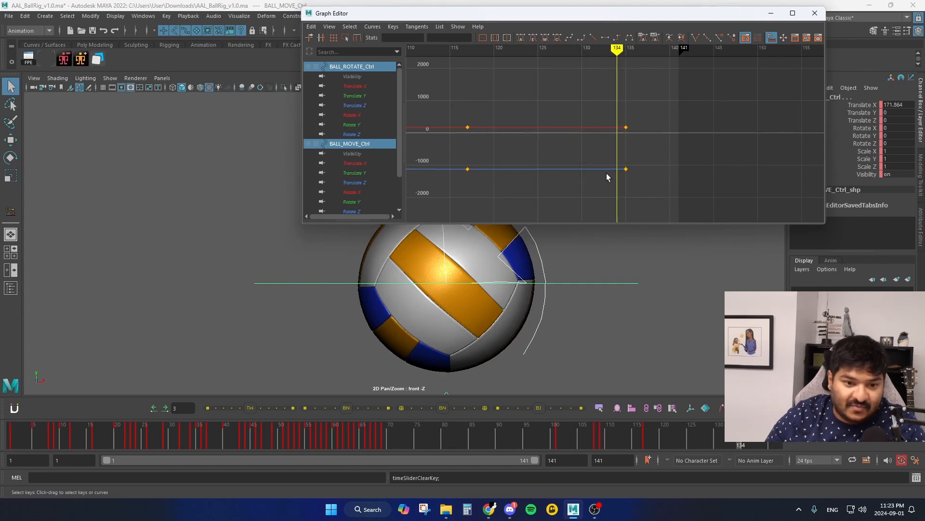
key("alt+period")
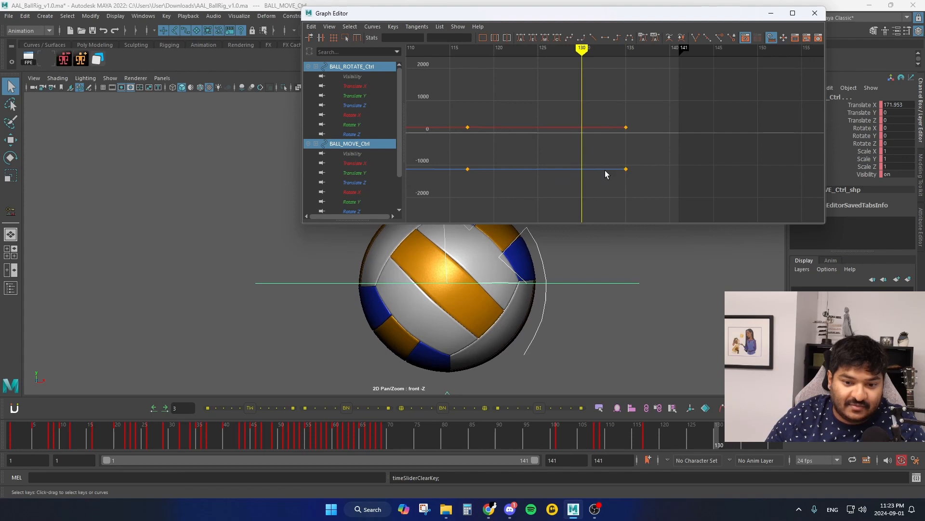
left_click_drag(604, 171, 595, 119)
right_click(581, 152)
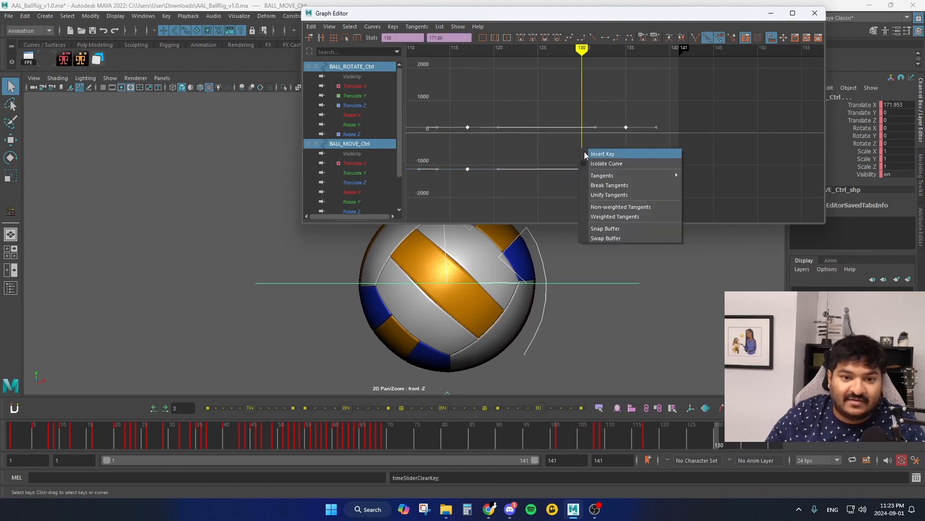
left_click(586, 153)
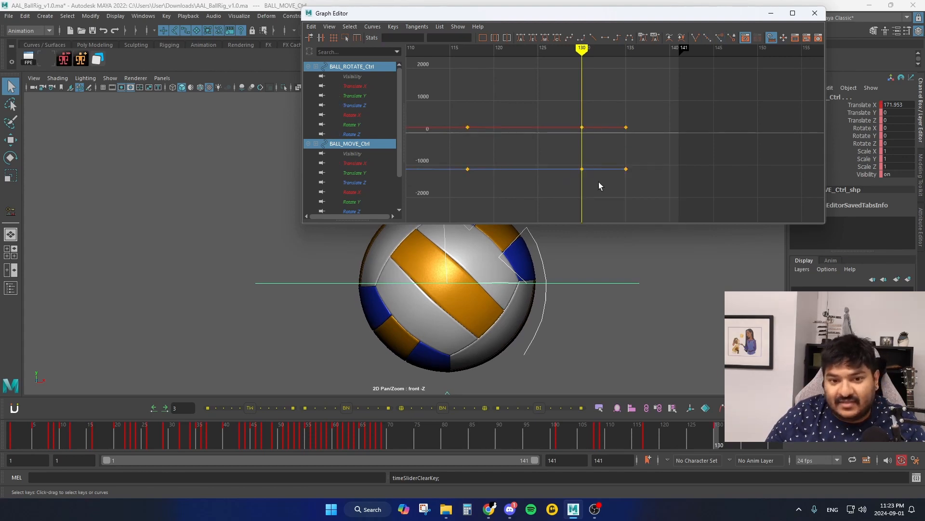
Move the inserted Translate X and Rotate Z keys from frame 130 to frame 125.
left_click(718, 433, "shift")
double_click(717, 432)
left_click(718, 436, "shift")
left_click_drag(717, 437, 700, 446)
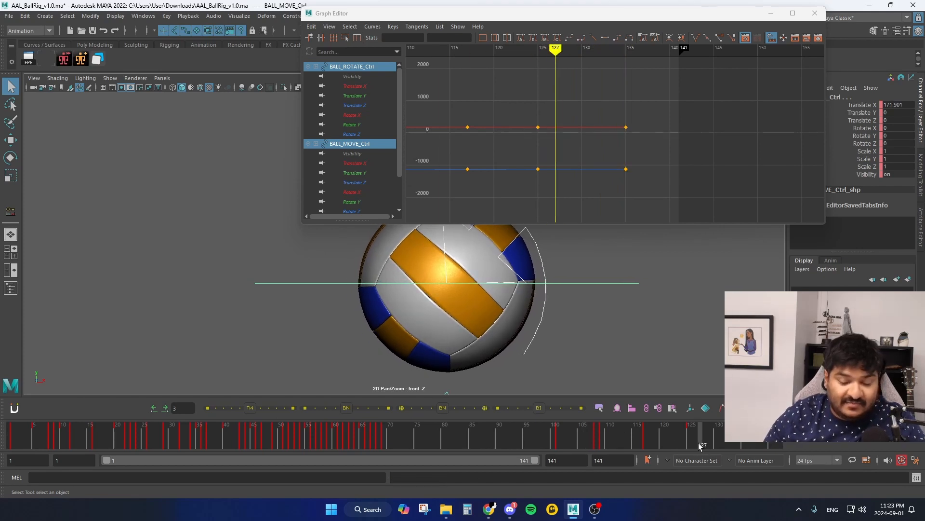
Shift the last two pairs of keys two frames later, to frames 127 and 137, and key the move control at frame 127 with Translate X 171.991.
left_click_drag(515, 103, 694, 196)
key("w")
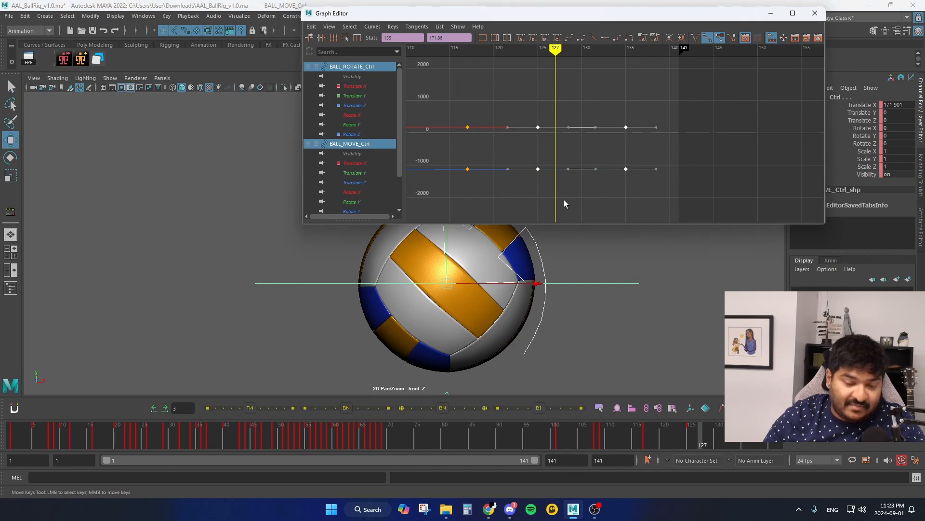
middle_click_drag(540, 194, 558, 194)
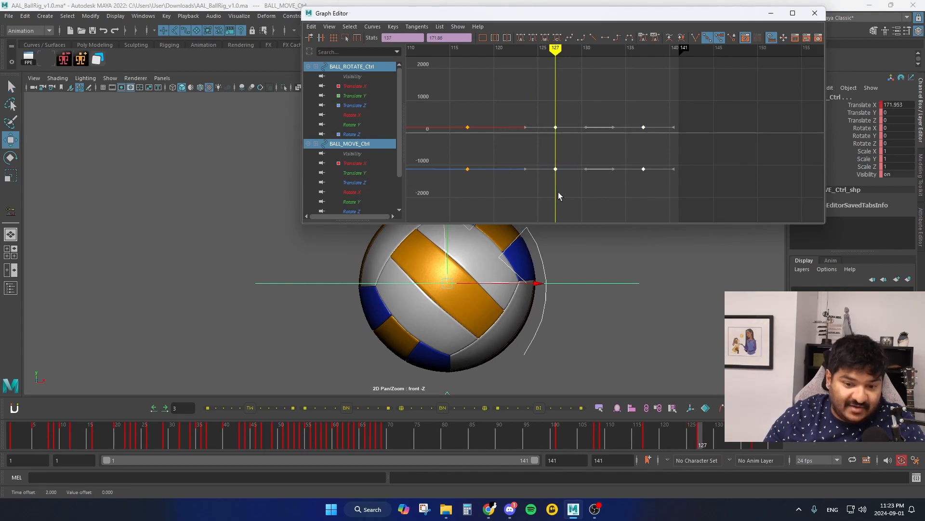
mouse_move(691, 437)
left_mouse_down()
mouse_move(612, 442)
mouse_move(702, 437)
left_mouse_up()
key("s")
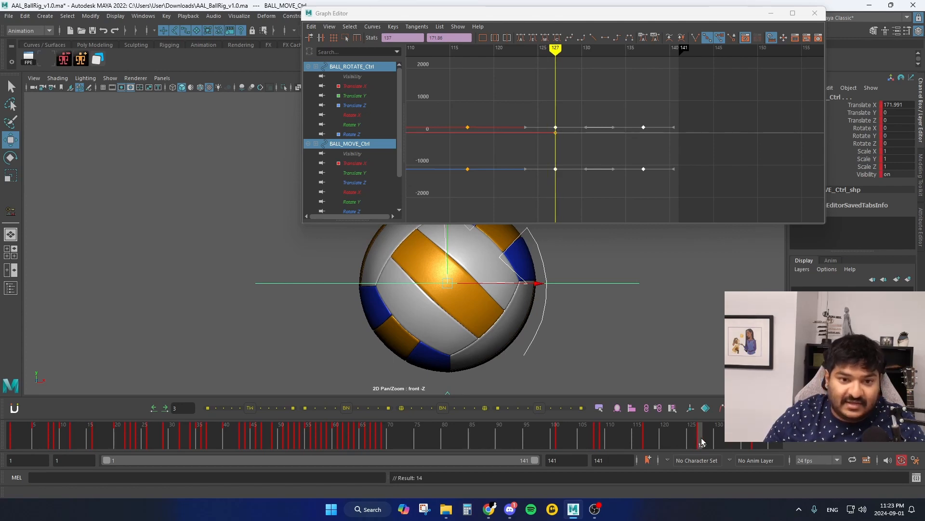
Scrub around the frame 127 key and play the animation to review the adjusted roll-back and settle.
left_click_drag(698, 442, 571, 441)
key("alt+v")
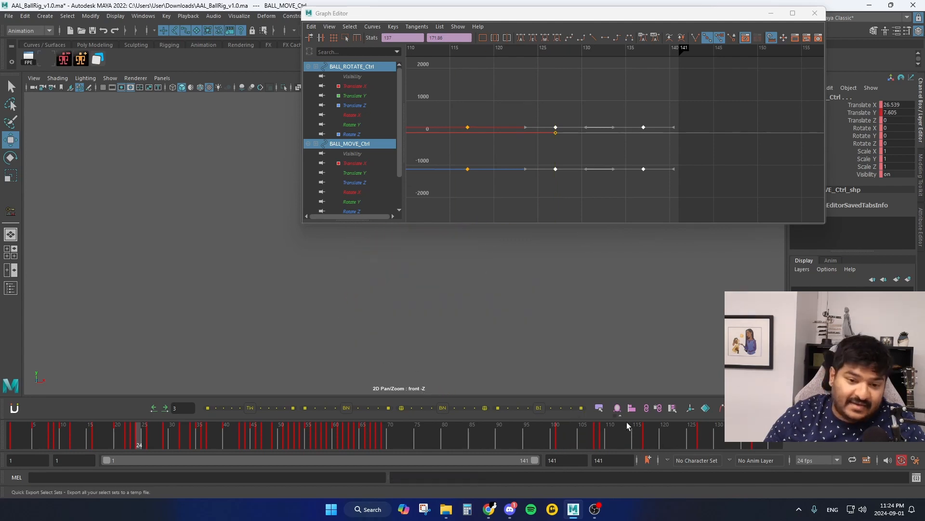
left_click_drag(629, 437, 696, 442)
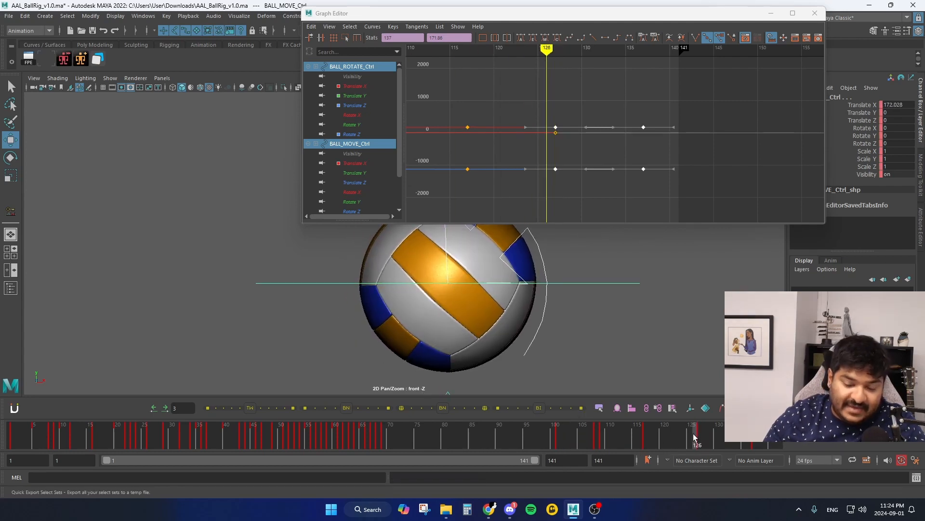
left_click_drag(698, 437, 644, 436)
key("alt+v")
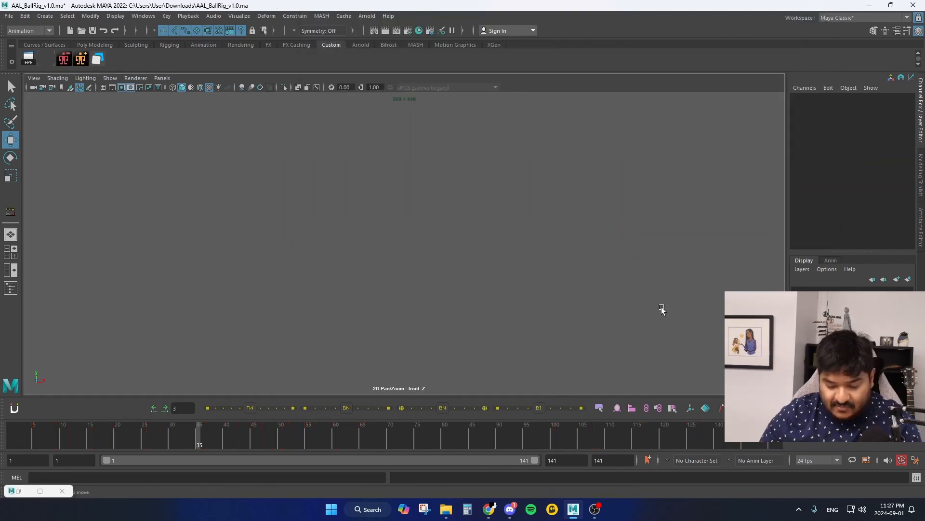
Return to frame 1, hide the rig controls and play the full animation from the start.
left_click_drag(265, 447, 2, 453)
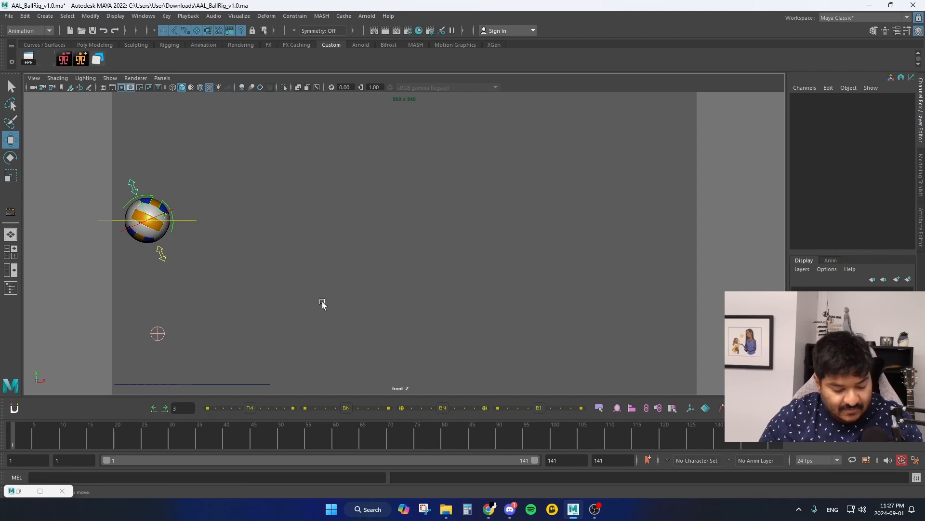
key("alt+1")
key("alt+v")
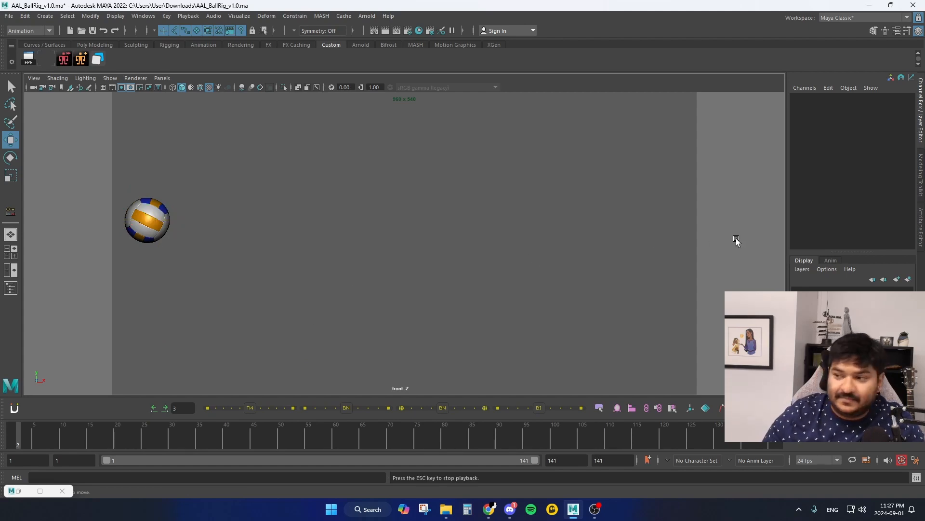